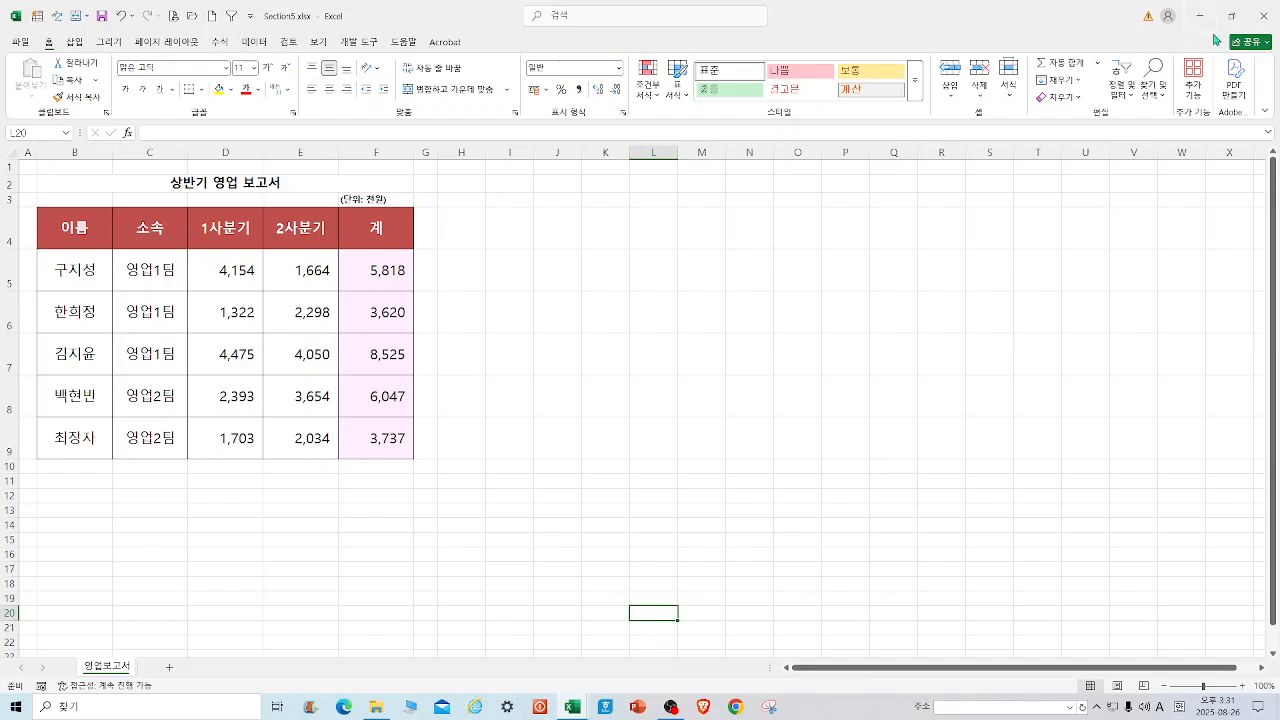
Step: Put the open workbooks out of view and open Section5.xlsx from the 5단원 folder in File Explorer
click(1202, 18)
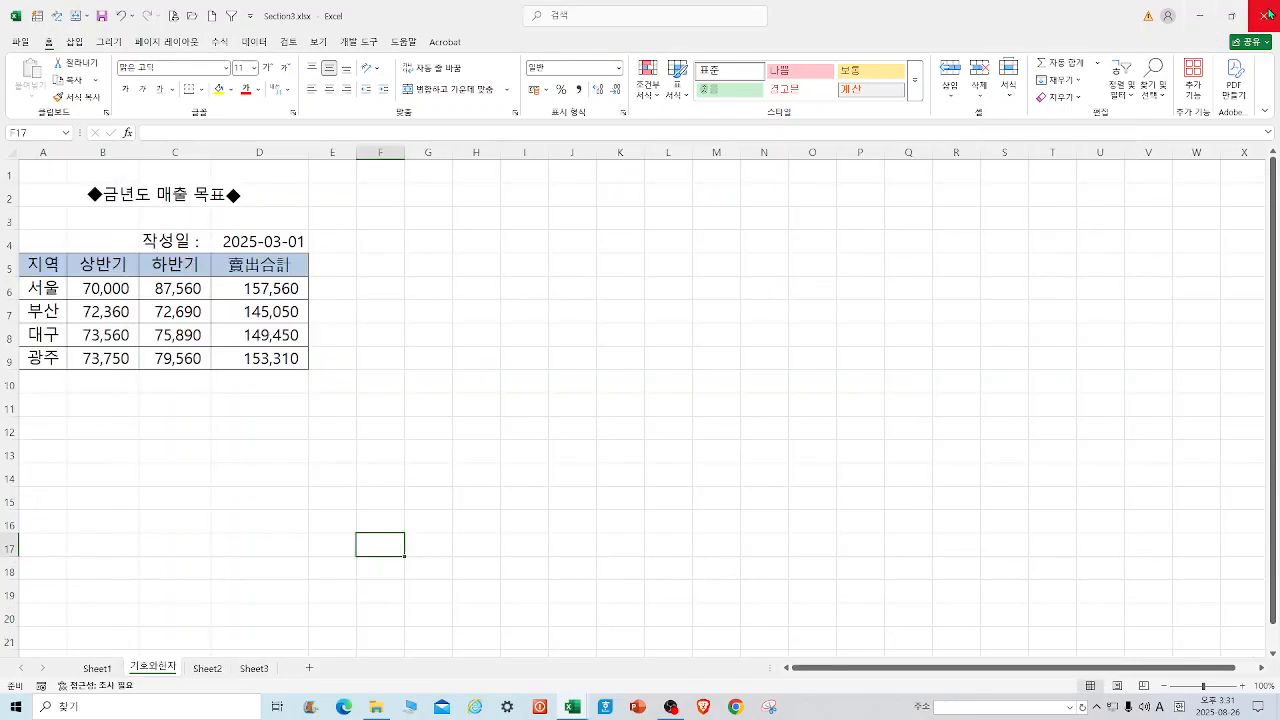
click(1202, 18)
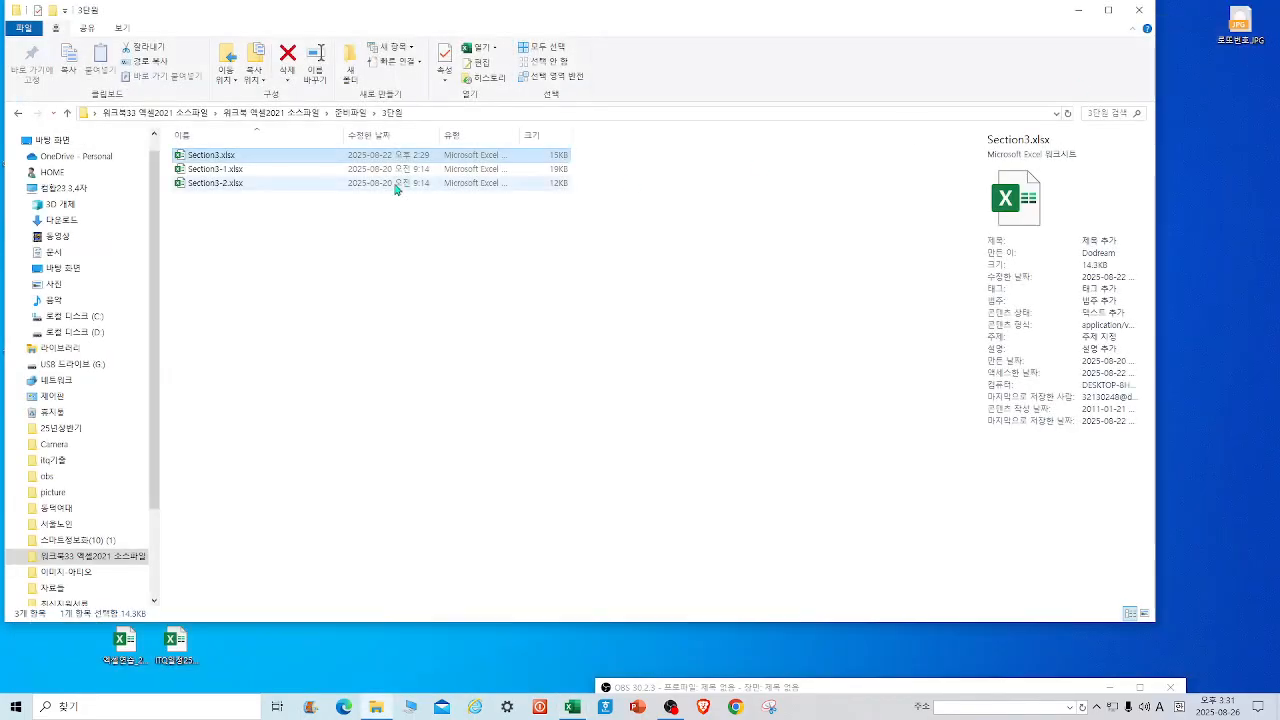
click(67, 113)
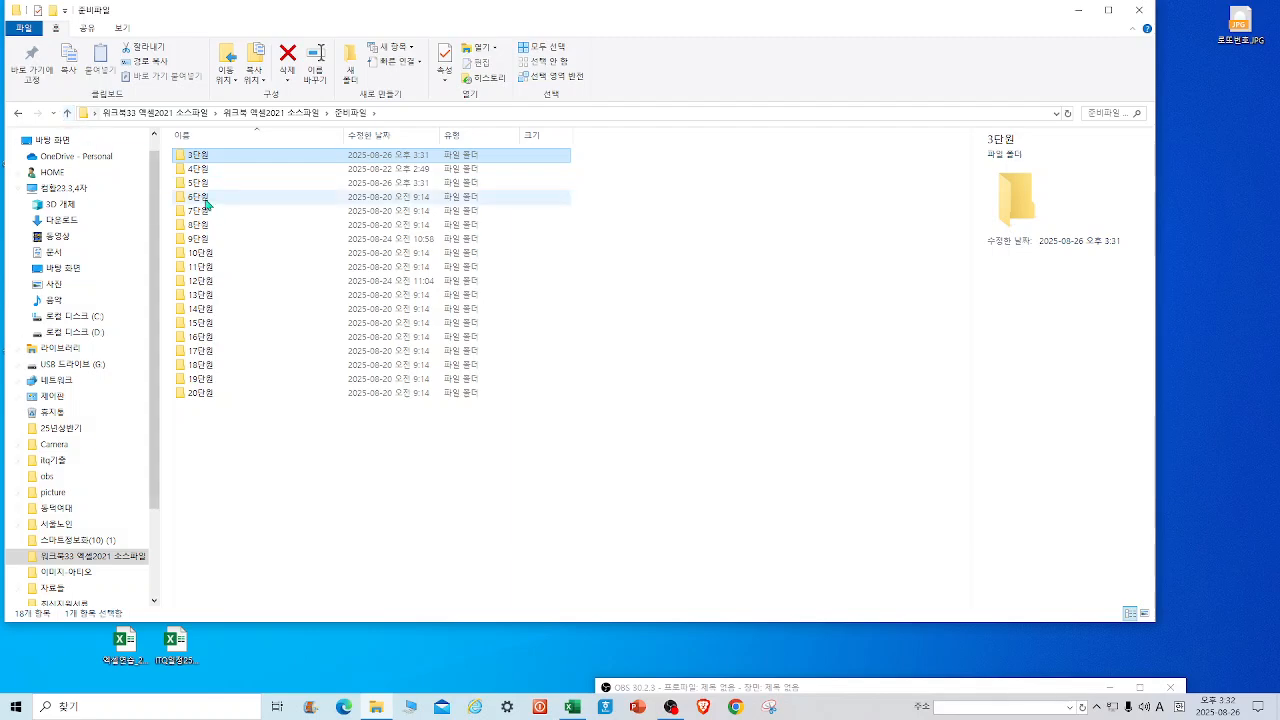
double_click(210, 184)
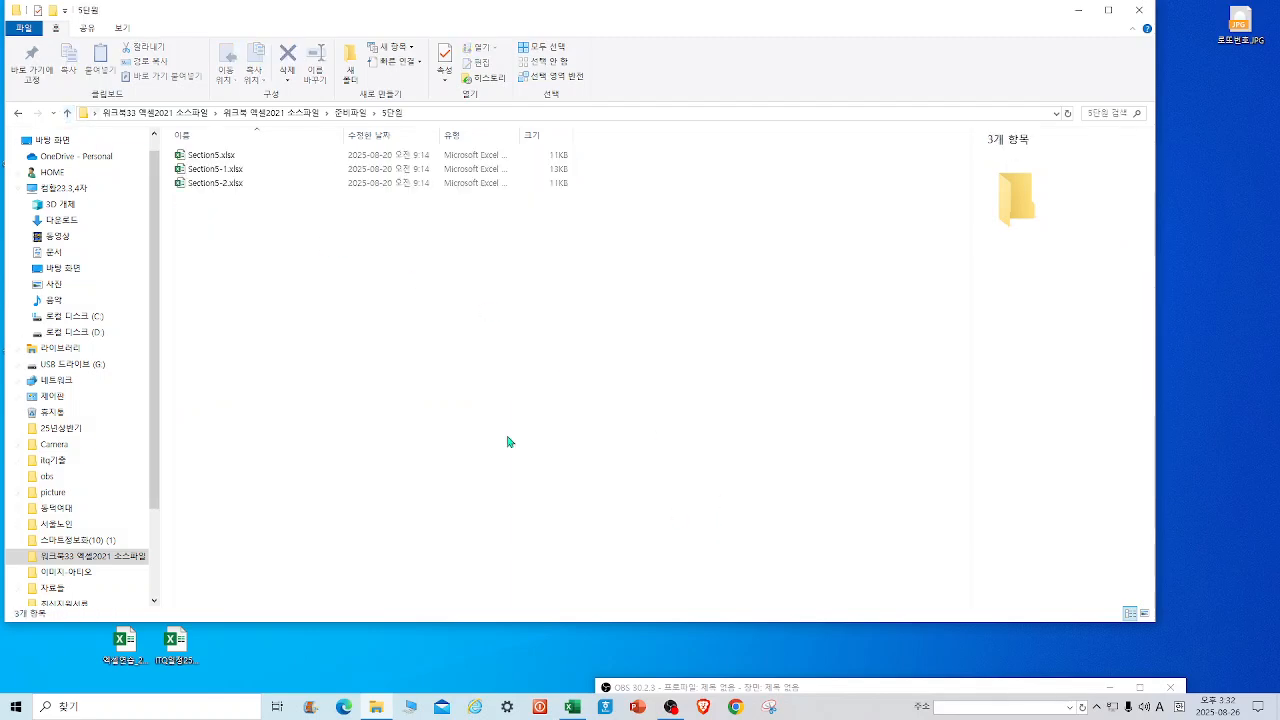
click(637, 690)
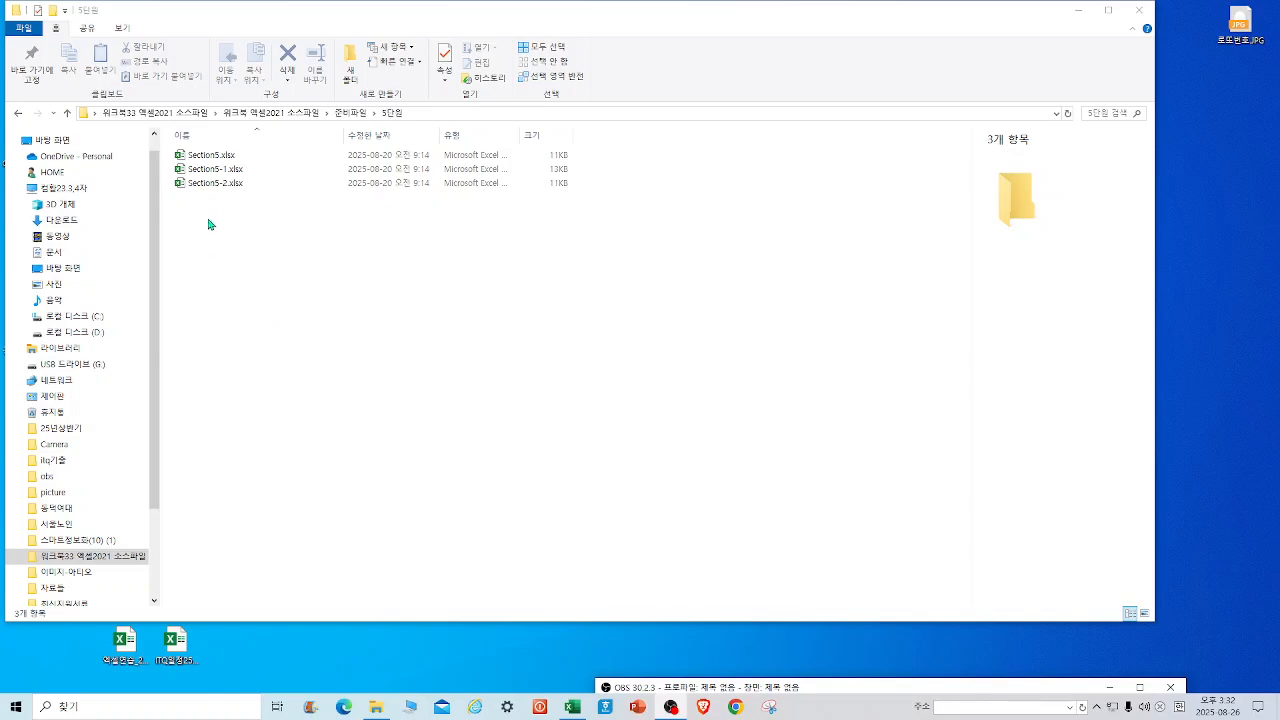
double_click(222, 158)
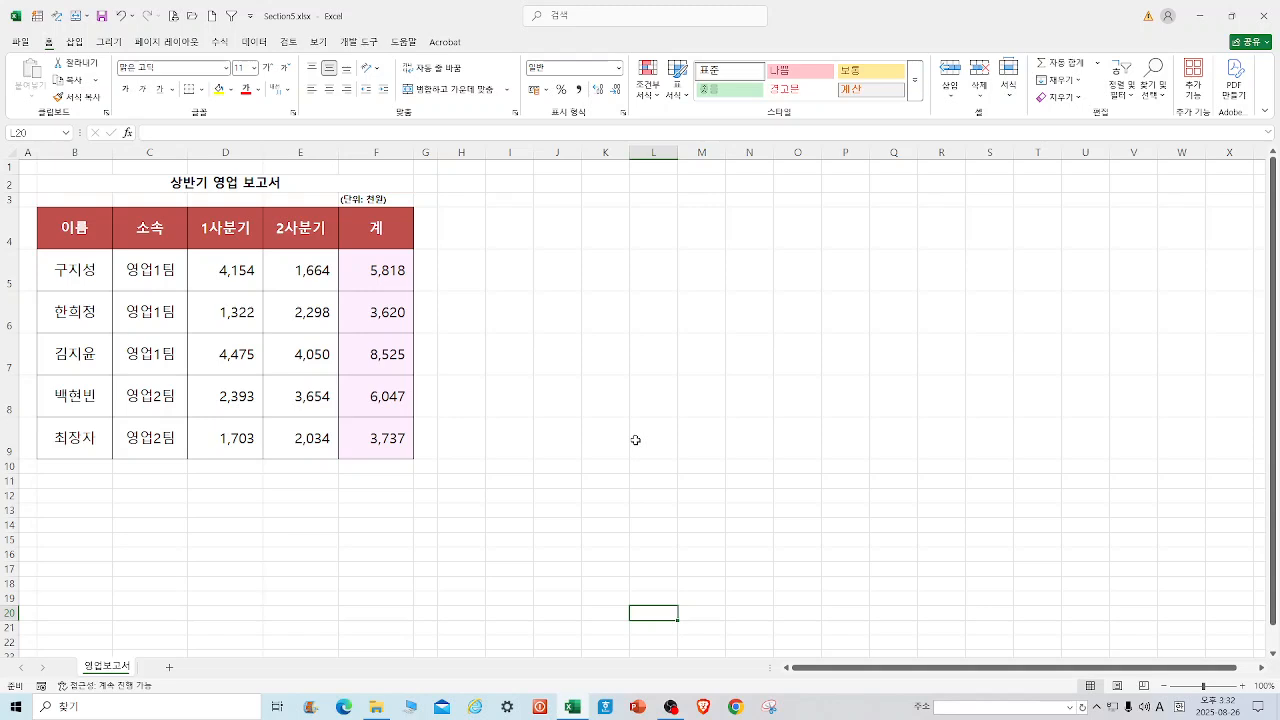
Step: Move the unit note (단위: 천원) from cell F3 to cell B3
click(368, 197)
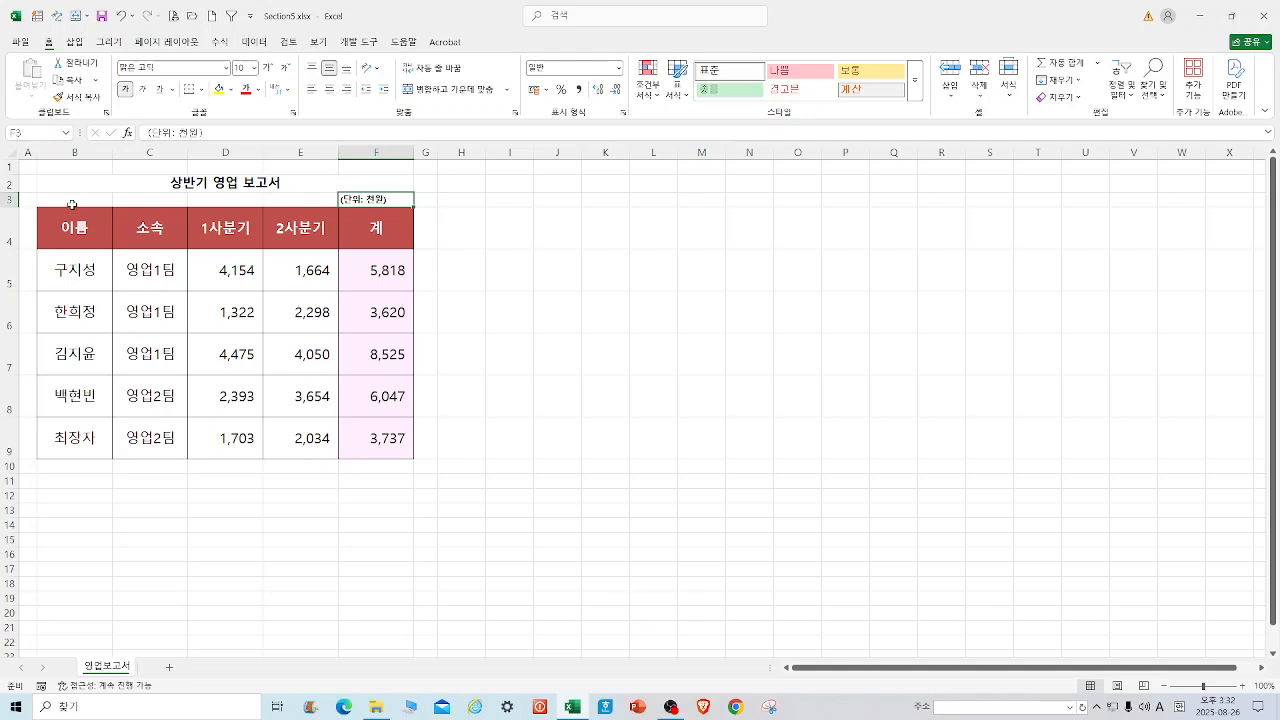
click(84, 66)
click(63, 200)
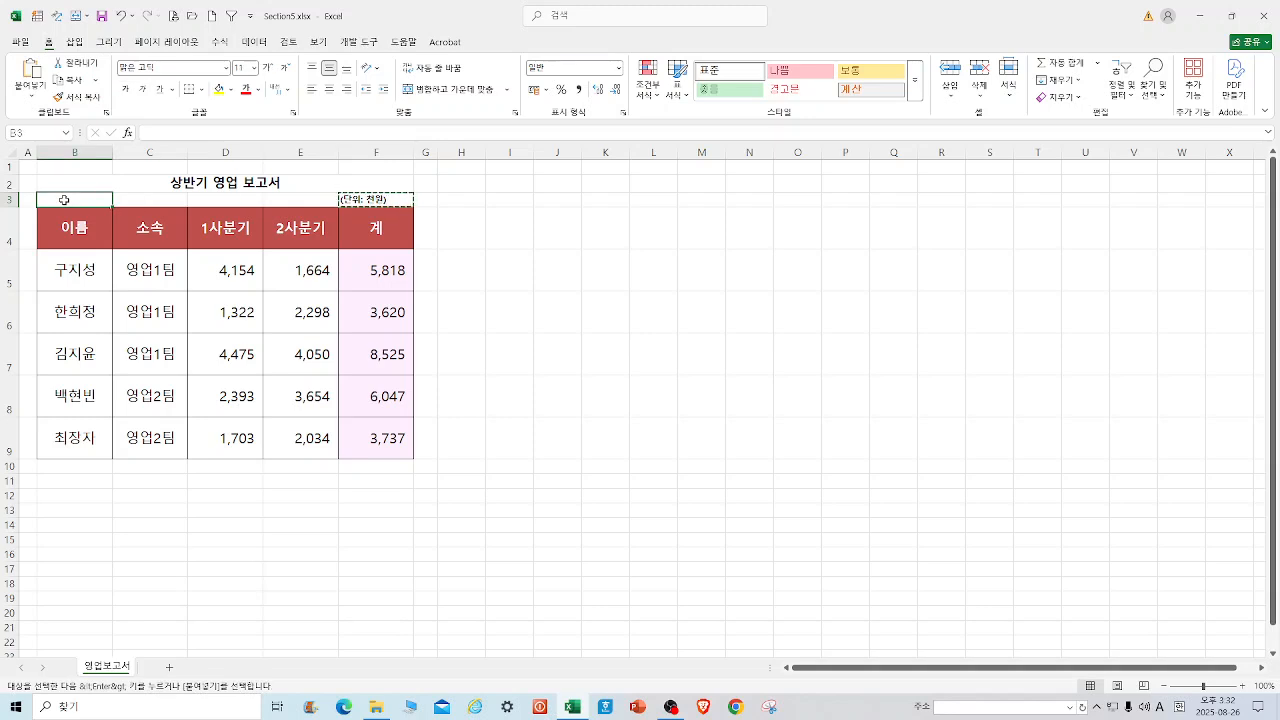
right_click(63, 200)
click(94, 296)
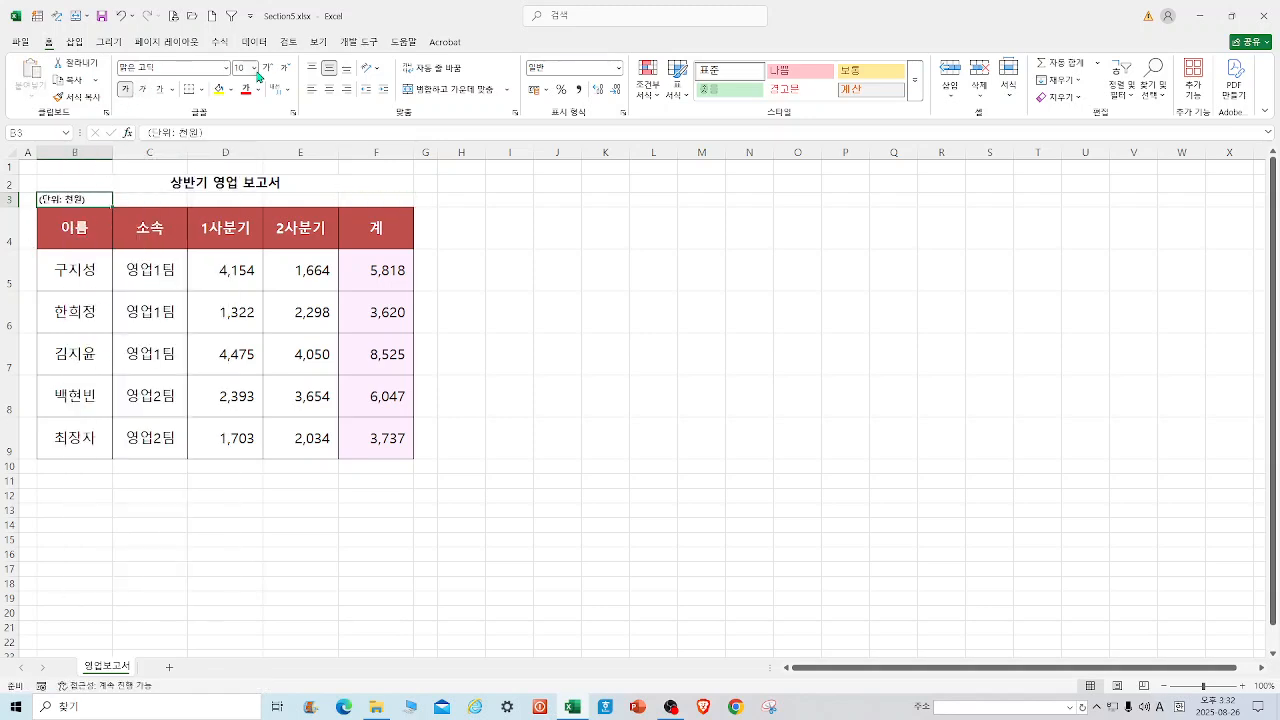
Step: Set the font size of the unit note in B3 to 16
click(257, 76)
click(246, 203)
click(606, 370)
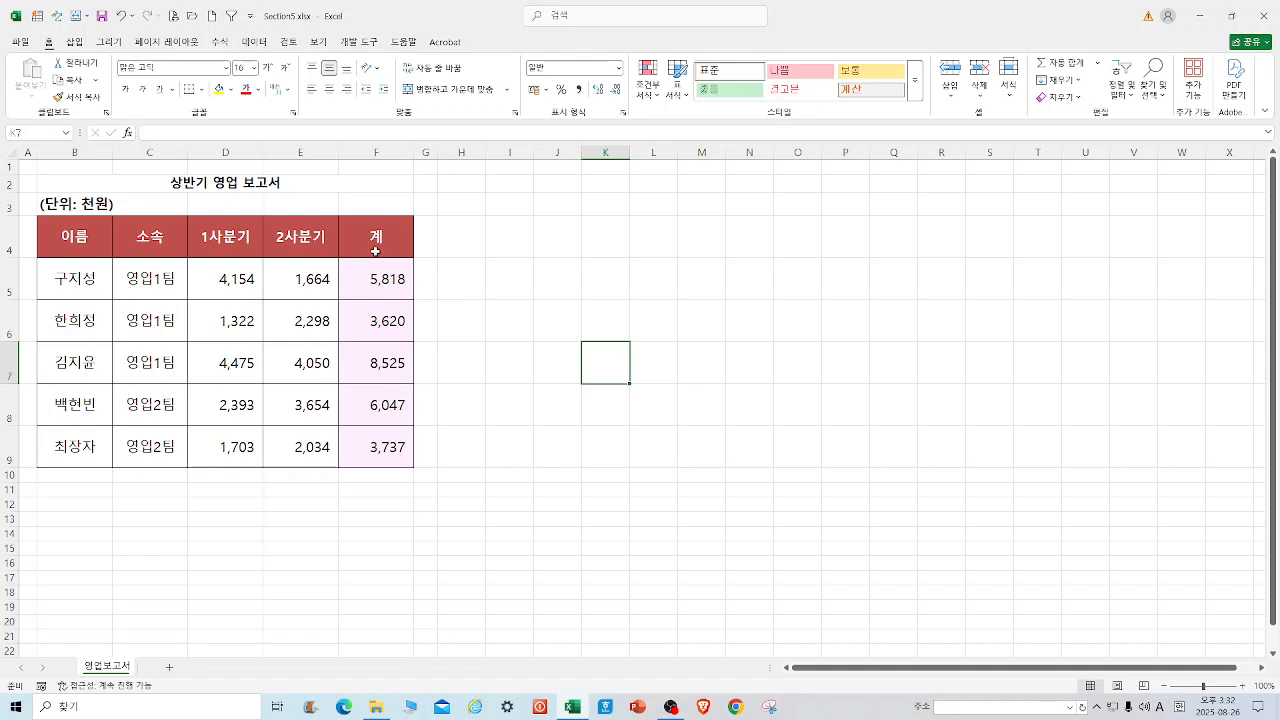
Step: Move the whole 계 column F in front of the 1사분기 column D by inserting the cut cells
click(386, 151)
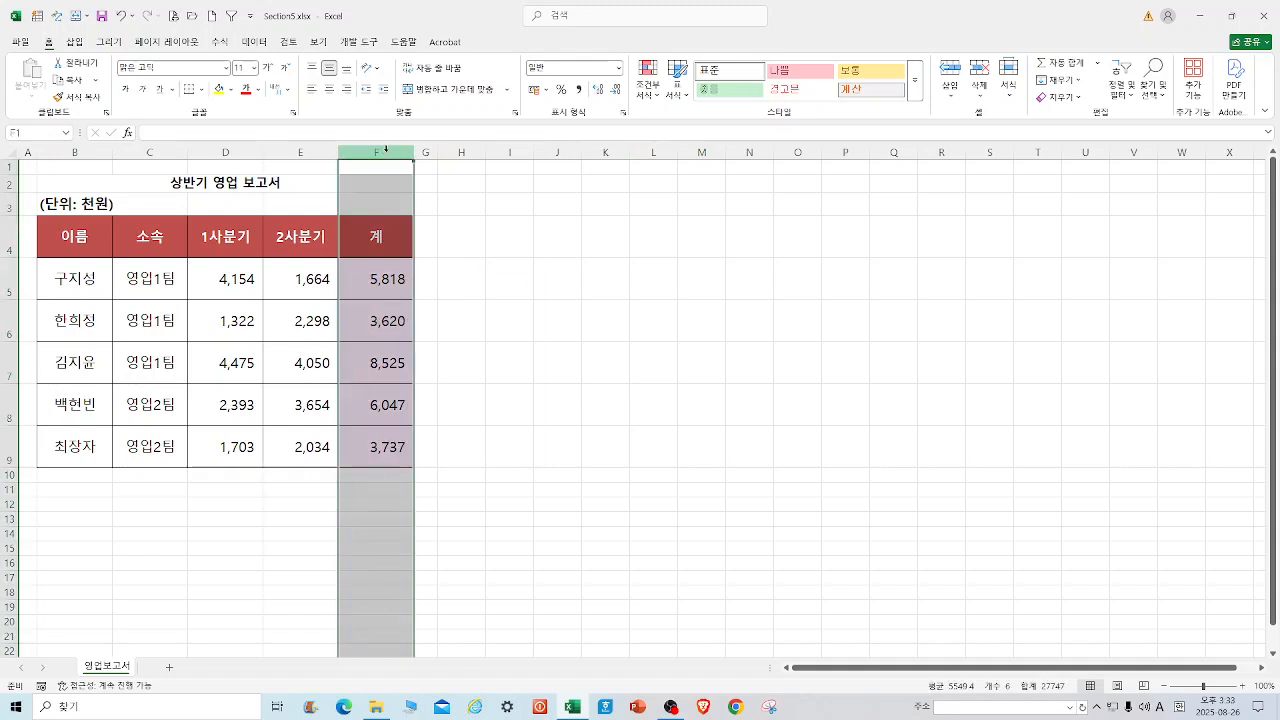
click(89, 71)
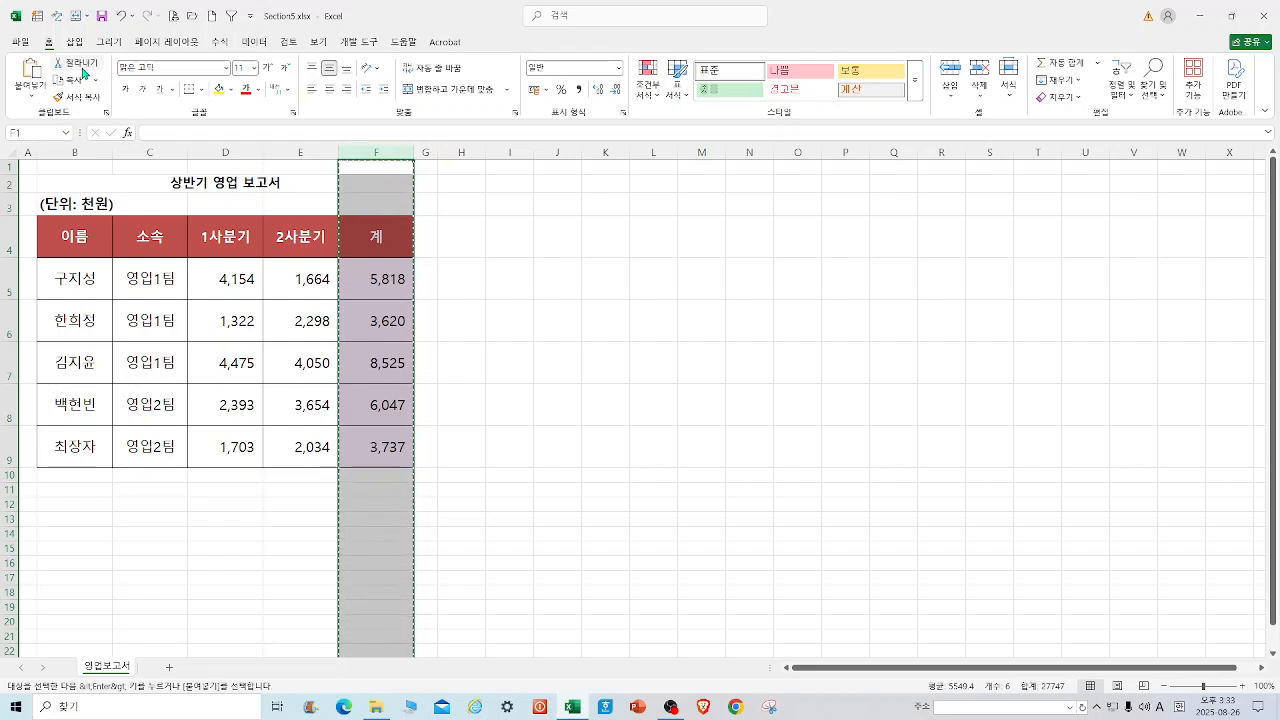
right_click(224, 158)
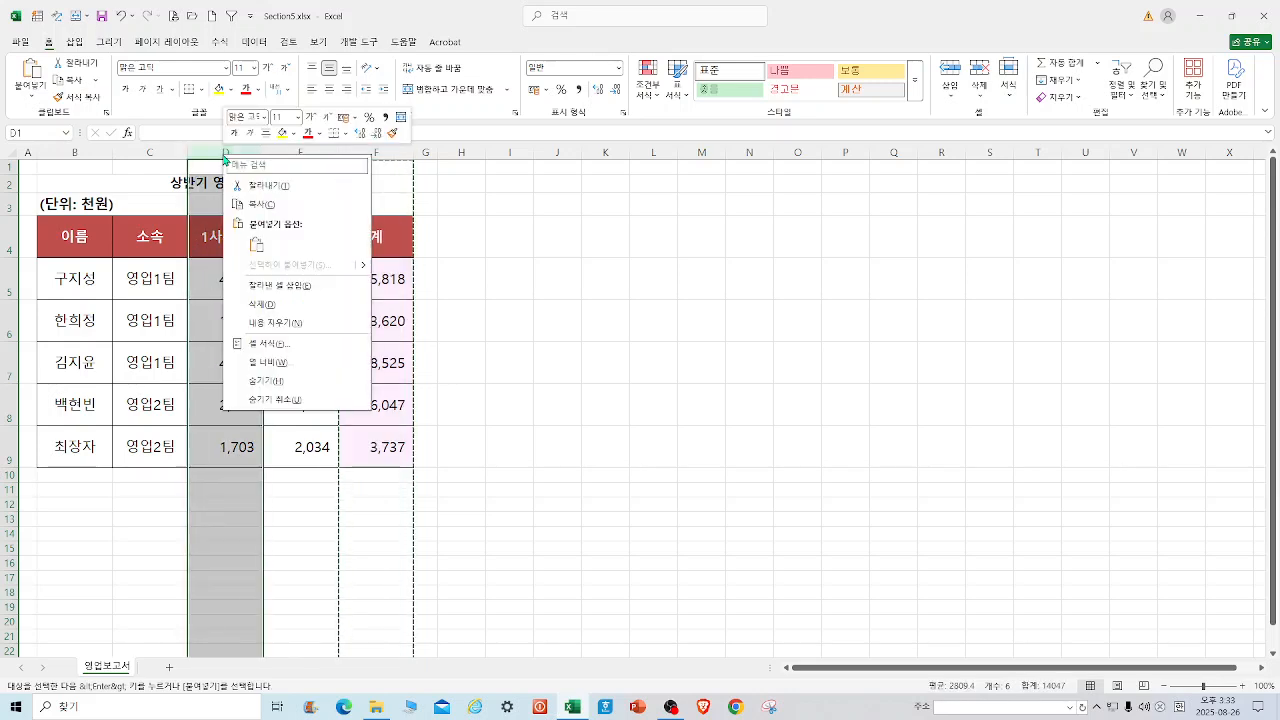
click(284, 287)
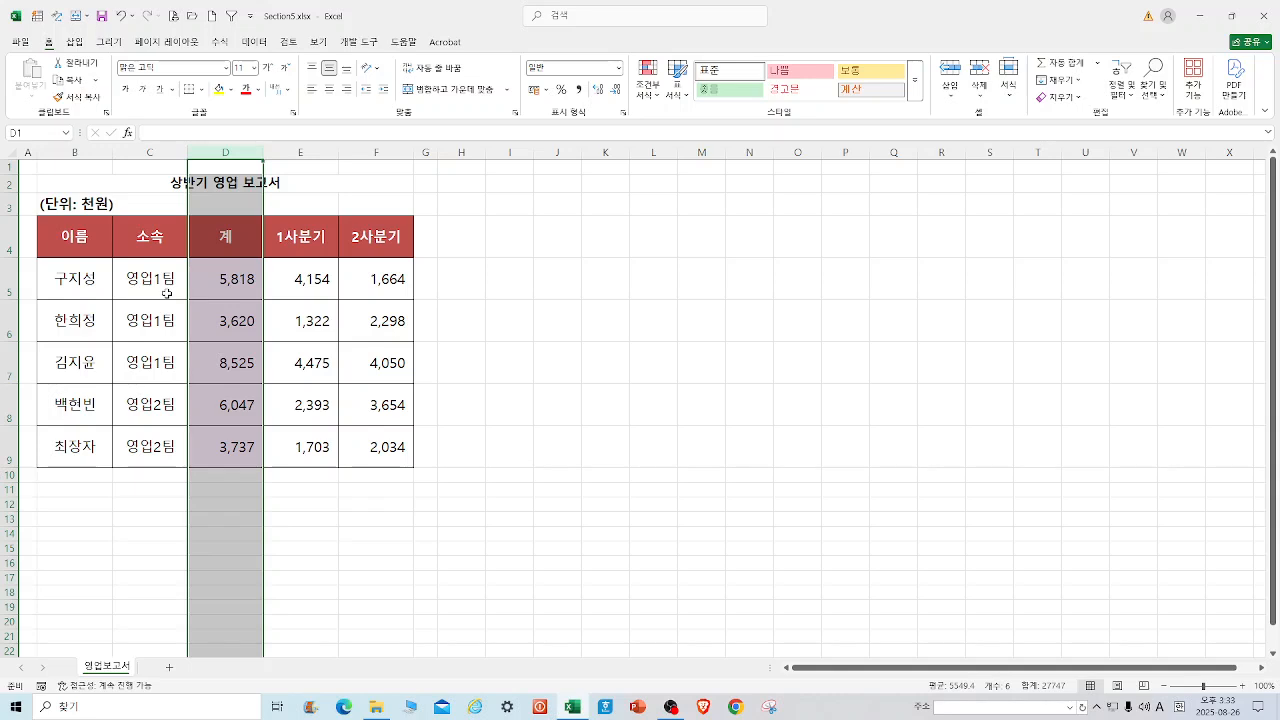
click(570, 331)
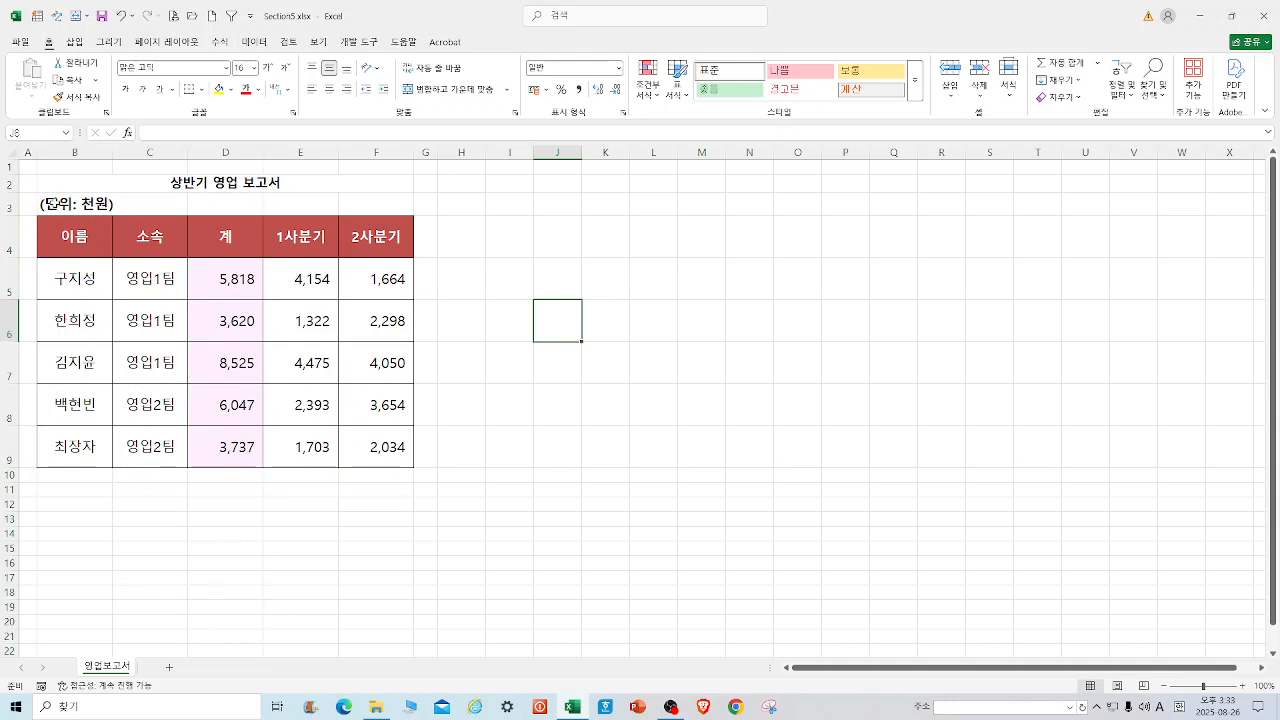
Step: Copy the report title range B2:F2 and paste it with its formatting at B11
drag(50, 180, 381, 183)
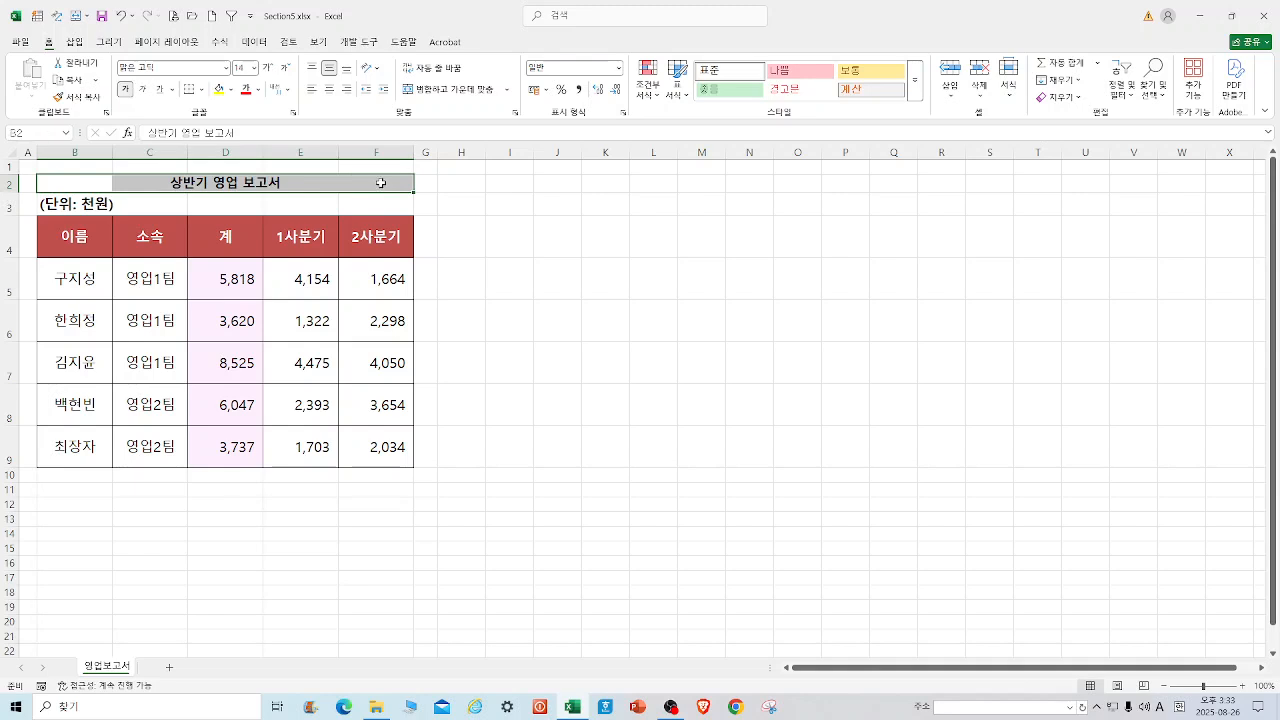
right_click(381, 183)
click(422, 234)
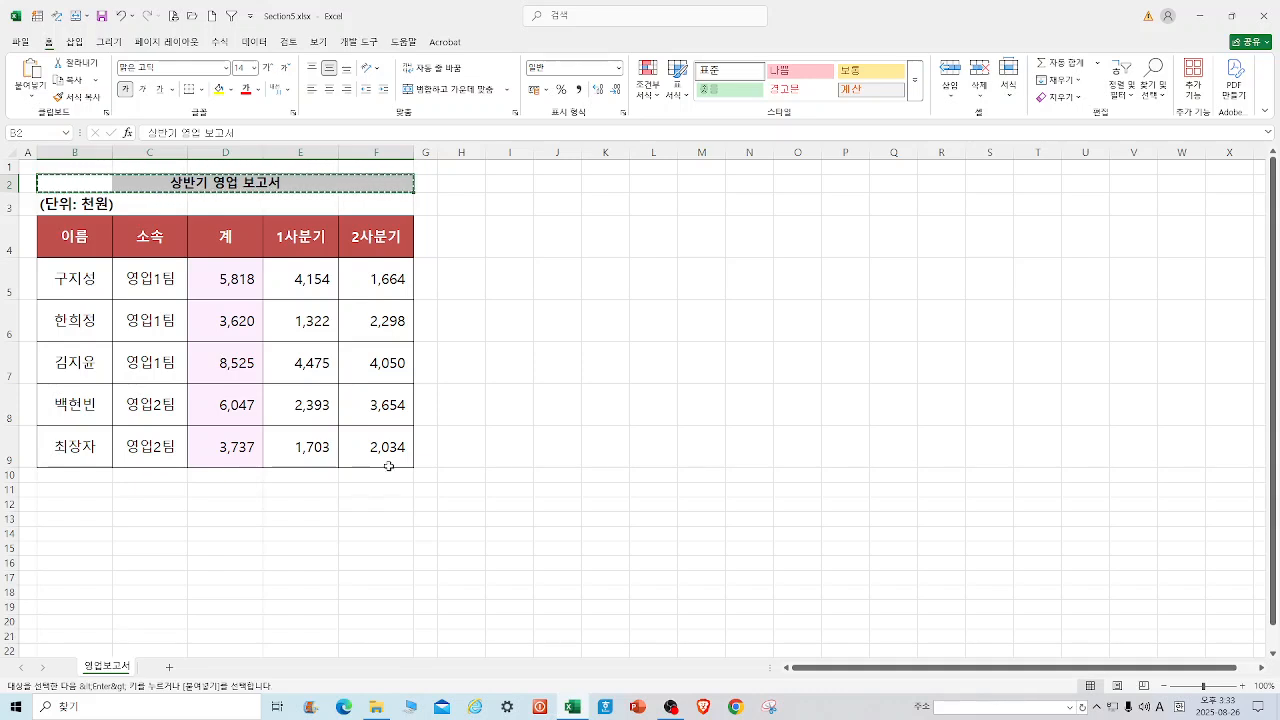
click(67, 490)
right_click(70, 492)
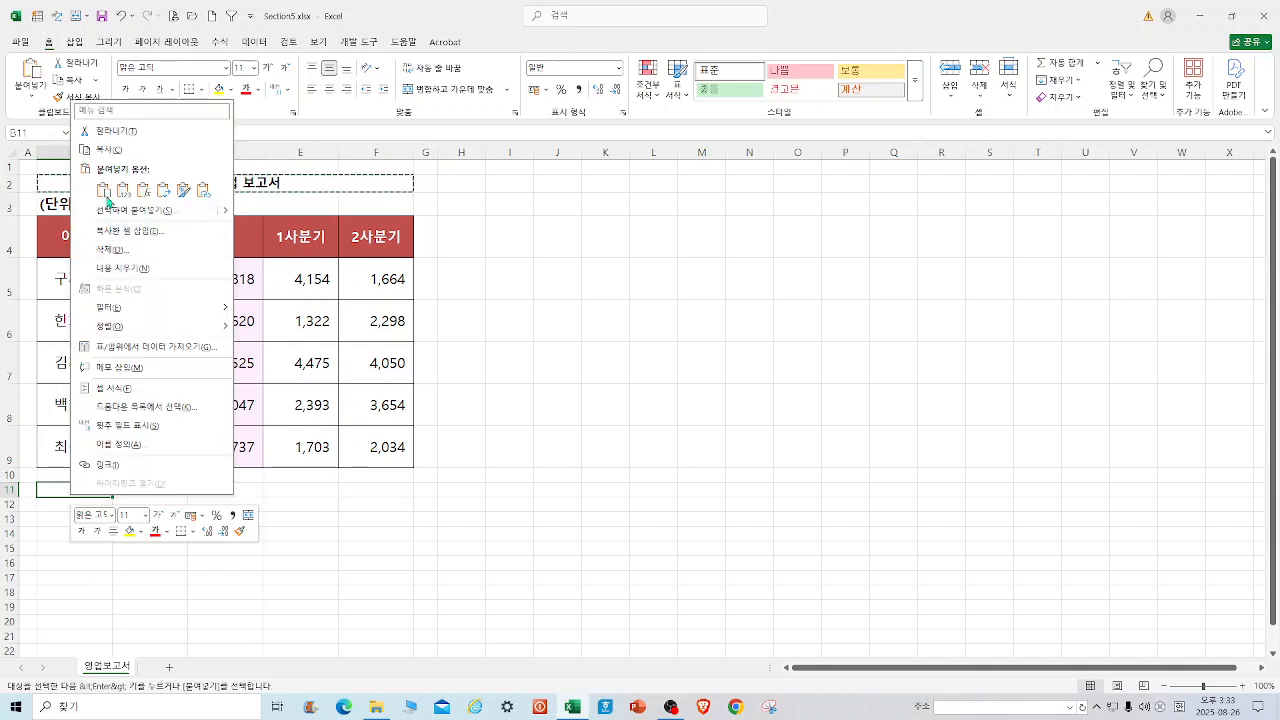
click(103, 189)
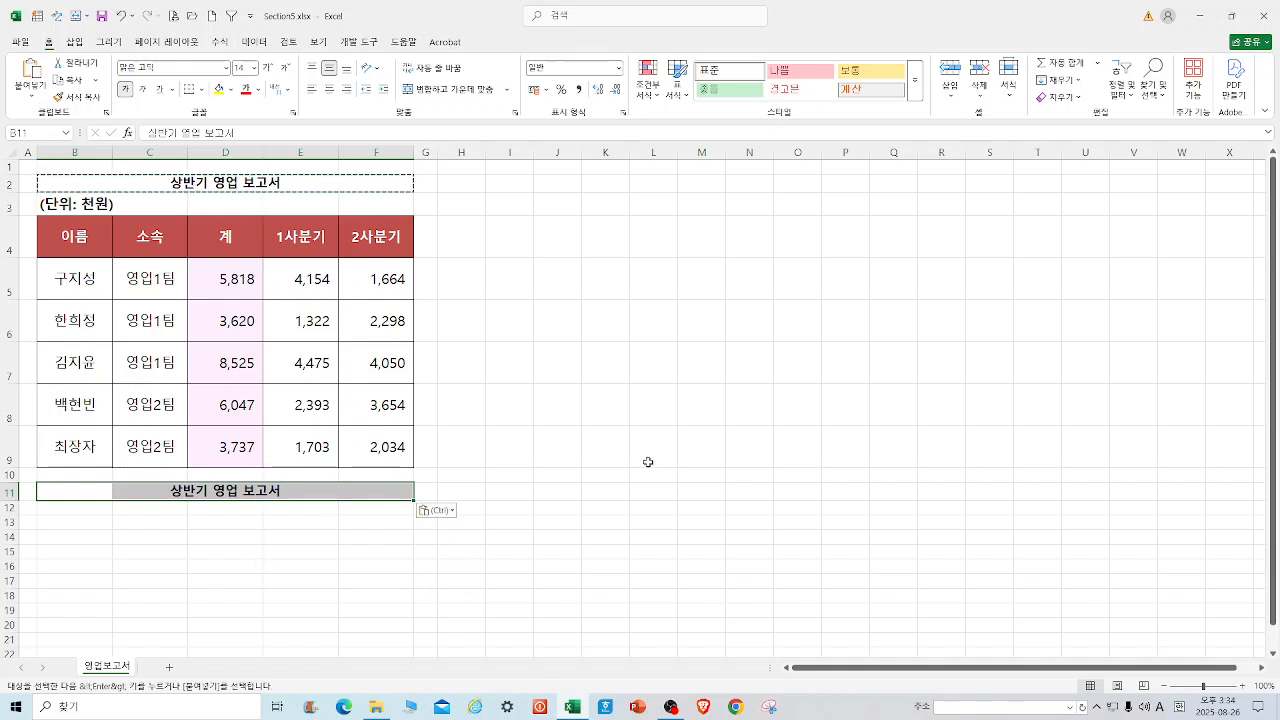
Step: Copy the sales table B4:F9 and paste it with its formatting at B14
click(76, 238)
mouse_move(116, 247)
mouse_down()
mouse_move(343, 357)
mouse_move(359, 444)
mouse_up()
right_click(388, 245)
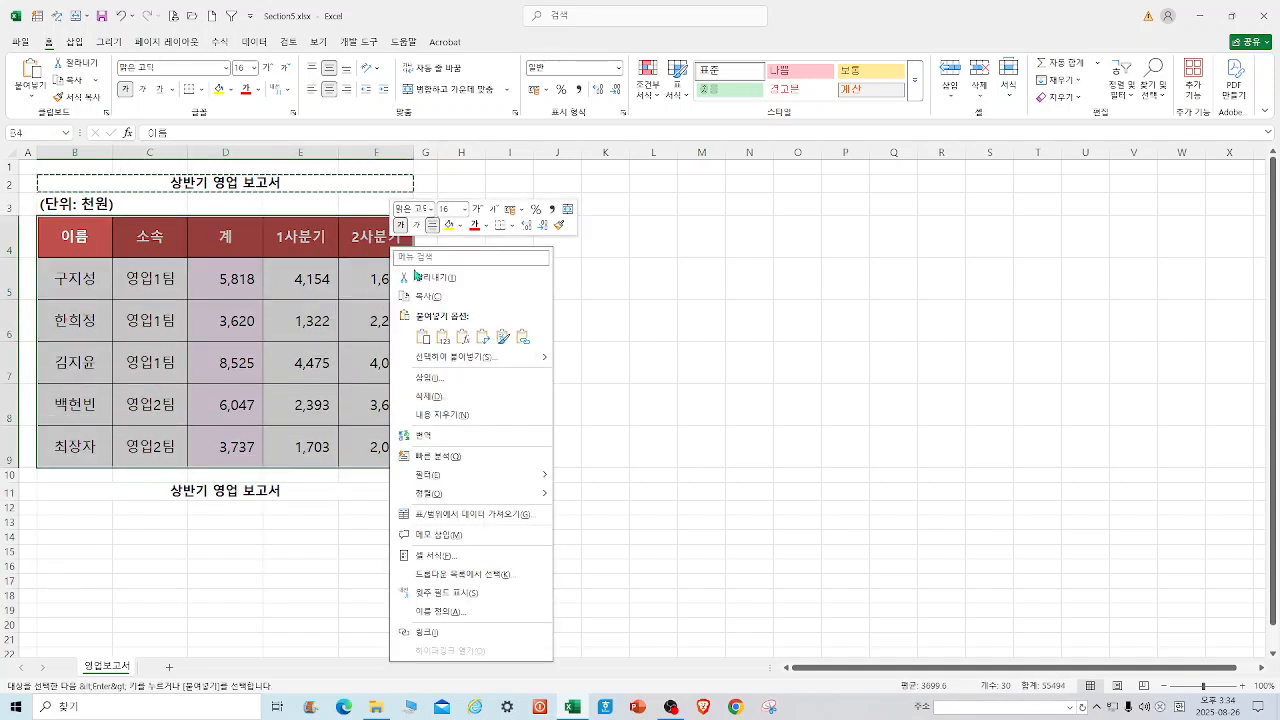
click(420, 296)
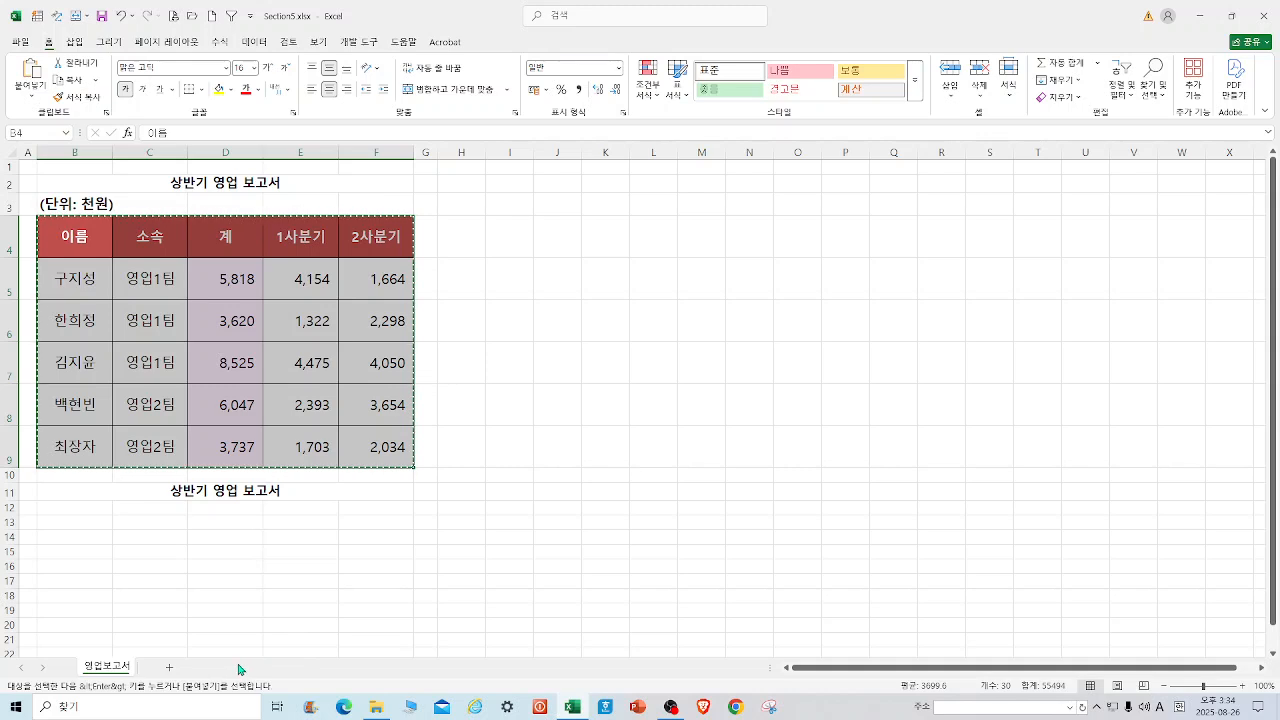
click(66, 537)
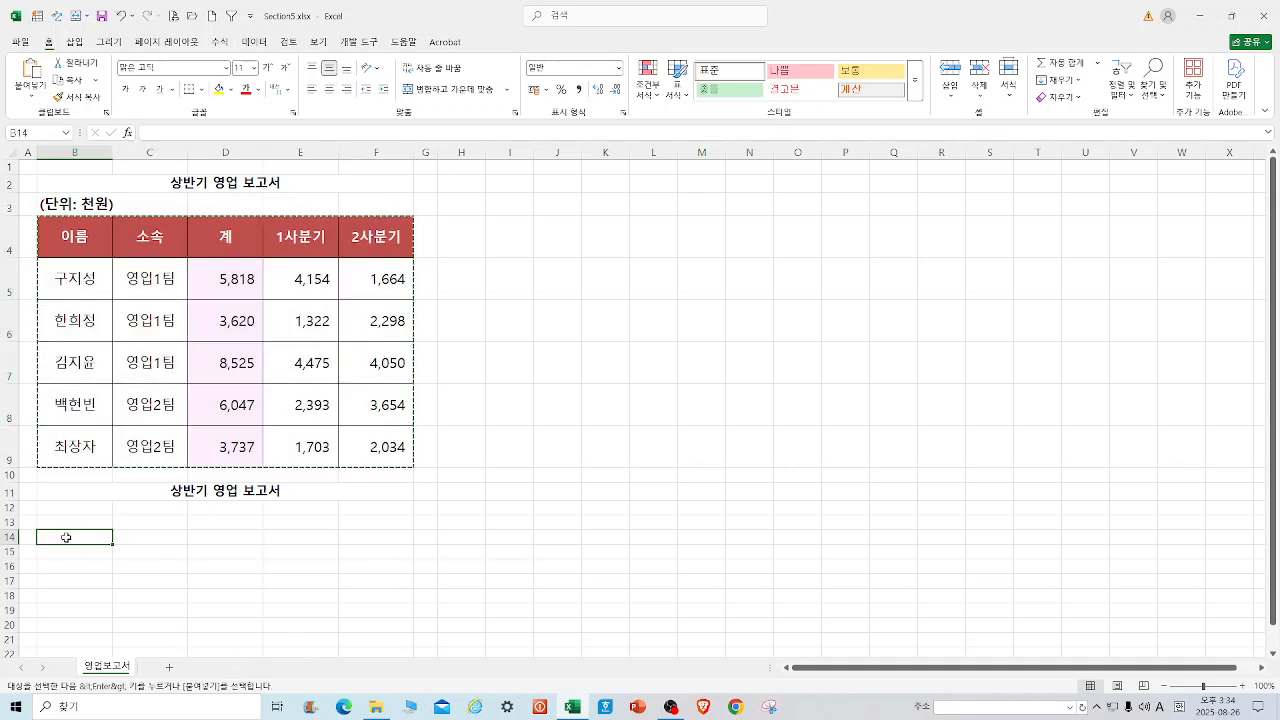
right_click(66, 537)
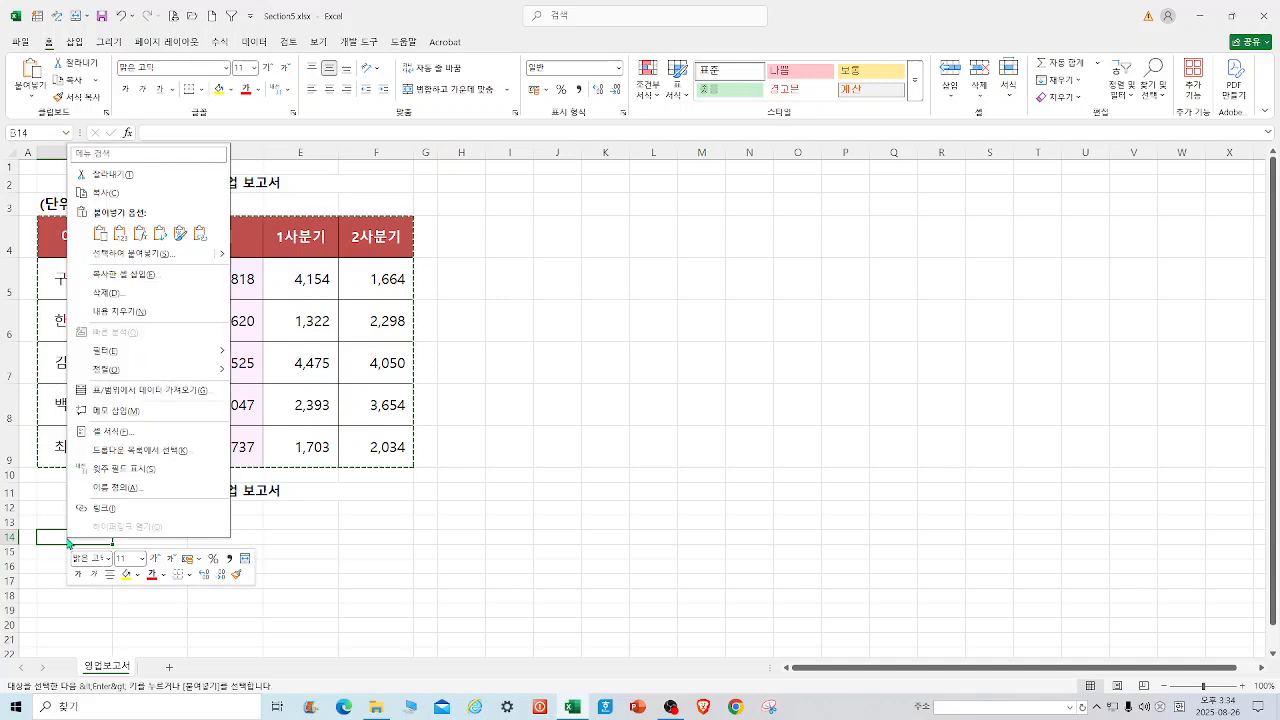
click(100, 242)
click(617, 461)
Step: Copy the unit note (단위: 천원) from B3 to B13, above the pasted table
click(86, 204)
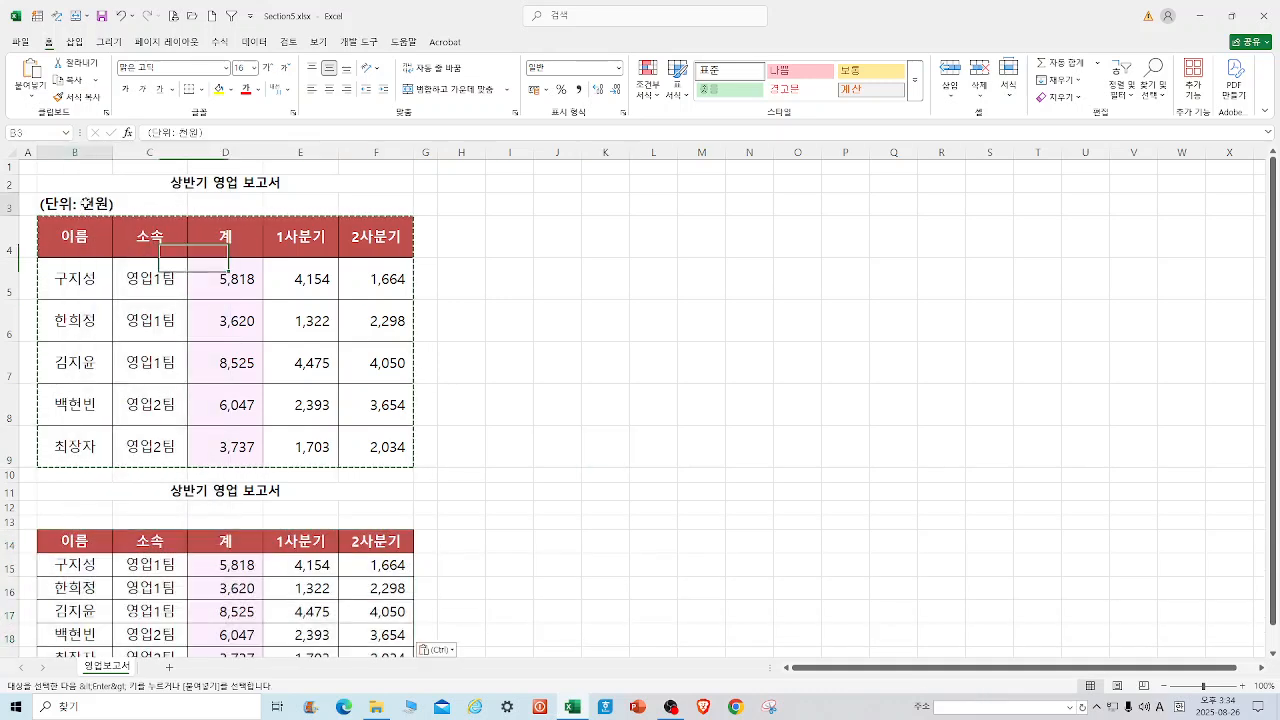
right_click(88, 204)
click(128, 258)
click(88, 522)
right_click(90, 523)
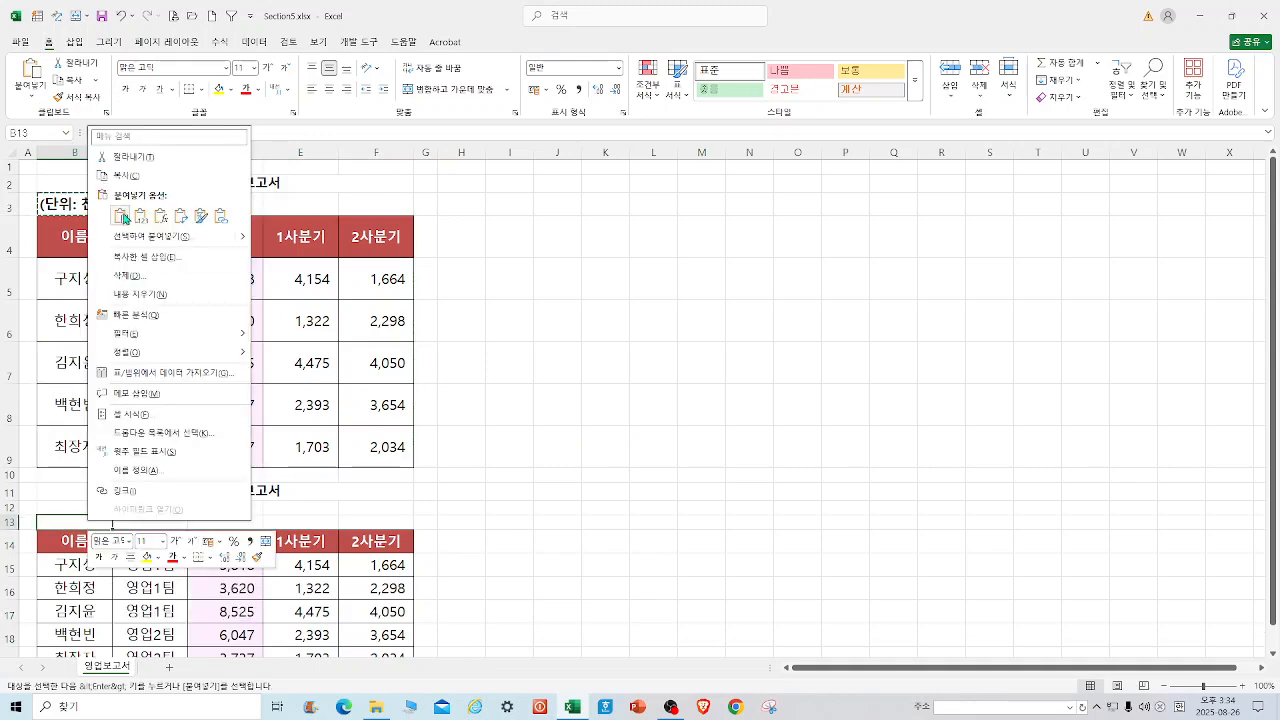
click(120, 216)
click(692, 496)
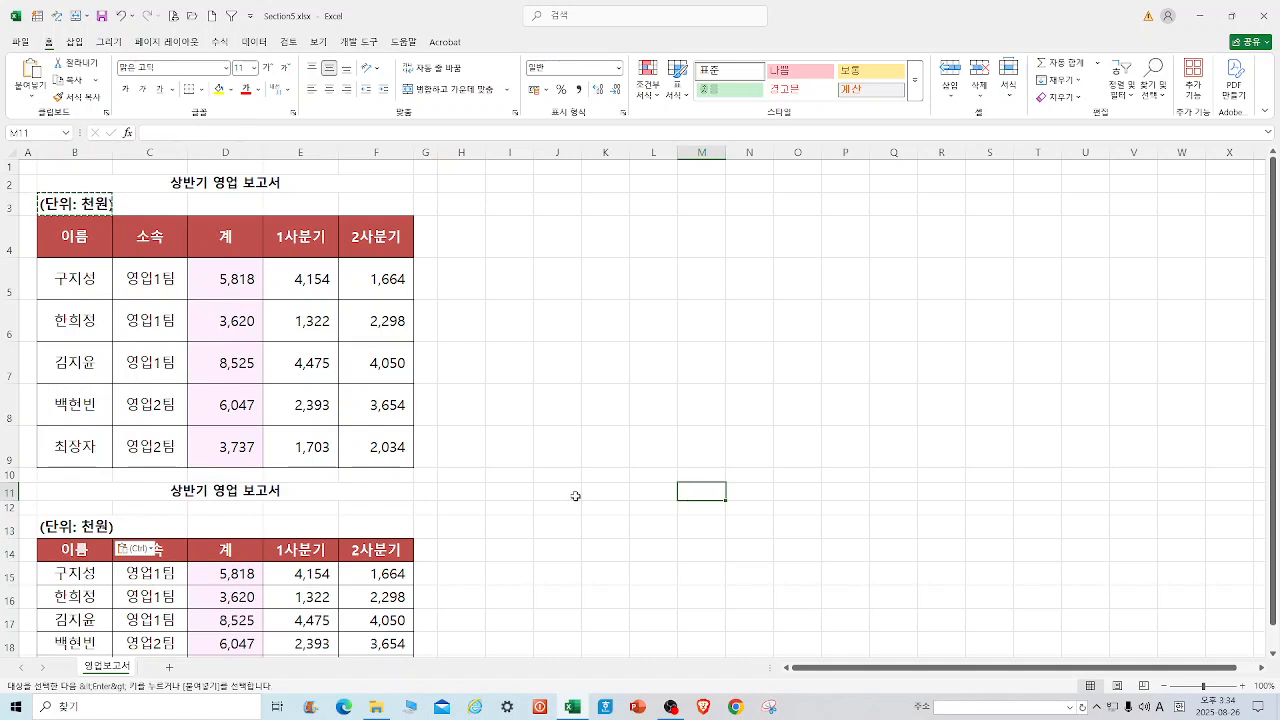
click(180, 490)
key(BackSpace)
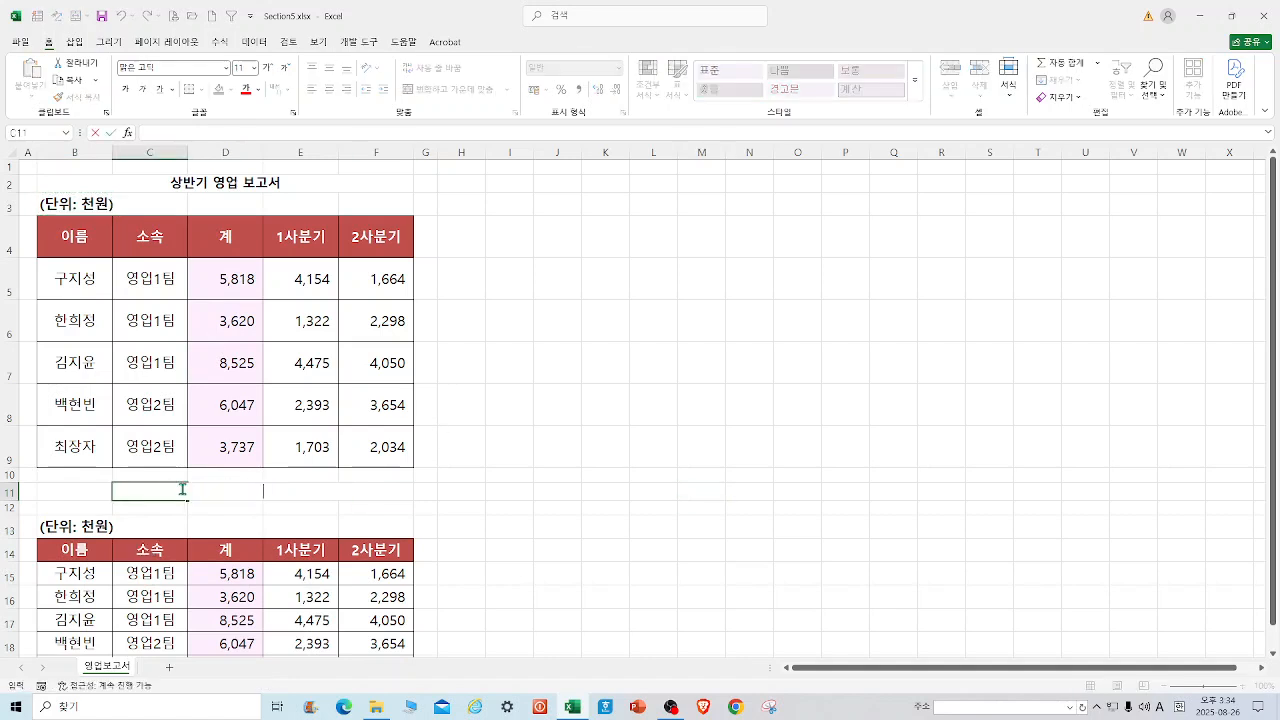
click(449, 496)
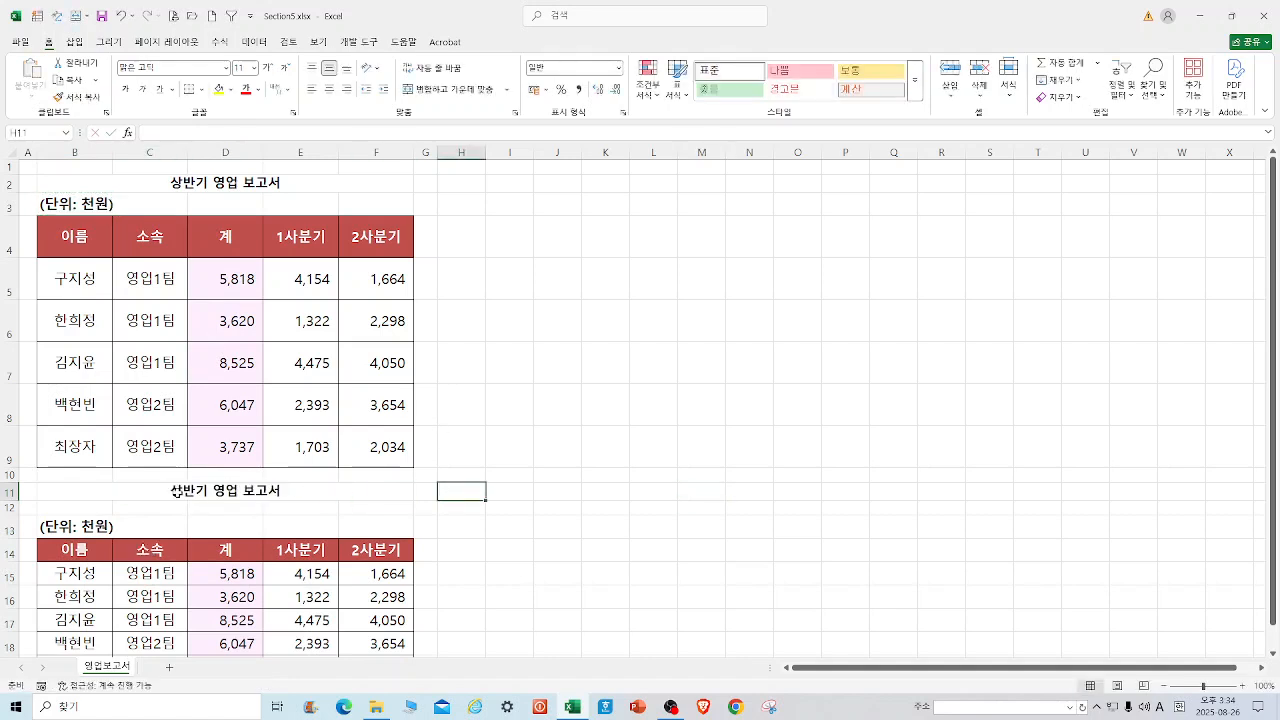
click(180, 492)
key(Delete)
key(BackSpace)
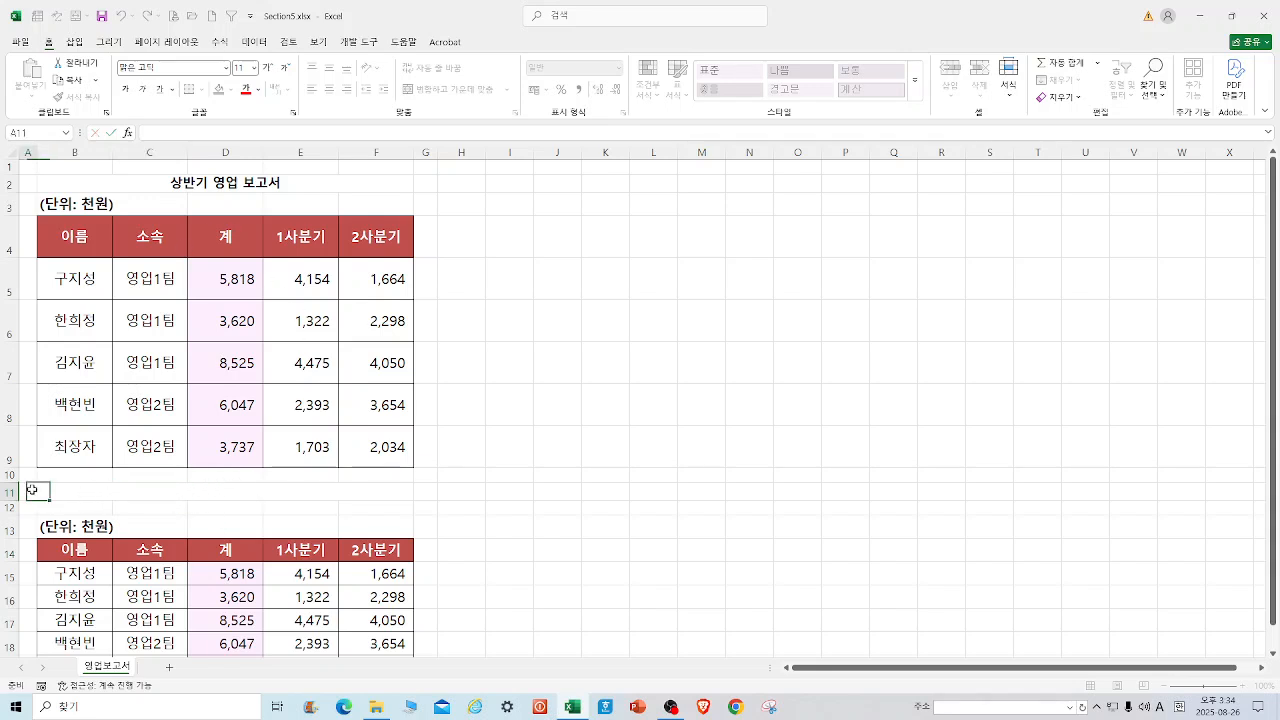
key(Escape)
Step: Merge and center the copied title across B11:F11
drag(176, 492, 272, 495)
drag(75, 496, 380, 491)
key(alt+h)
key(m)
key(c)
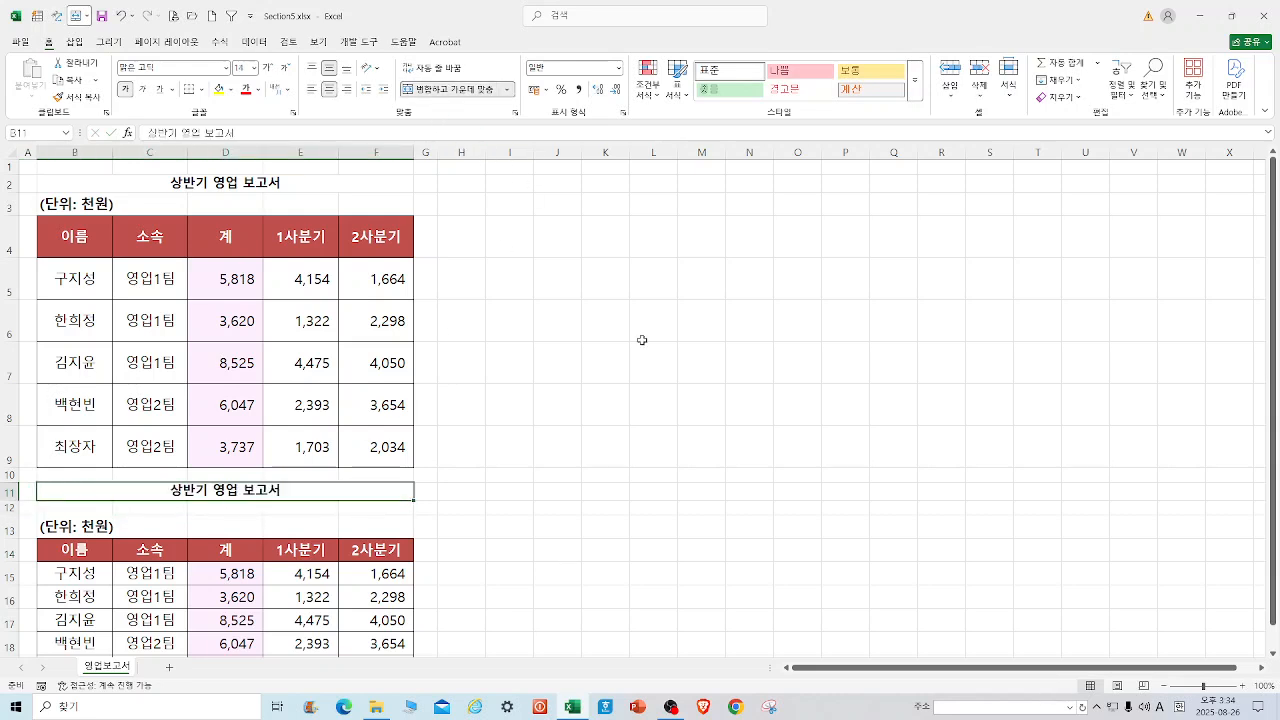
Step: Replace the first syllable 상 of the merged title in row 11 with "gk"
click(653, 474)
double_click(182, 489)
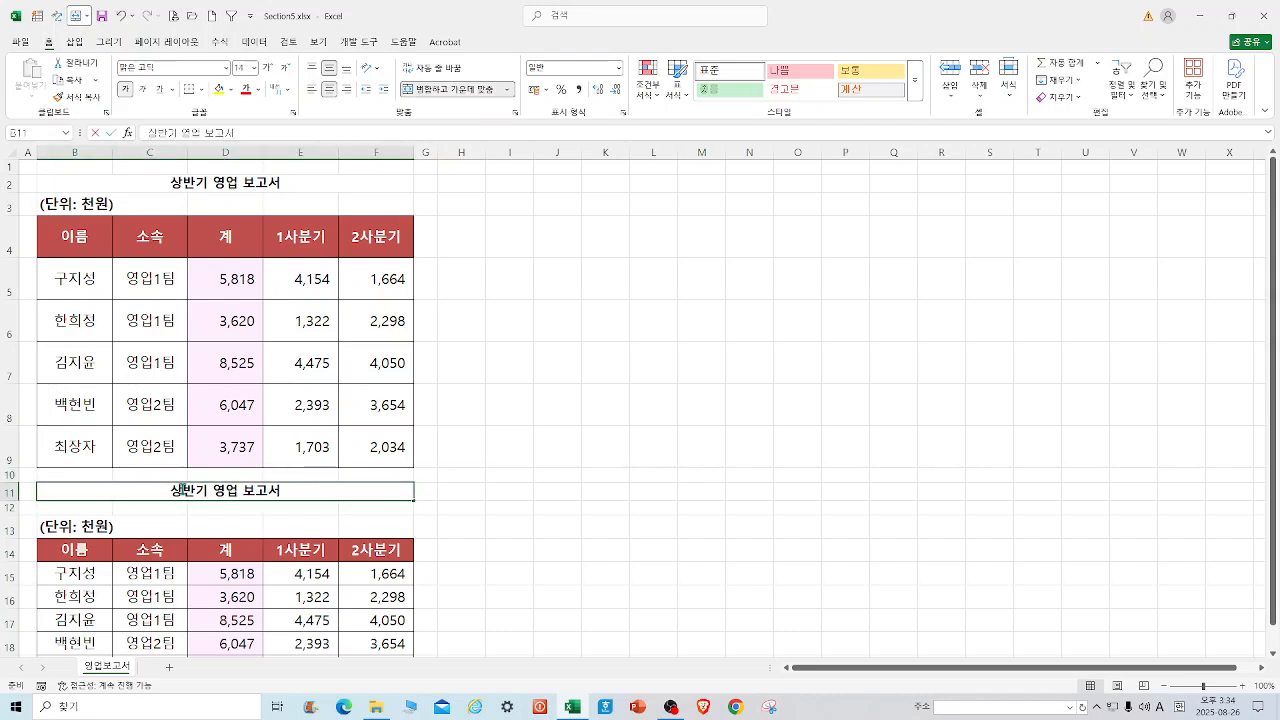
drag(182, 489, 172, 487)
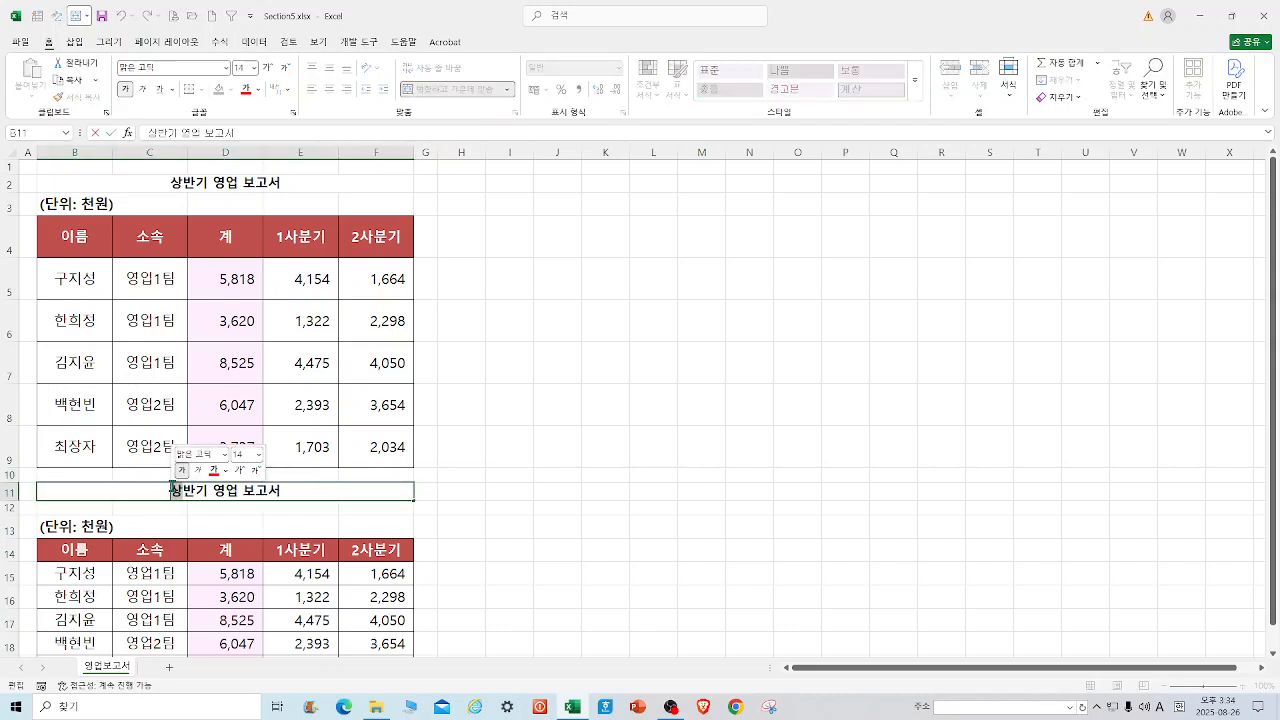
text(gk)
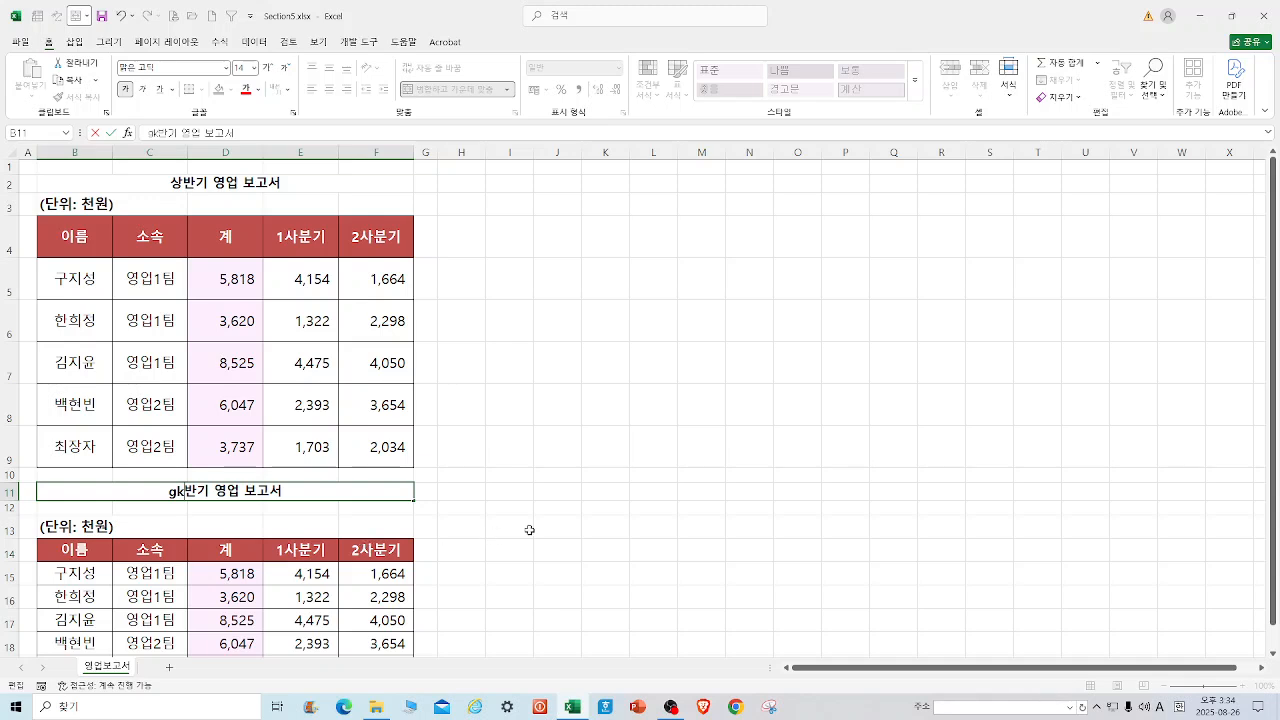
key(Return)
Step: Replace the mistyped "gk" in the row 11 title with 하 so it reads 하반기 영업 보고서
click(186, 490)
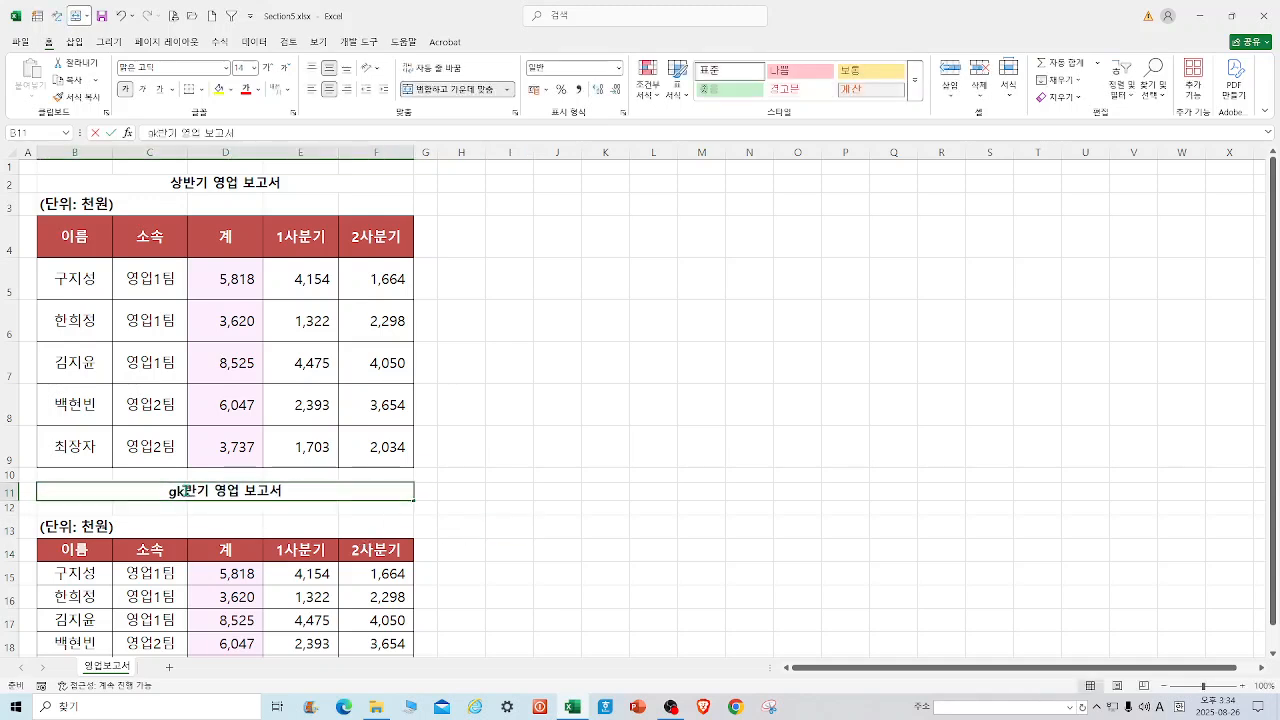
drag(185, 491, 169, 491)
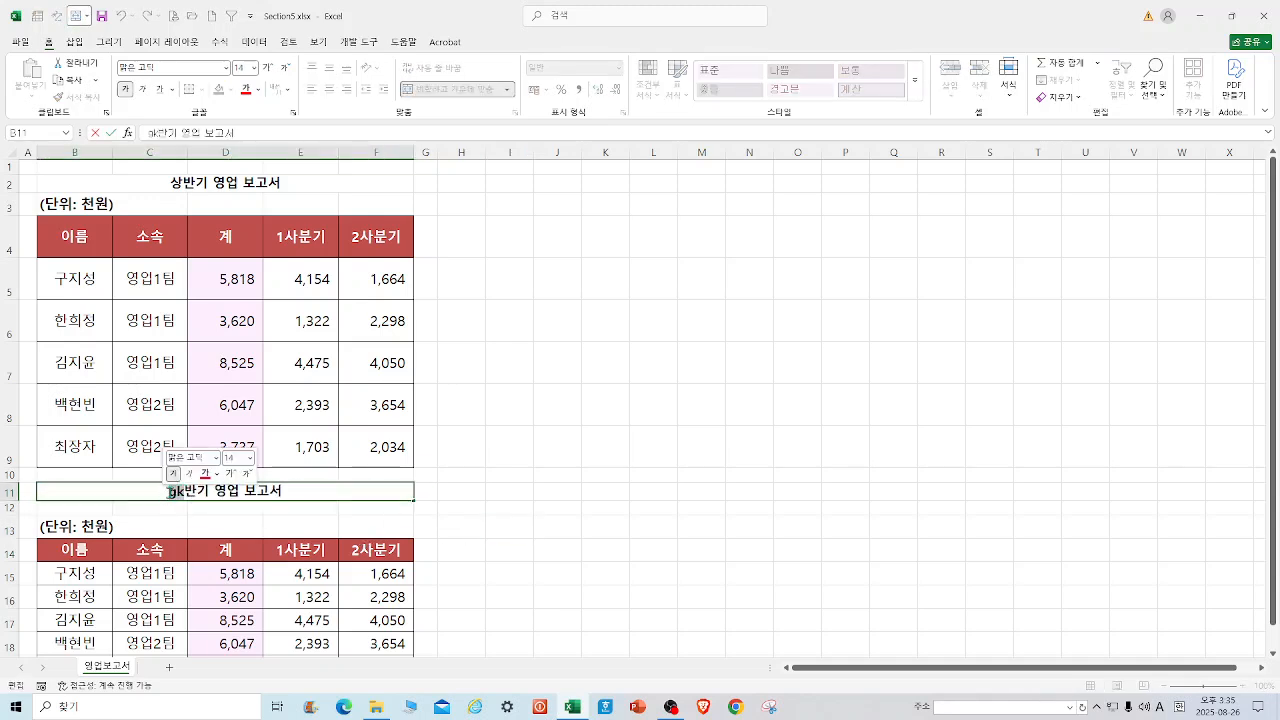
text(gk)
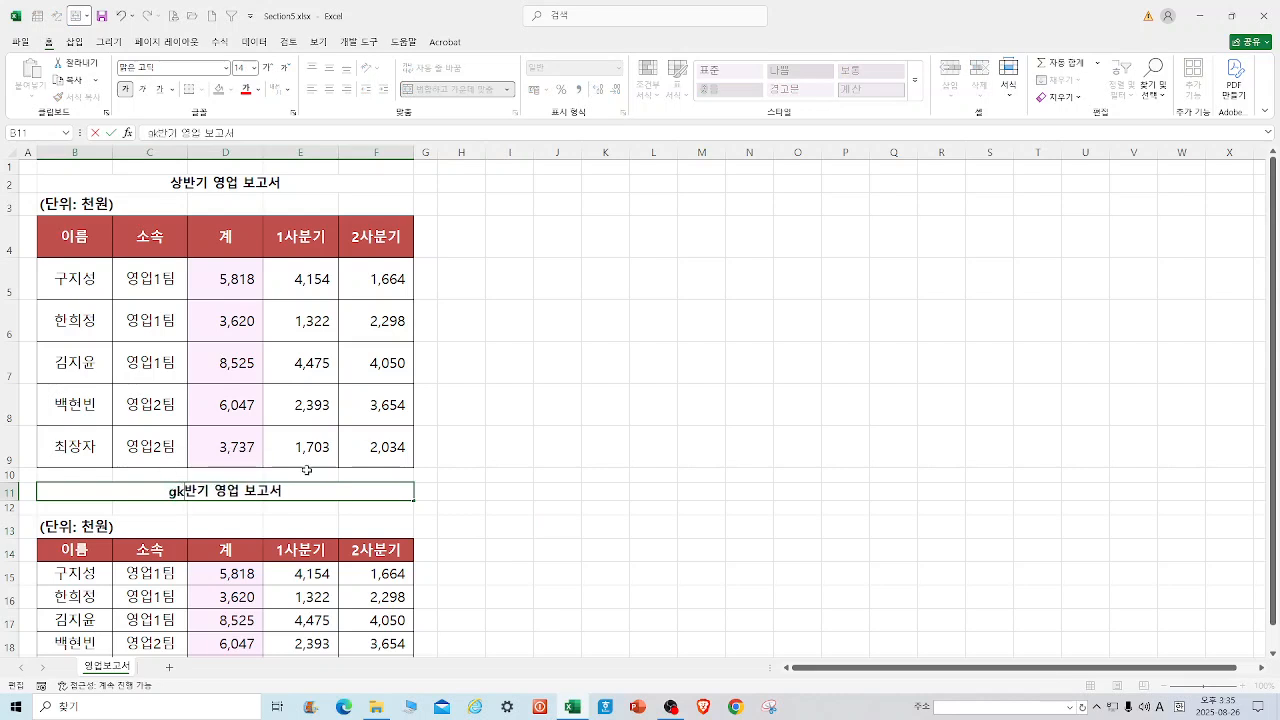
key(BackSpace)
key(BackSpace)
key(Hangul)
text(ㅎㅏ)
click(652, 495)
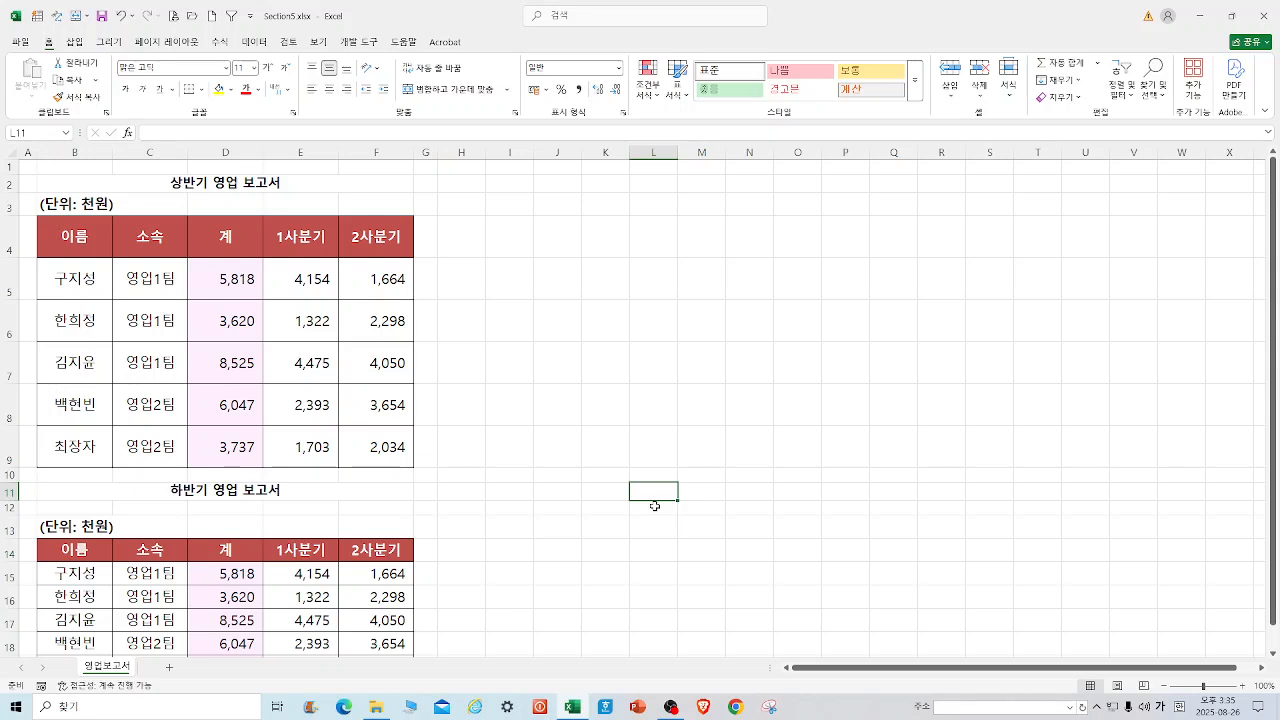
Step: Copy B4:D9 of the upper sales table and paste it at H4 as values with source formatting
drag(79, 230, 245, 450)
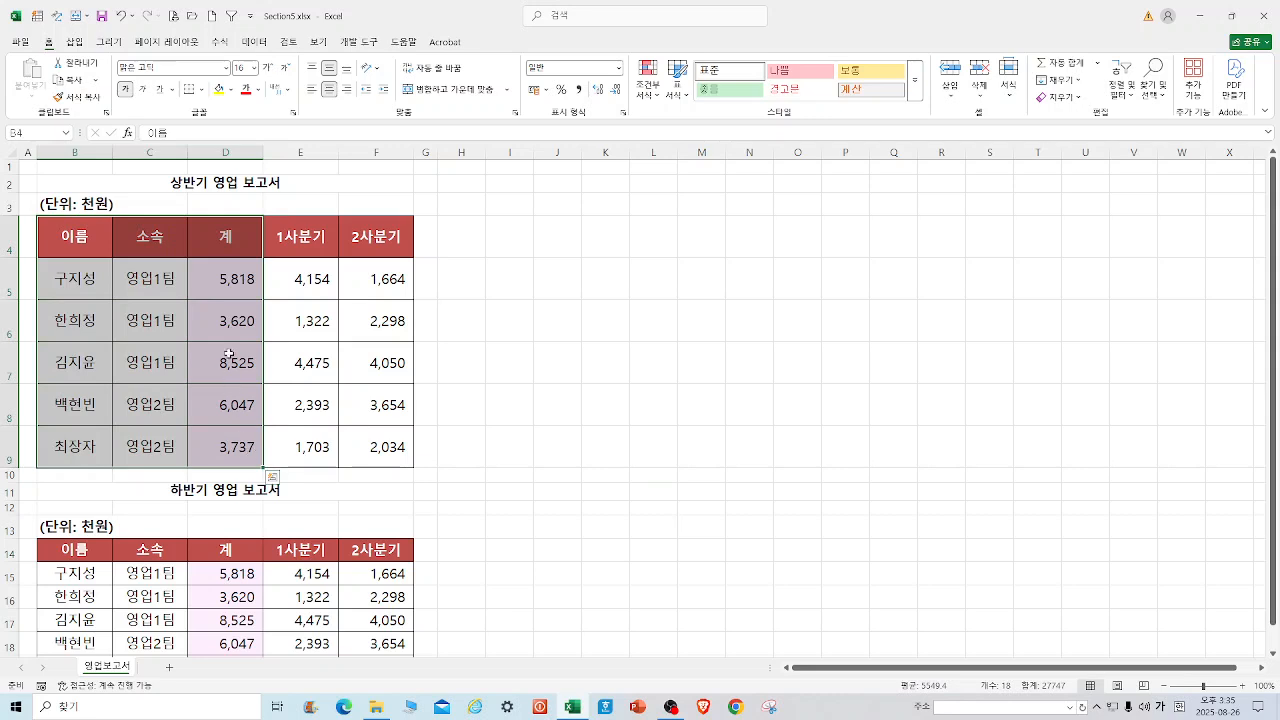
right_click(222, 219)
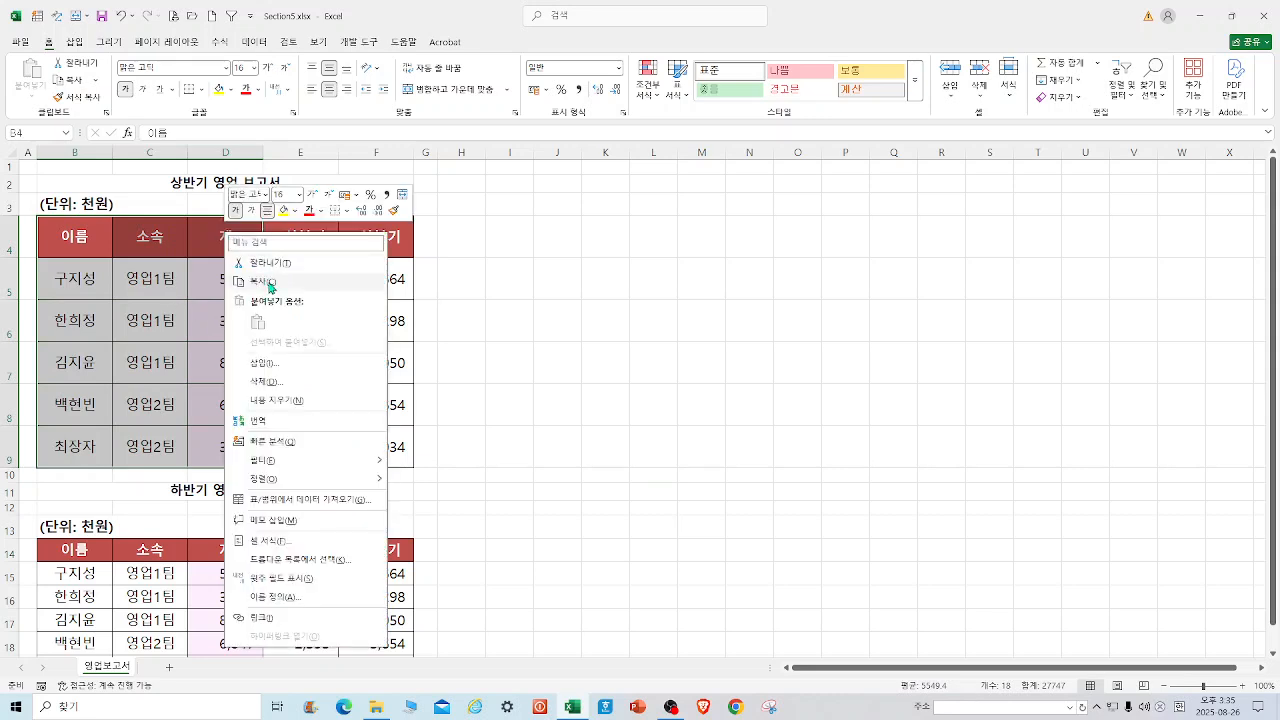
click(254, 277)
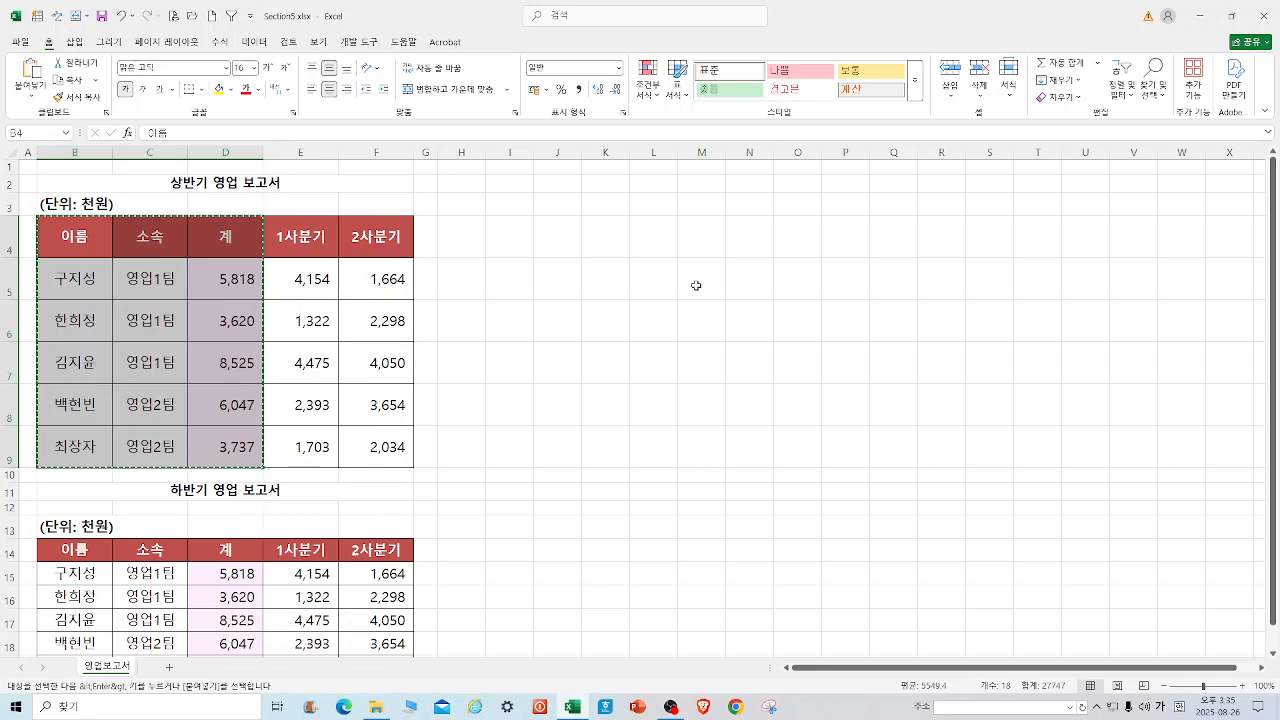
click(468, 235)
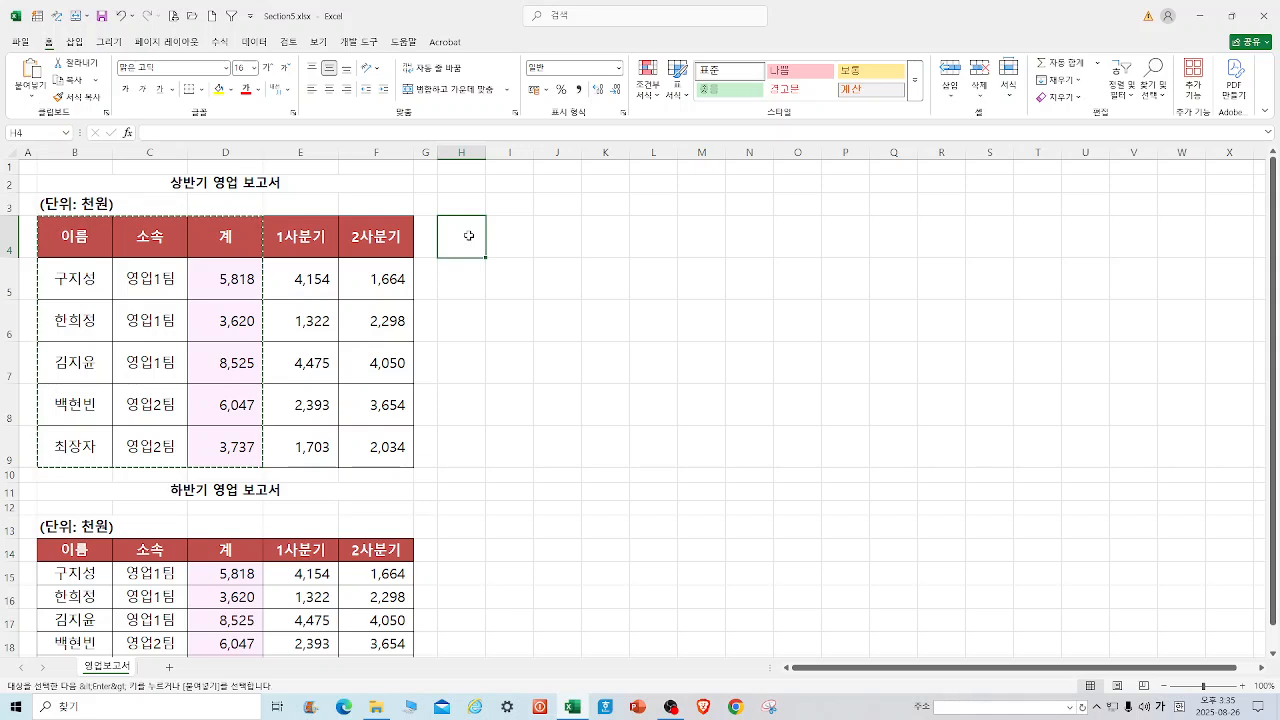
right_click(468, 235)
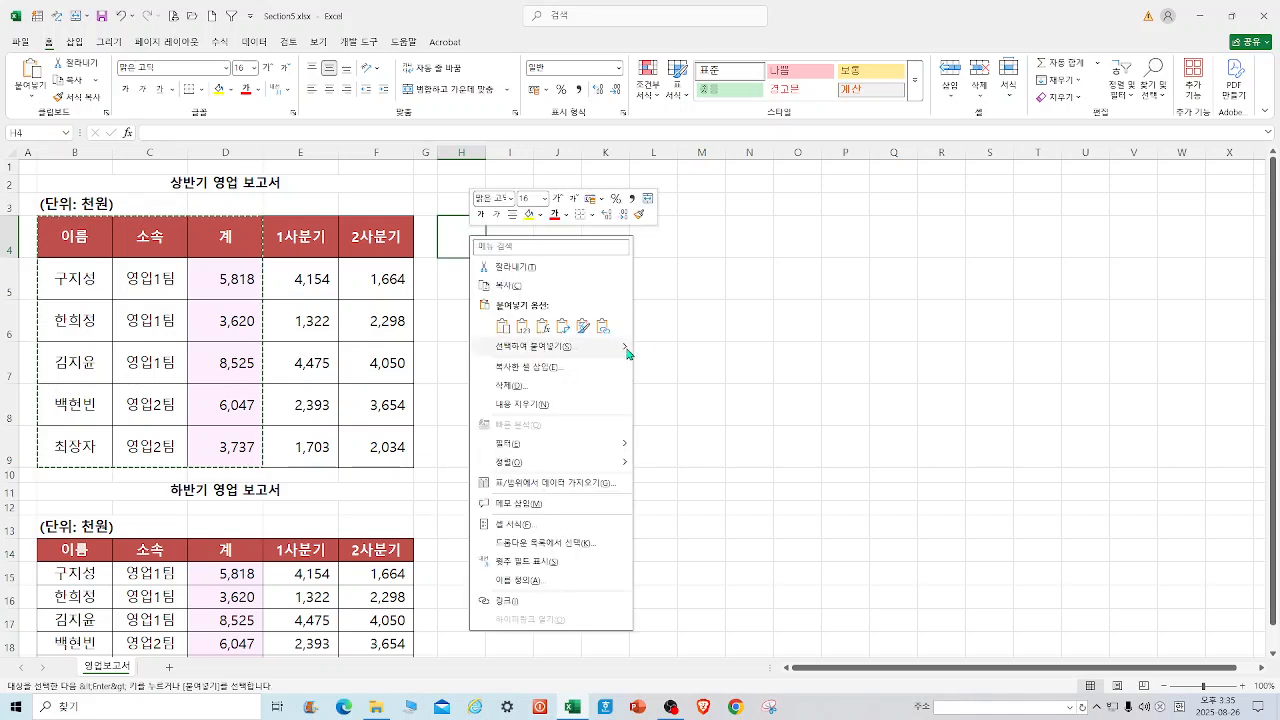
mouse_move(626, 350)
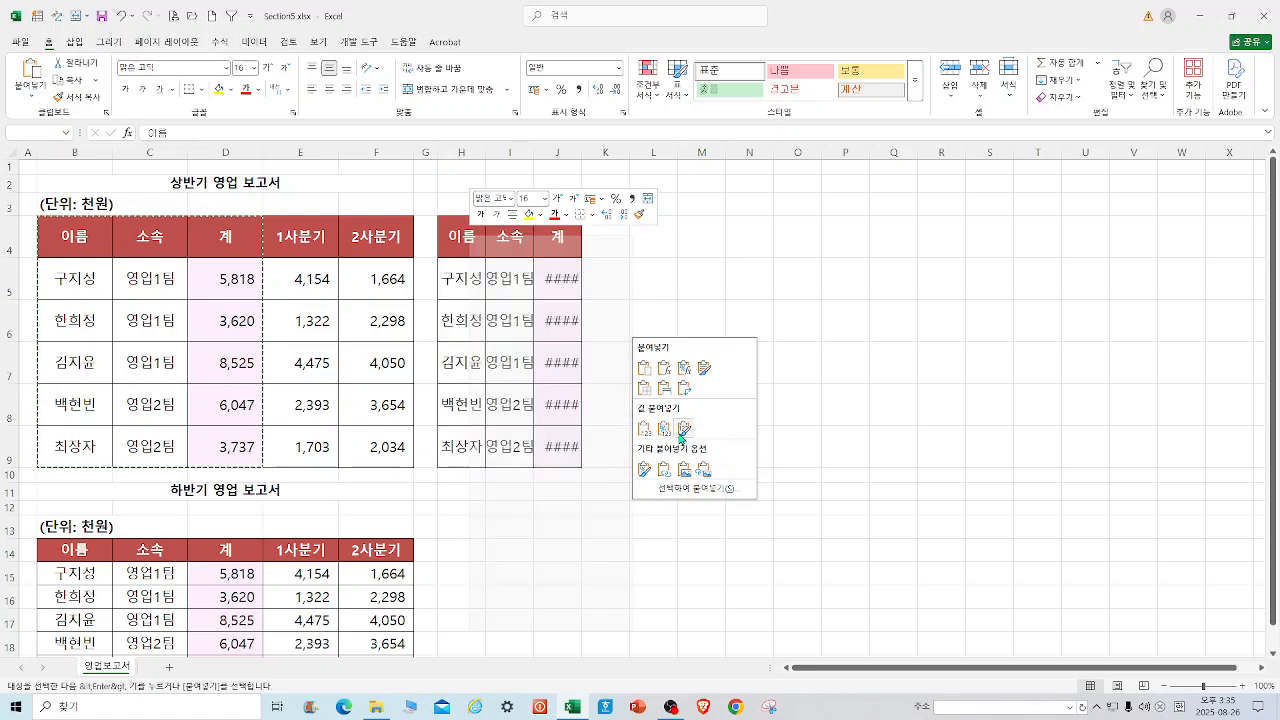
click(684, 428)
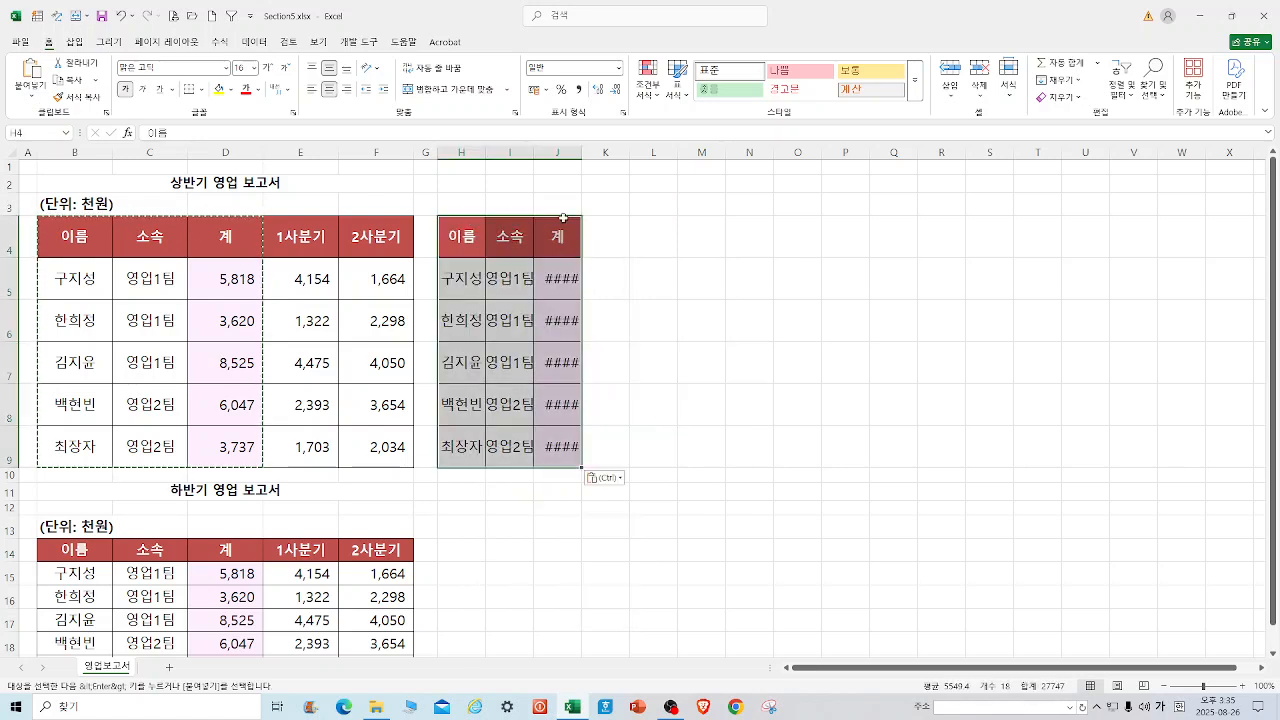
Step: Autofit the widths of columns H to J to their contents
drag(460, 153, 580, 155)
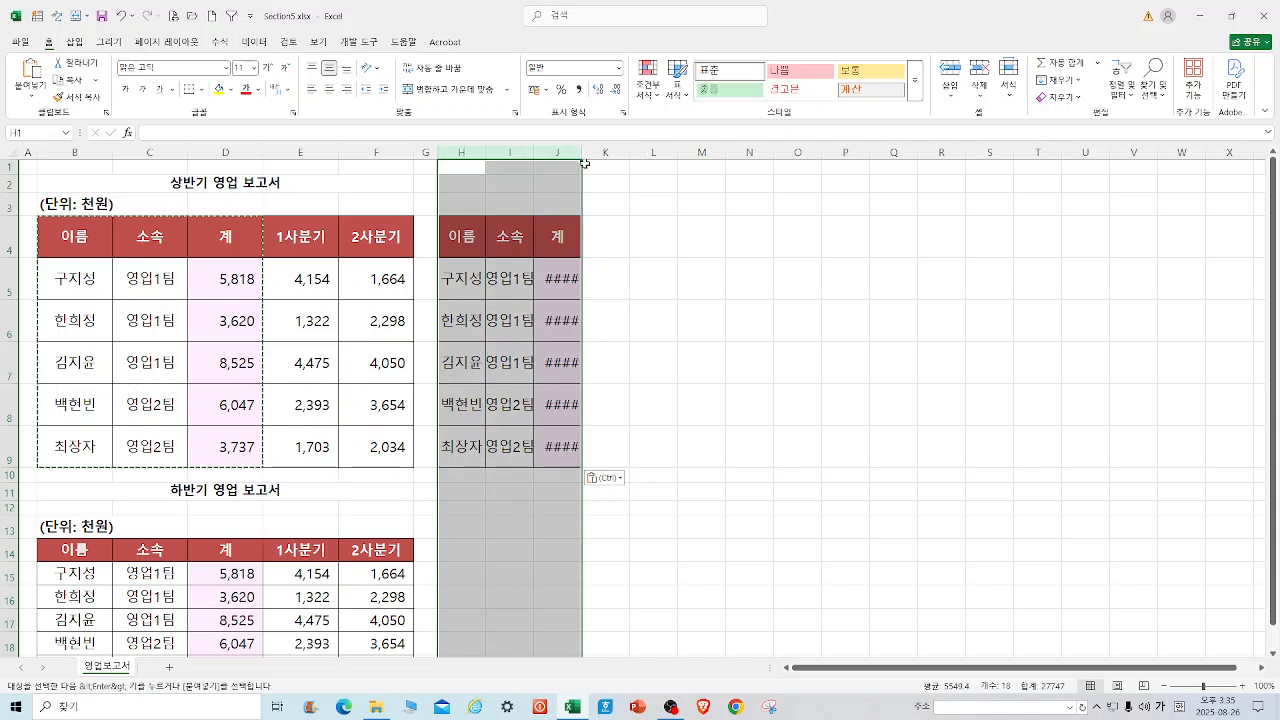
double_click(581, 158)
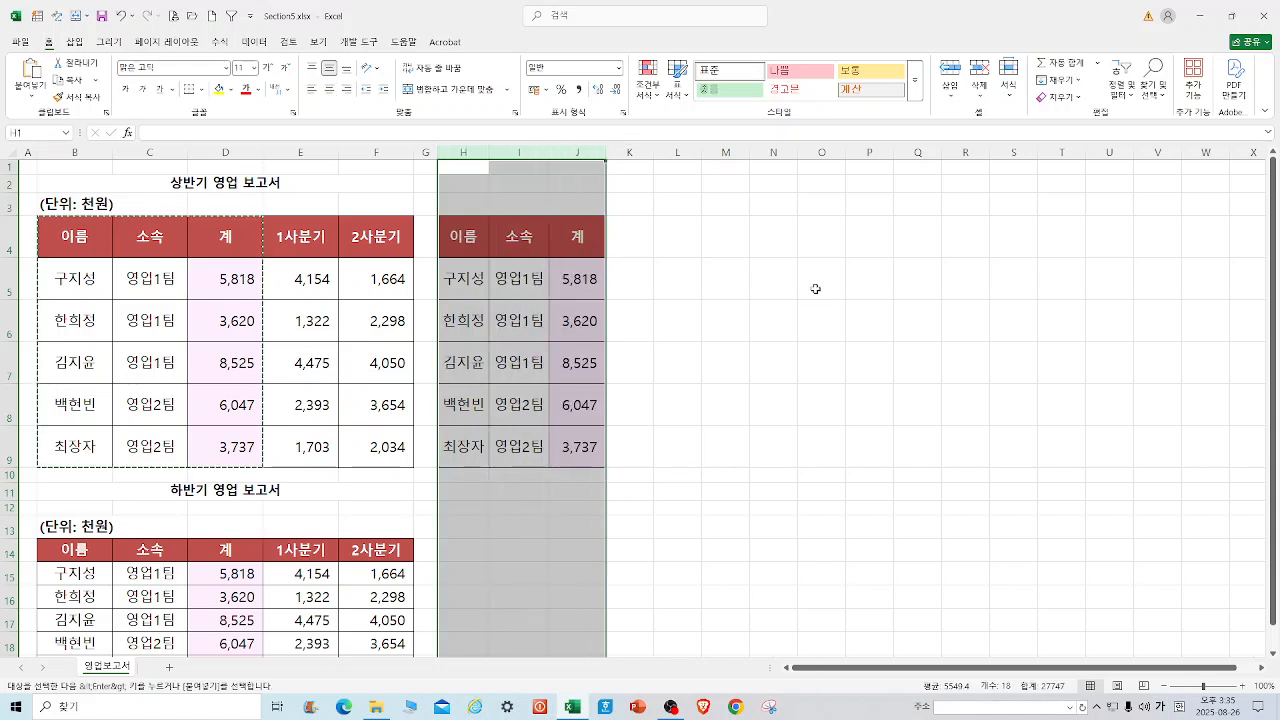
click(851, 356)
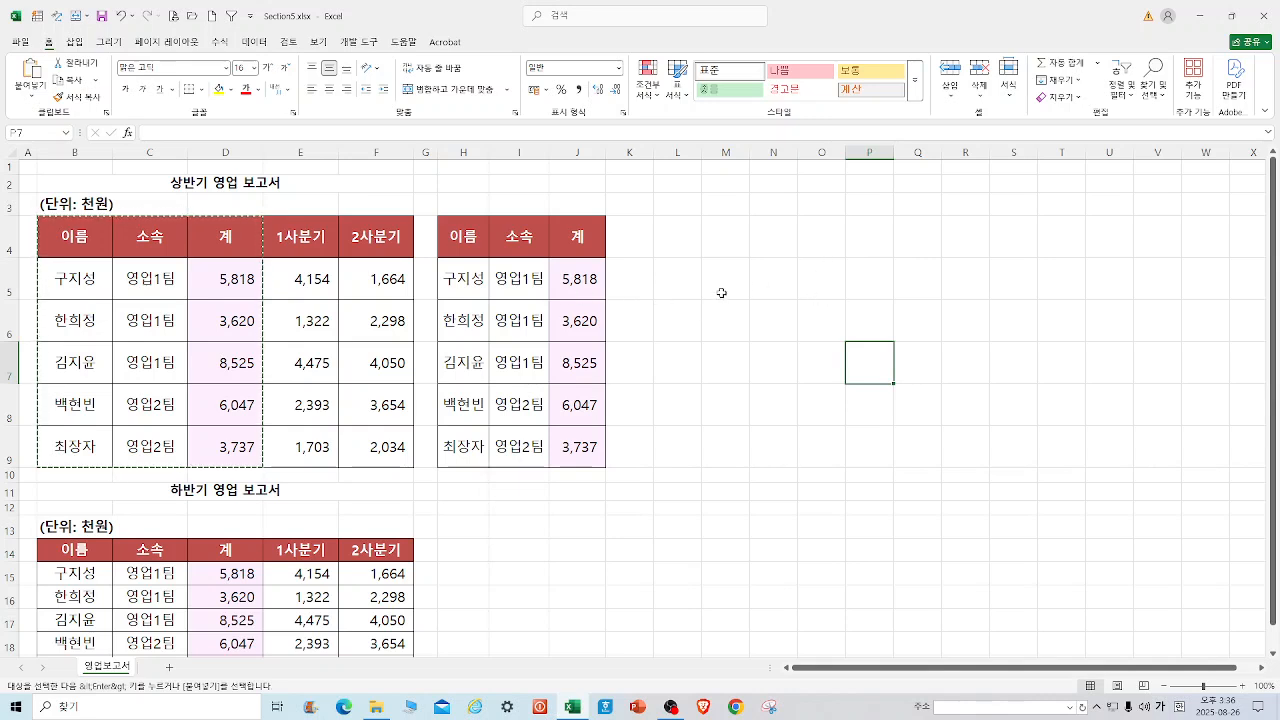
click(671, 270)
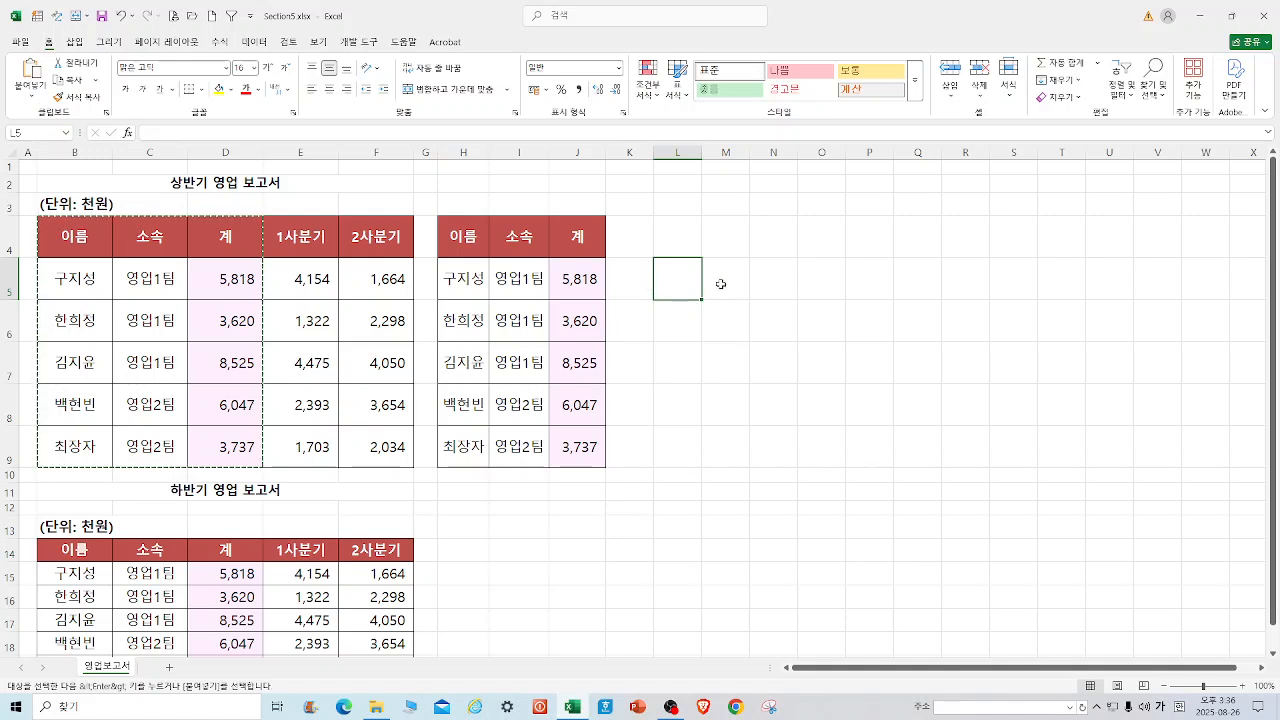
click(1061, 341)
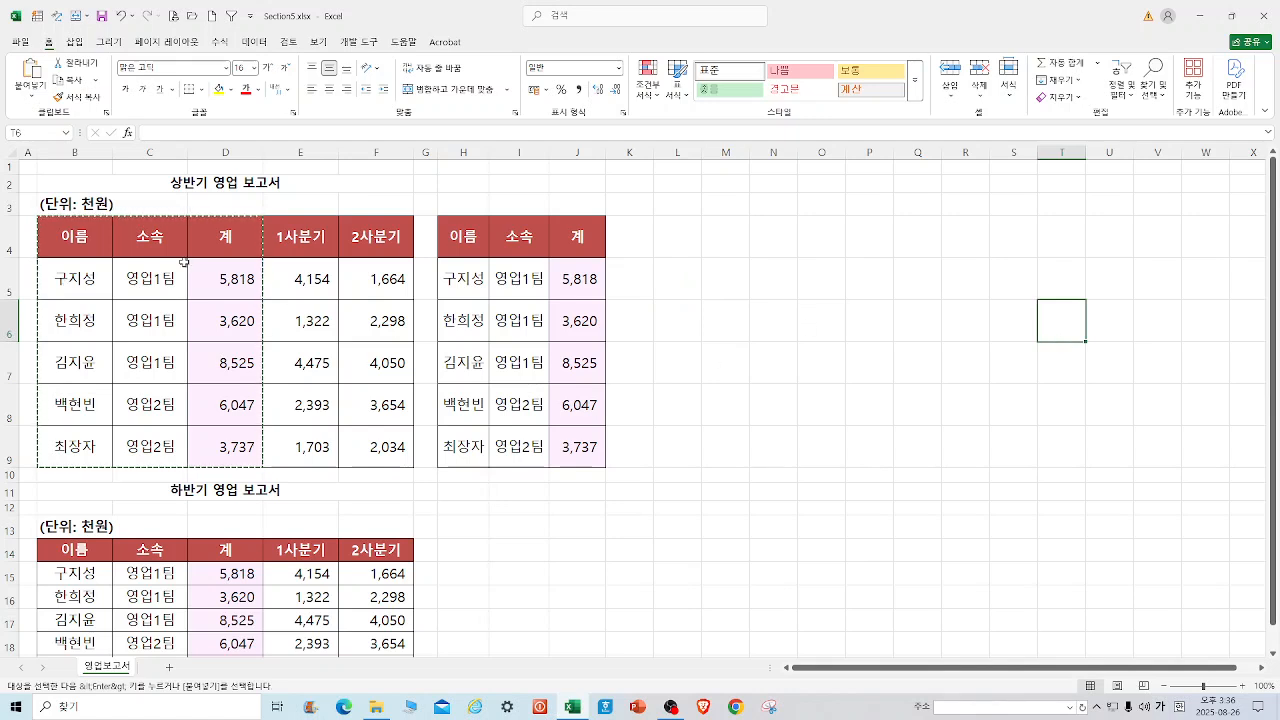
scroll(93, 556, down, 1)
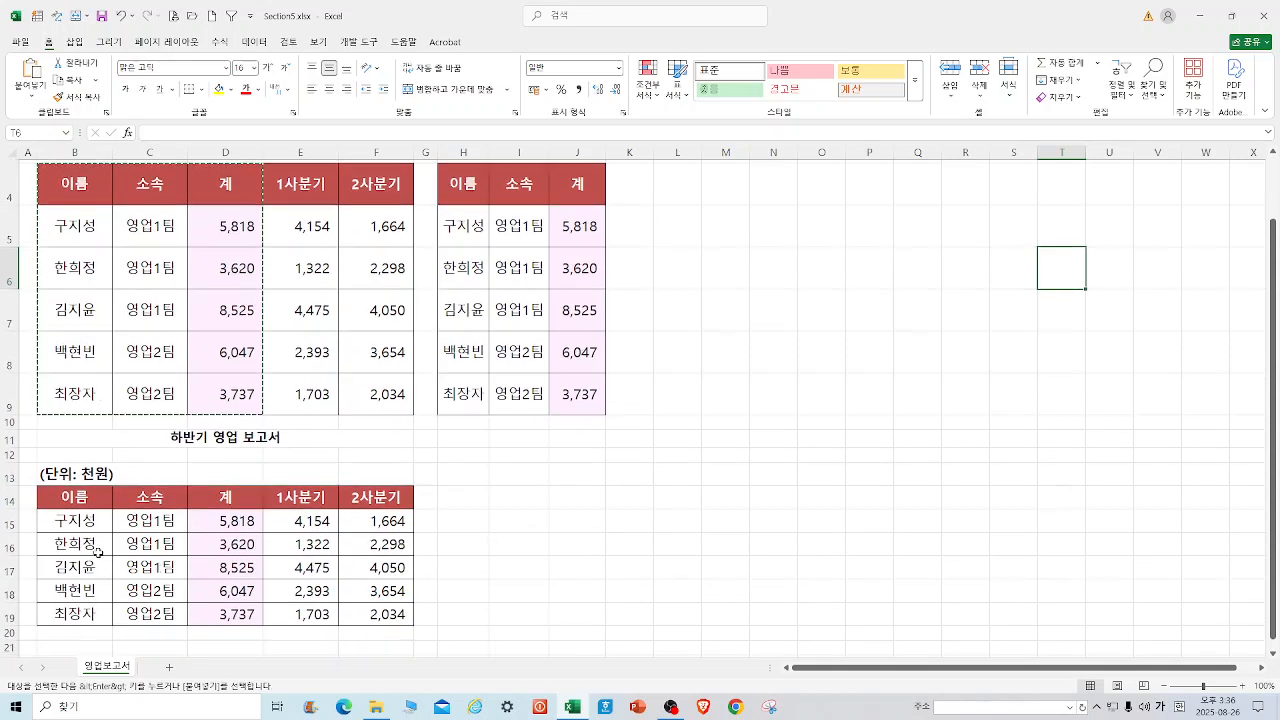
drag(214, 488, 212, 585)
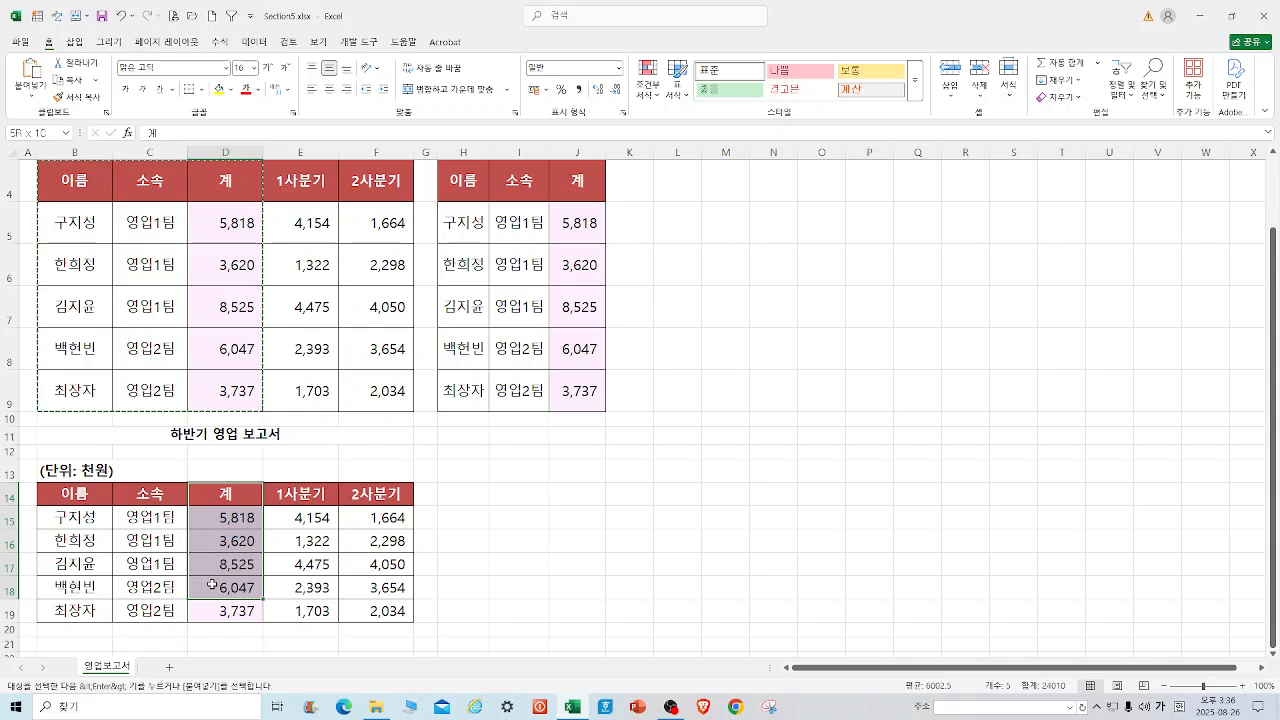
click(630, 564)
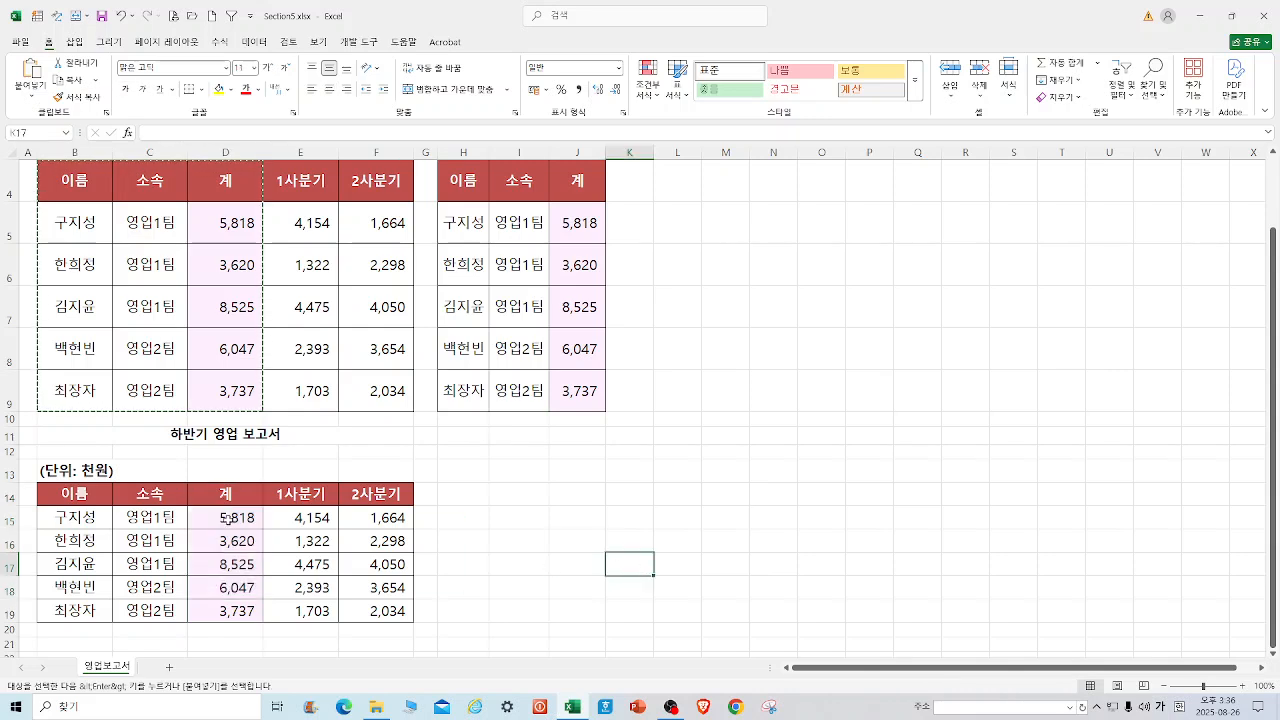
Step: Copy the totals D15:D19 and paste them at J14 through Paste Special, choosing values and the Add operation
drag(227, 519, 226, 609)
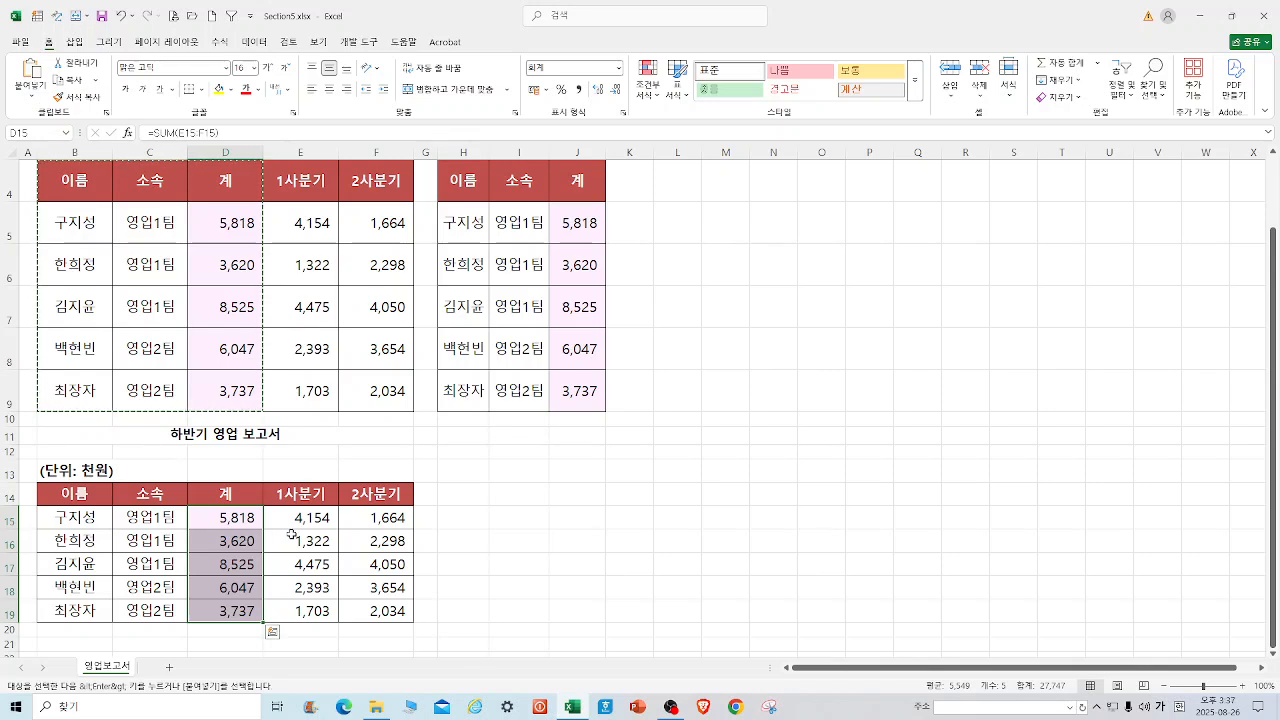
right_click(244, 526)
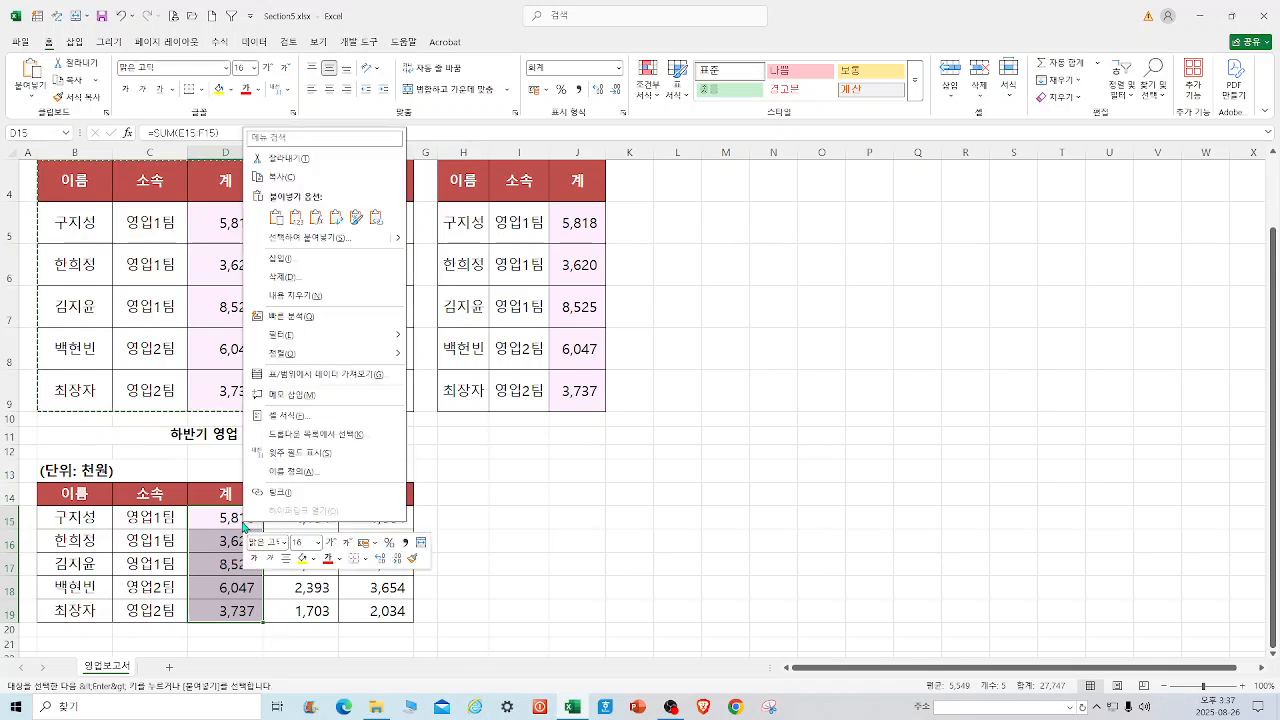
click(278, 176)
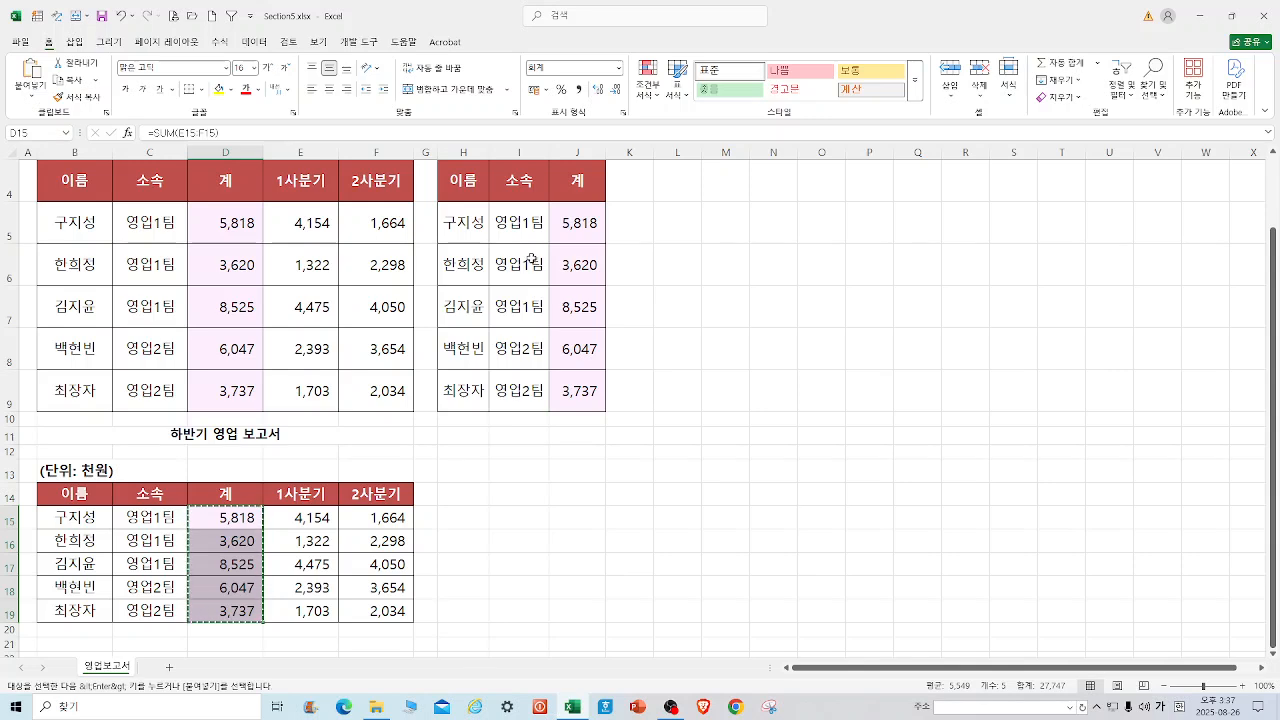
click(585, 490)
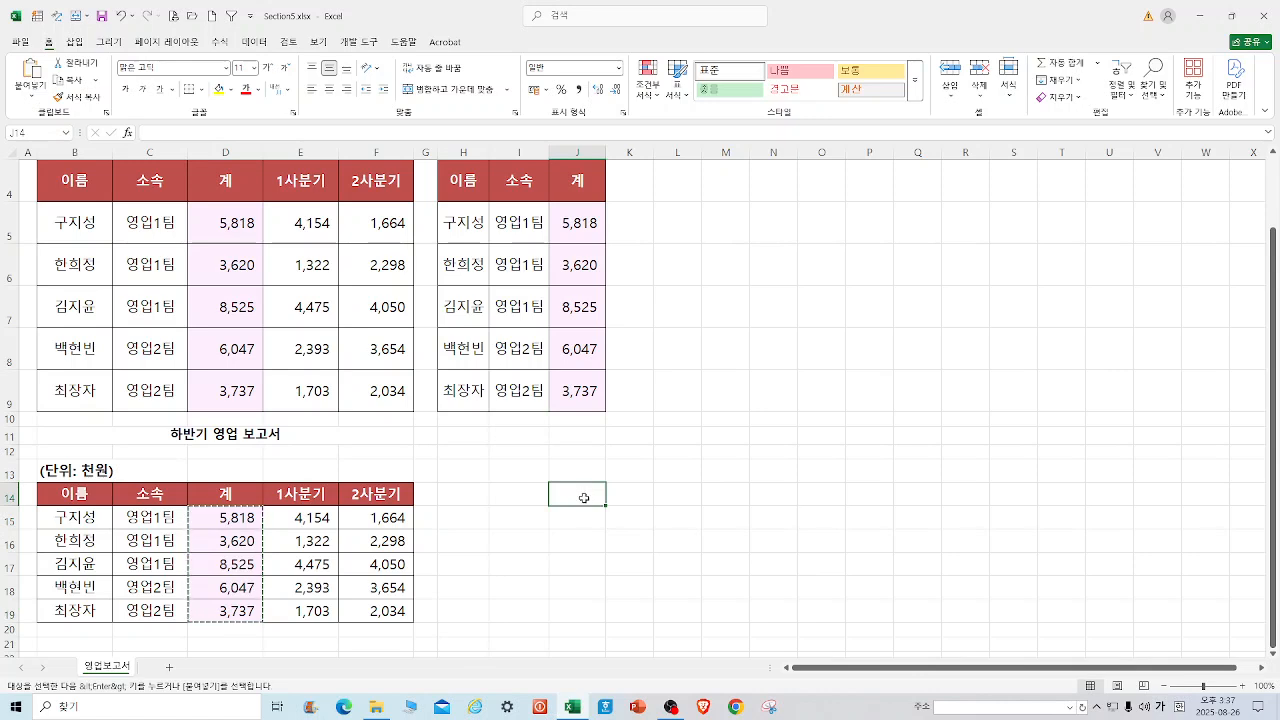
right_click(584, 497)
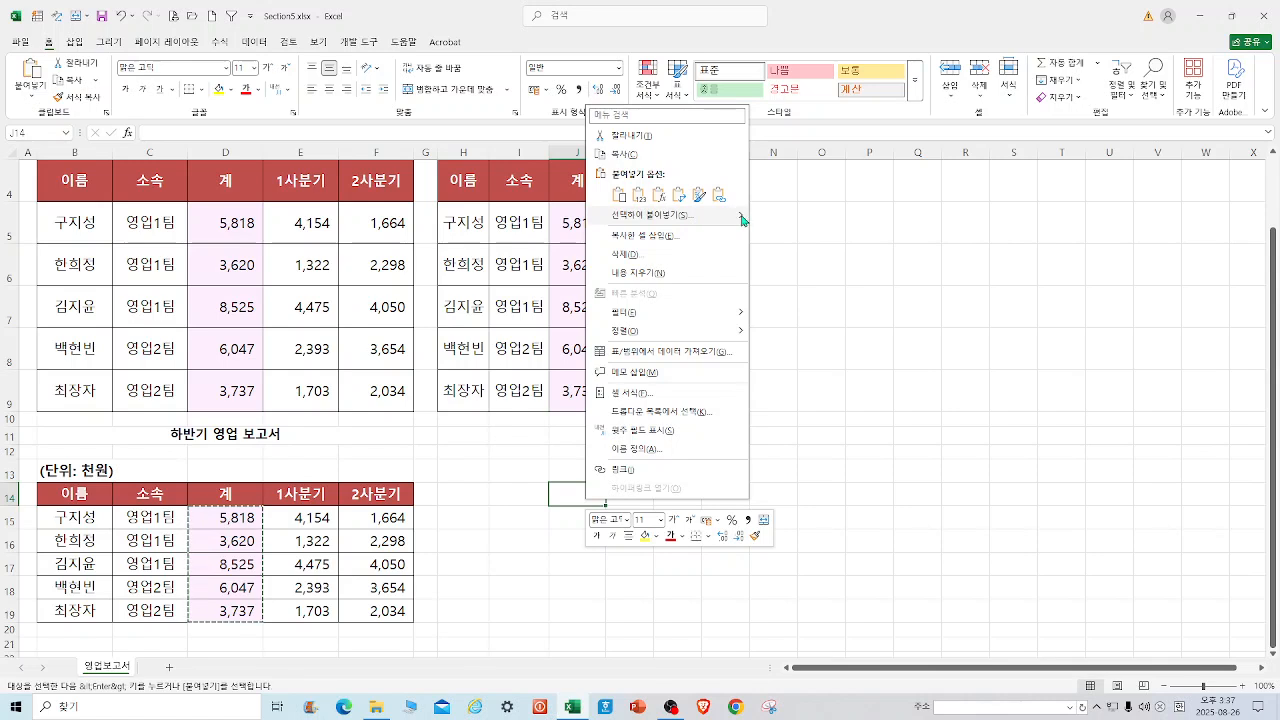
mouse_move(740, 217)
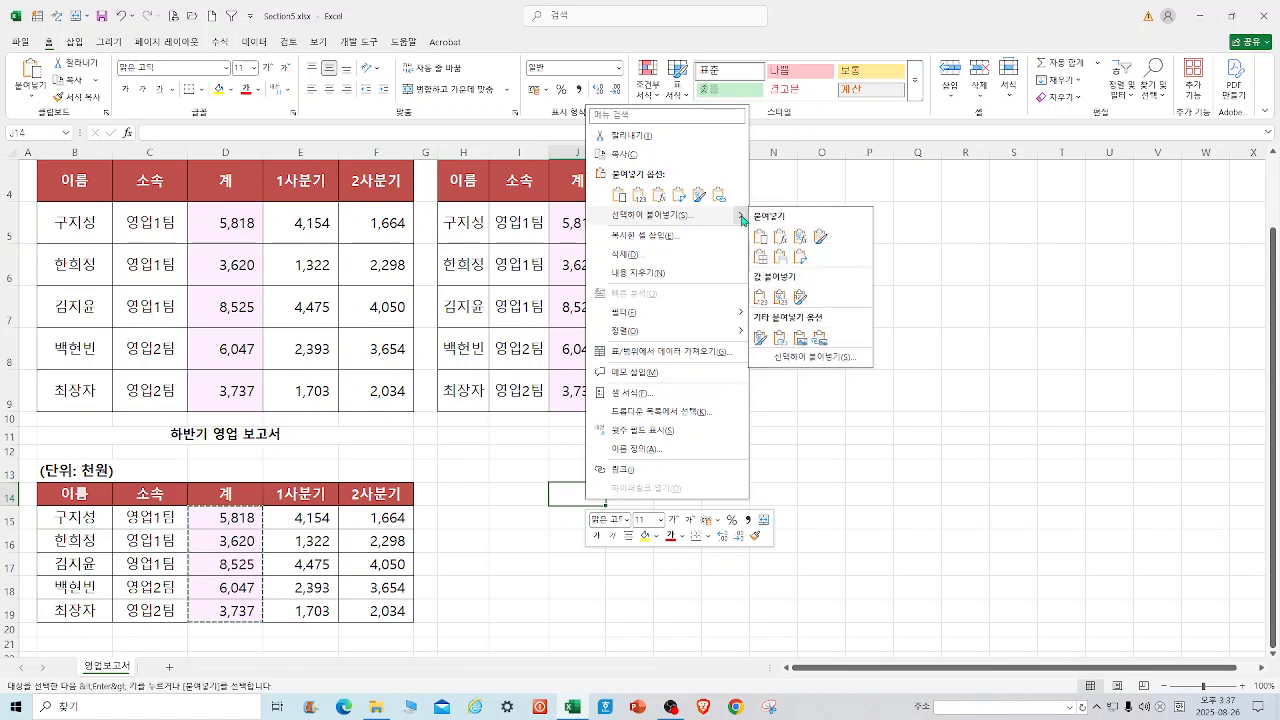
click(810, 356)
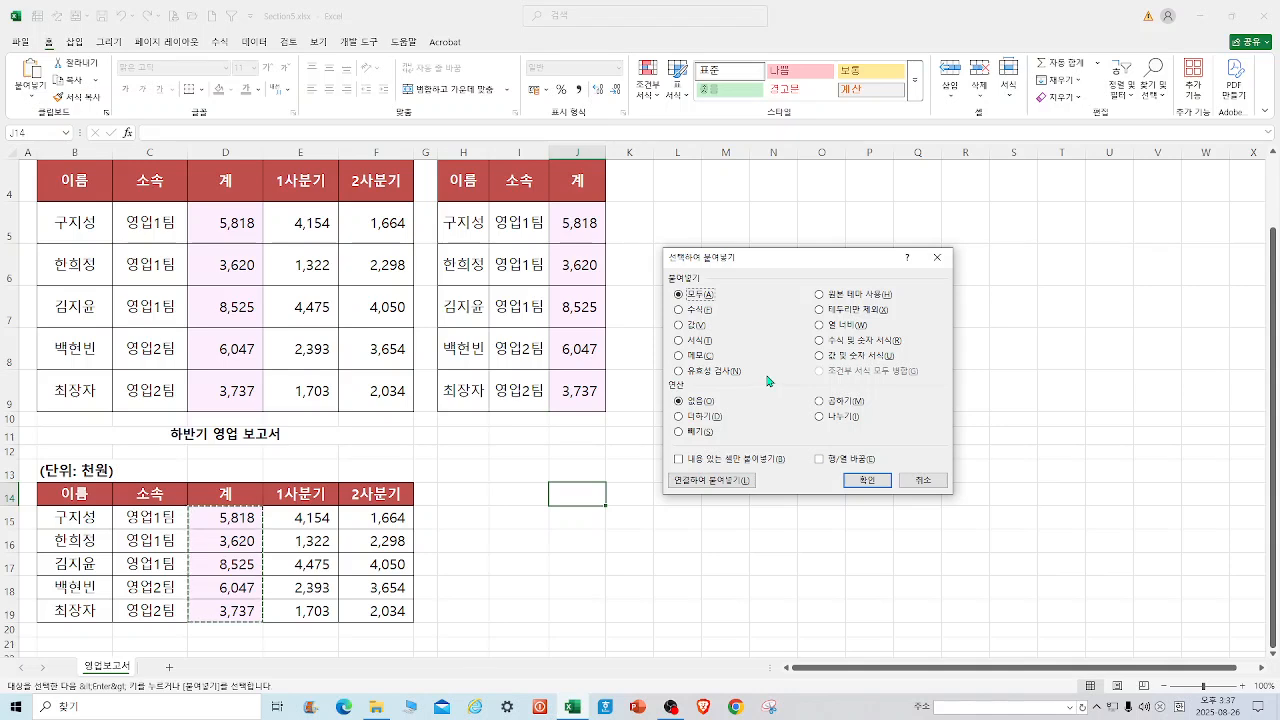
click(691, 416)
click(692, 326)
click(867, 480)
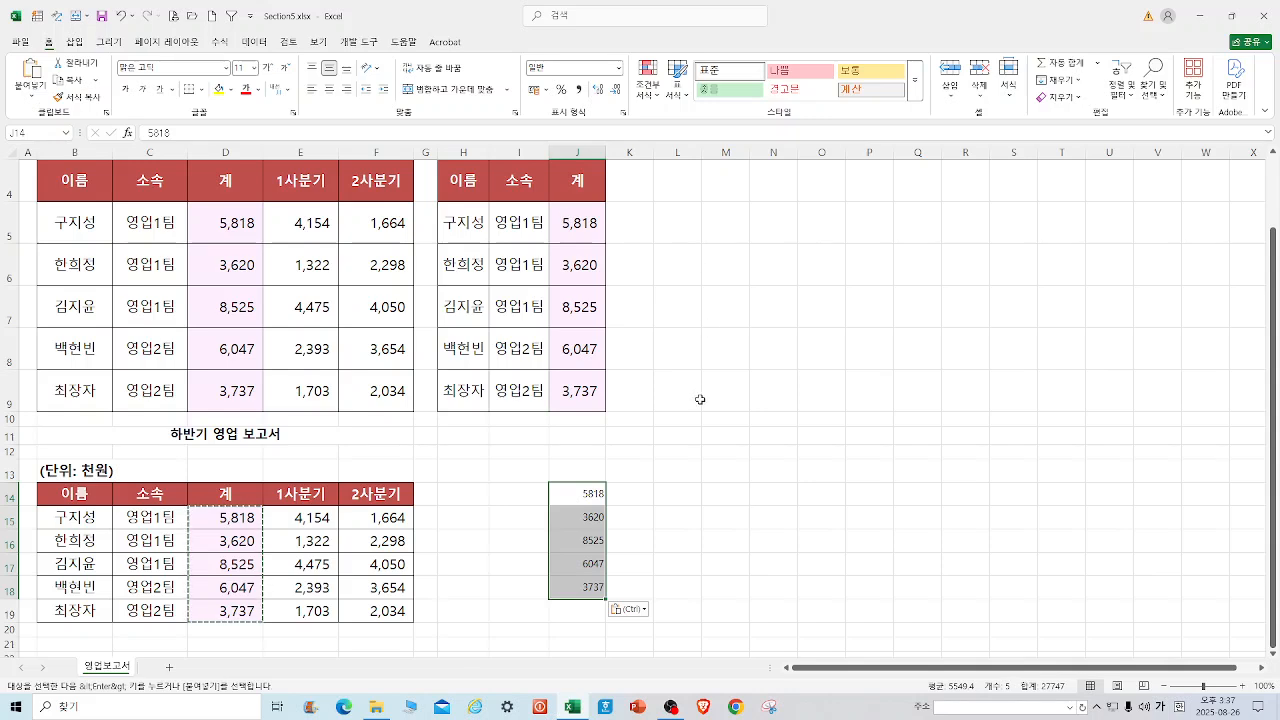
Step: Delete the pasted totals from J14:J18
drag(570, 490, 578, 588)
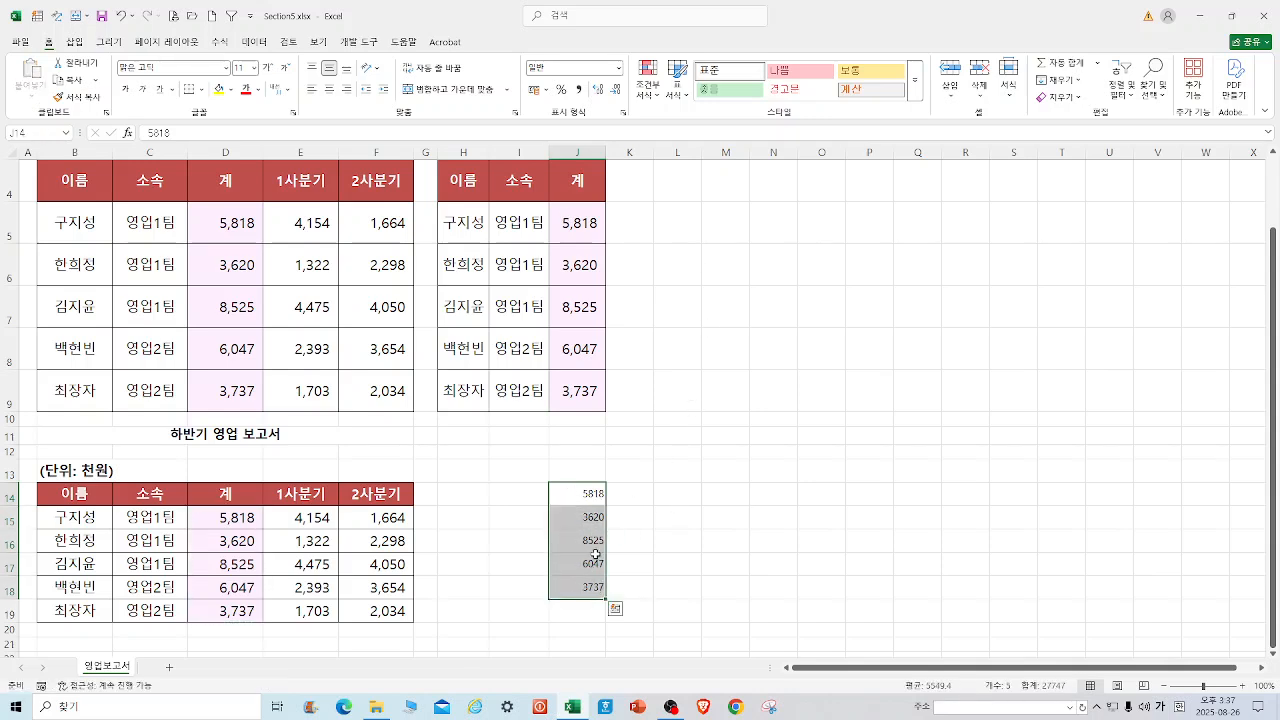
key(Delete)
click(716, 454)
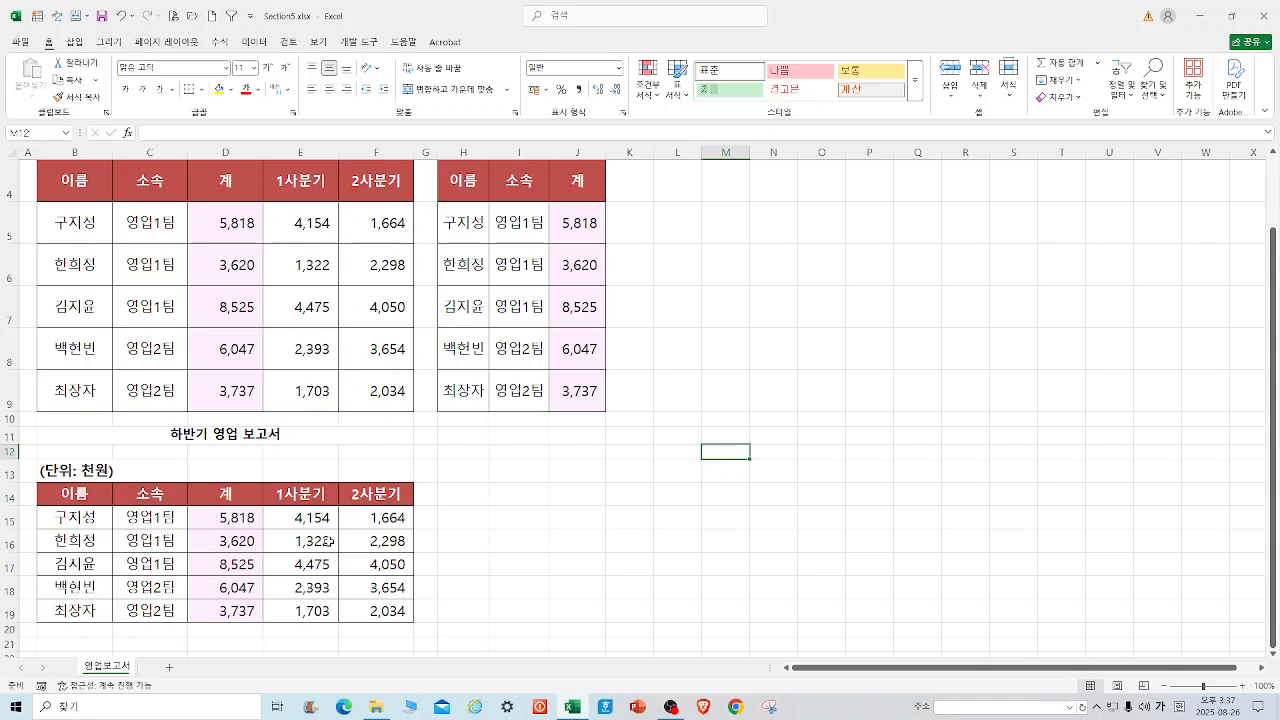
Step: Enter new first-quarter figures in the lower table: 3527 in E15, 2083 in E16 and 3619 in E17
click(311, 518)
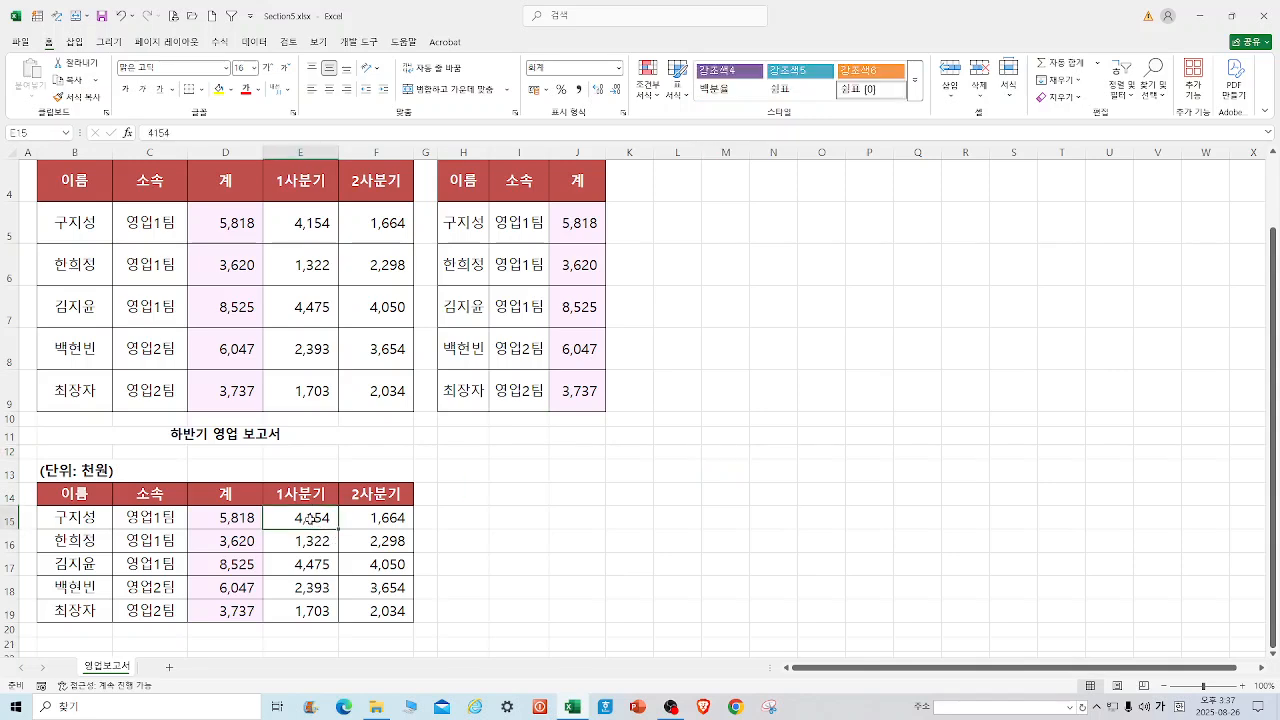
text(32)
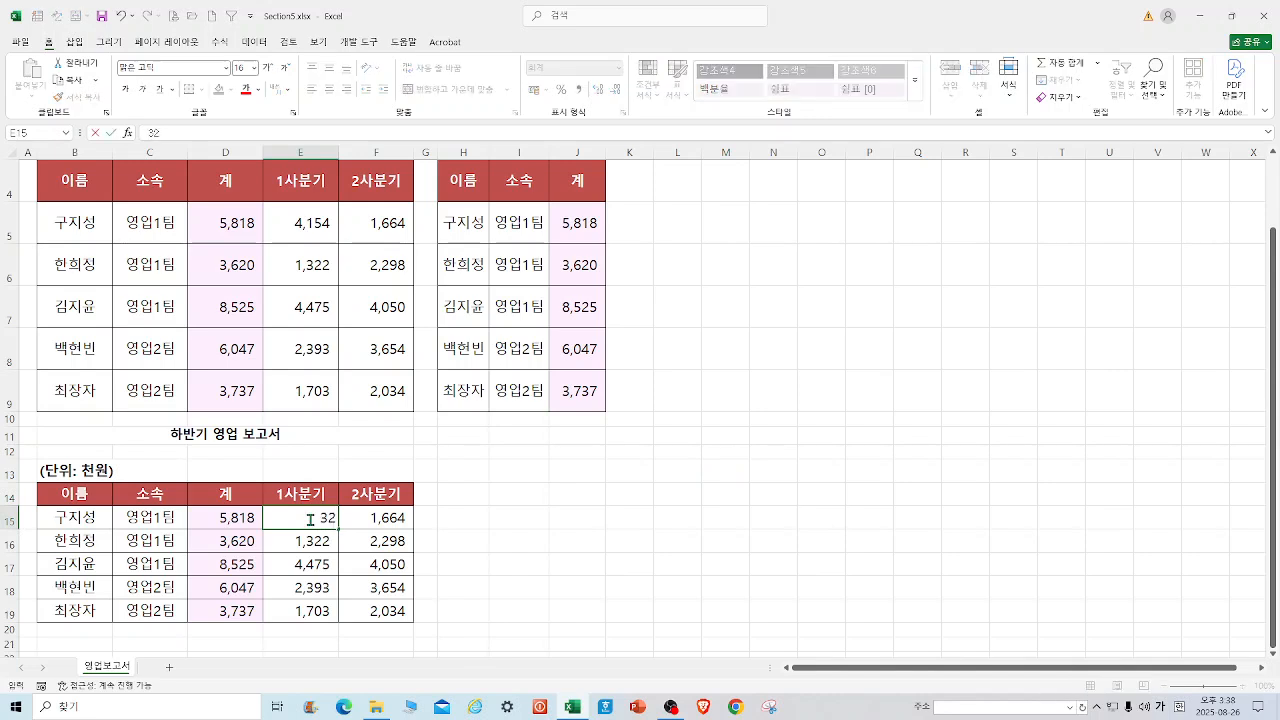
key(BackSpace)
text(527)
key(Return)
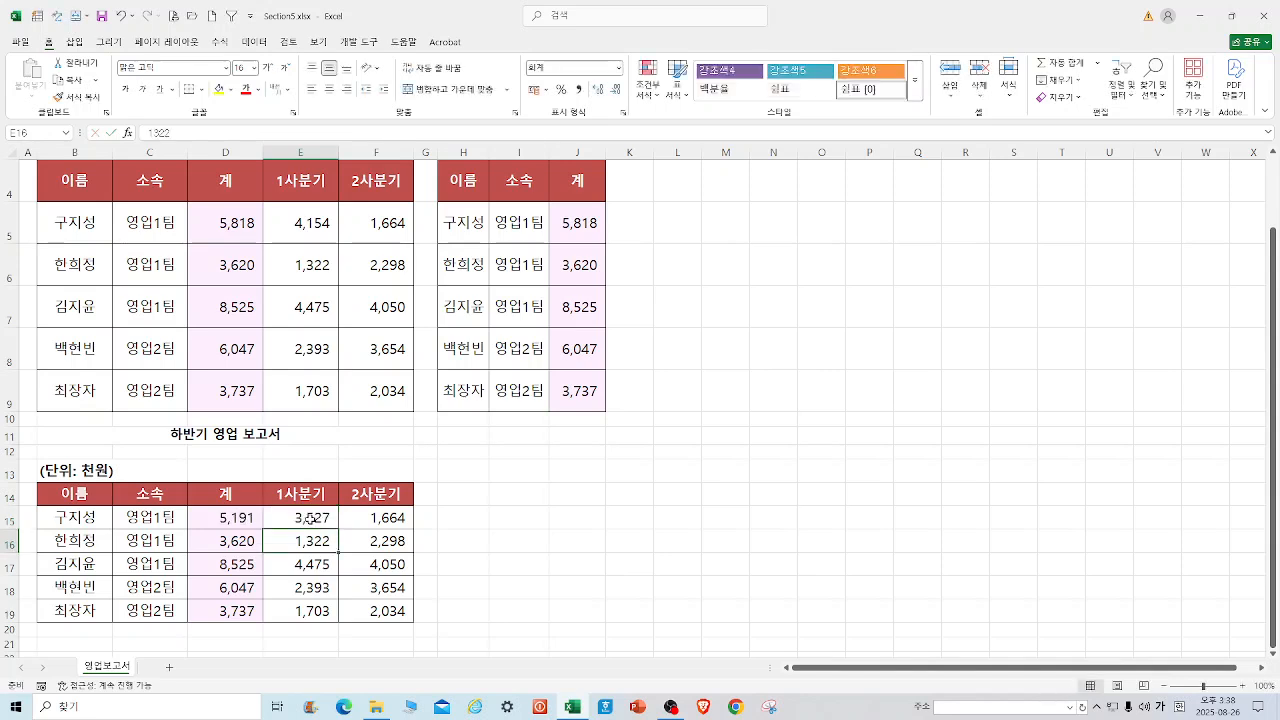
text(20)
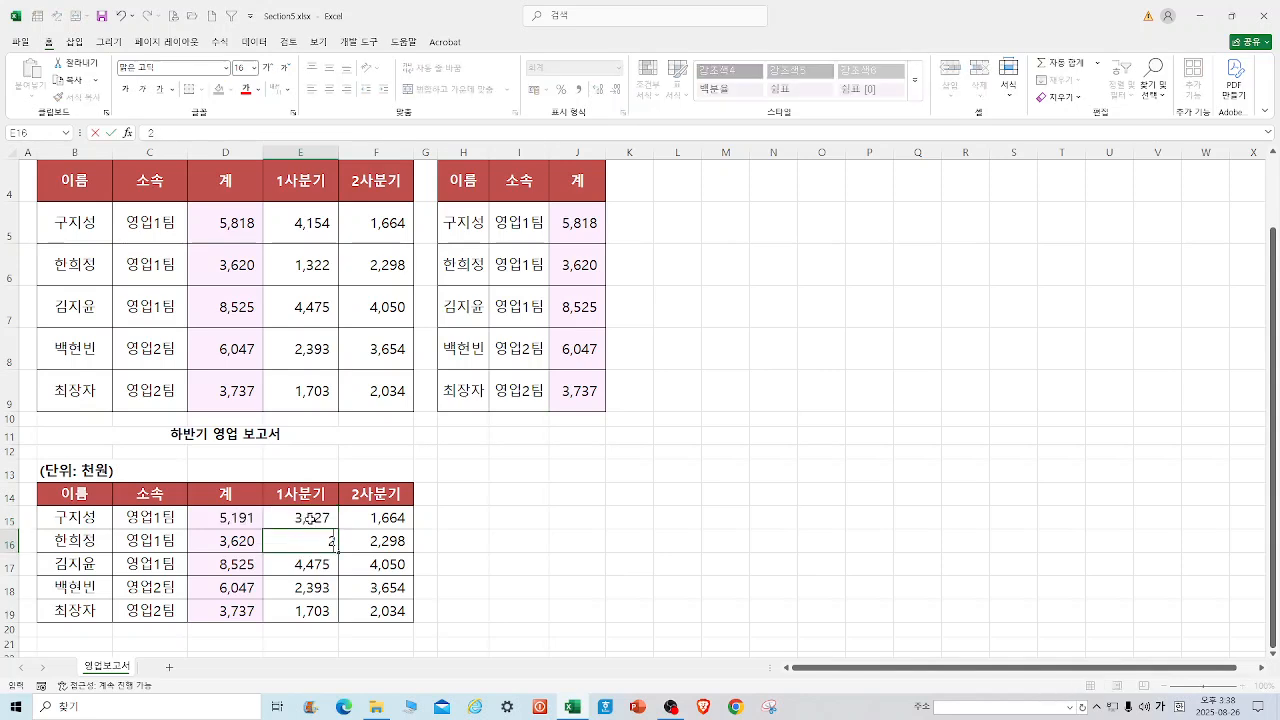
text(83)
key(Return)
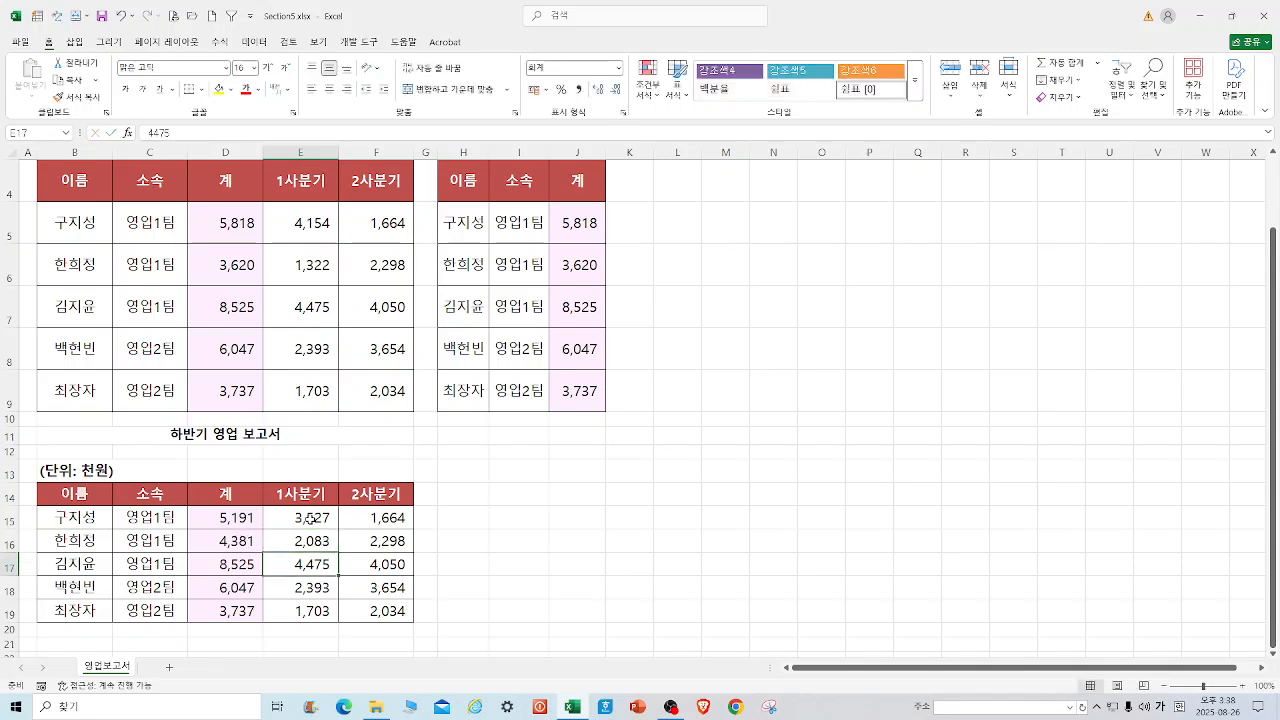
text(3619)
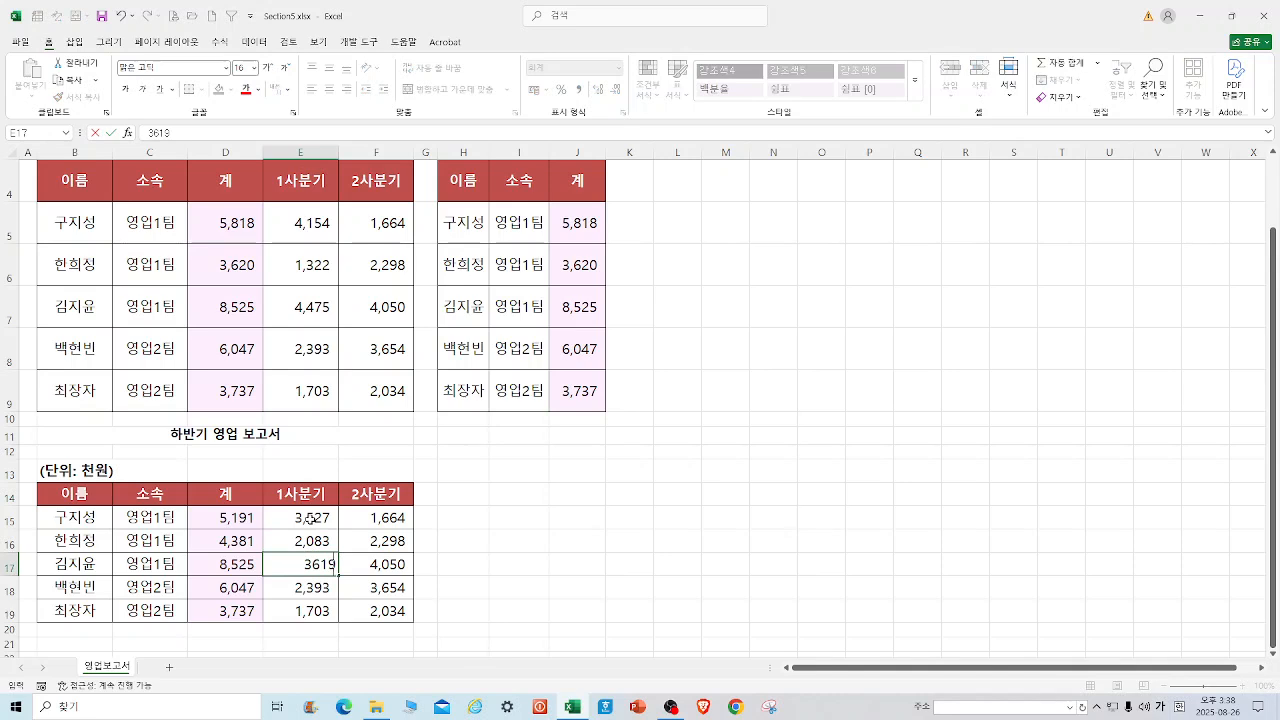
key(Left)
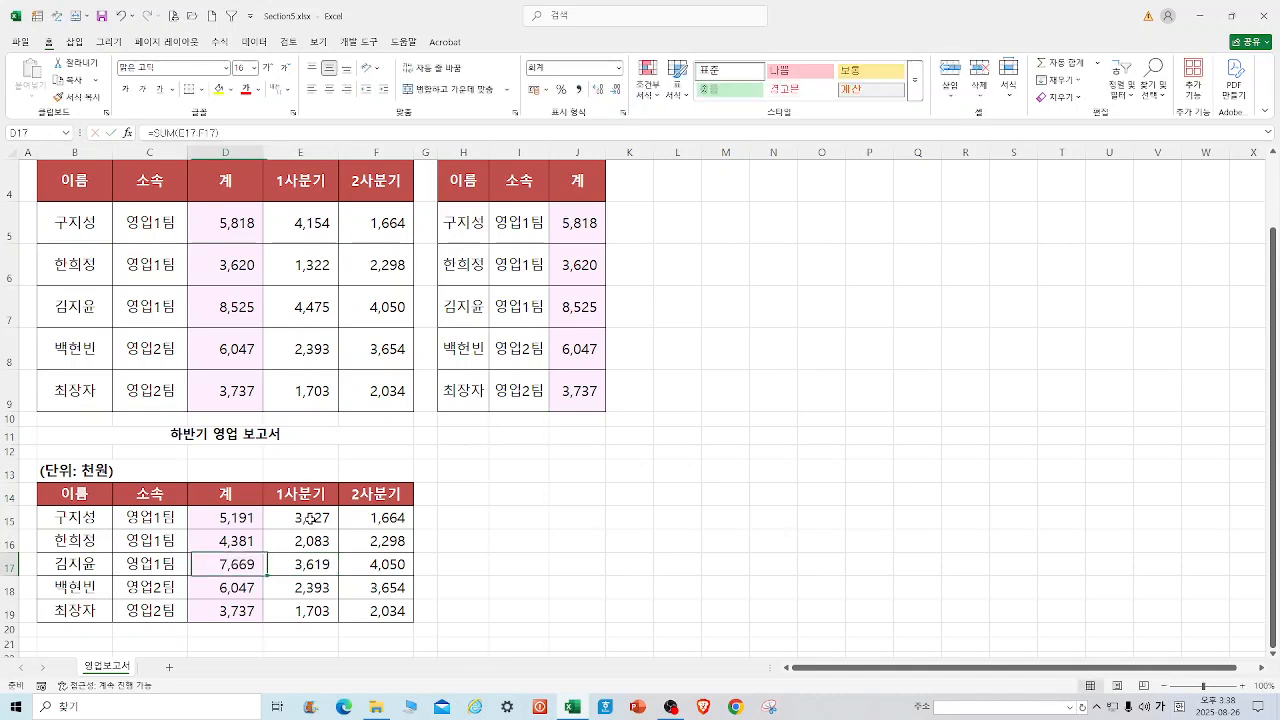
Step: Set the remaining first-quarter figures in the lower table to 2090 in E18 and 4500 in E19
click(314, 589)
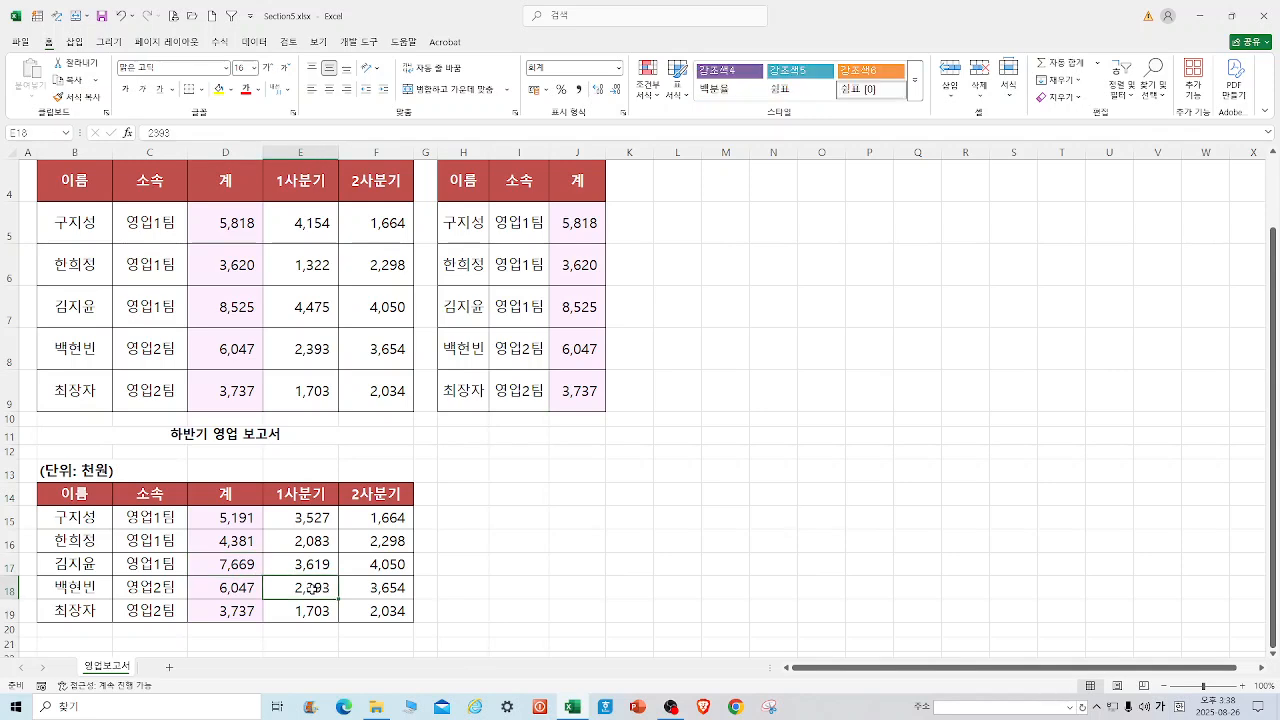
text(20)
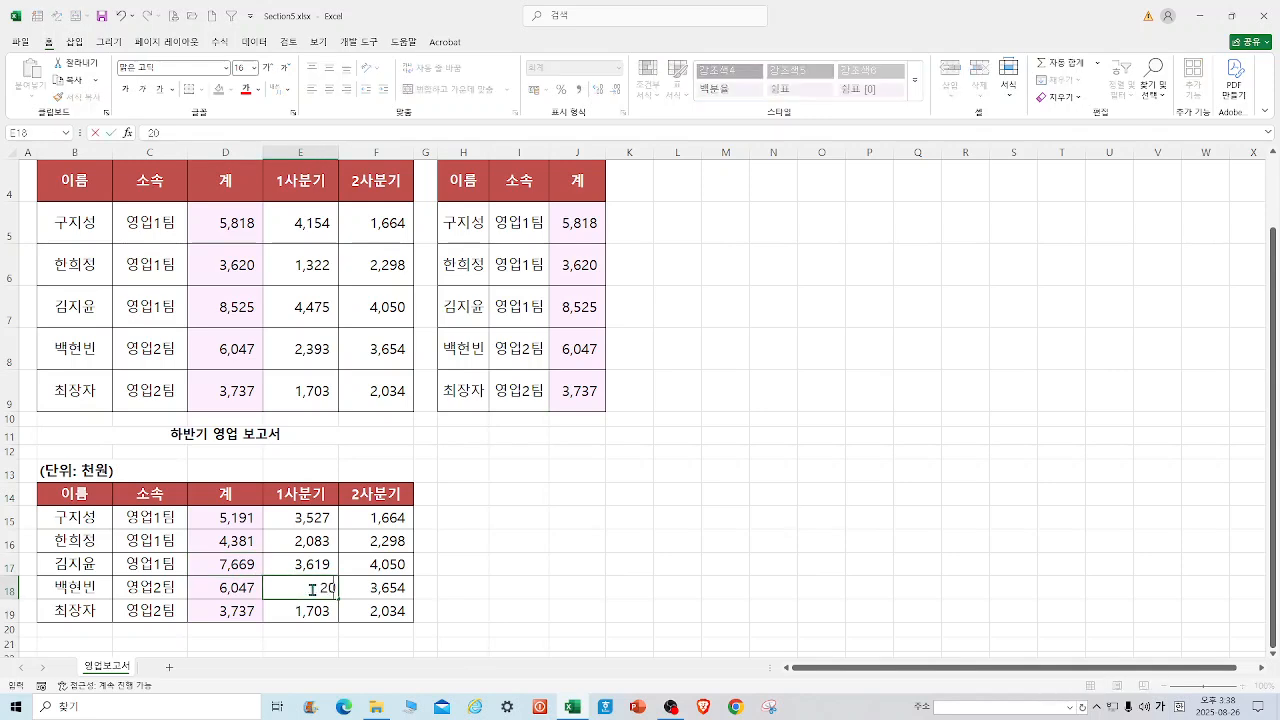
text(90)
click(299, 613)
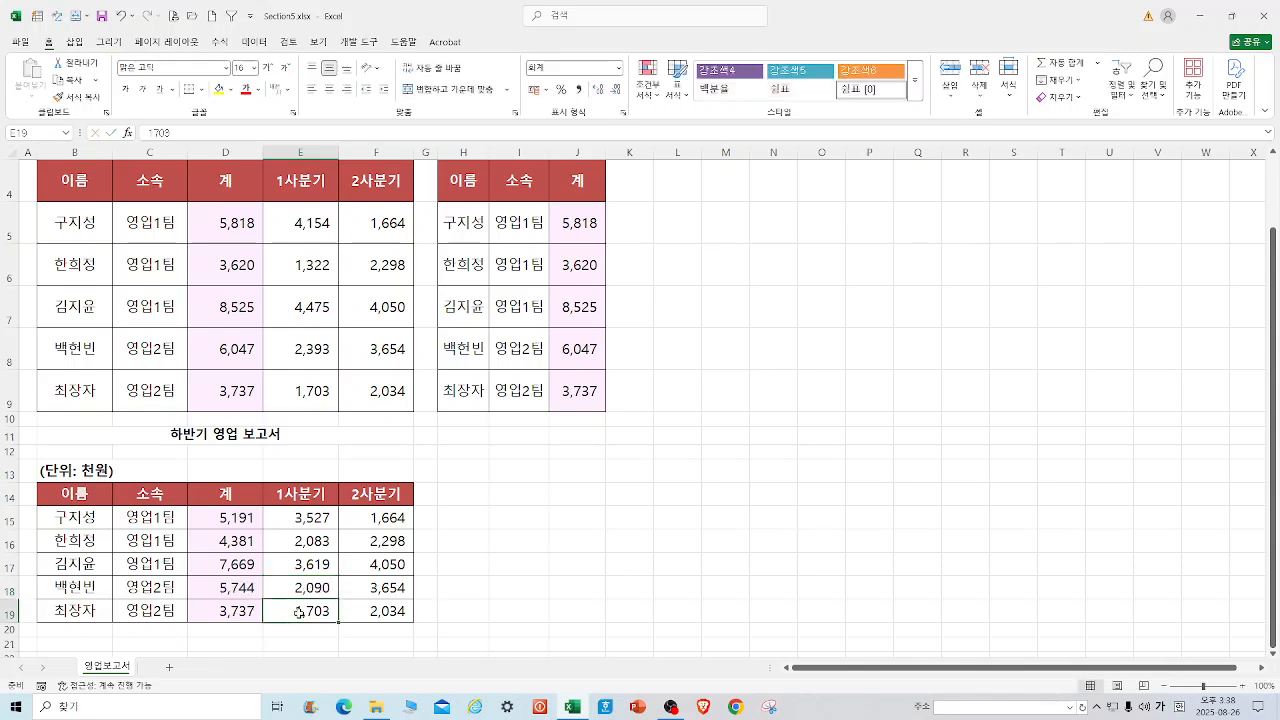
text(4,5)
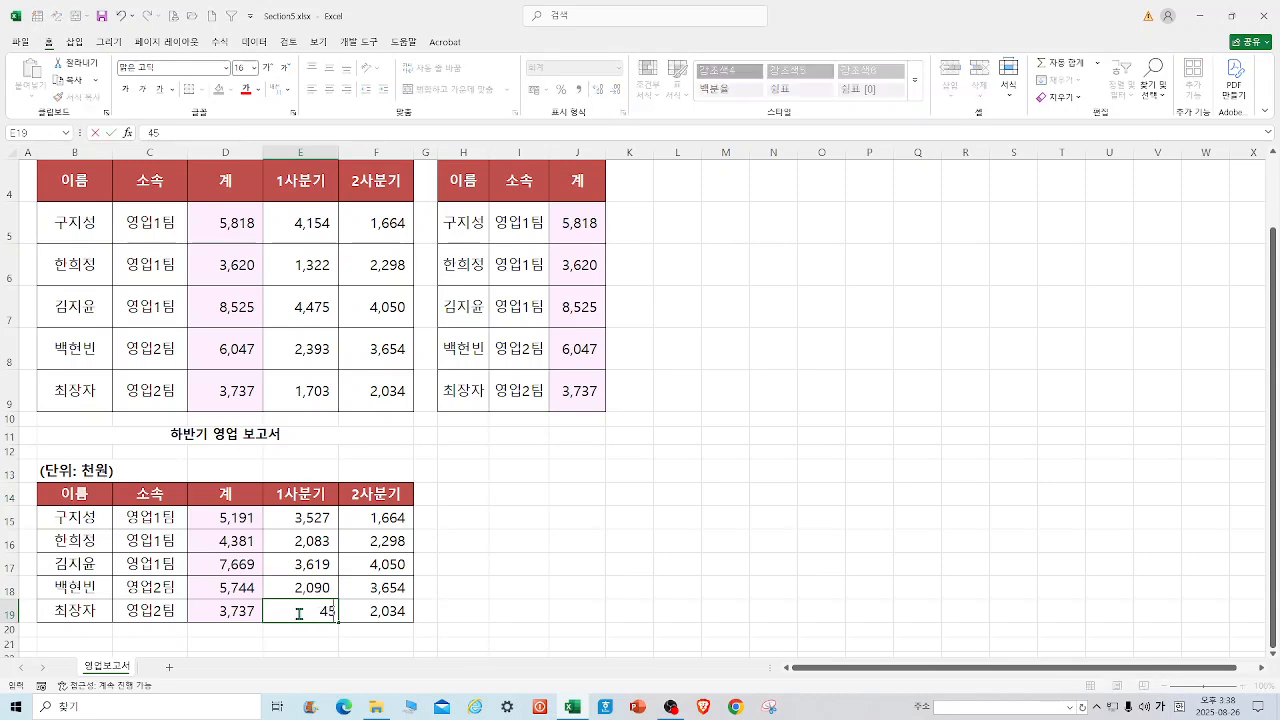
text(00)
click(577, 568)
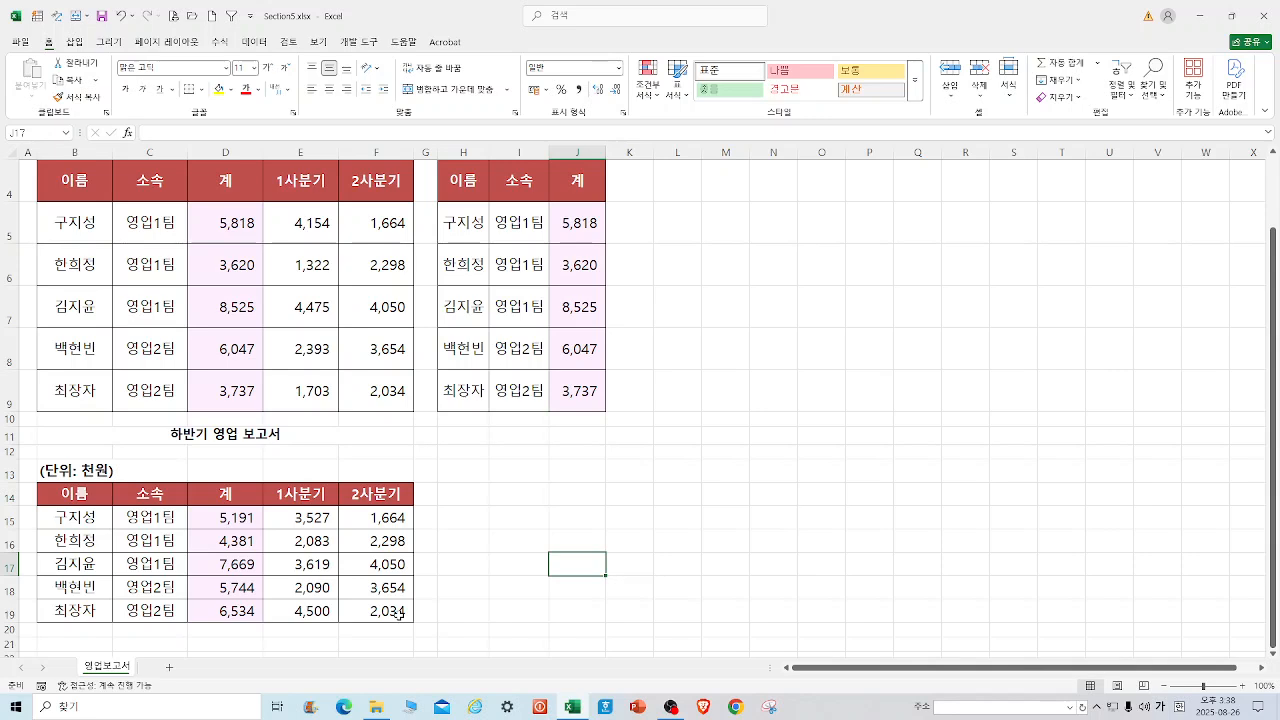
Step: Copy totals D15:D19, paste them at J5 through Paste Special with values and the Add operation, and autofit column J
drag(221, 516, 221, 612)
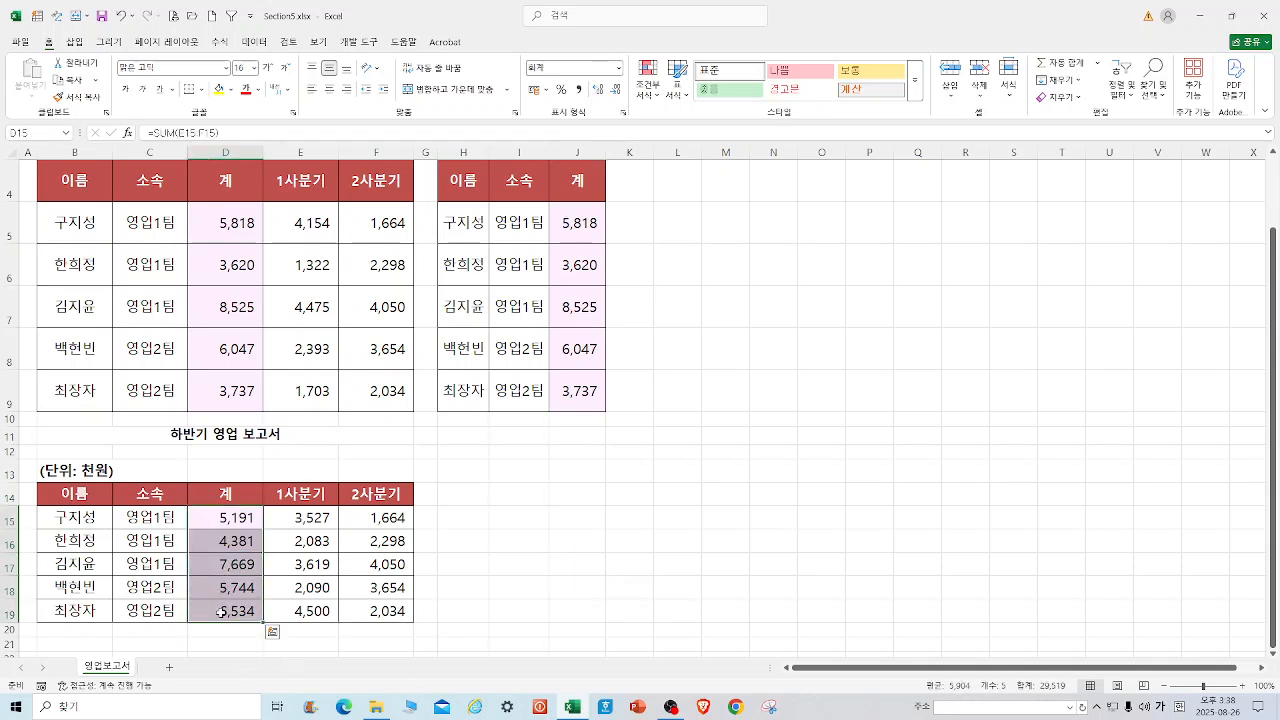
right_click(233, 519)
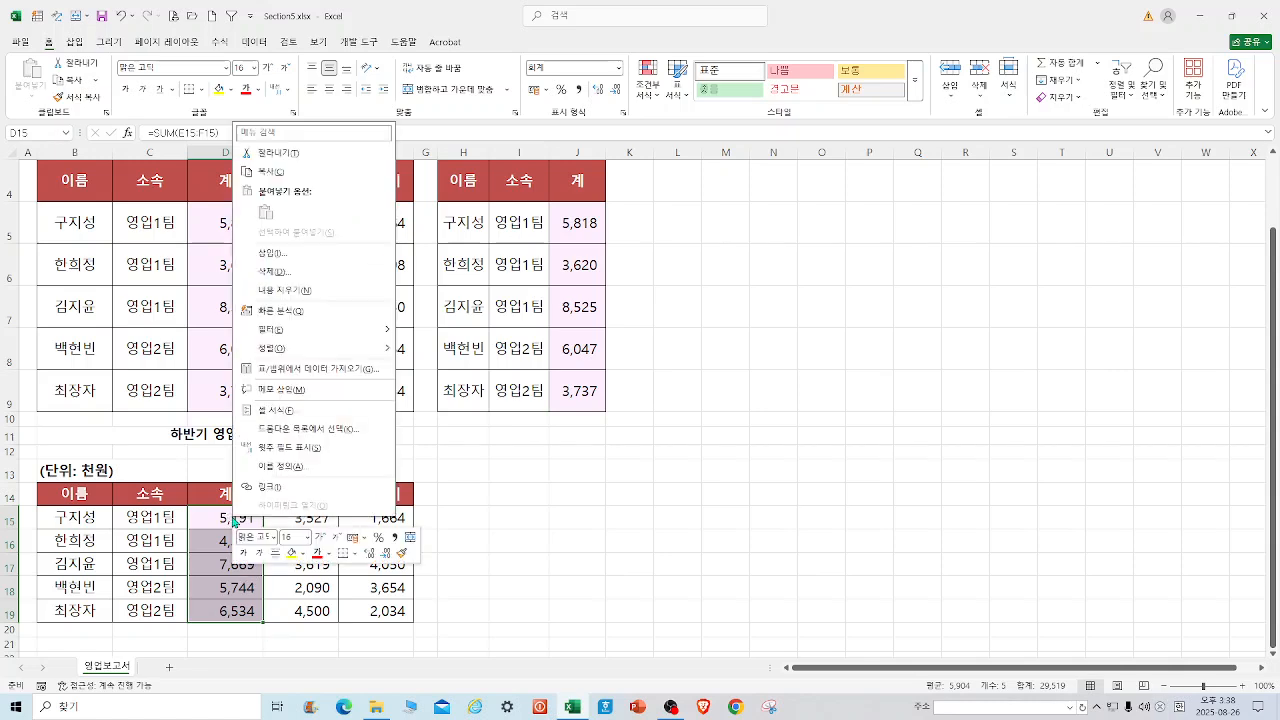
click(270, 172)
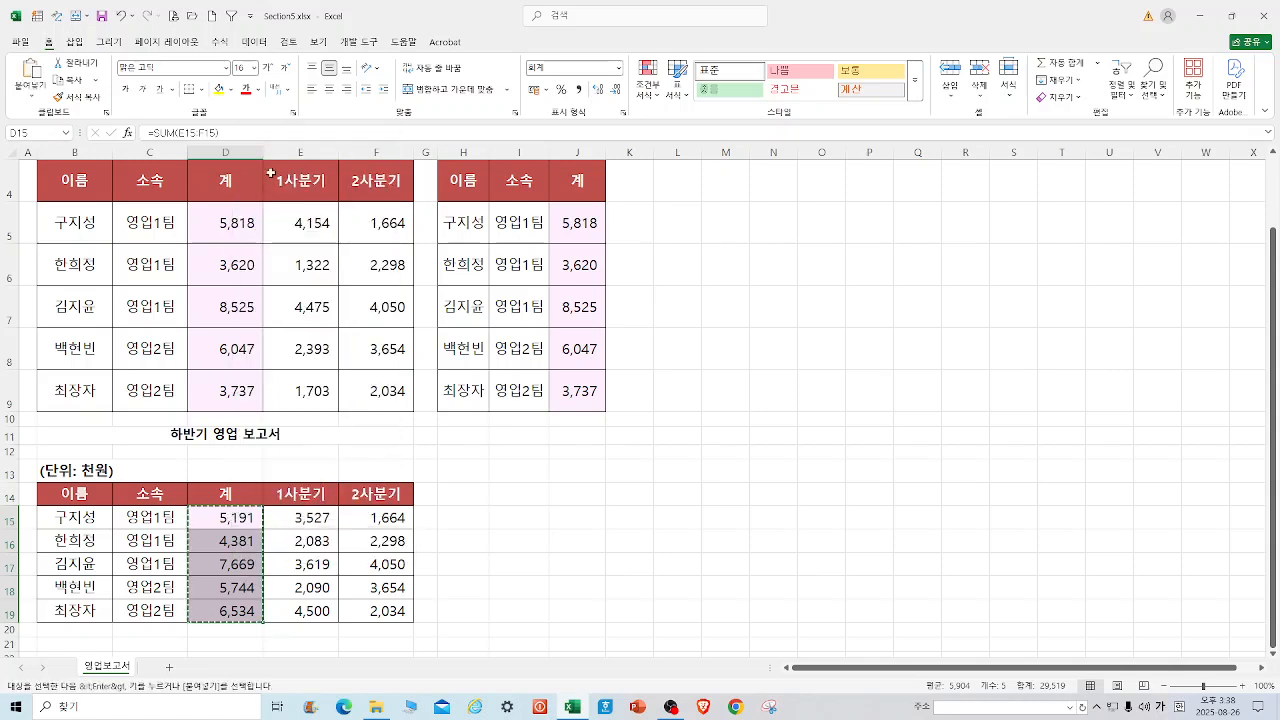
click(578, 229)
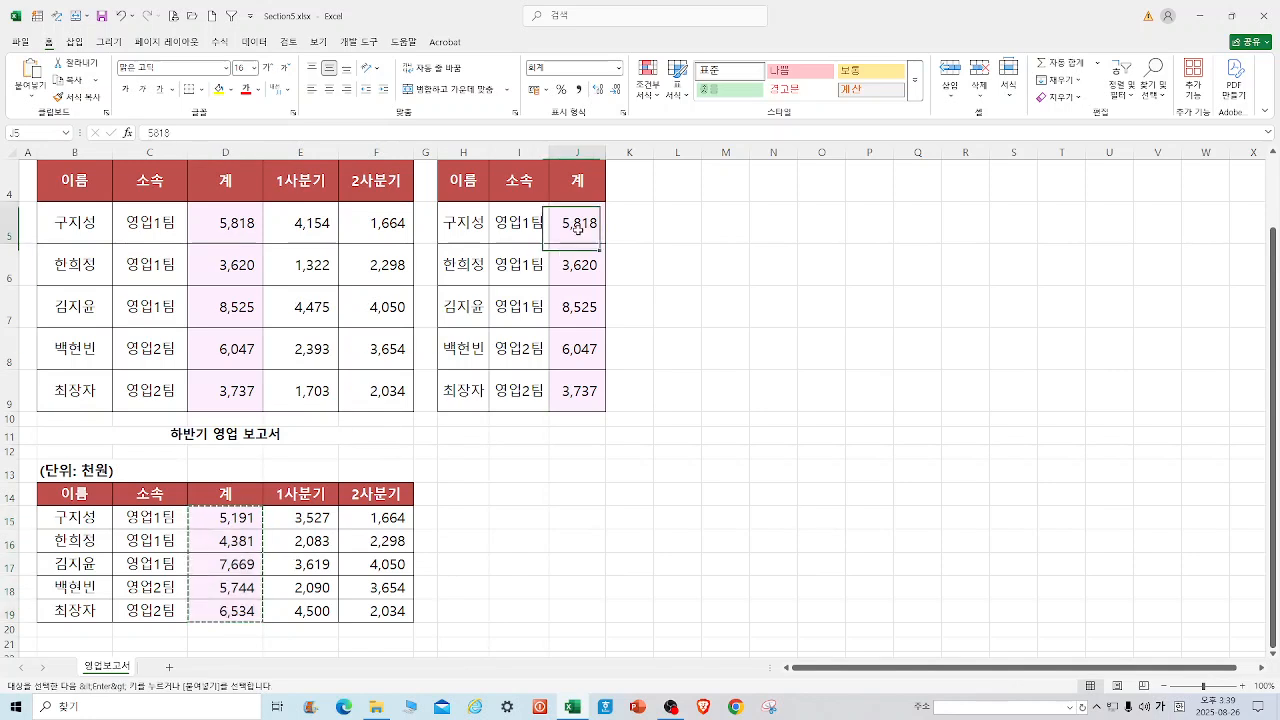
right_click(578, 229)
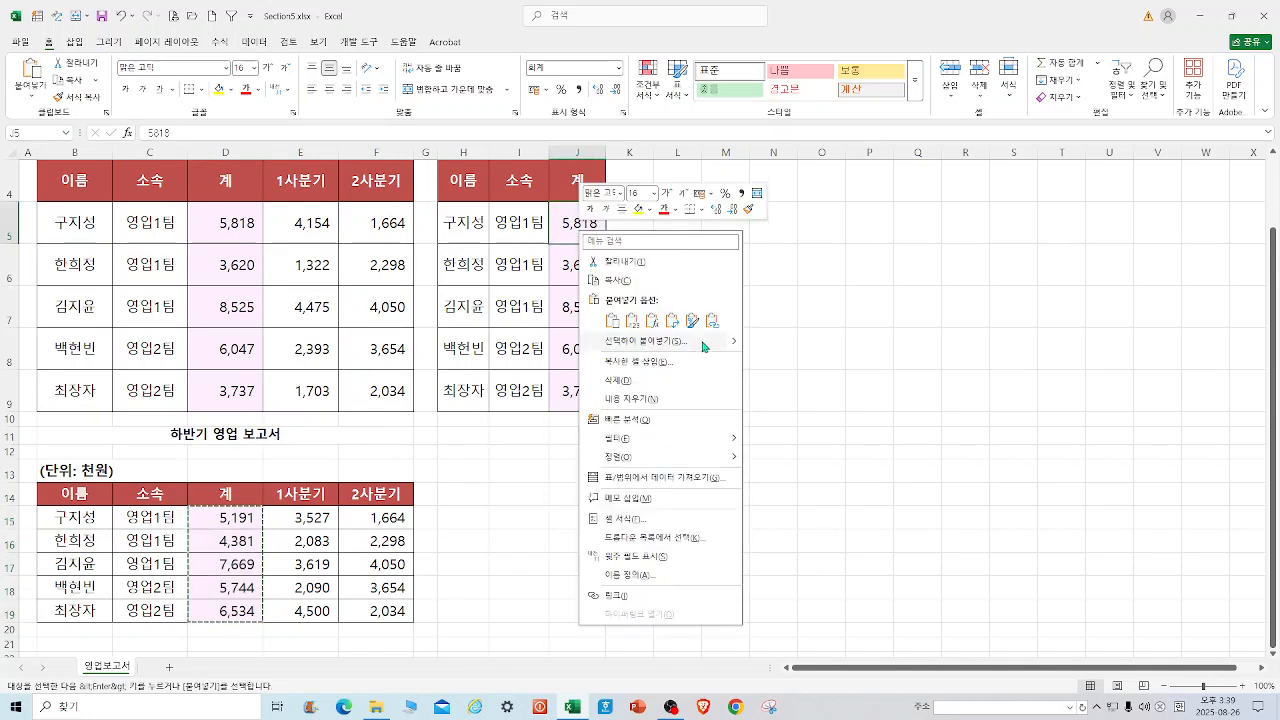
click(700, 340)
click(593, 310)
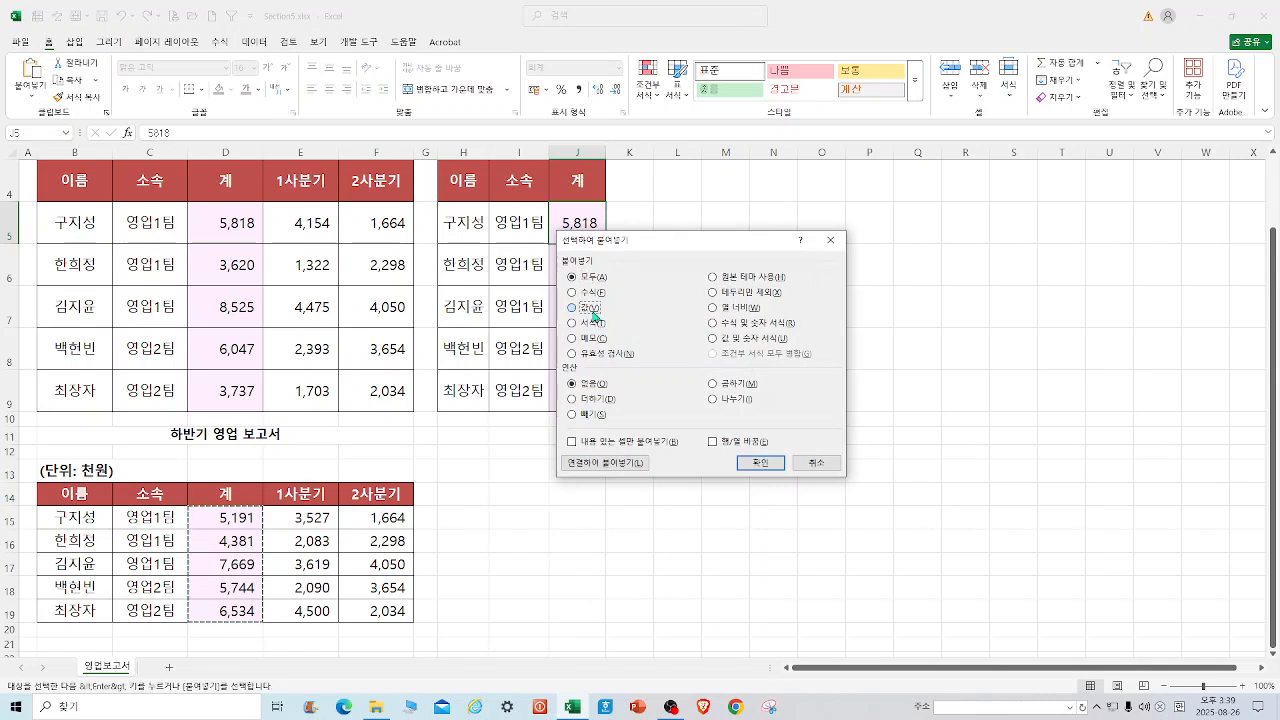
click(572, 399)
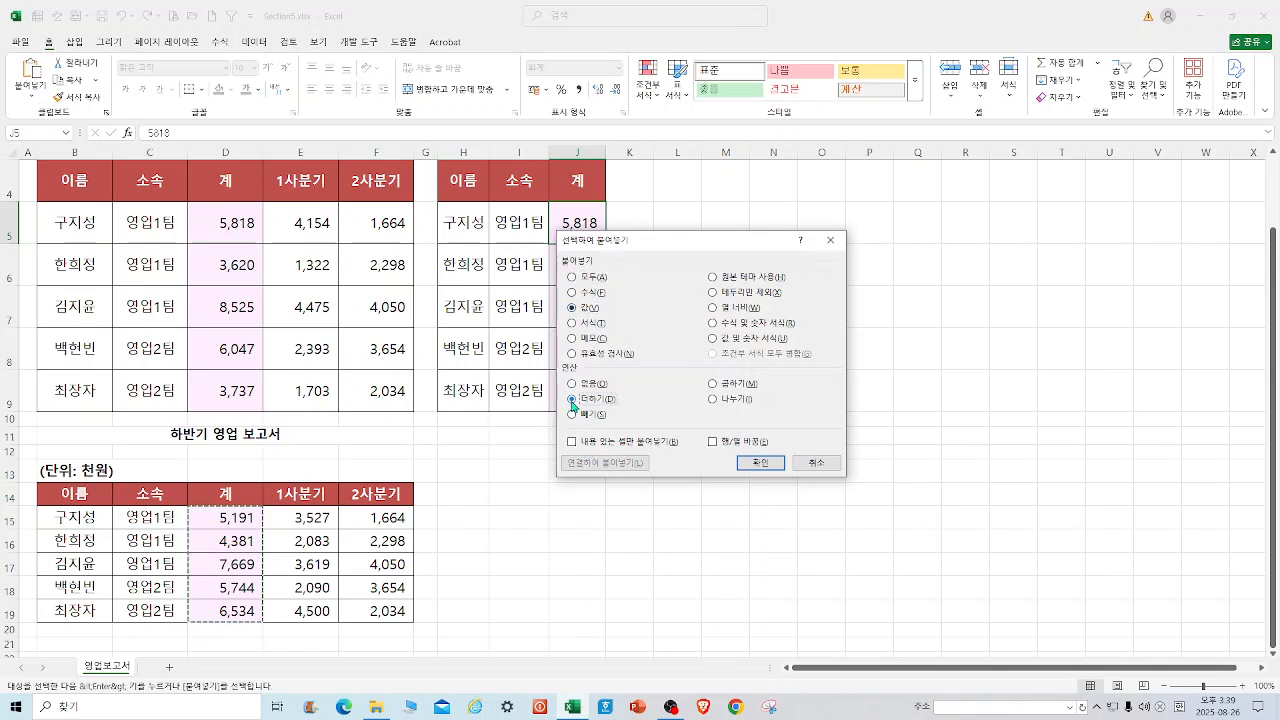
click(759, 463)
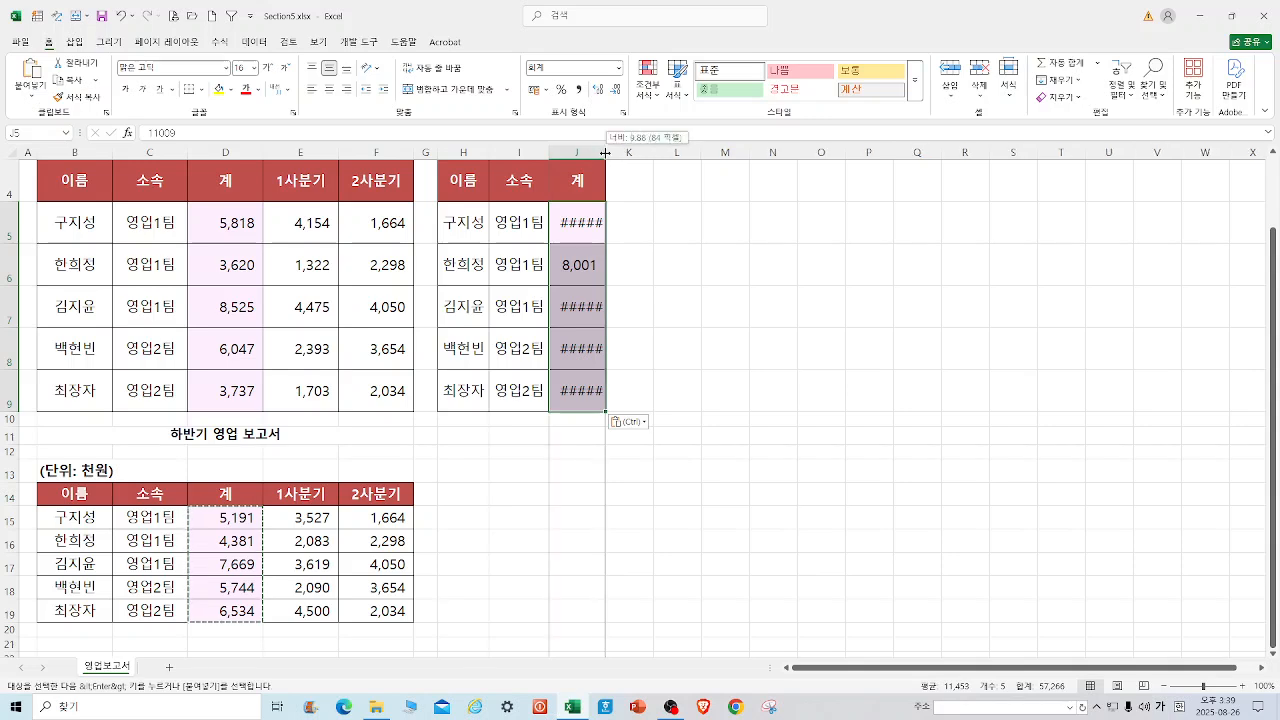
double_click(605, 151)
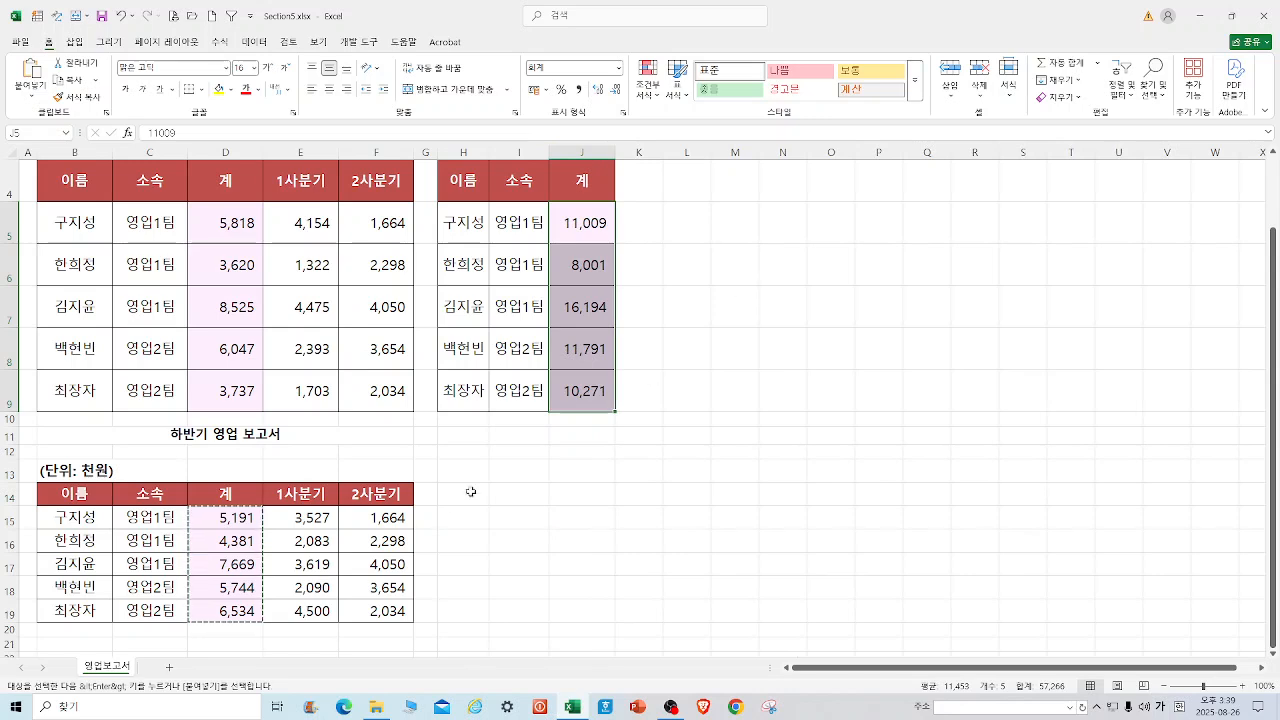
Step: Change the second-quarter figure in F15 of the lower table to 3694
click(379, 518)
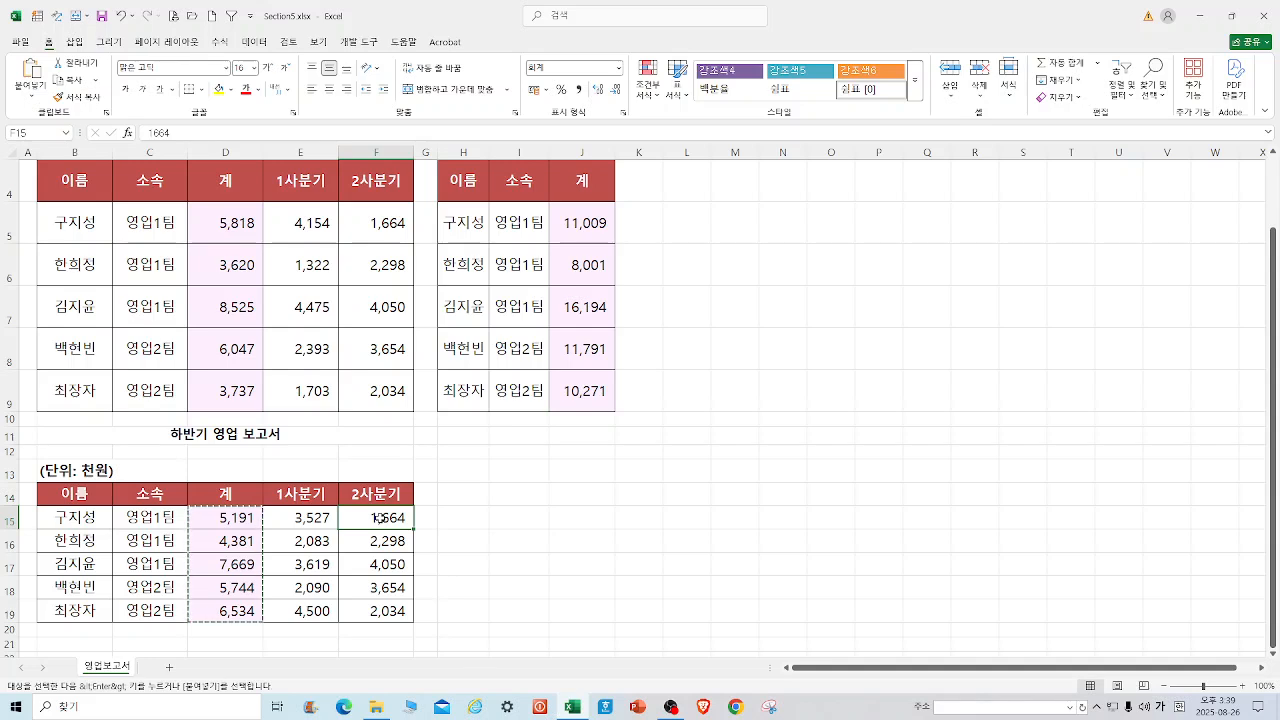
text(3694)
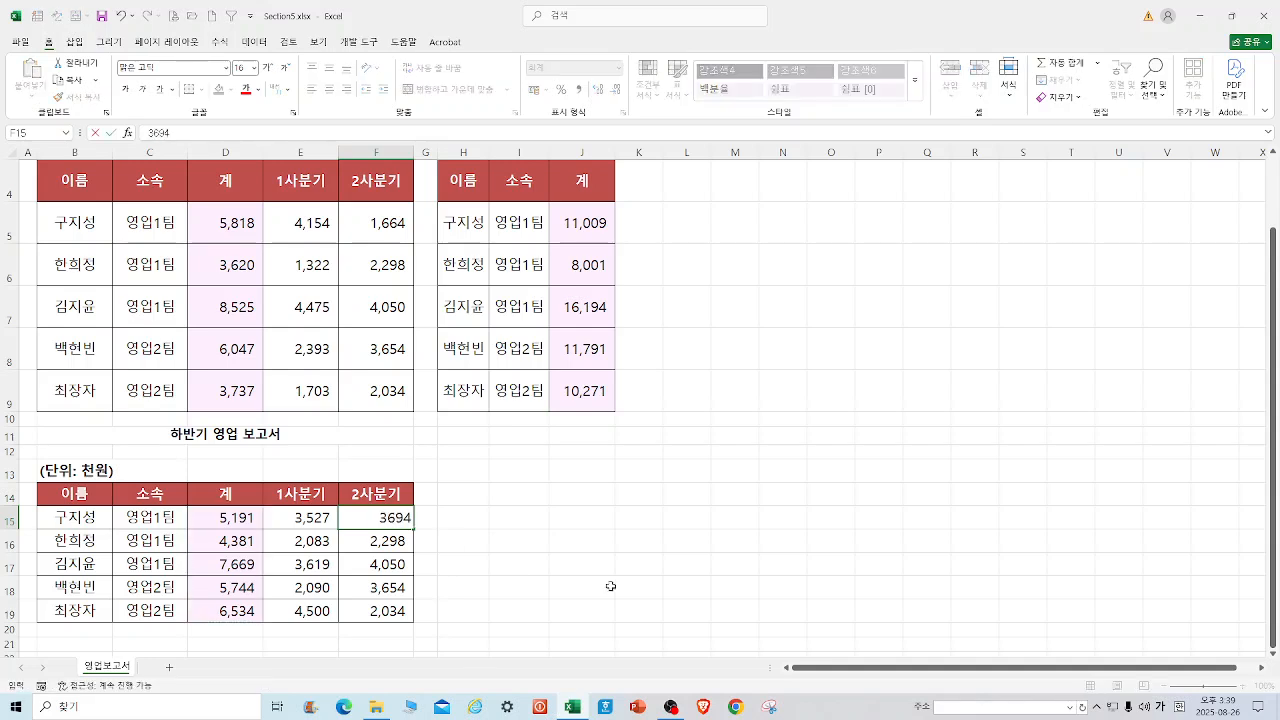
click(676, 560)
click(540, 532)
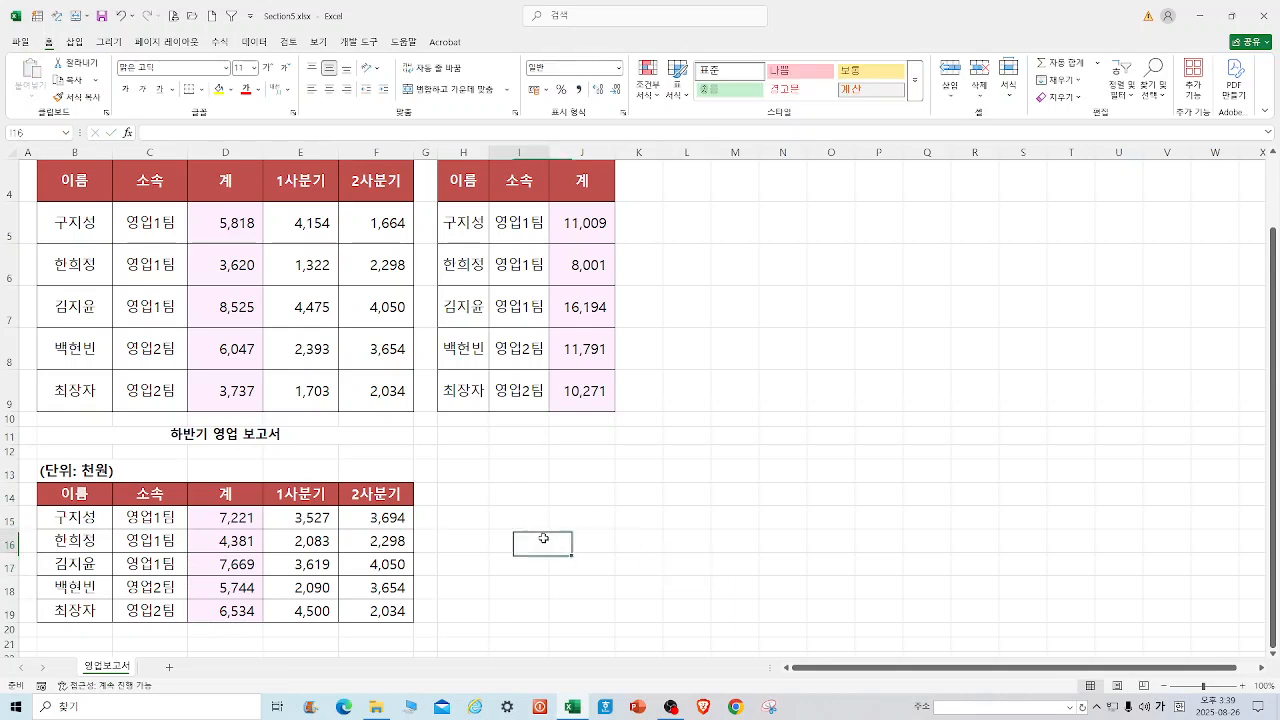
click(397, 516)
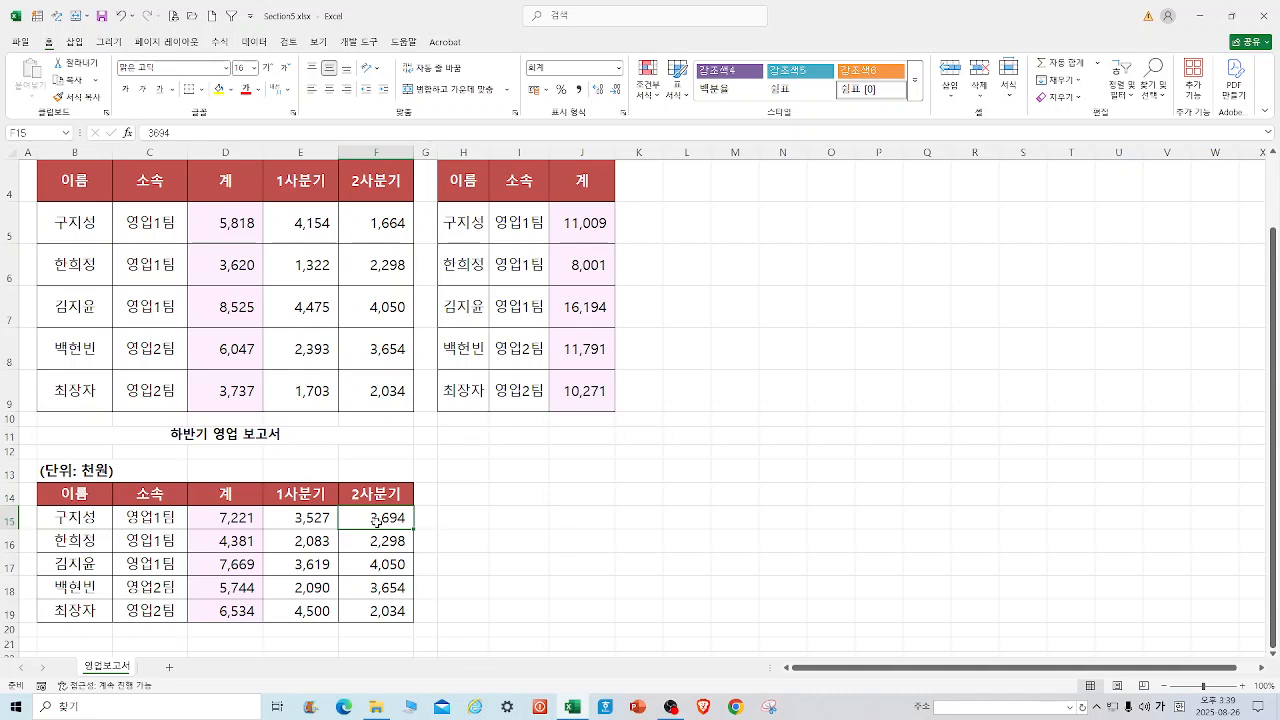
click(506, 560)
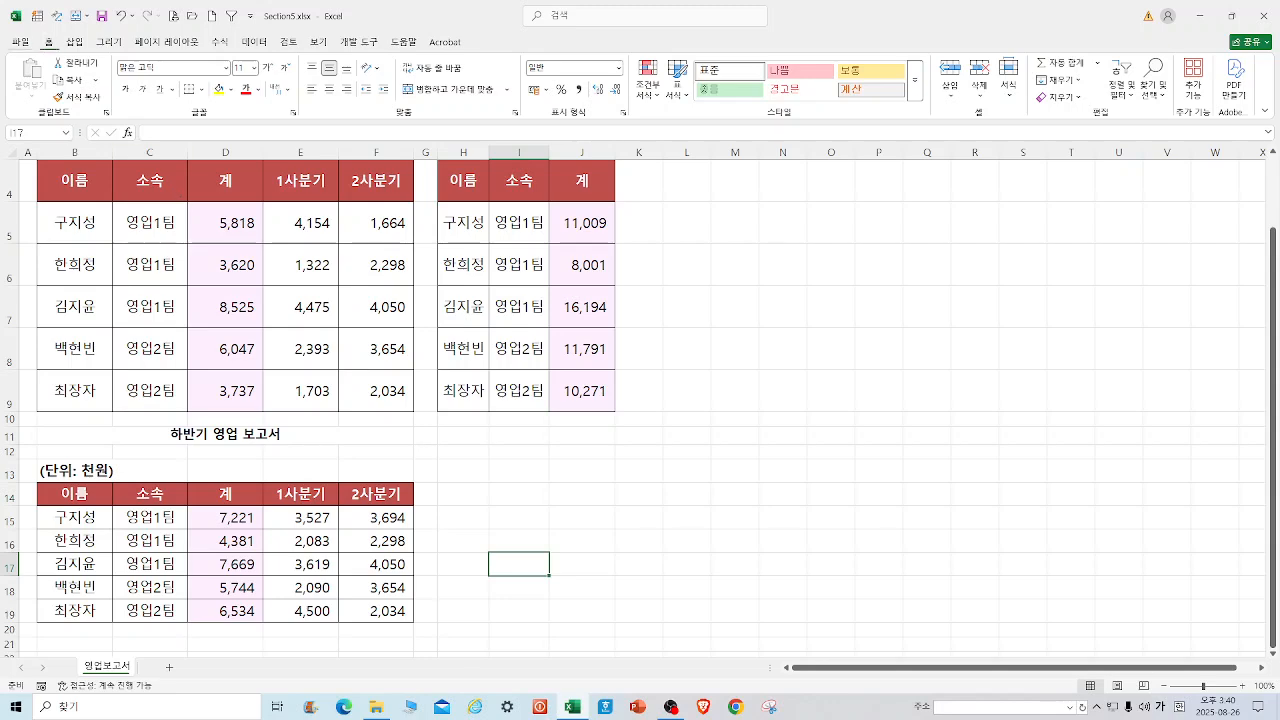
Step: Open Section6.xlsx from the 6단원 folder and enable editing
click(25, 46)
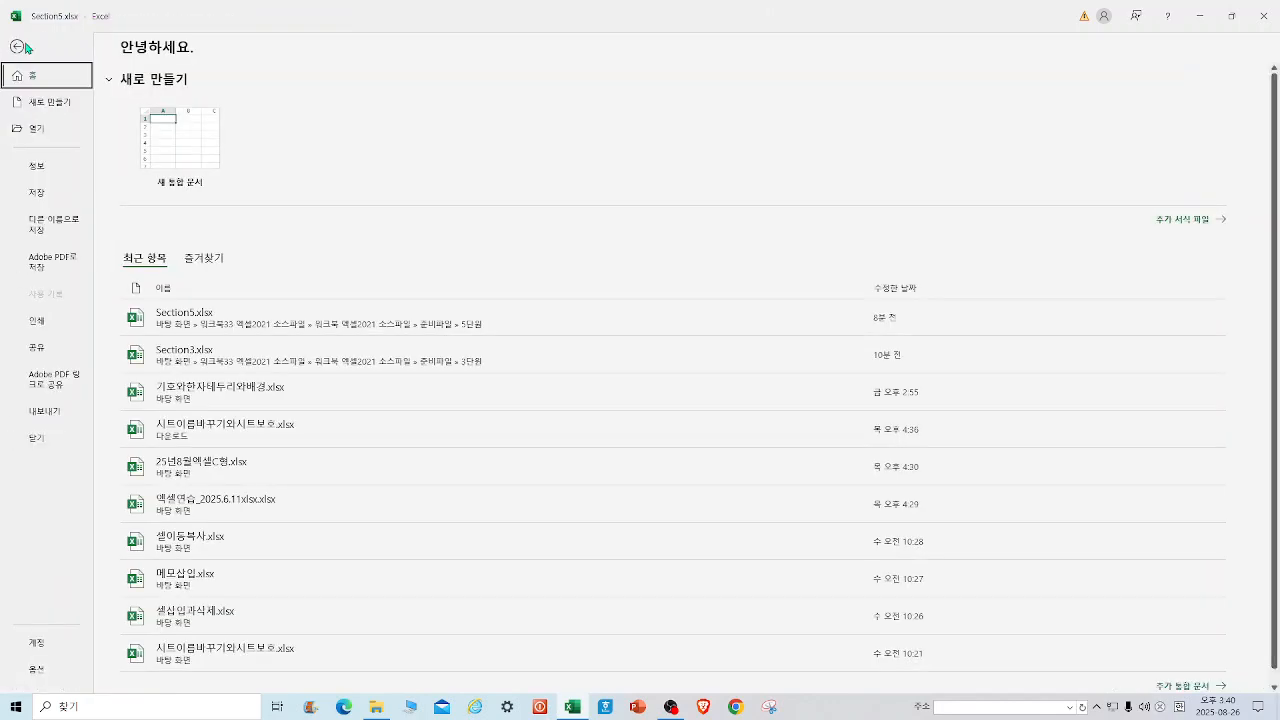
click(53, 134)
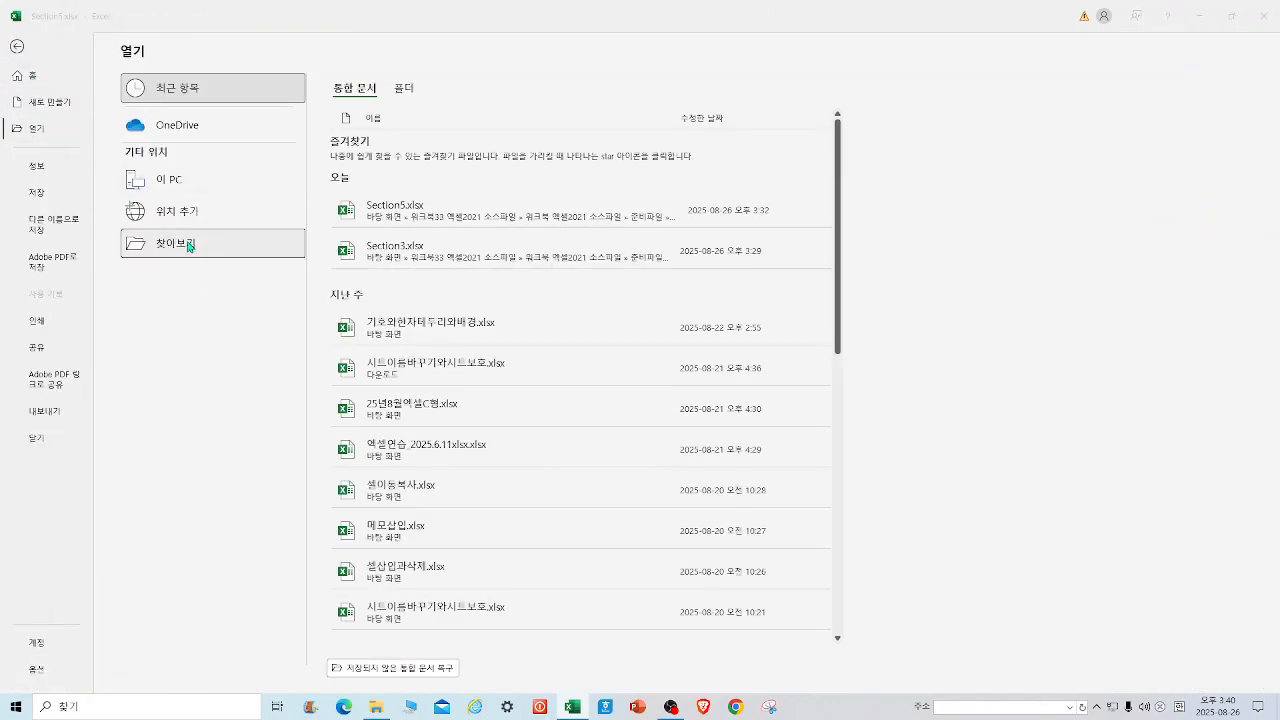
click(188, 245)
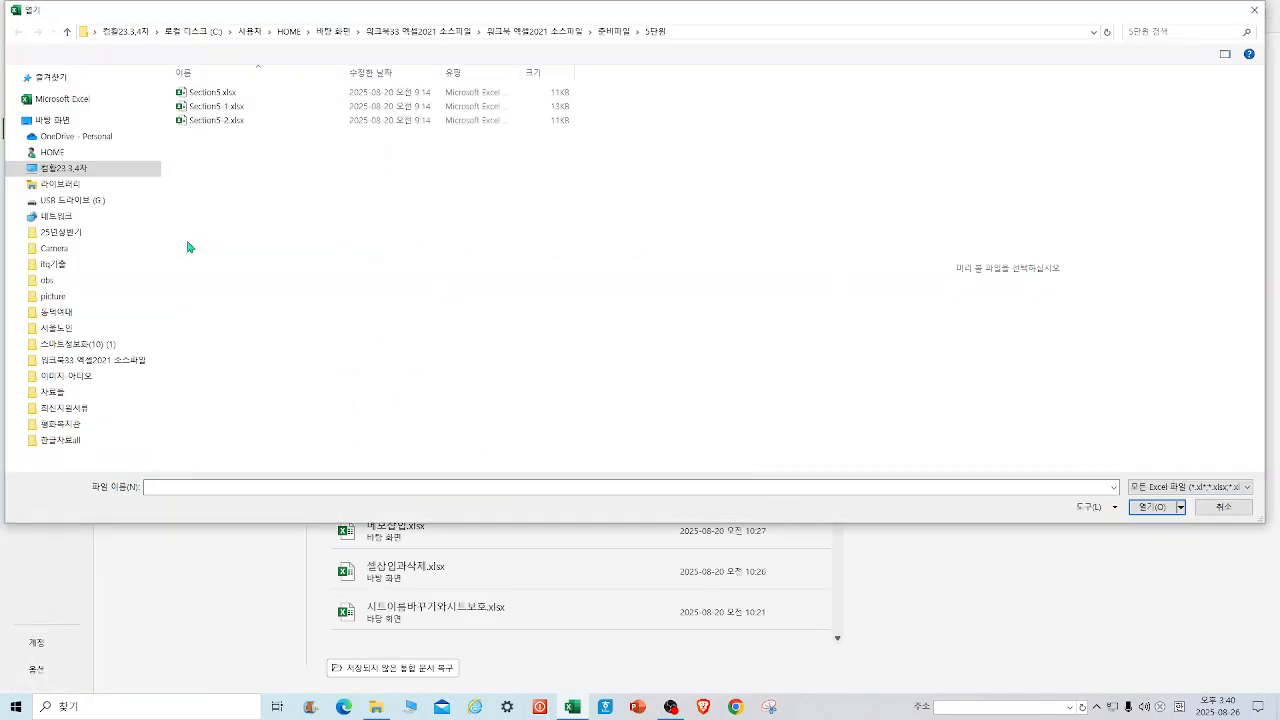
click(68, 35)
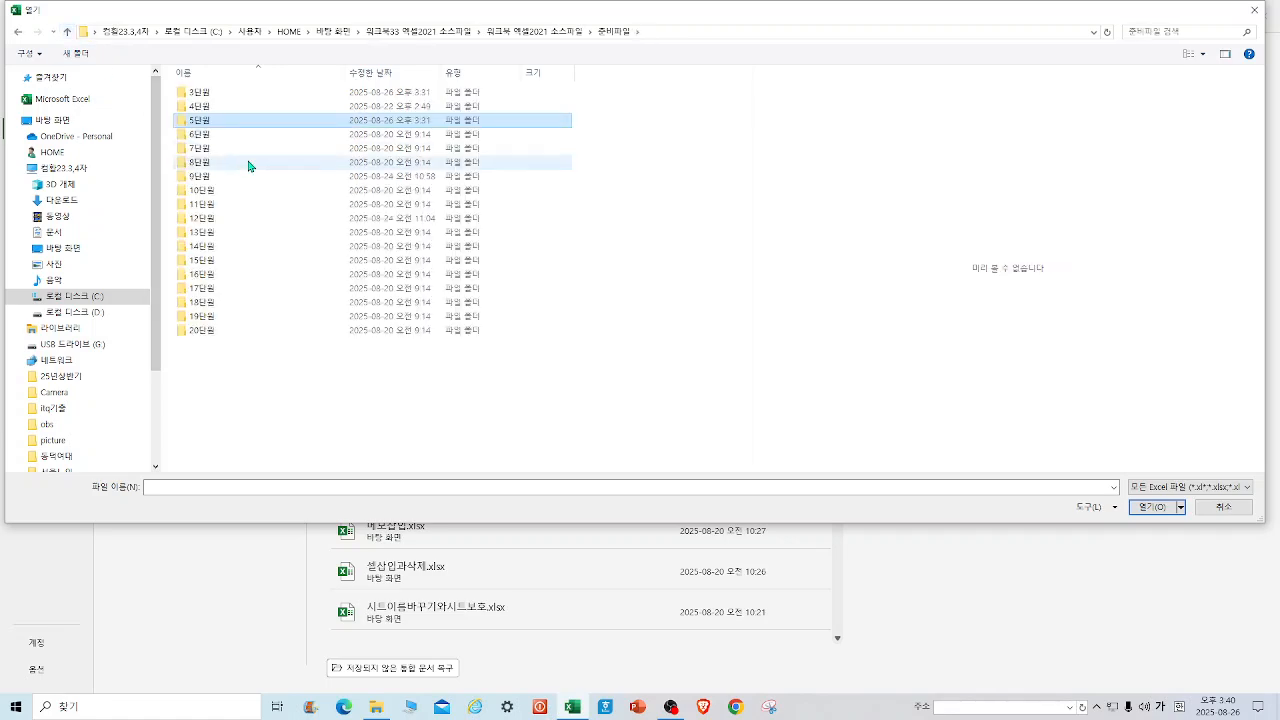
double_click(205, 136)
double_click(205, 92)
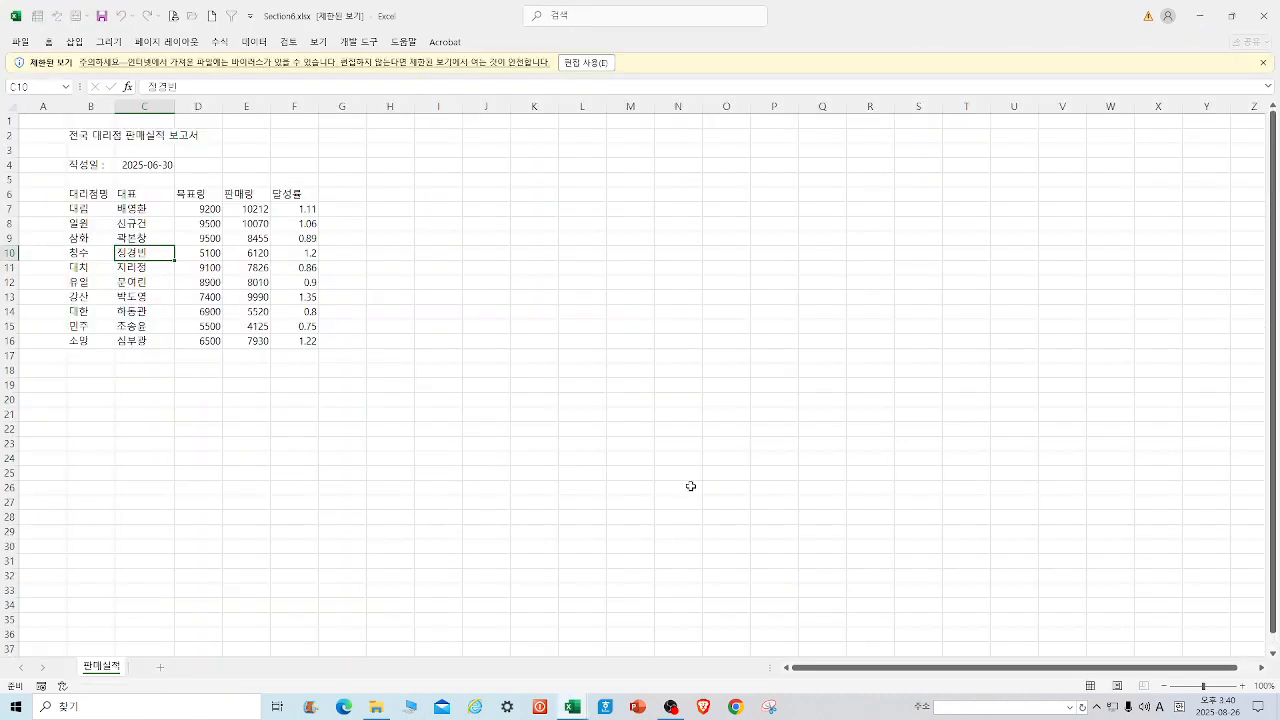
click(592, 63)
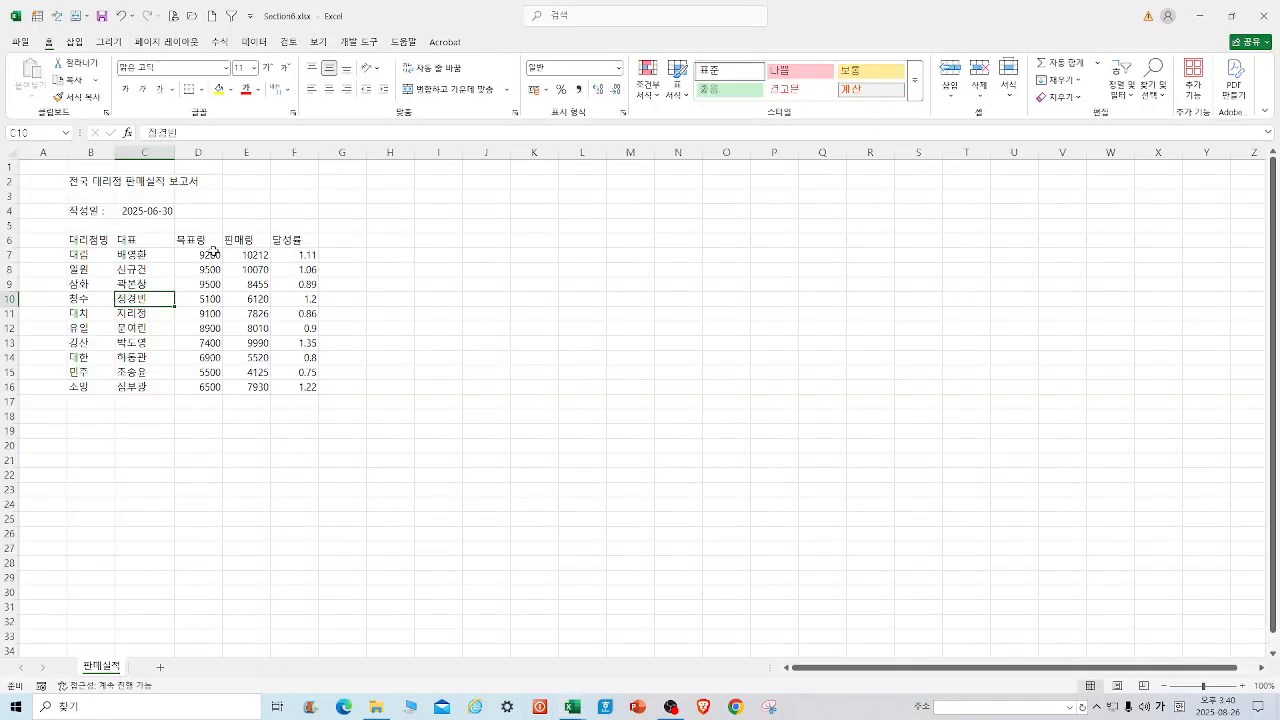
Step: Merge and center the report title across B2:F2 and set its font to HY견고딕
drag(93, 186, 300, 183)
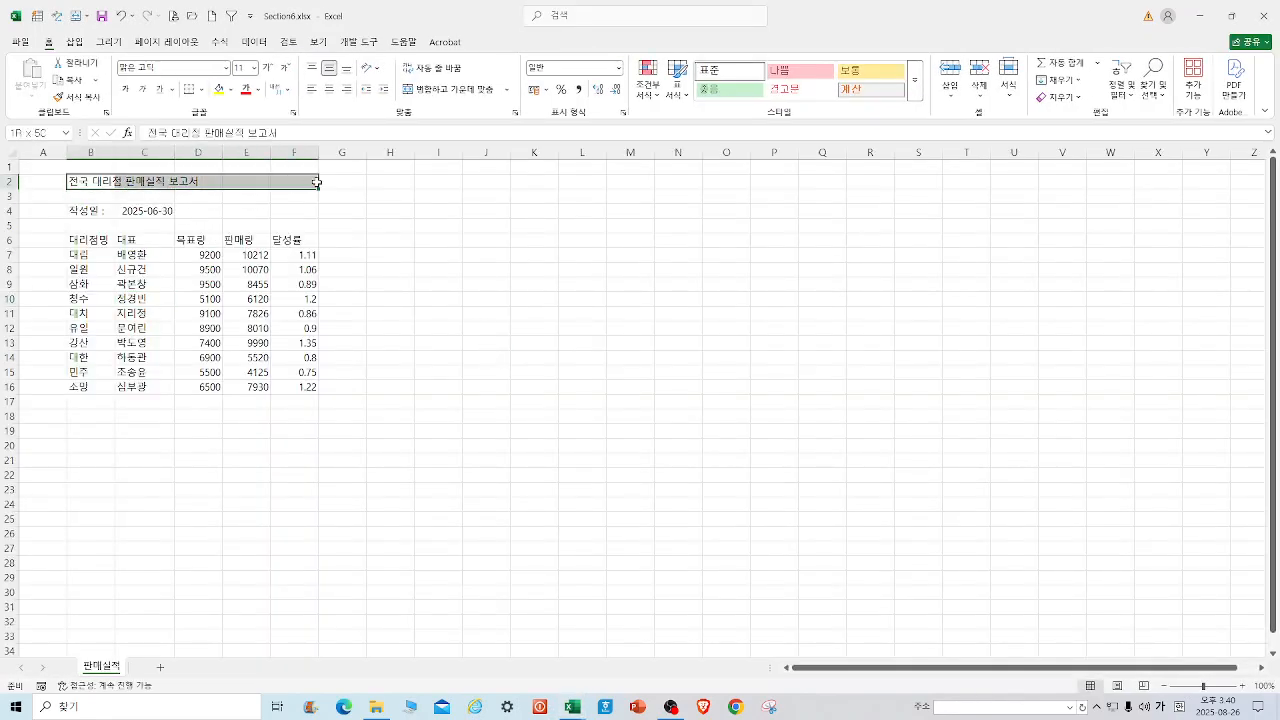
click(470, 93)
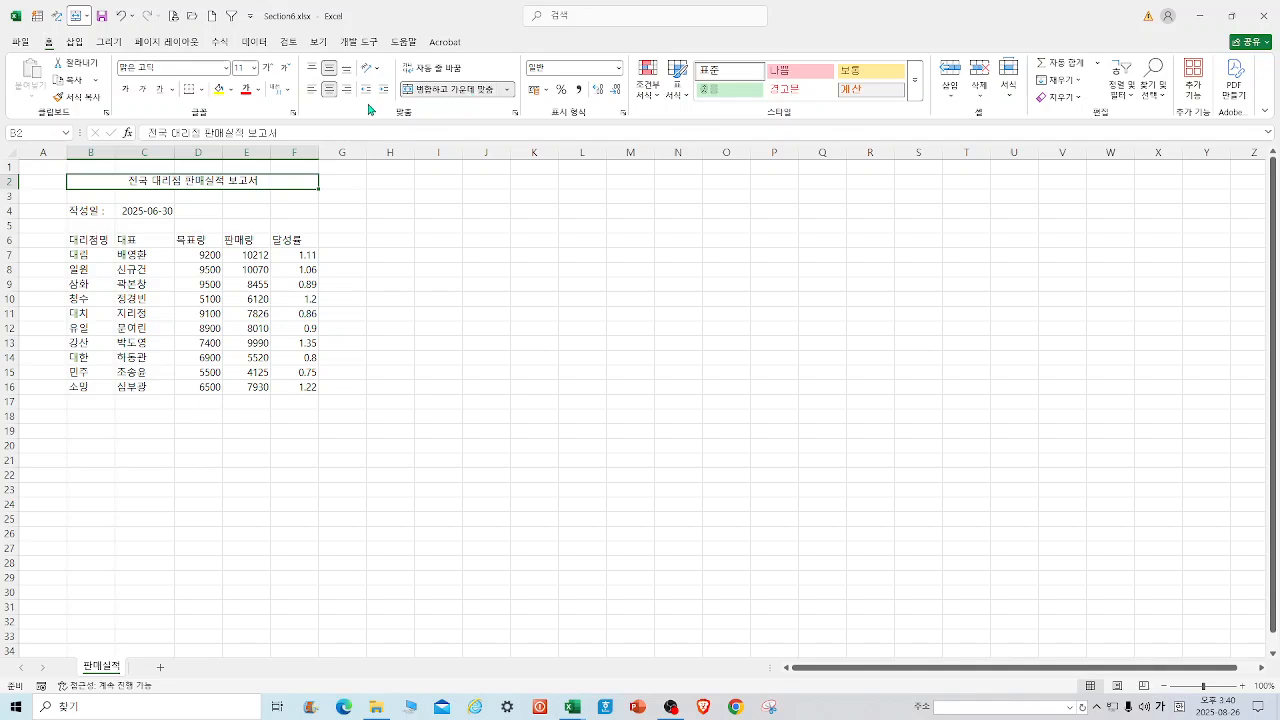
click(229, 71)
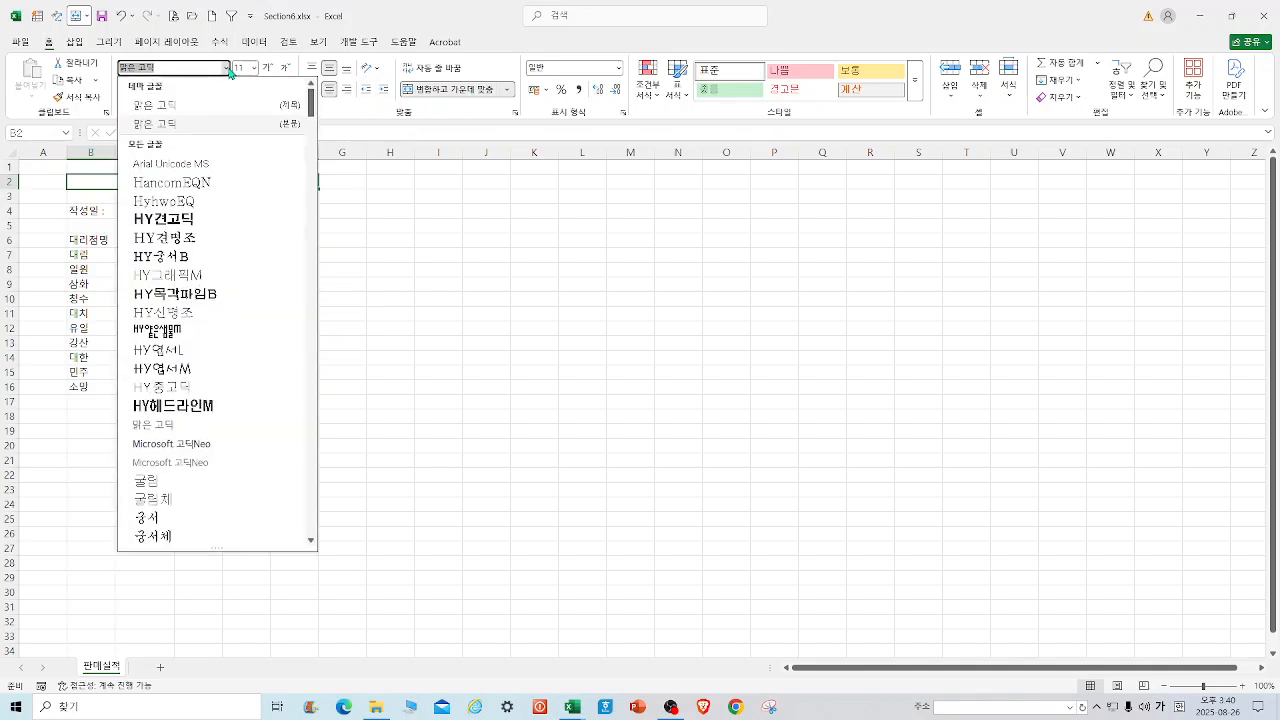
click(163, 218)
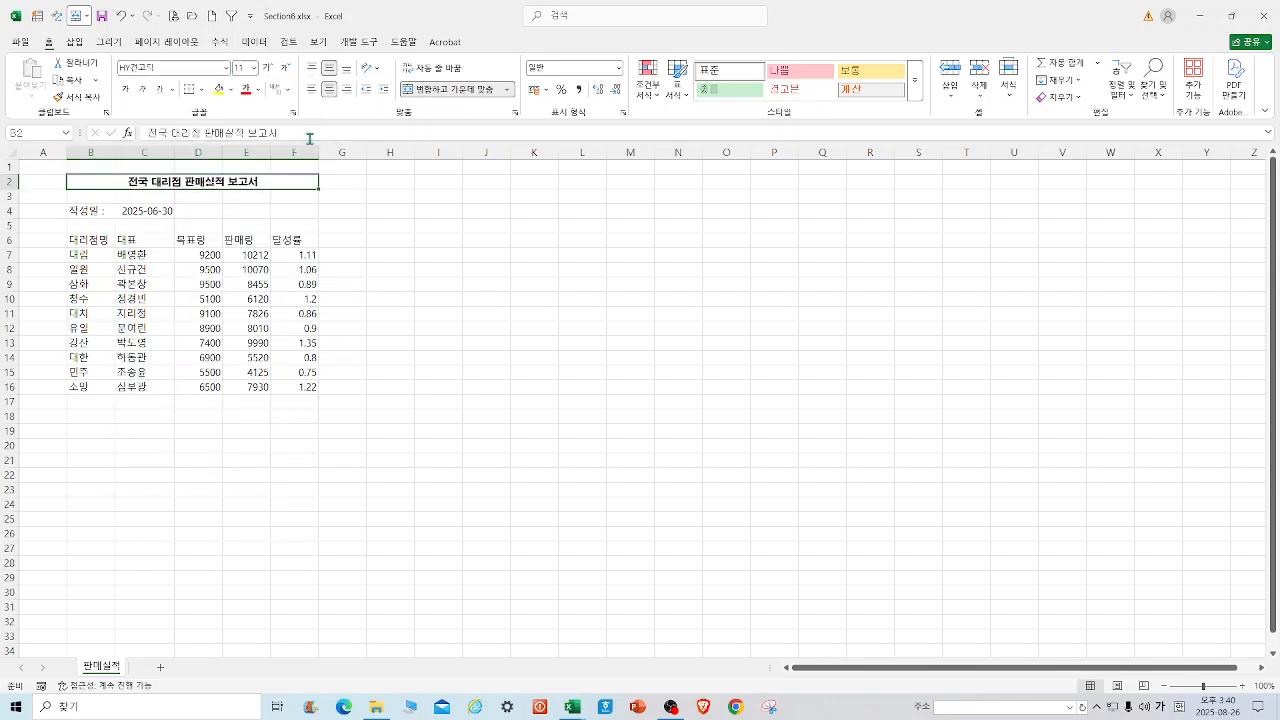
Step: Set the report title's font size to 16 and its font color to red
click(254, 70)
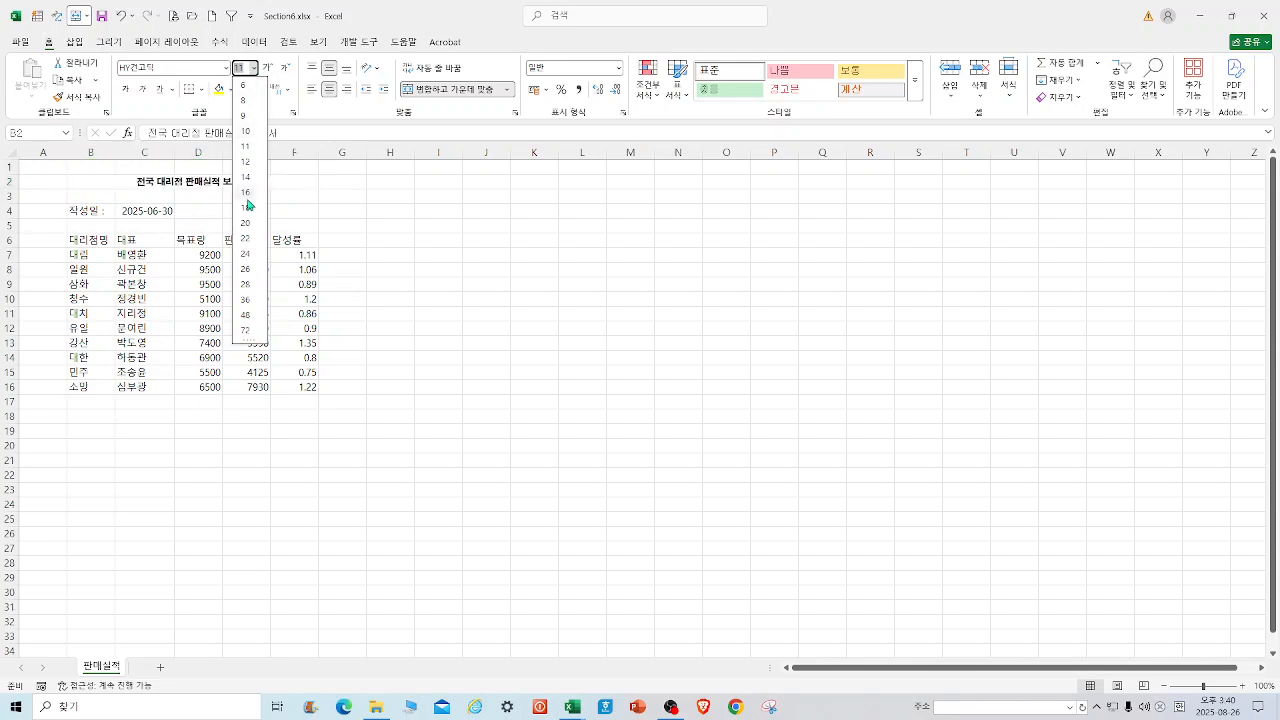
click(245, 193)
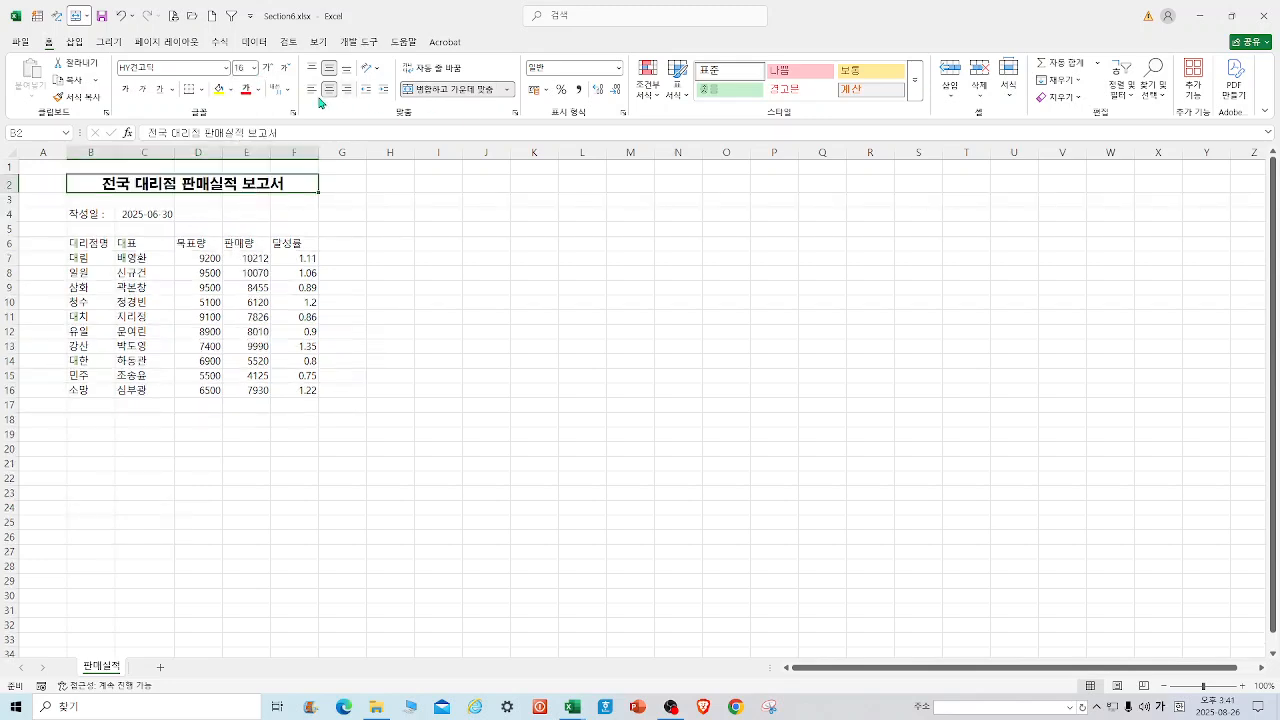
click(260, 91)
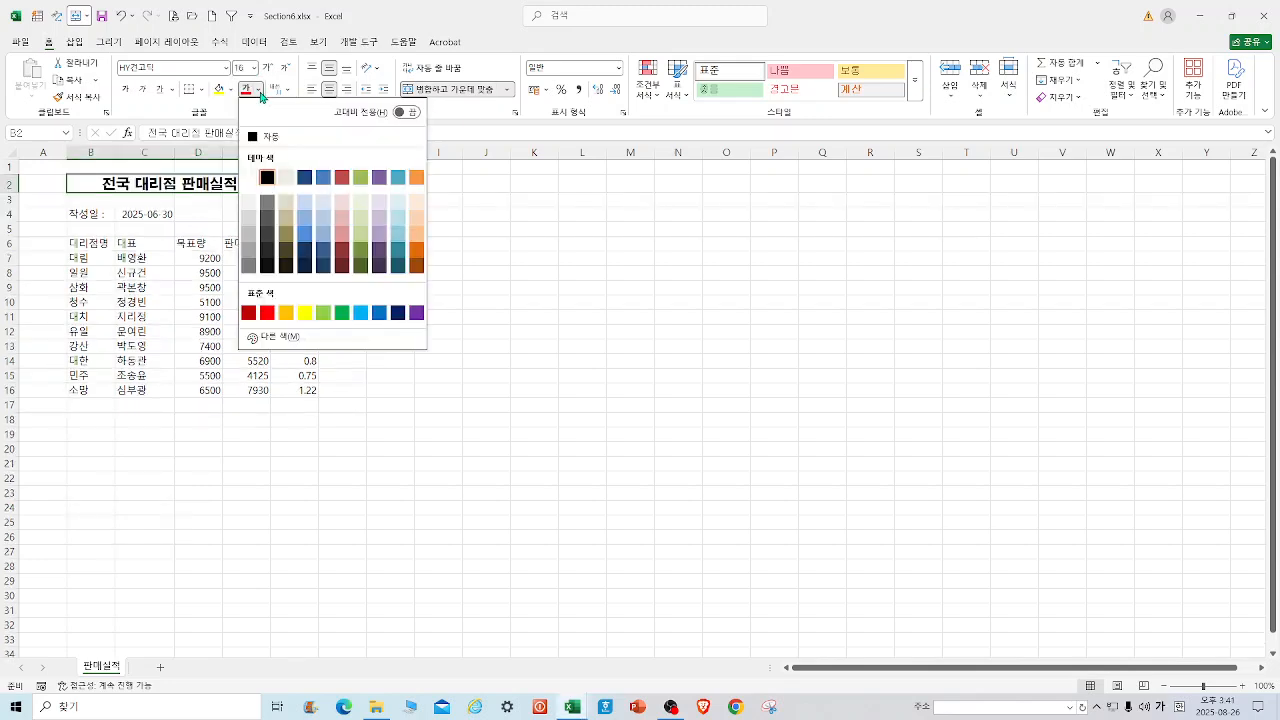
click(343, 179)
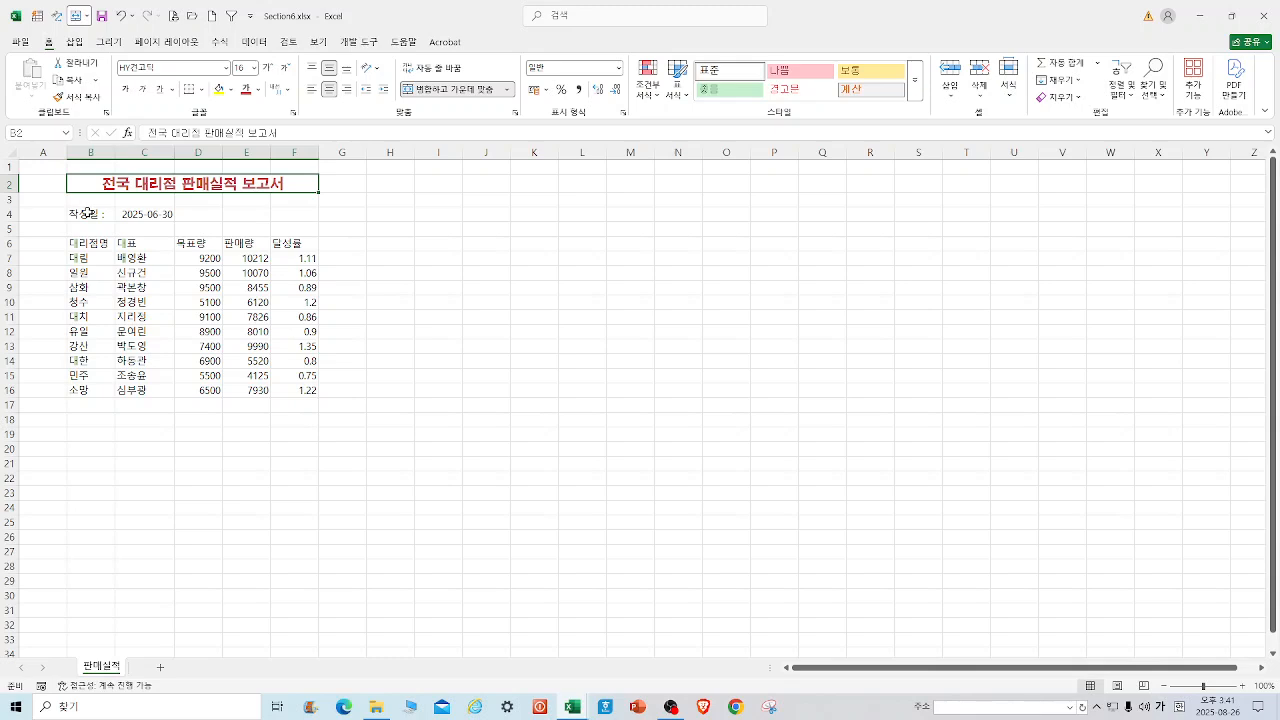
Step: Make the 작성일 row B4:F4 bold and widen column C so the full date fits
click(88, 213)
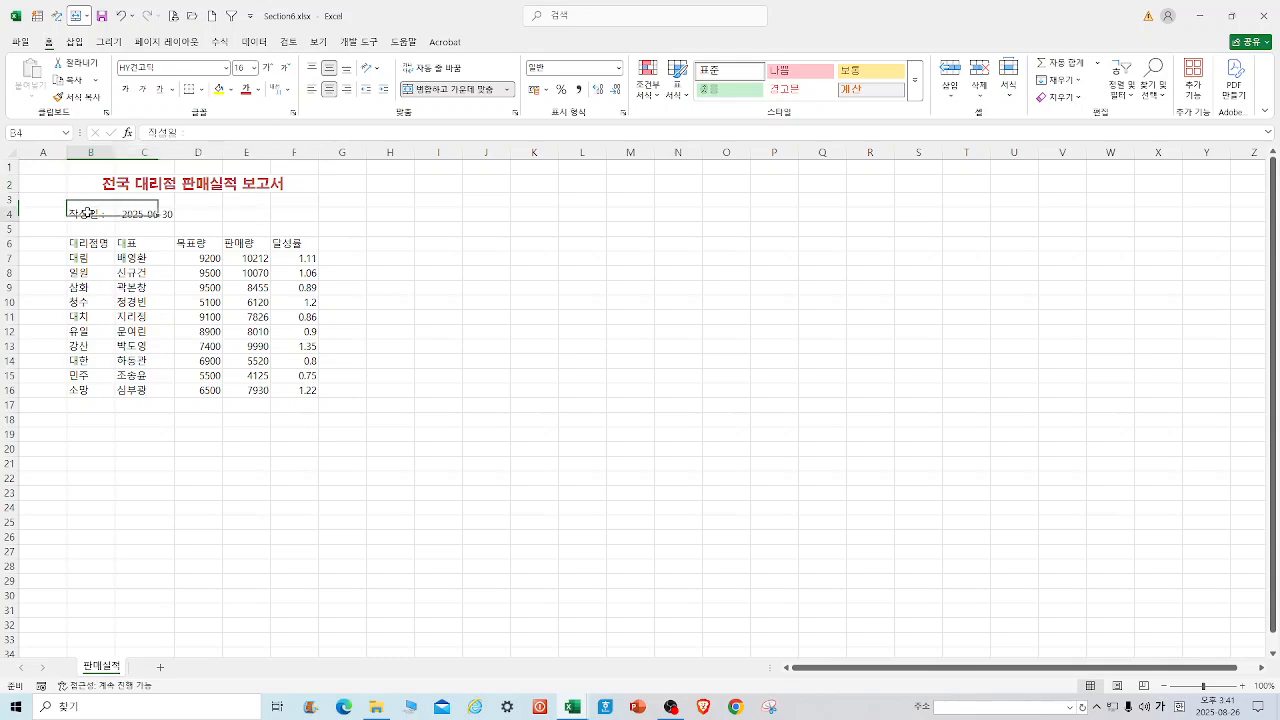
drag(88, 213, 286, 212)
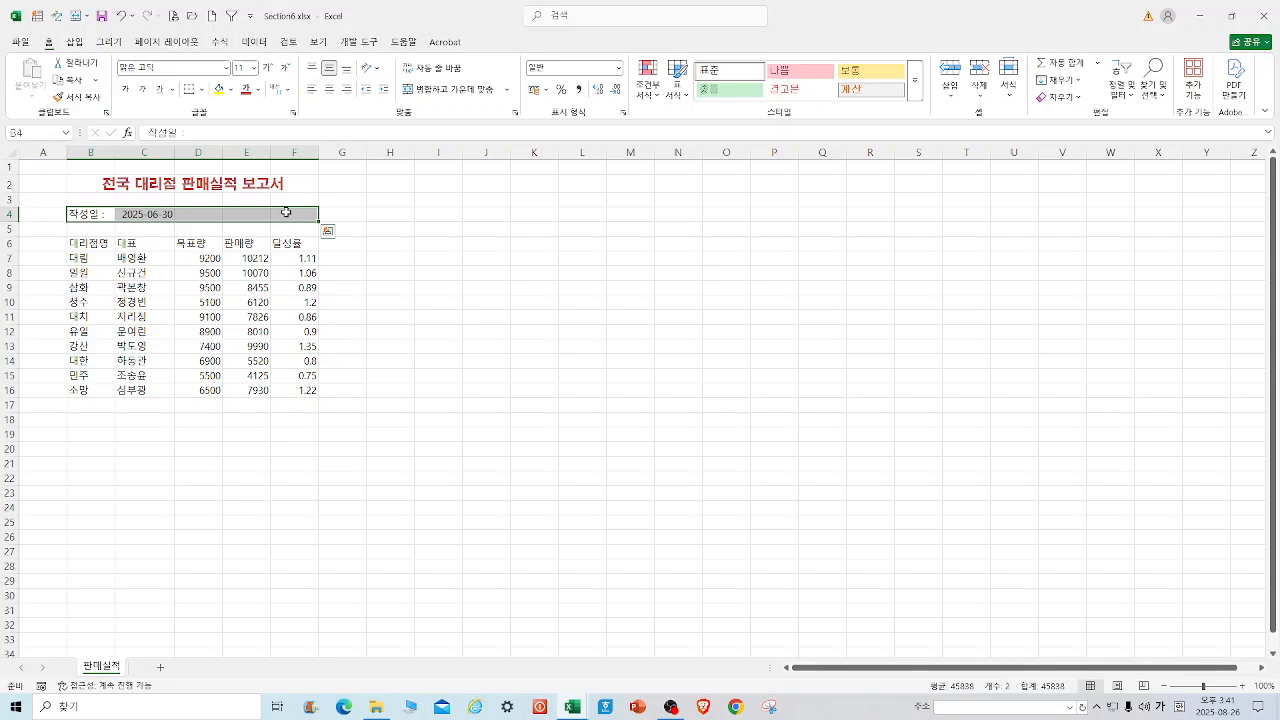
click(126, 90)
click(545, 270)
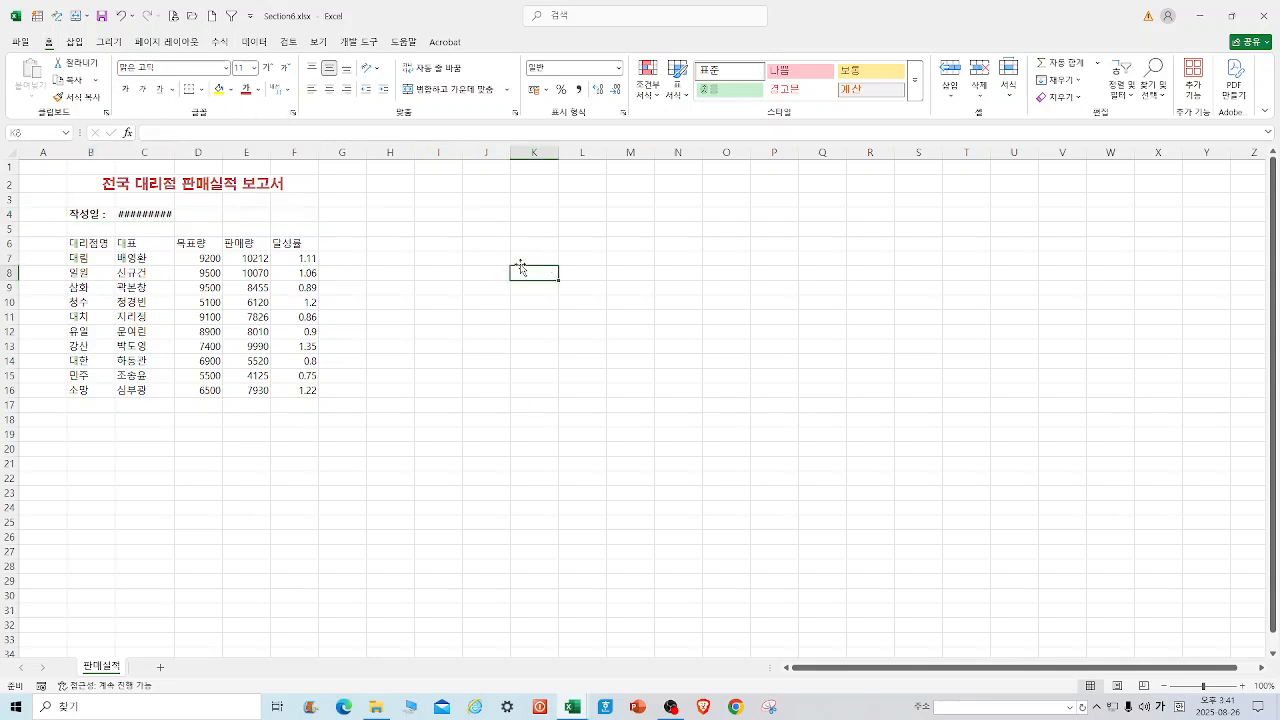
drag(178, 151, 203, 158)
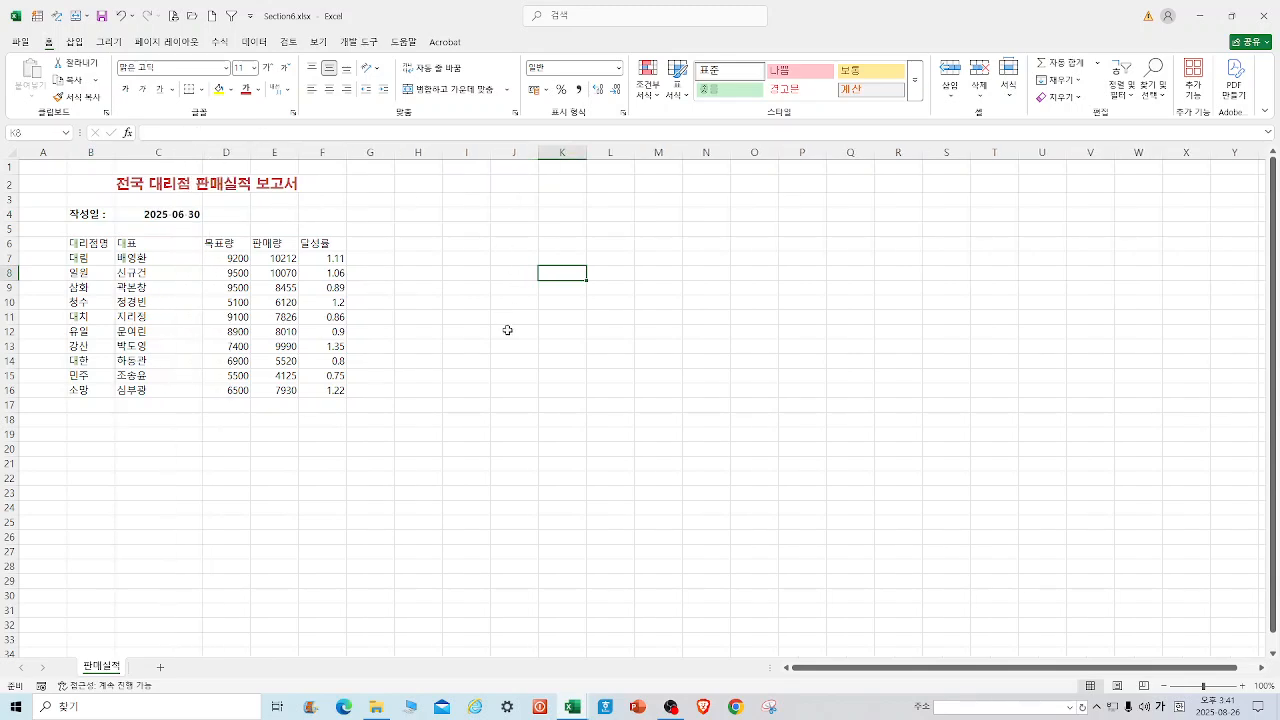
click(547, 376)
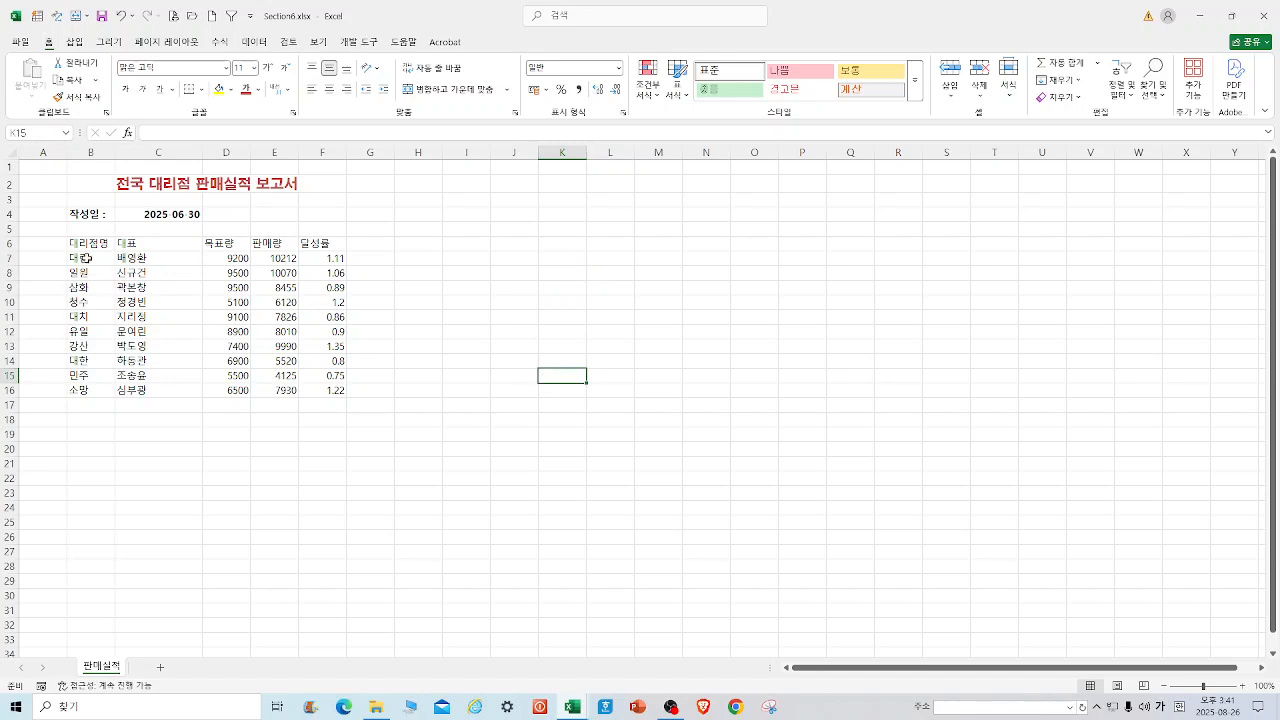
Step: Make the table headings in B6:F6 bold and remove bold from the 작성일 cells B4:C4
drag(78, 242, 345, 244)
click(125, 89)
drag(85, 214, 150, 216)
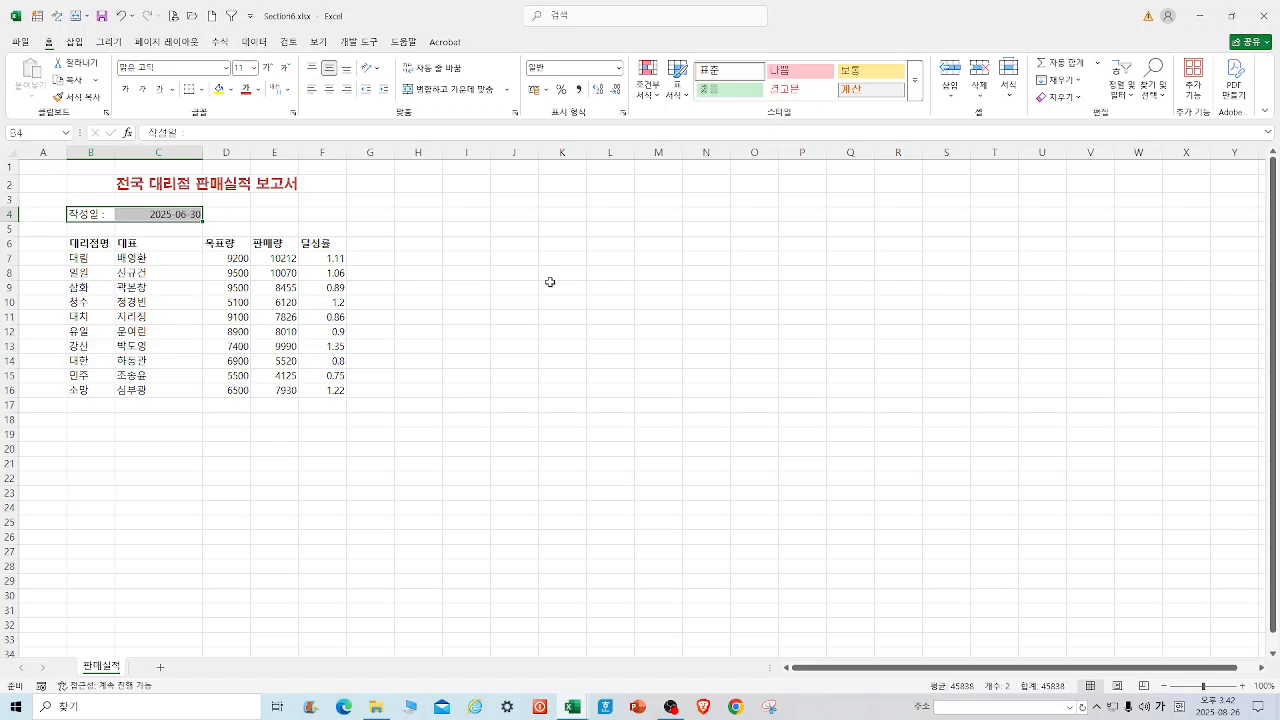
Step: Center the table headings in B6:F6 and the agency and representative entries in B7:C16
drag(93, 243, 335, 243)
click(329, 90)
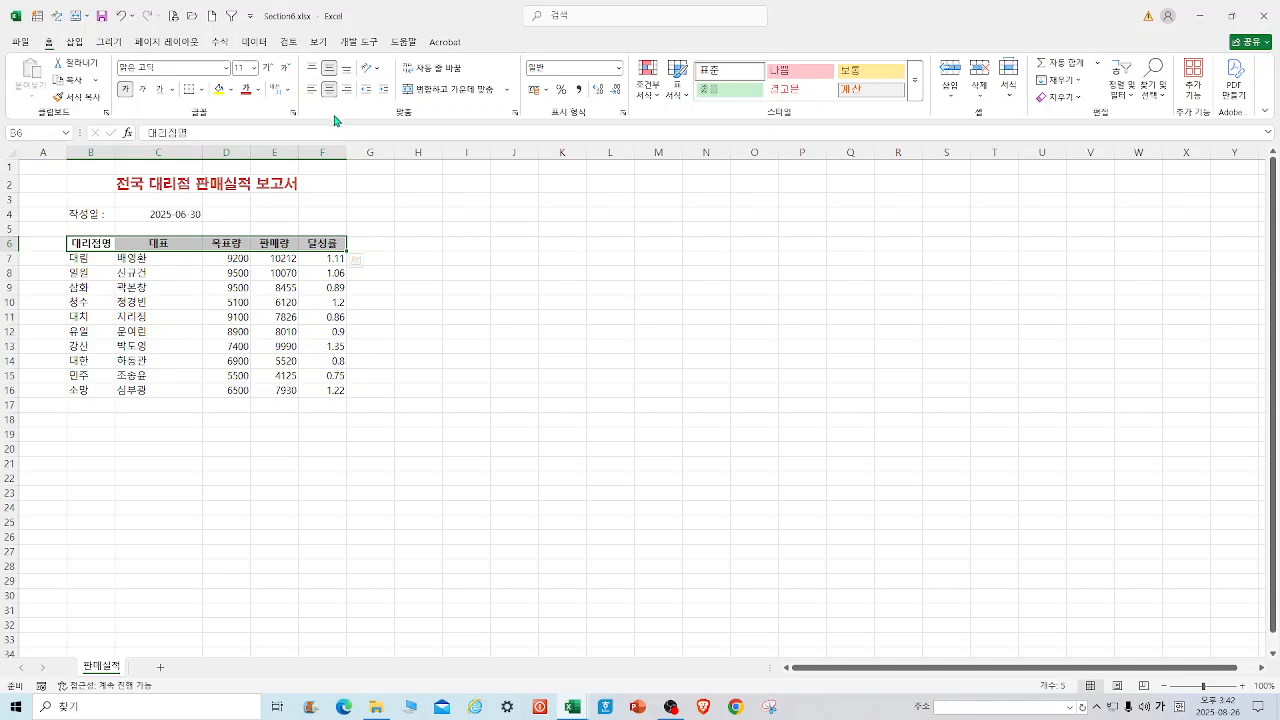
click(722, 580)
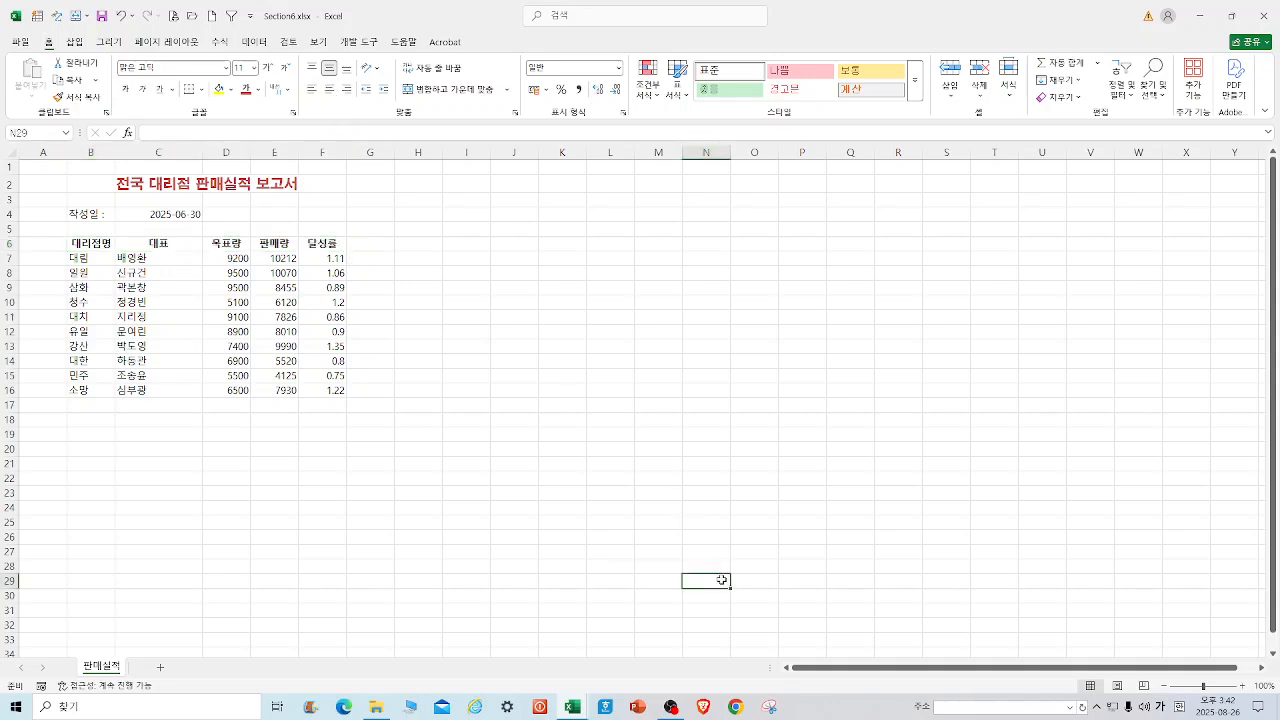
drag(78, 259, 125, 389)
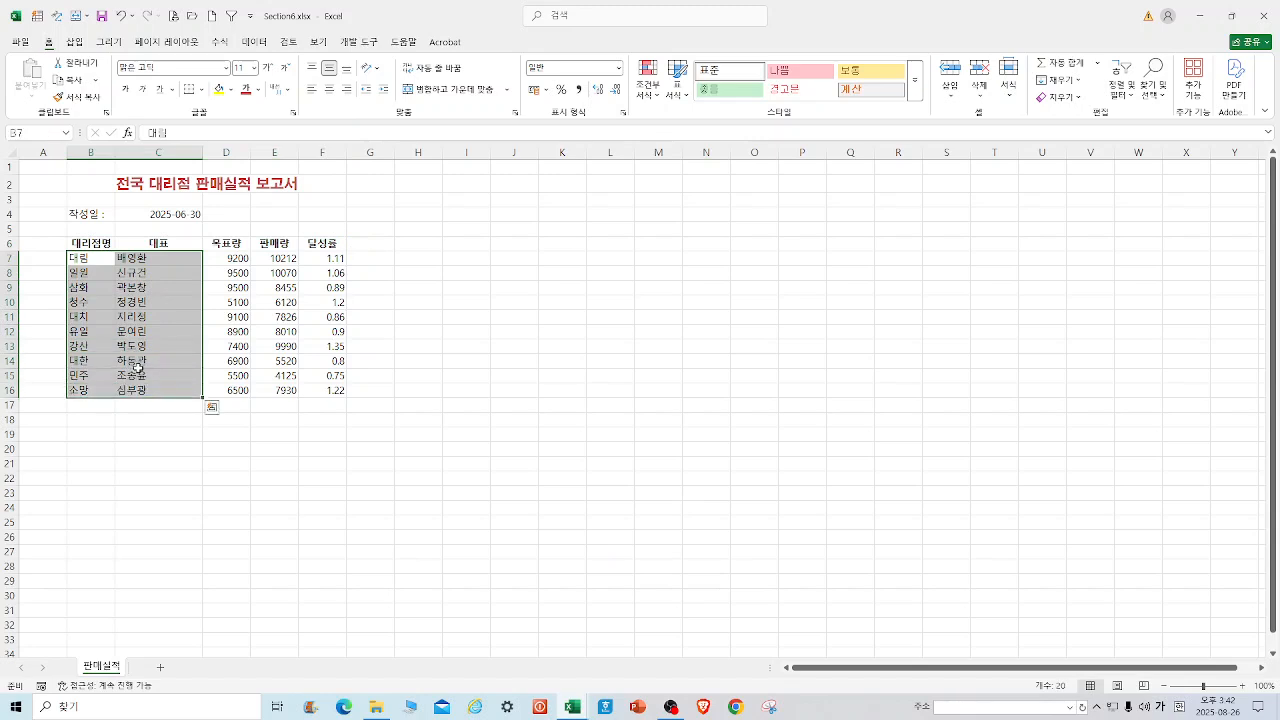
click(329, 89)
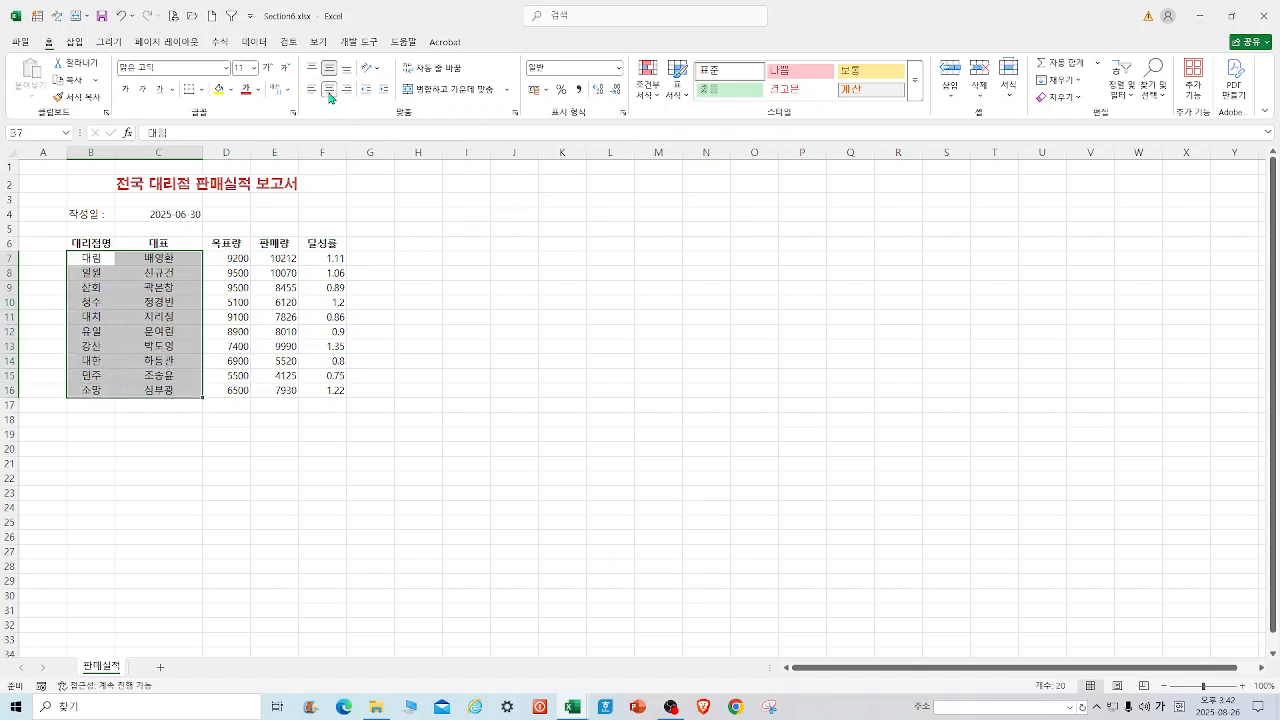
click(649, 375)
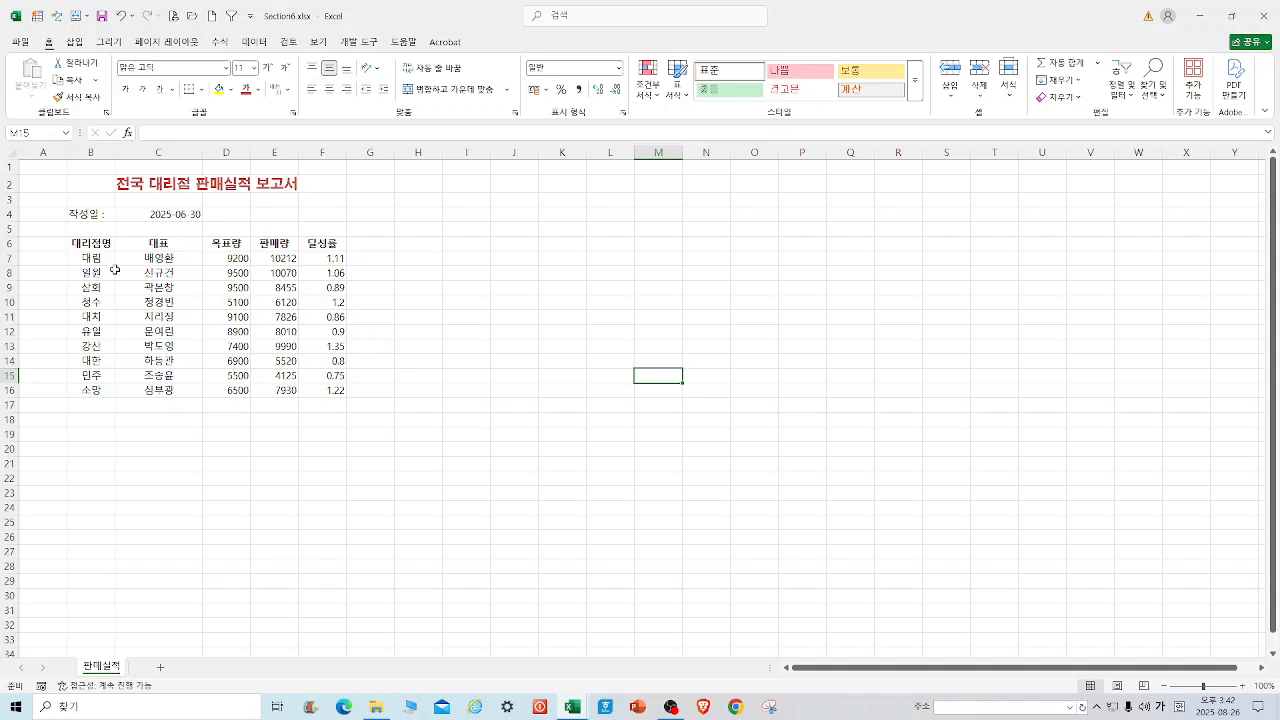
Step: Open the cell border settings for the table B6:F16 and set an outline border around it
drag(90, 248, 327, 386)
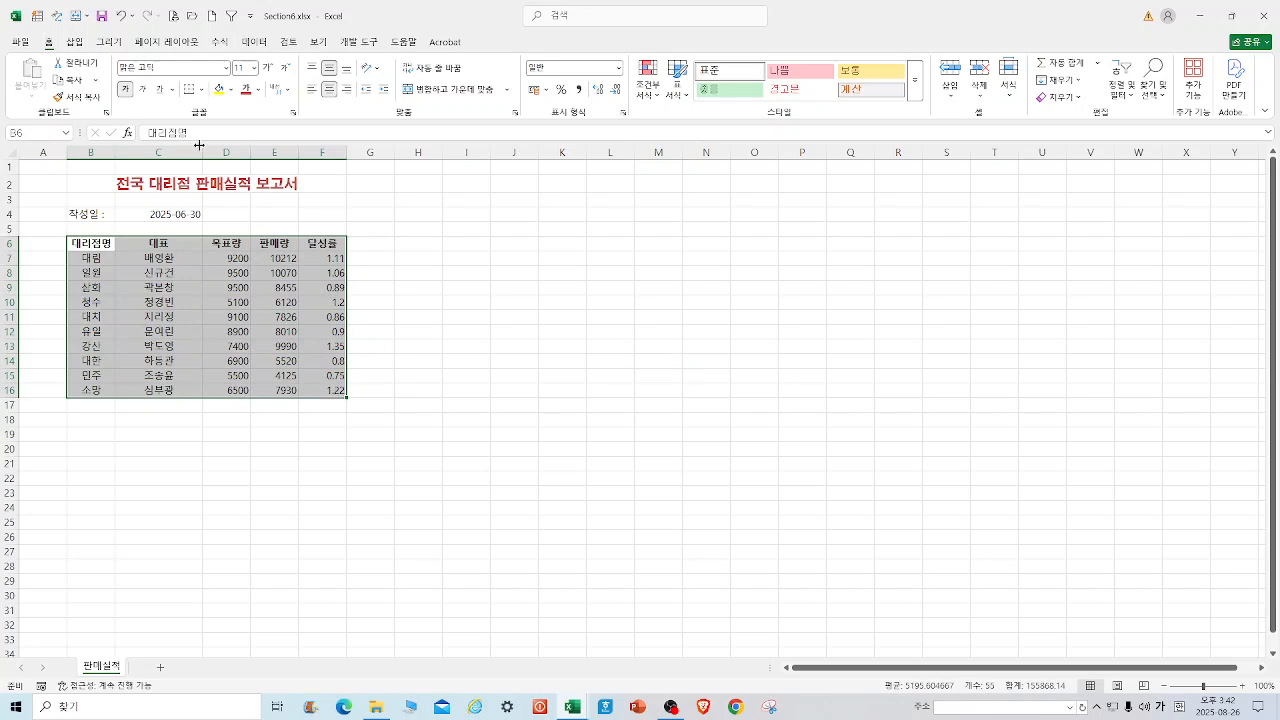
right_click(231, 313)
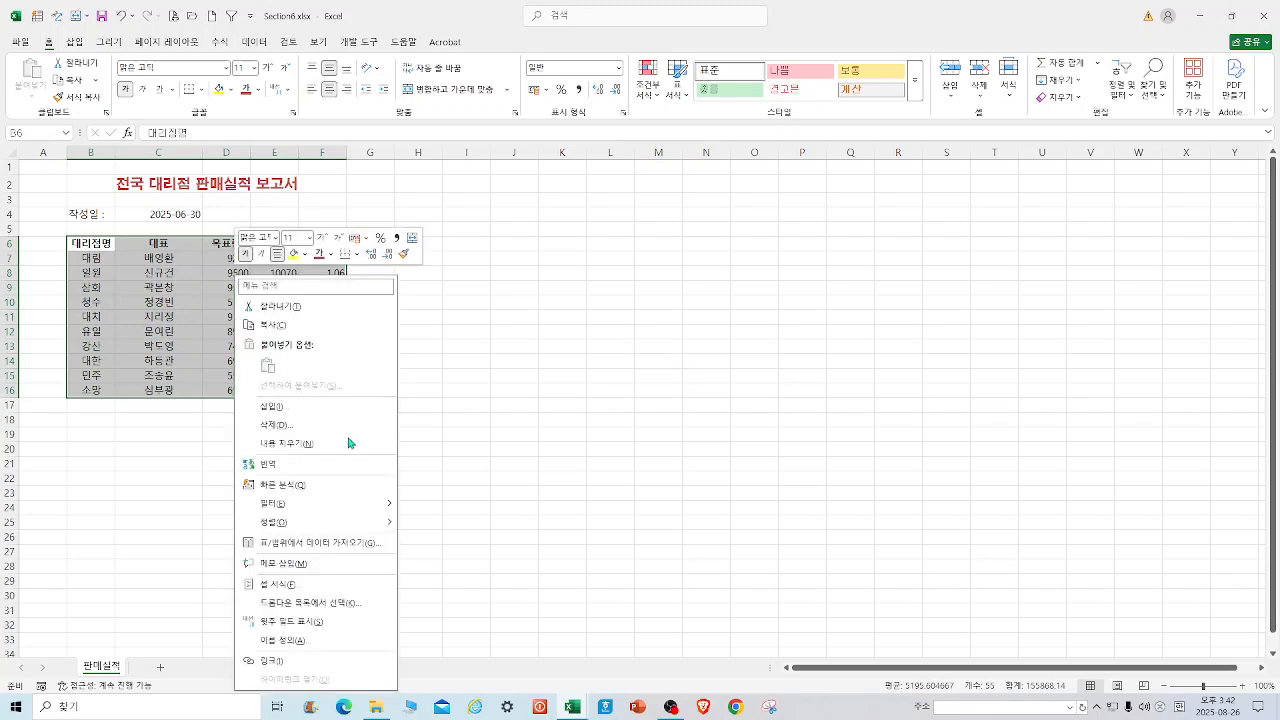
click(282, 584)
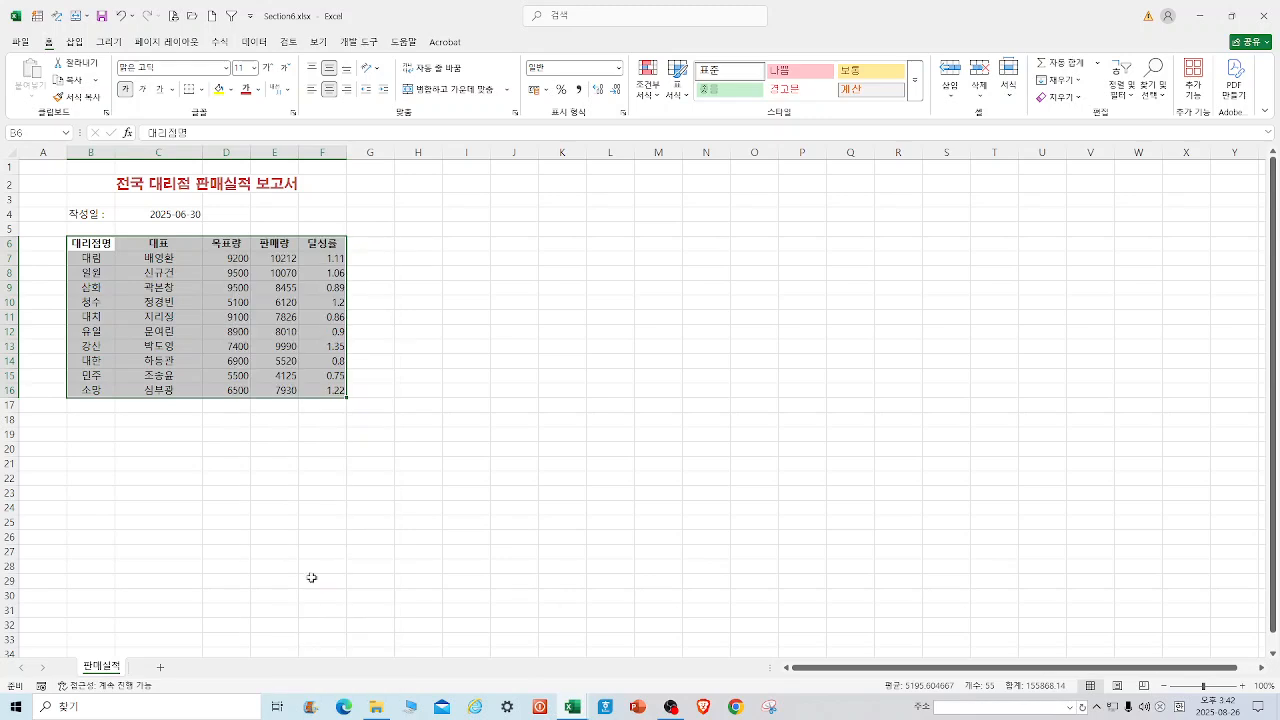
drag(355, 337, 630, 177)
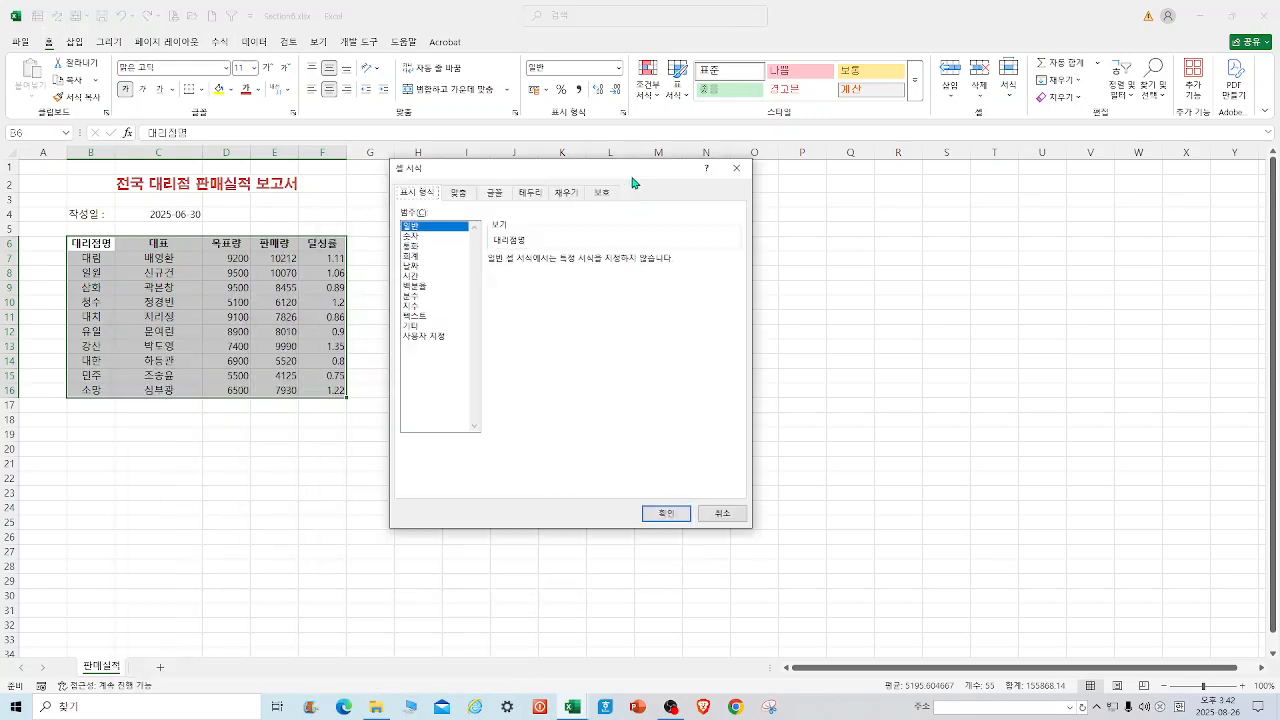
click(533, 195)
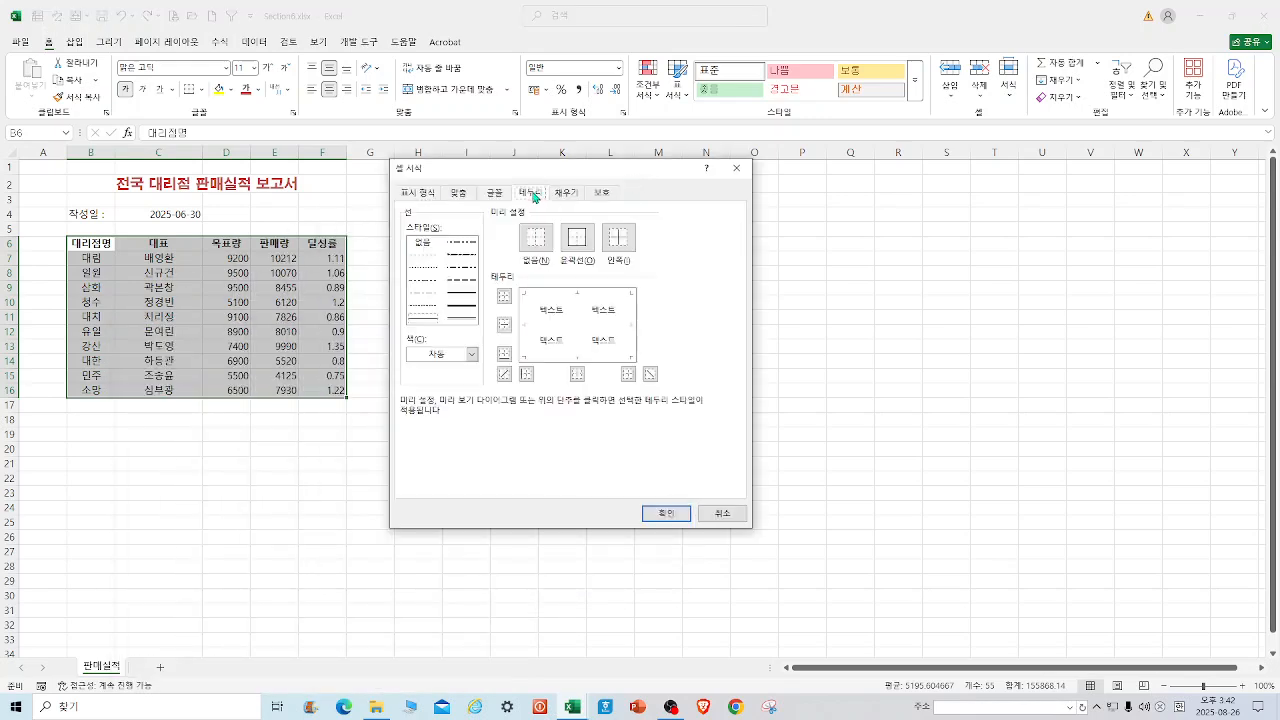
click(527, 374)
click(628, 374)
click(577, 240)
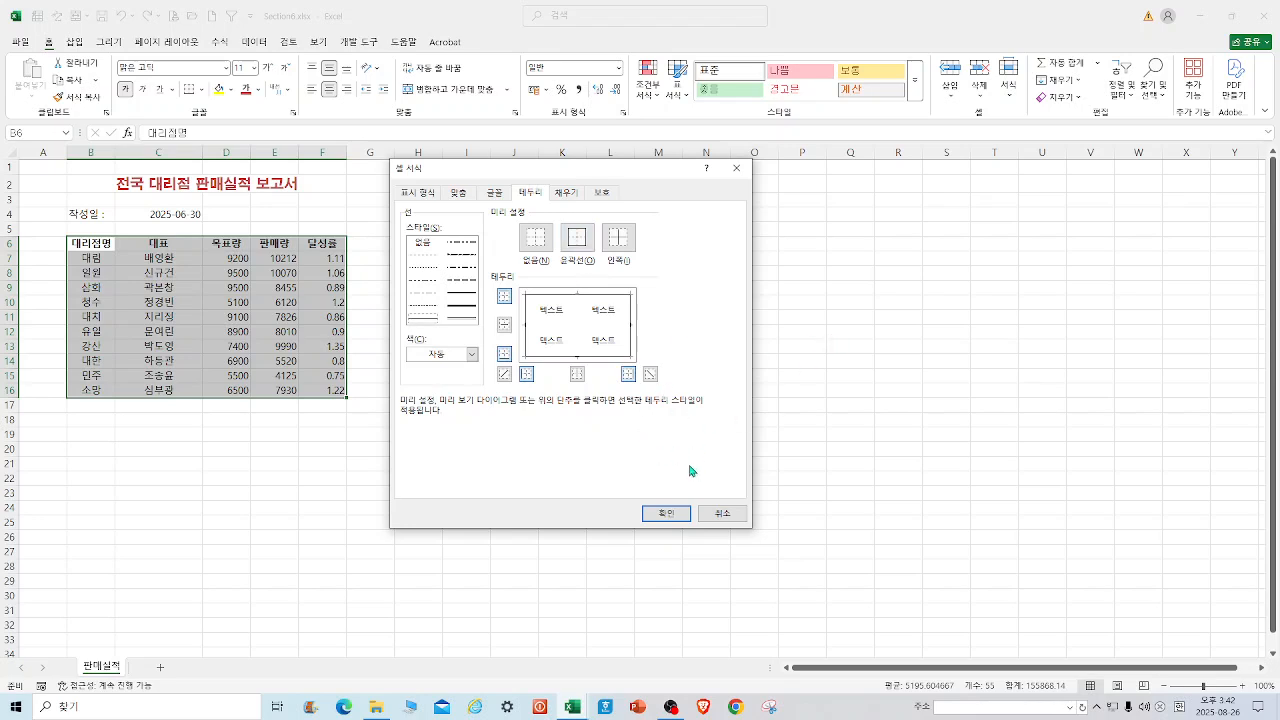
Step: Change the border color to red, reapply the outline to the table B6:F16 and accept the cell formatting
click(474, 362)
click(514, 422)
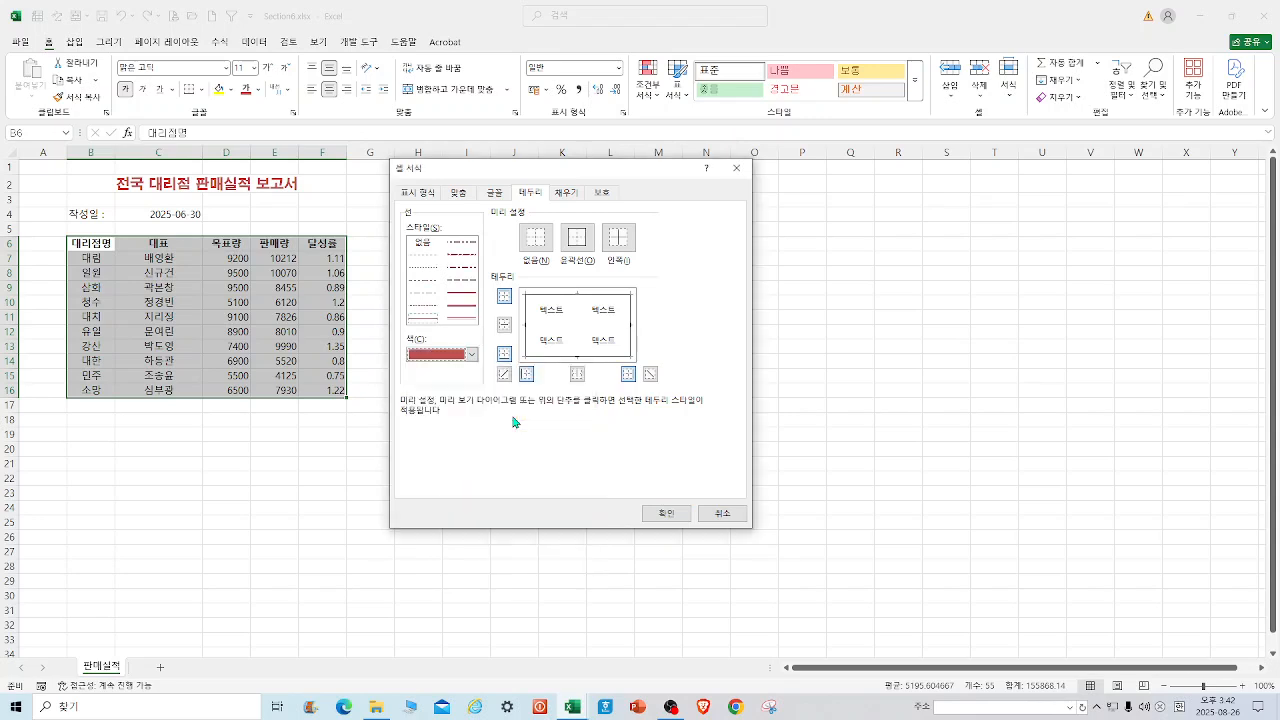
click(577, 237)
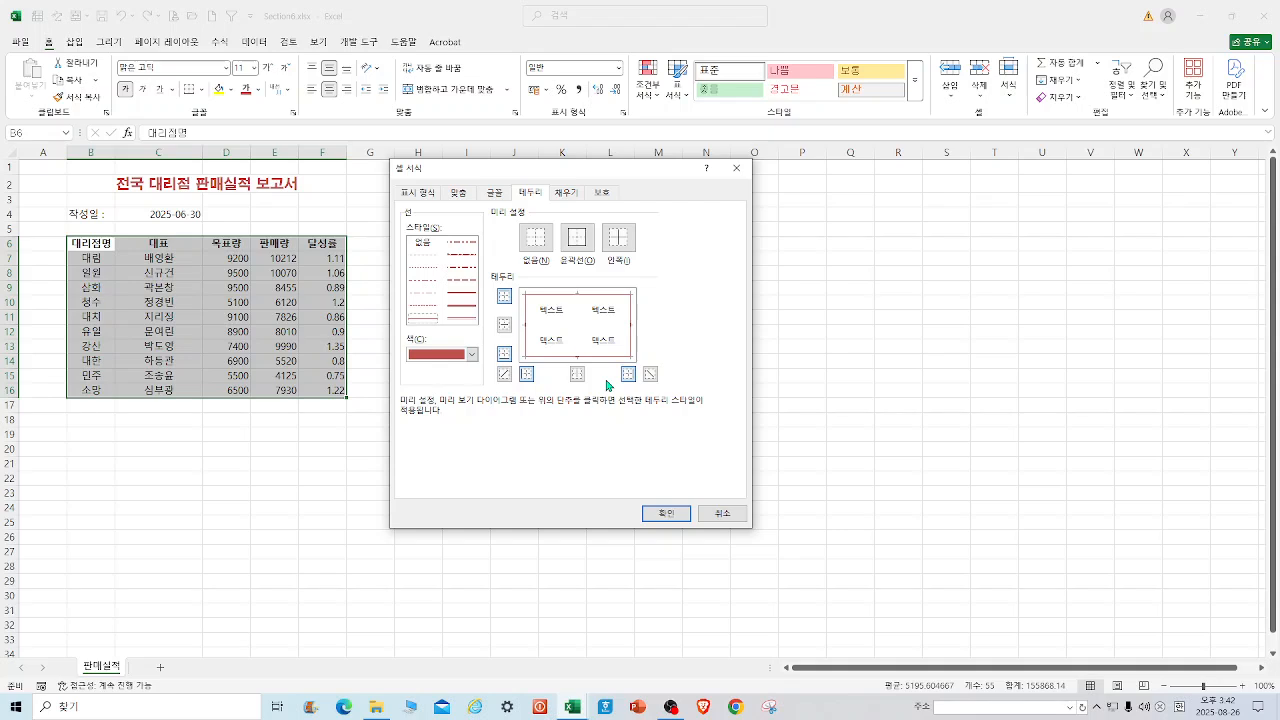
click(670, 510)
click(598, 418)
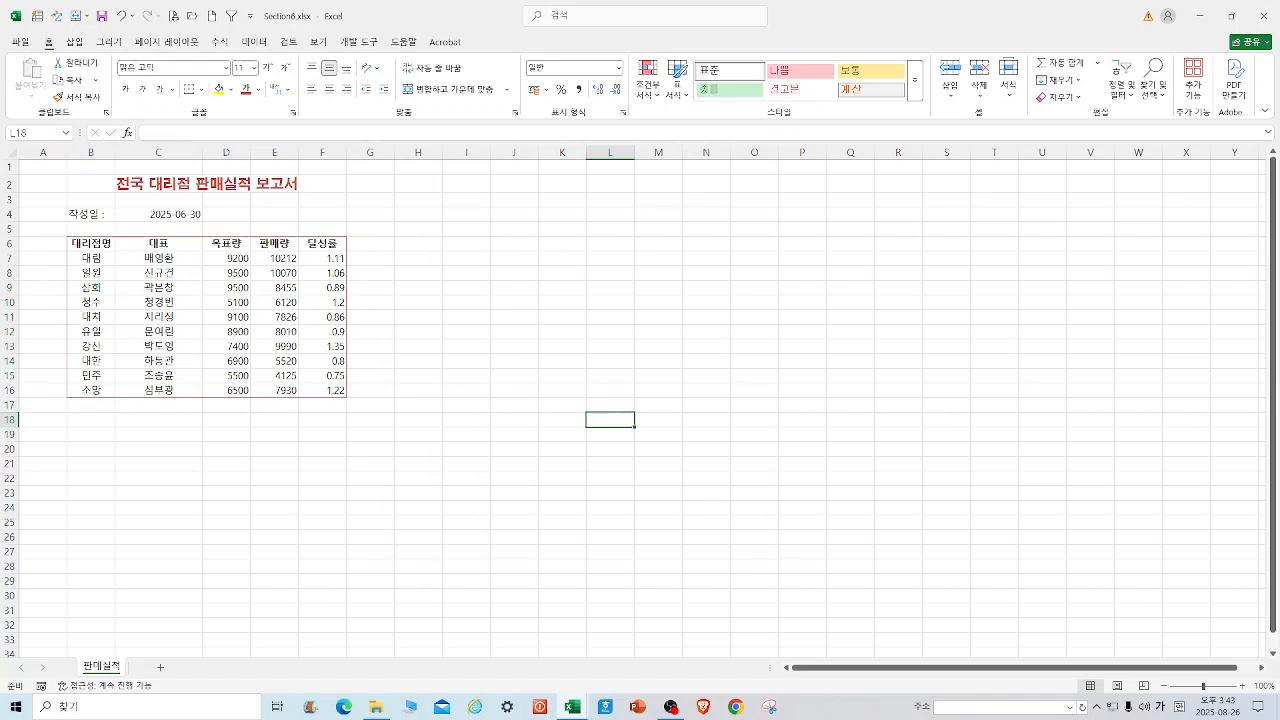
drag(90, 258, 90, 392)
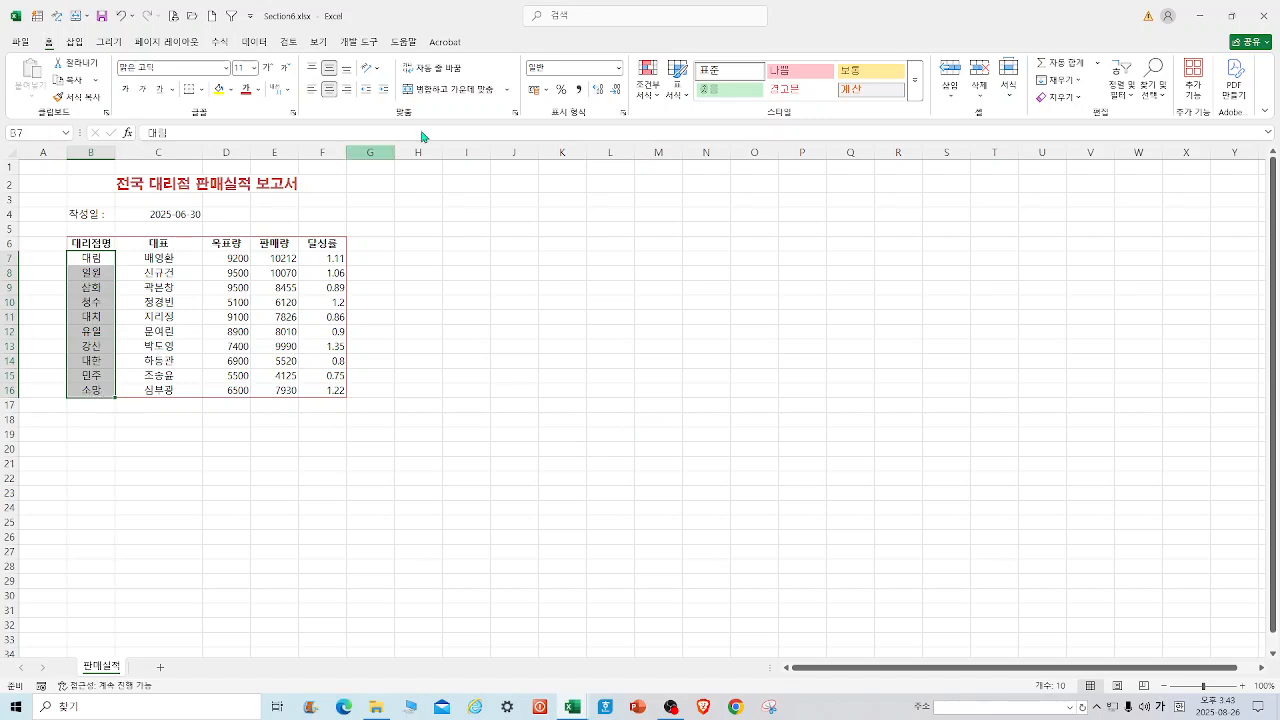
click(231, 90)
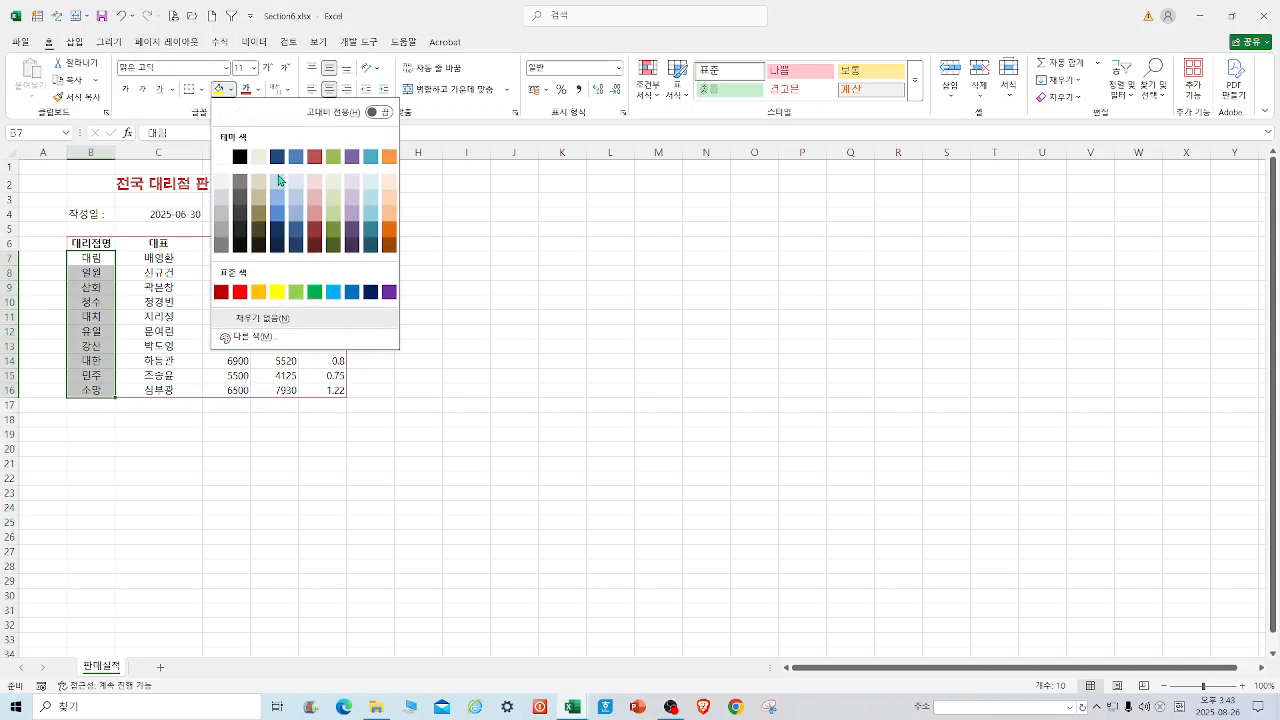
click(289, 347)
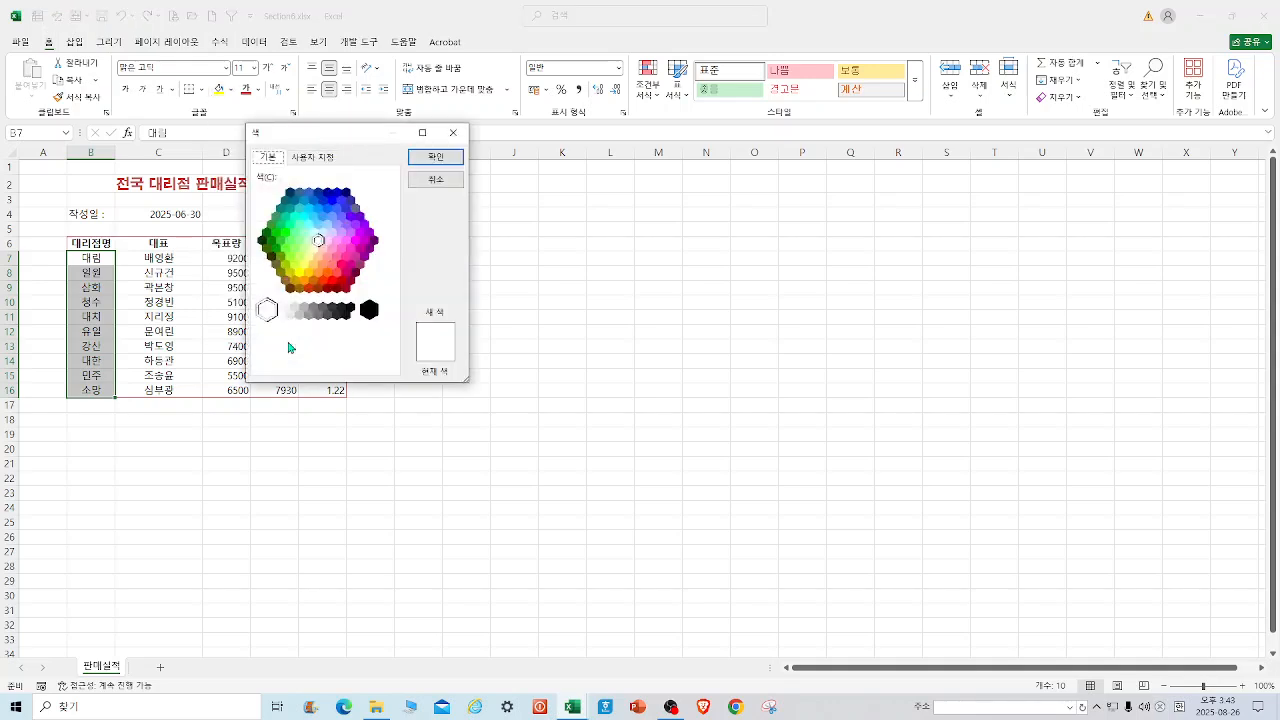
click(453, 133)
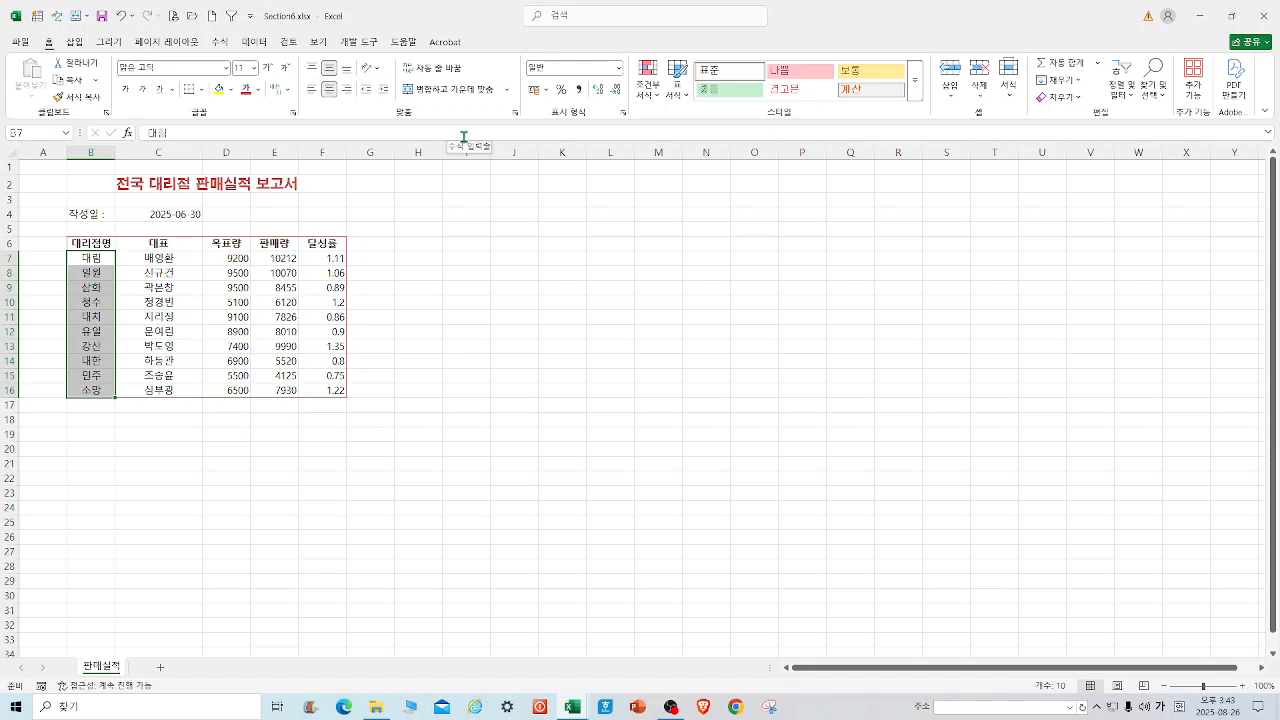
Step: Open the gradient fill effects for the agency name cells B7:B16
right_click(93, 274)
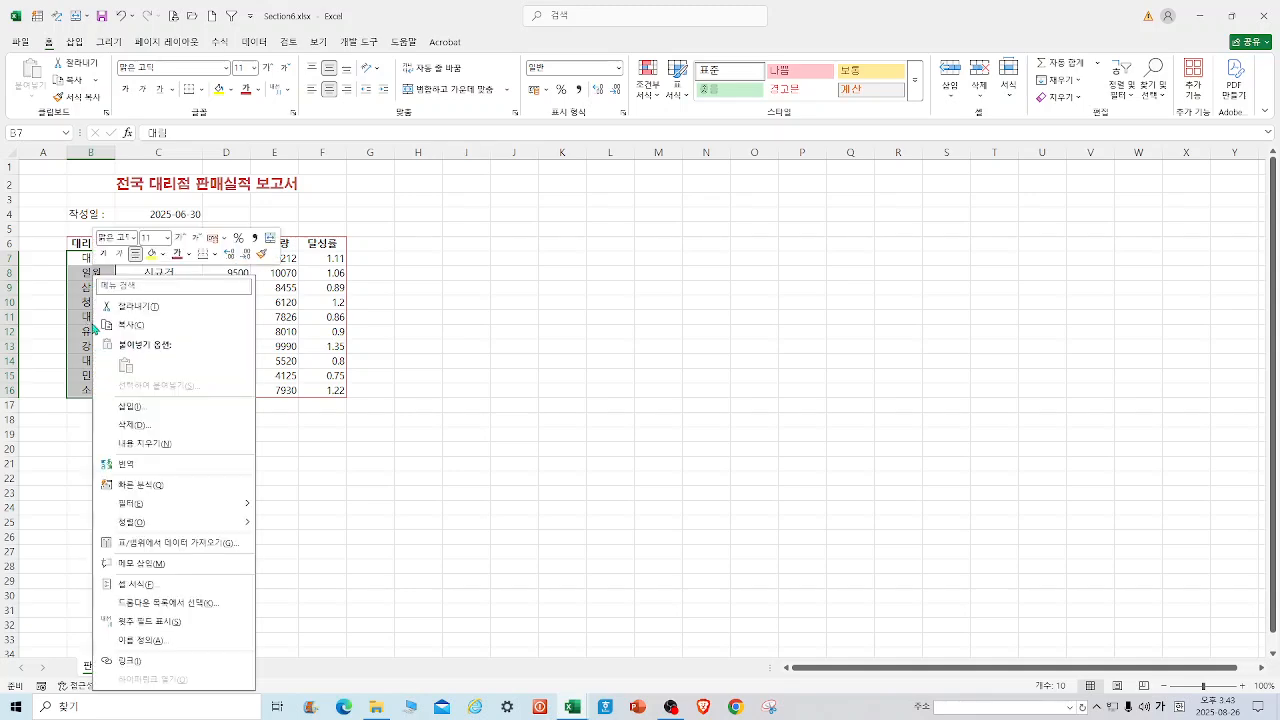
click(136, 584)
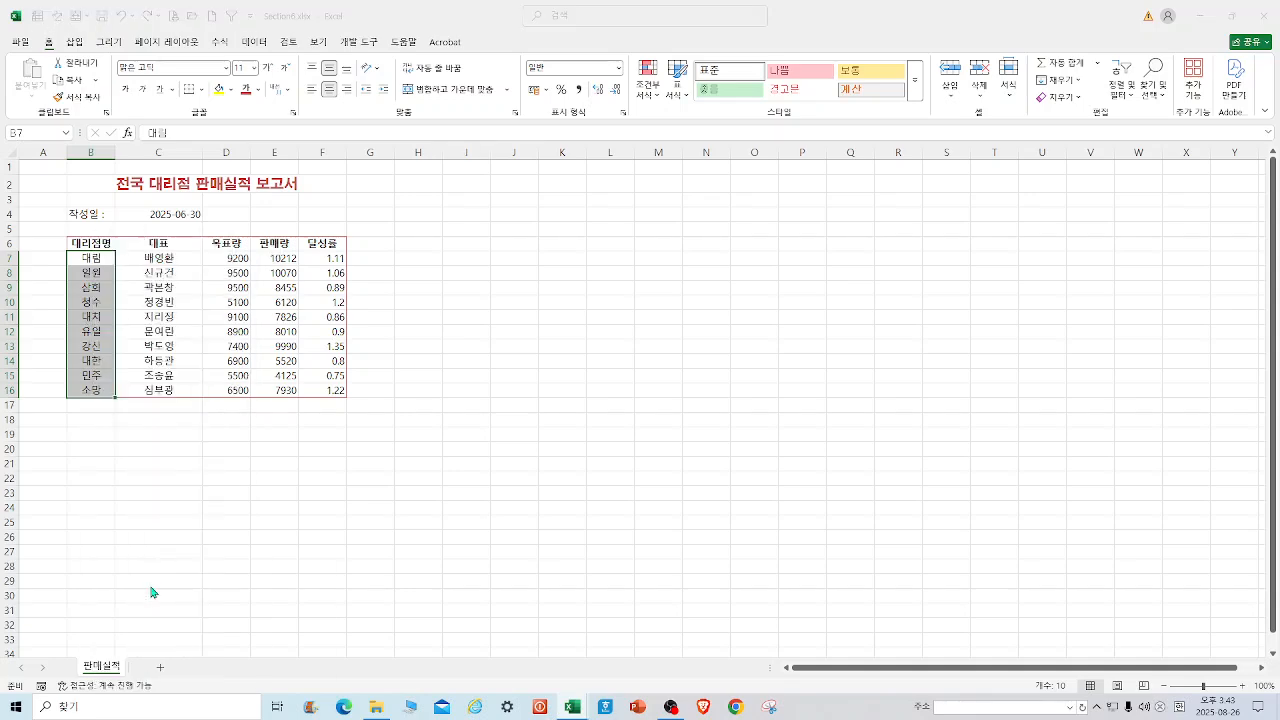
drag(184, 330, 613, 152)
click(576, 174)
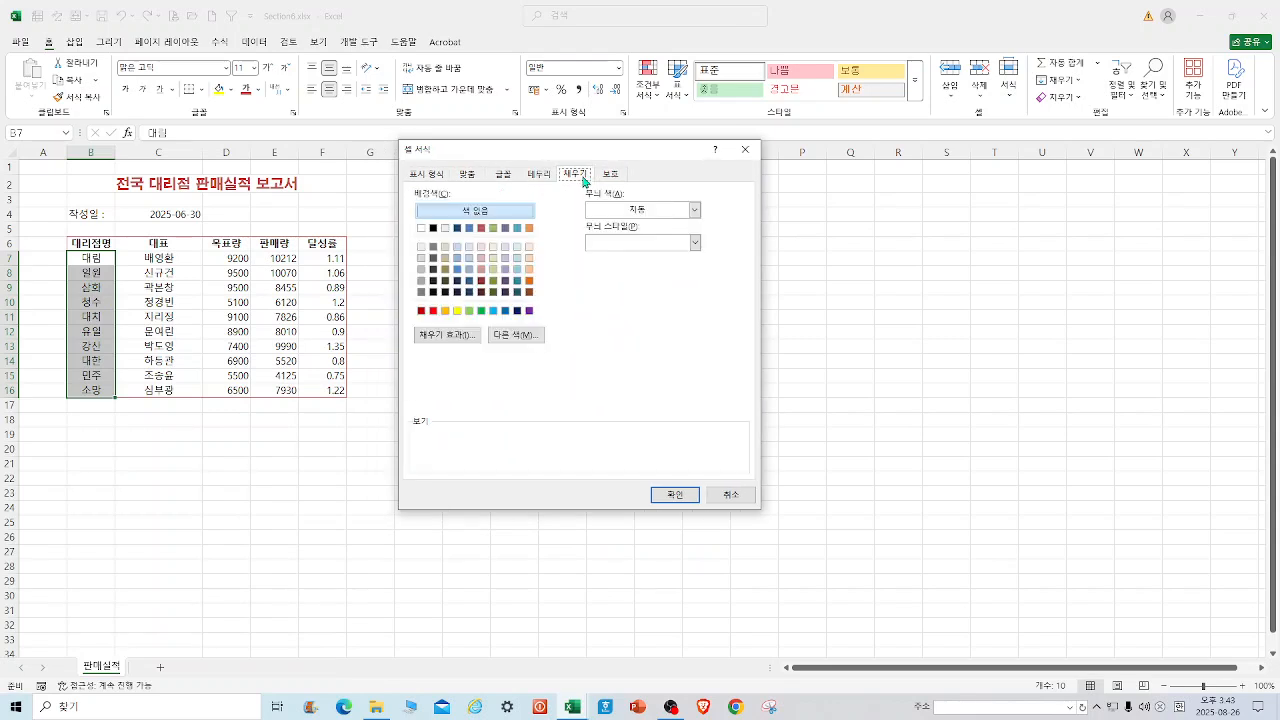
click(466, 338)
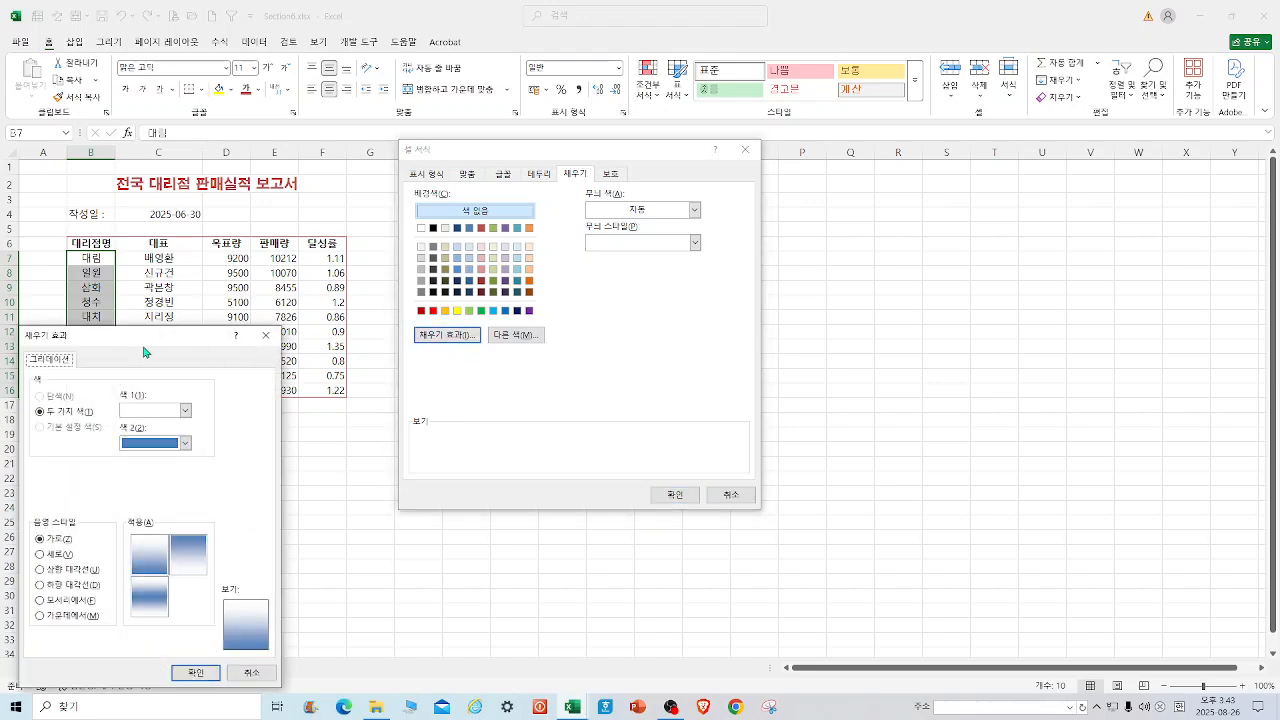
drag(165, 349, 828, 190)
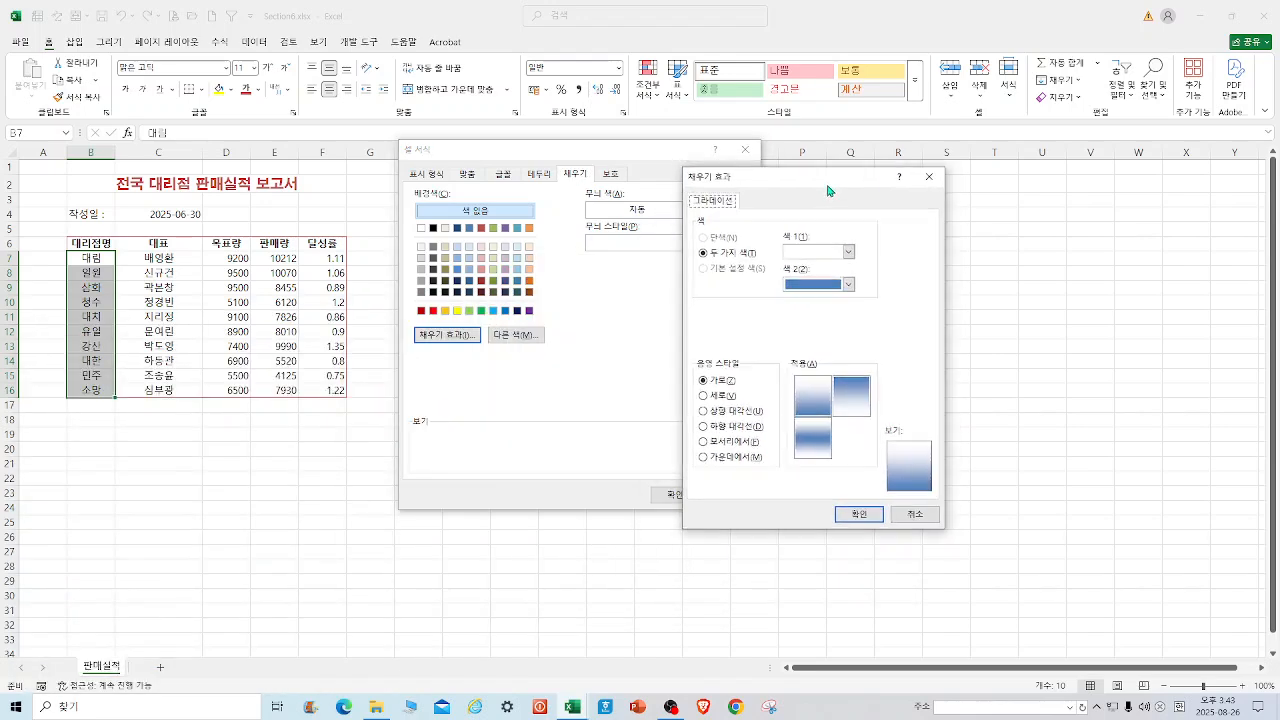
Step: Fill B7:B16 with a two-color gradient from orange to white in the horizontal (가로) shading style and accept the cell formatting
click(848, 252)
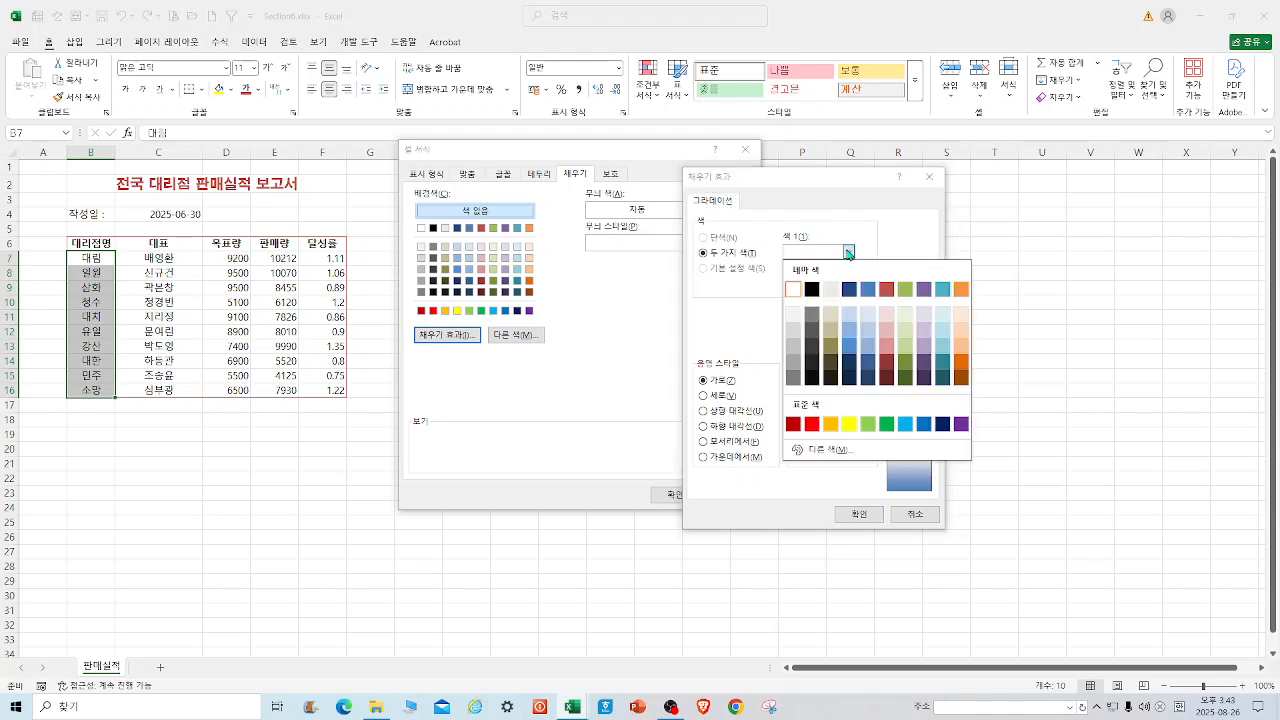
click(960, 290)
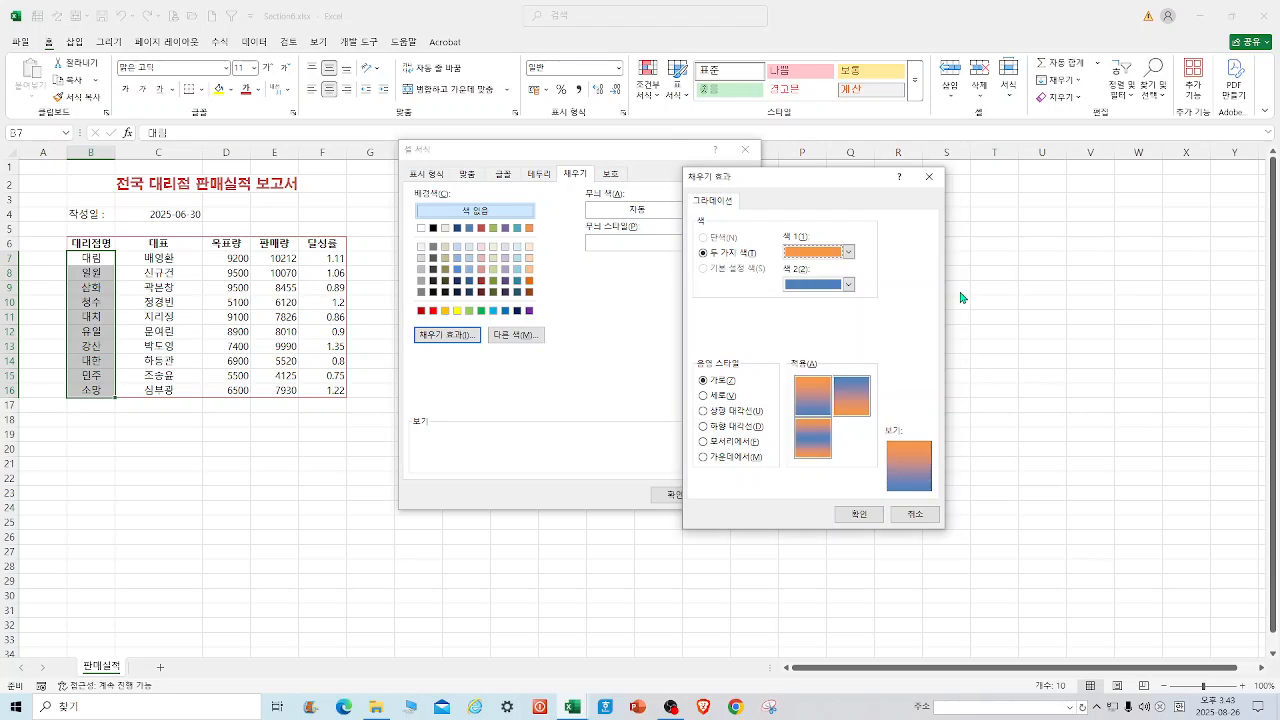
click(848, 285)
click(793, 321)
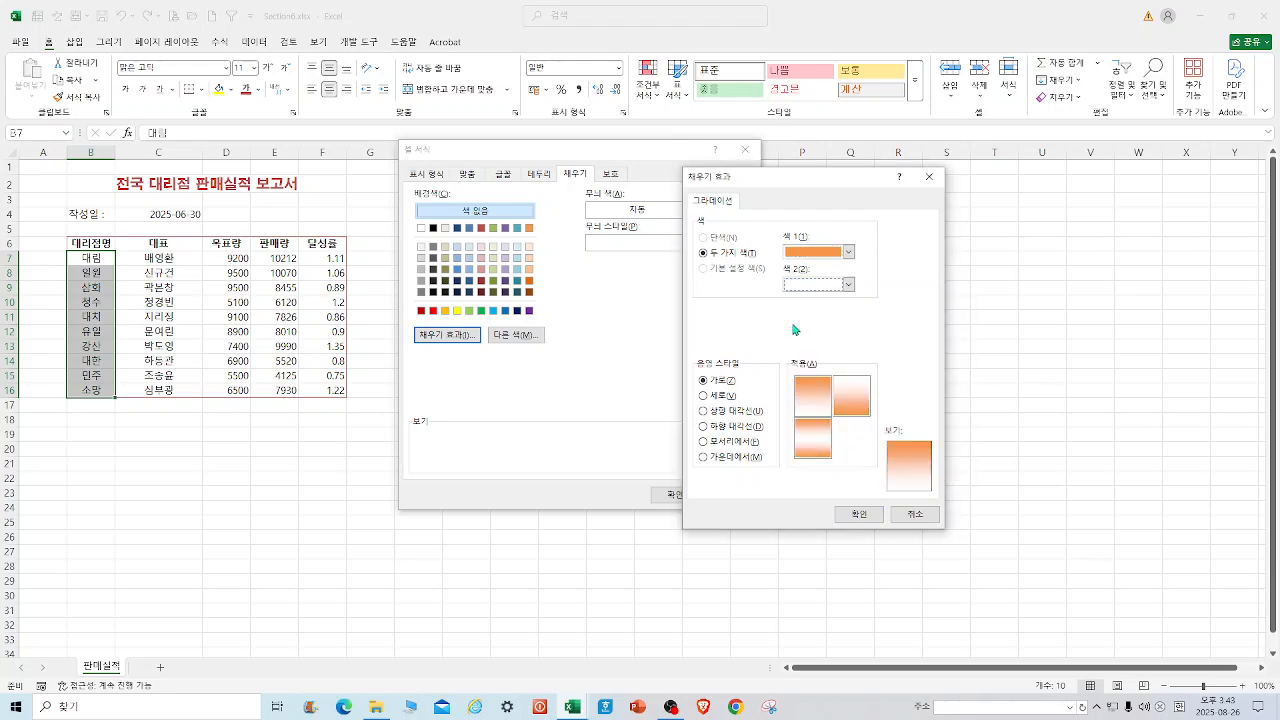
click(820, 409)
click(860, 514)
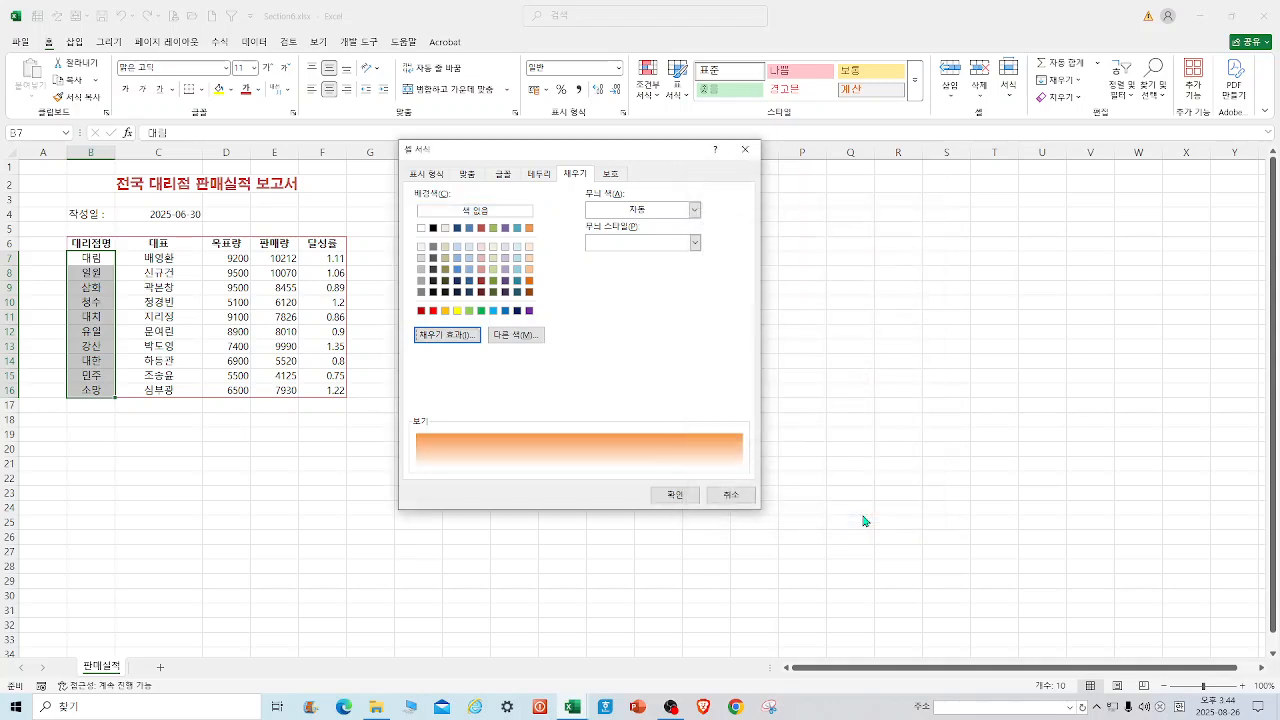
click(675, 497)
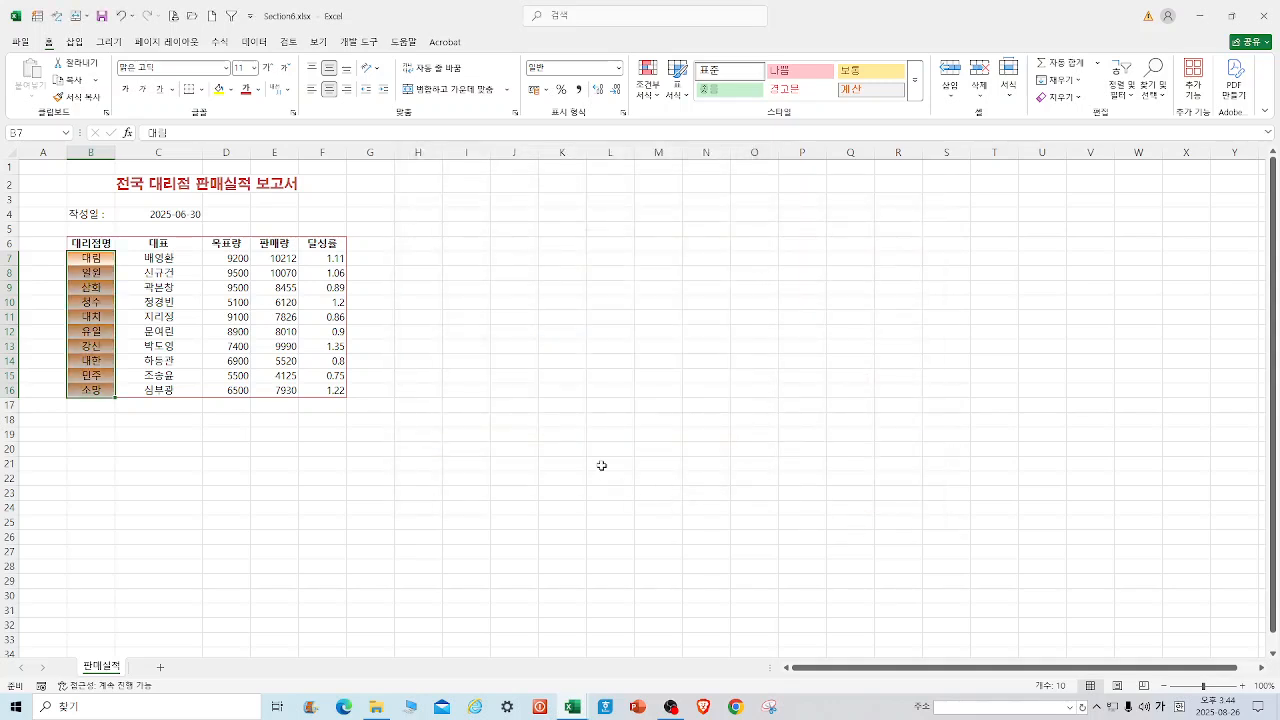
click(540, 433)
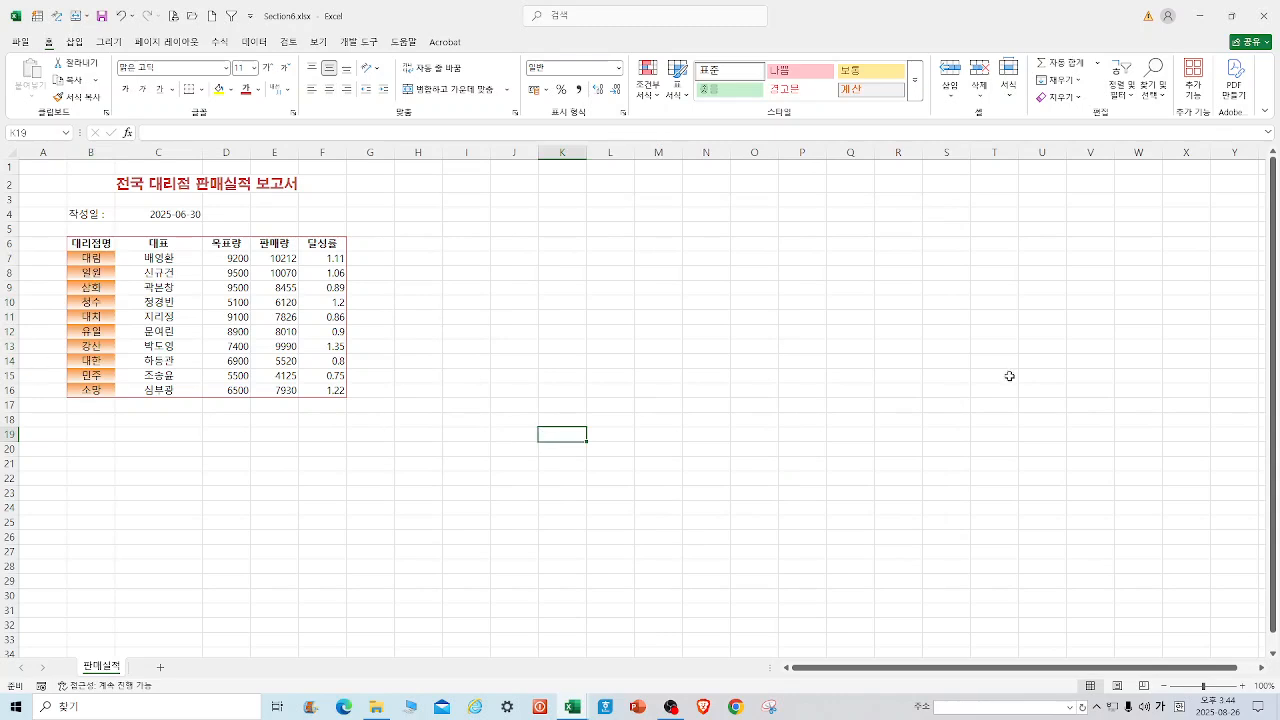
Step: Change the gradient of the agency name cells B7:B16 to the vertical (세로) shading style and accept the cell formatting
drag(88, 257, 92, 386)
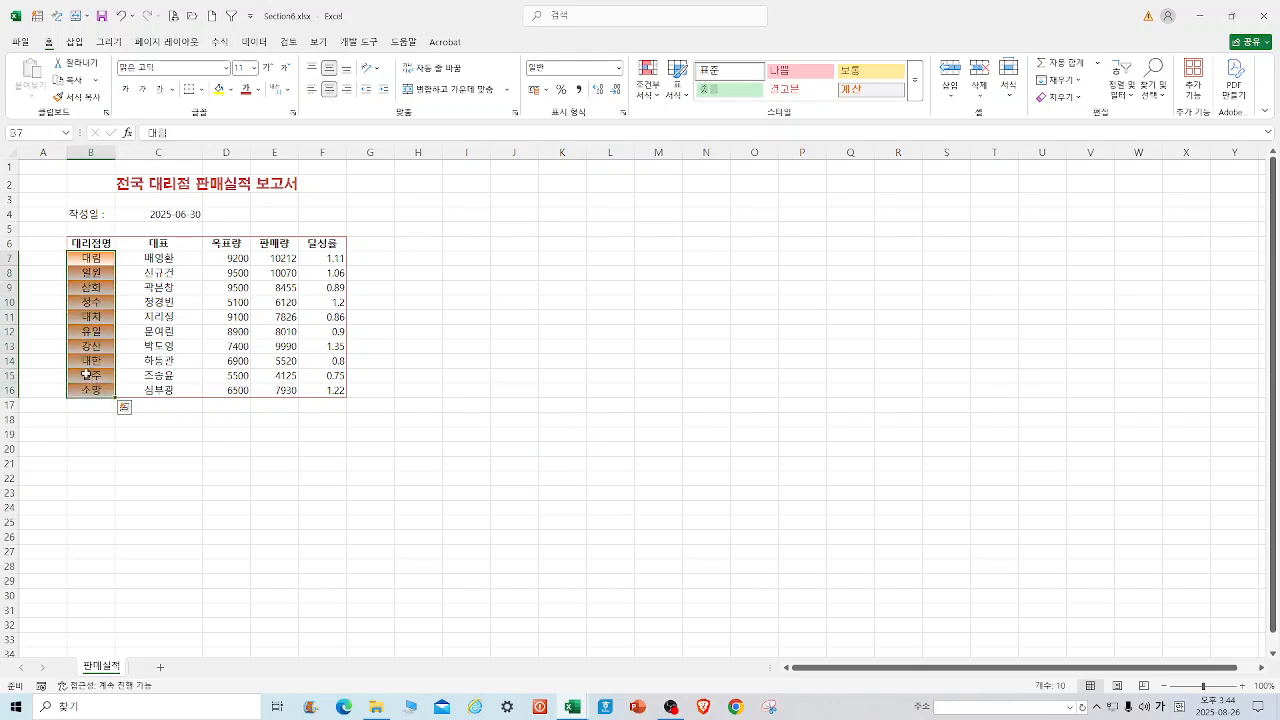
right_click(86, 374)
click(153, 588)
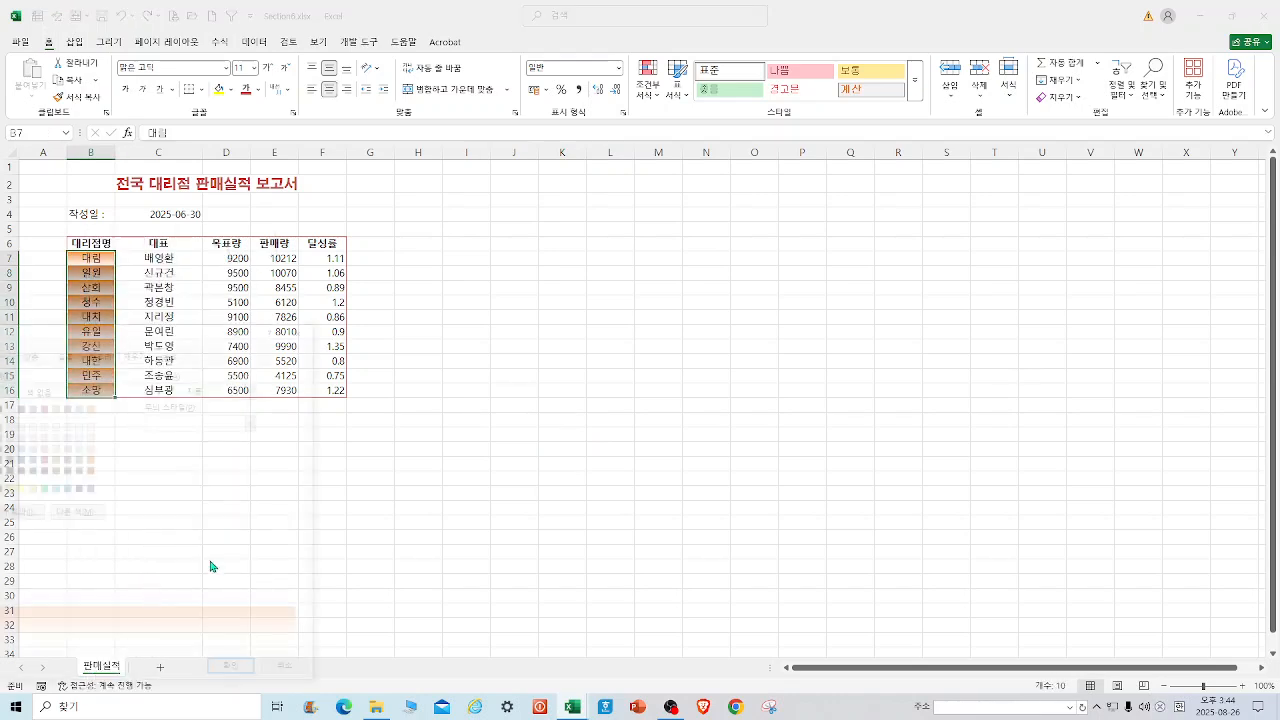
drag(238, 336, 853, 69)
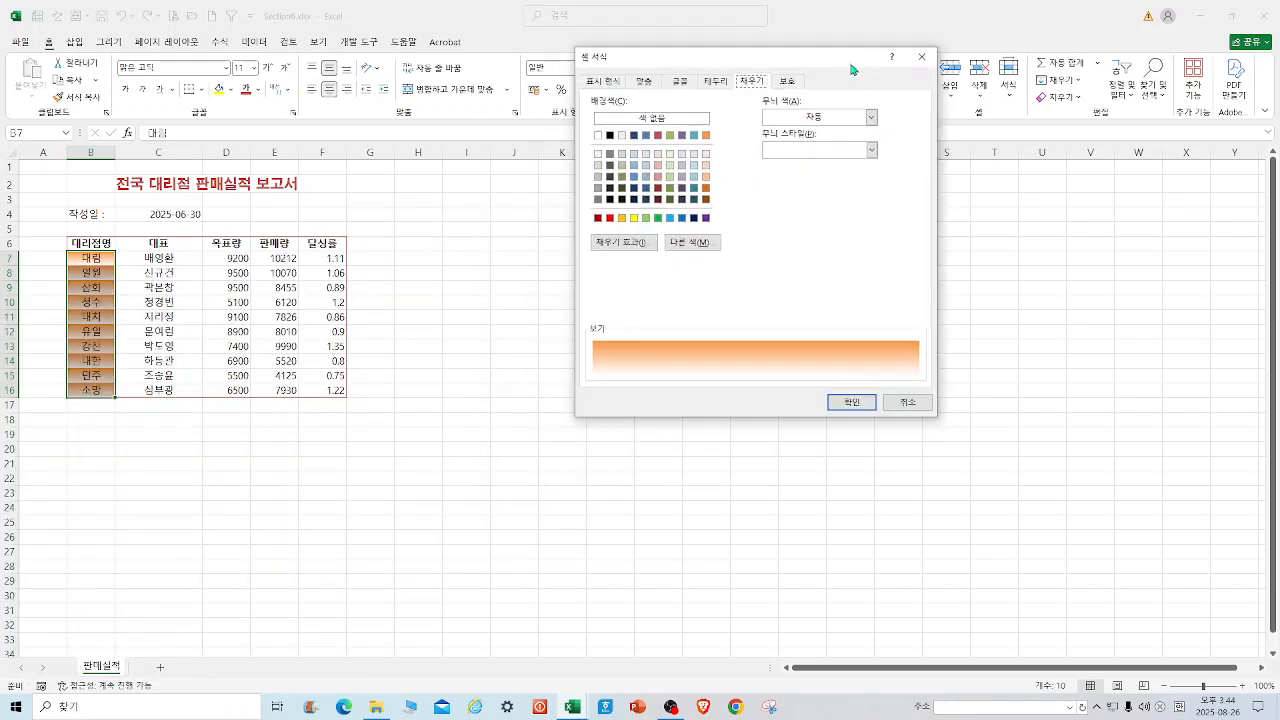
click(642, 245)
drag(137, 340, 790, 127)
click(693, 340)
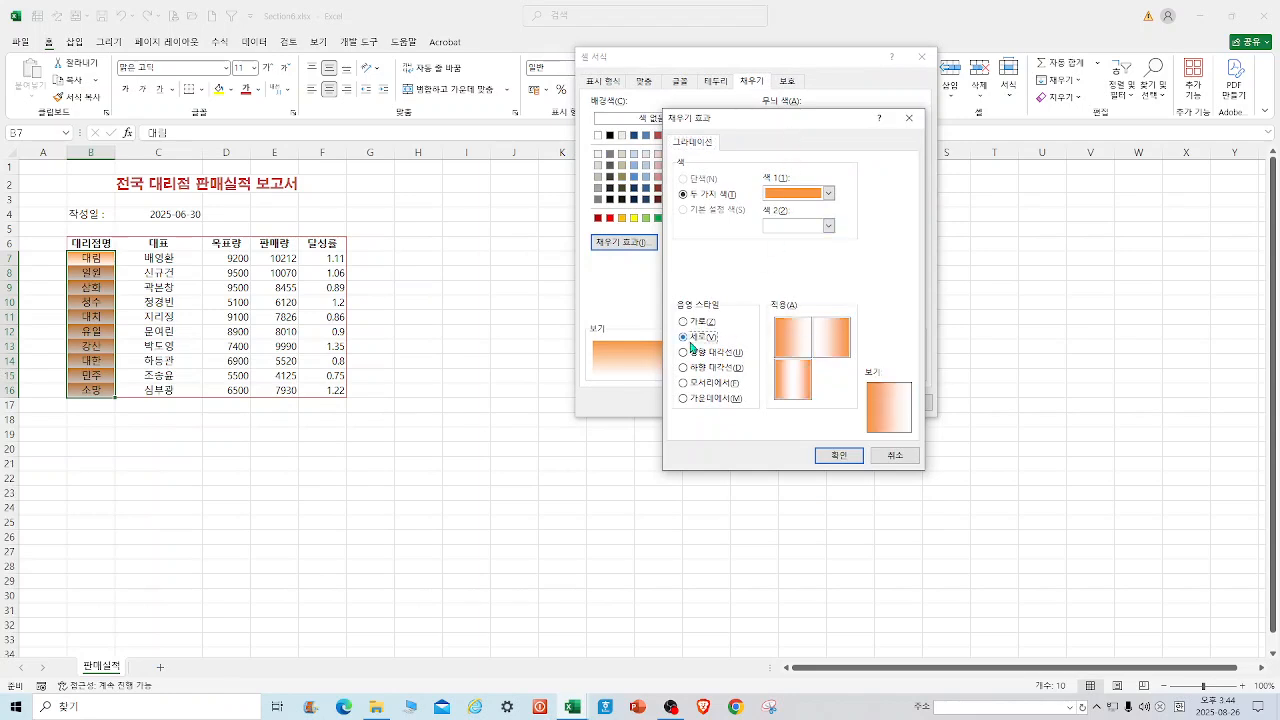
click(836, 455)
click(851, 402)
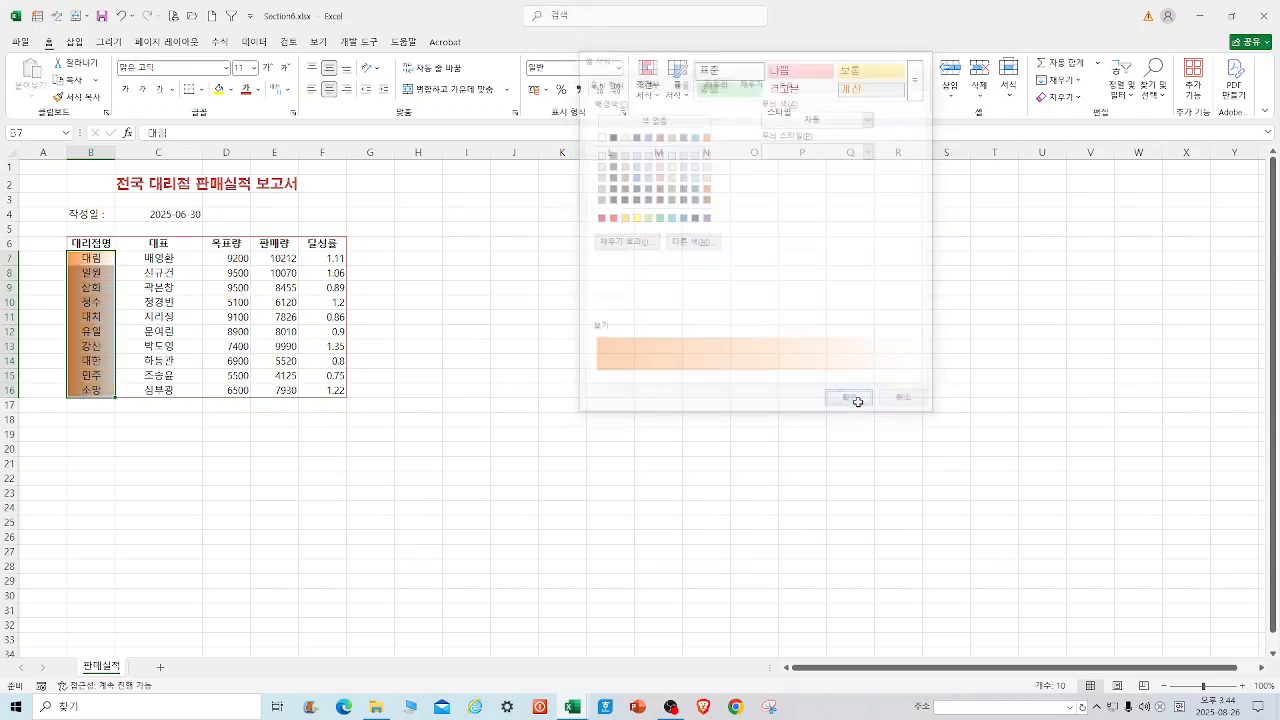
click(414, 468)
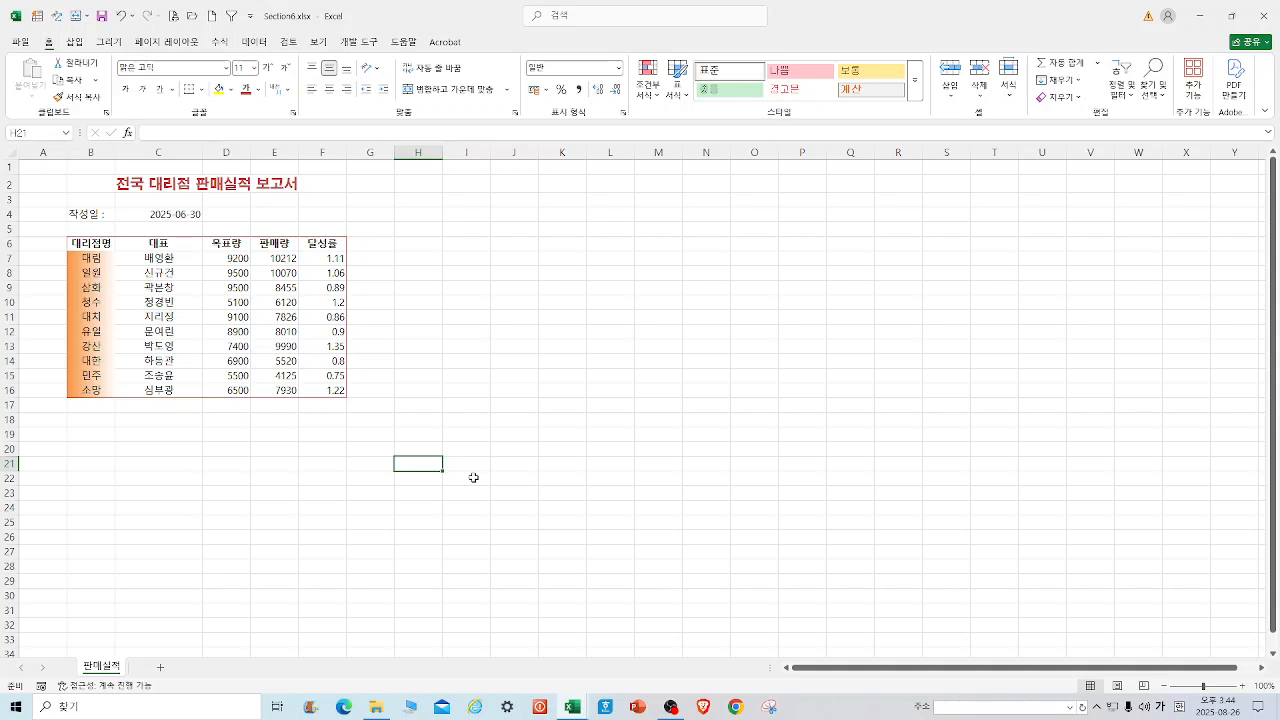
Step: Apply the comma style to the 목표량 and 판매량 values in D7:E16
drag(228, 258, 995, 290)
click(955, 304)
drag(228, 258, 288, 363)
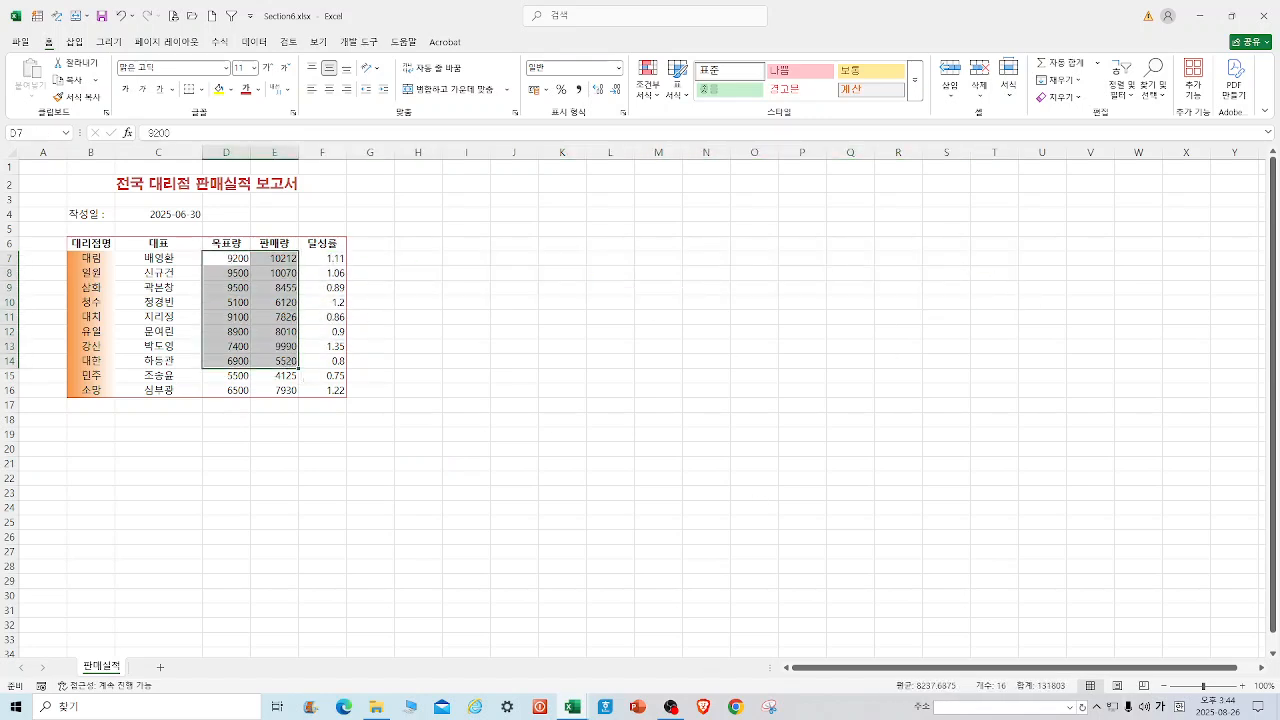
click(514, 434)
drag(225, 262, 287, 393)
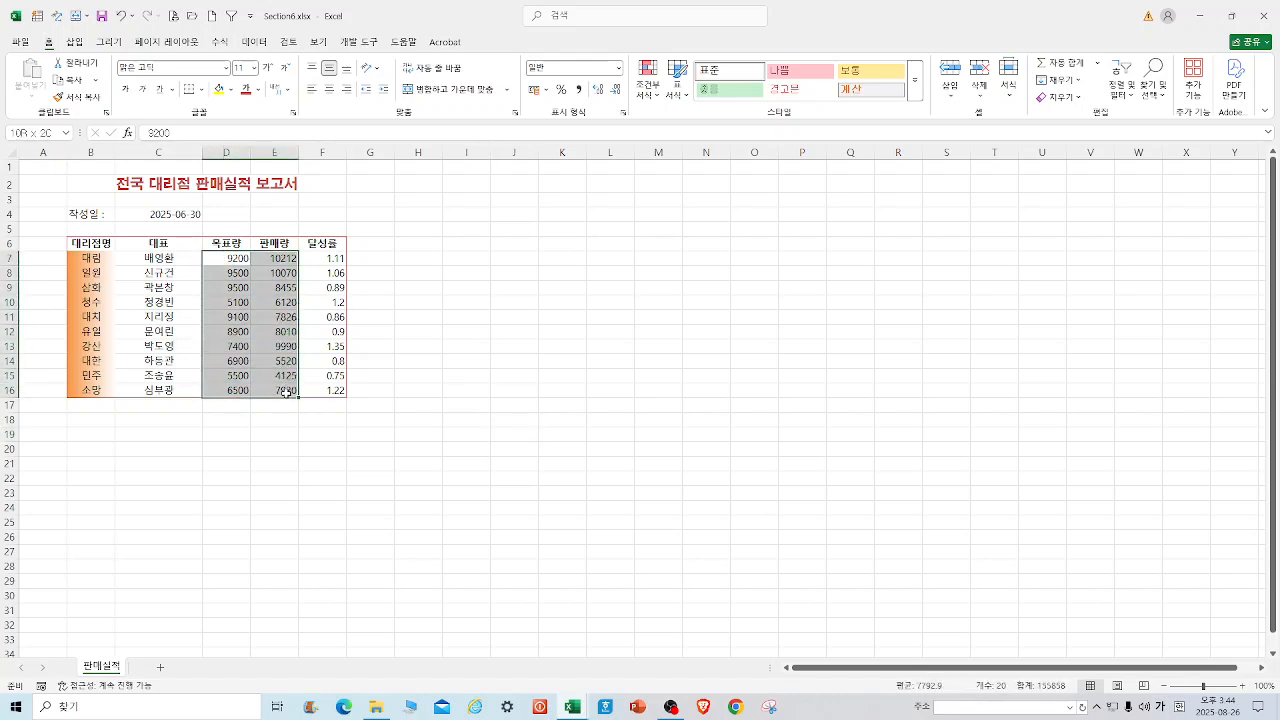
click(579, 89)
click(609, 282)
Step: Apply the percent style to the 달성률 values in F7:F16
drag(330, 259, 332, 392)
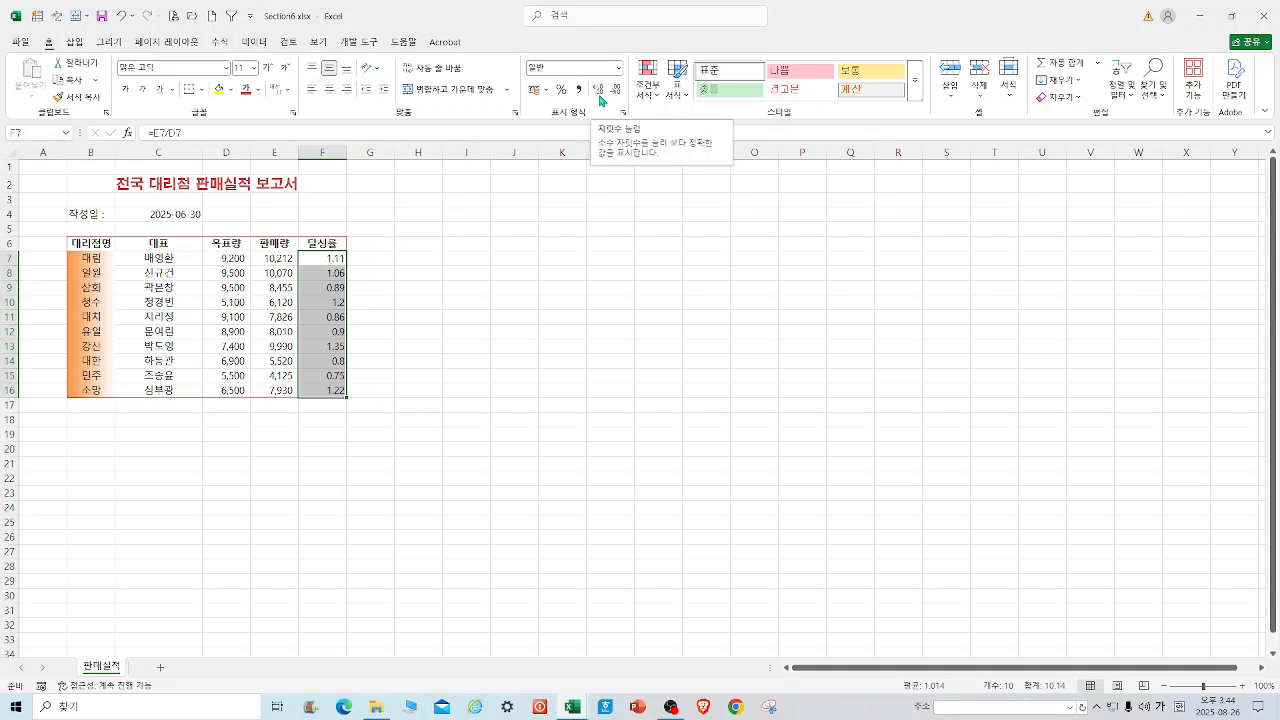
click(561, 90)
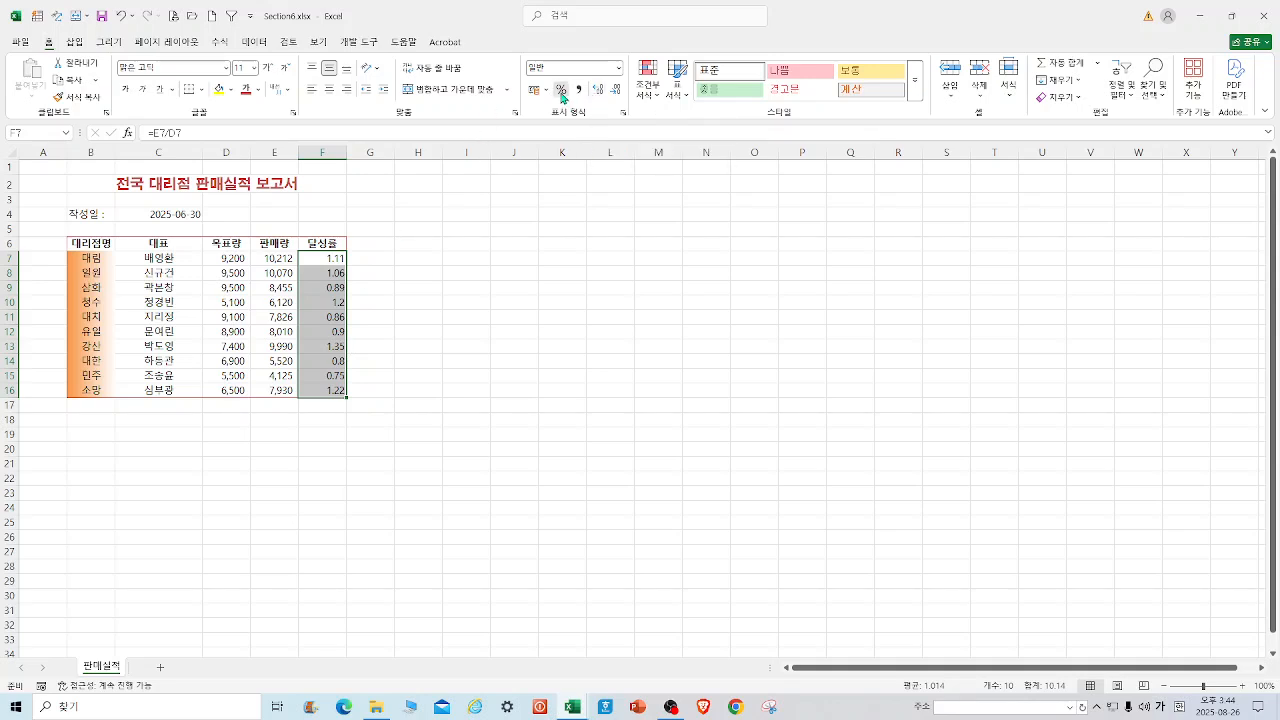
click(577, 322)
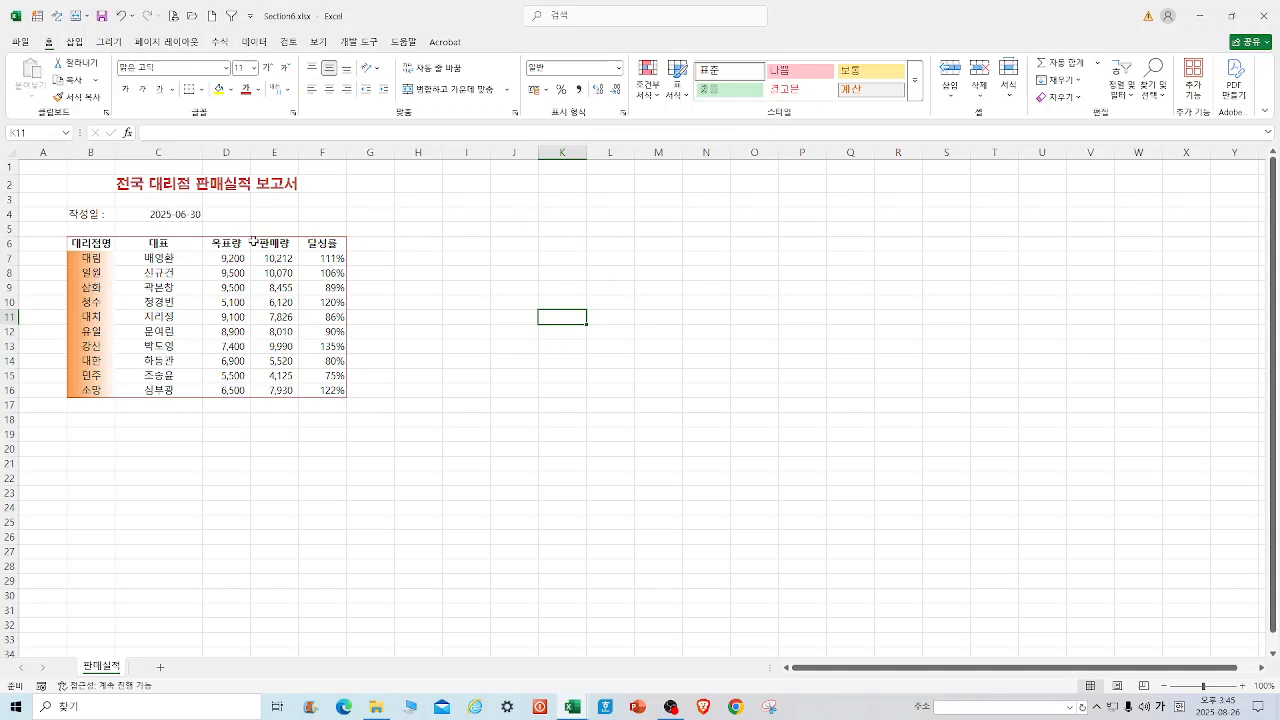
Step: Format the 작성일 date in C4 with the date type 2012년 3월 14일
click(179, 215)
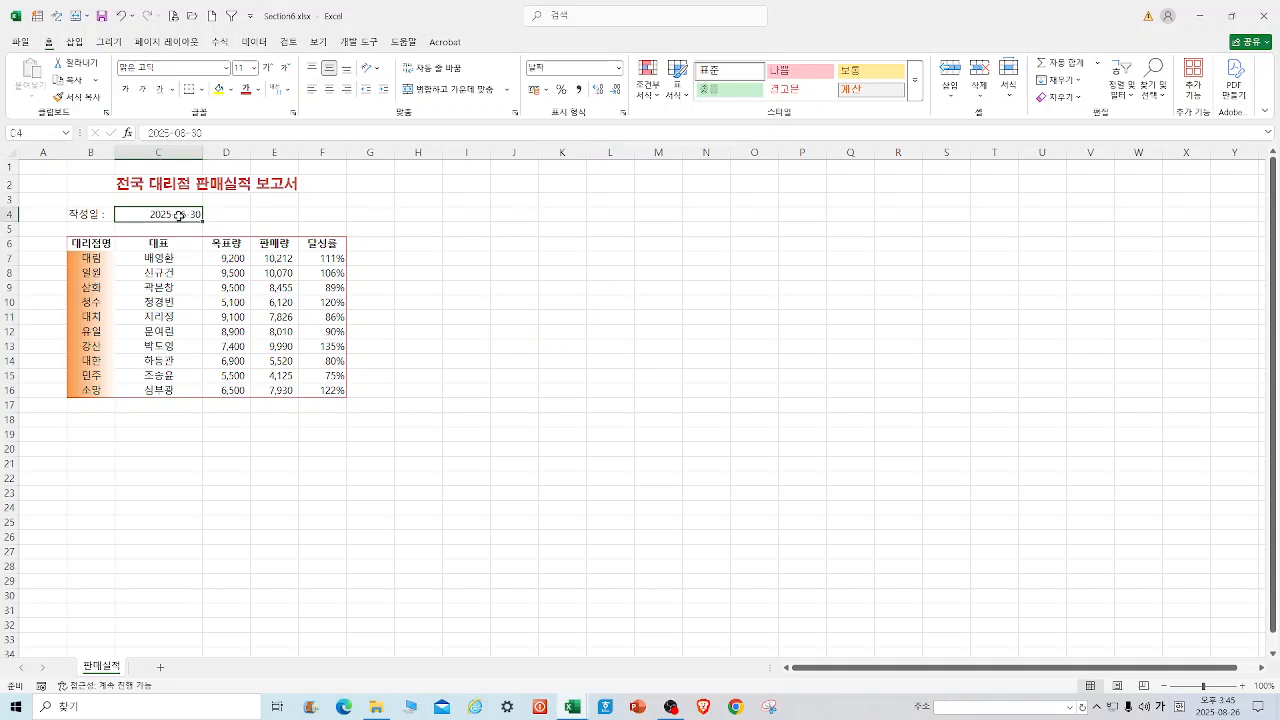
right_click(179, 215)
click(250, 510)
drag(335, 337, 612, 120)
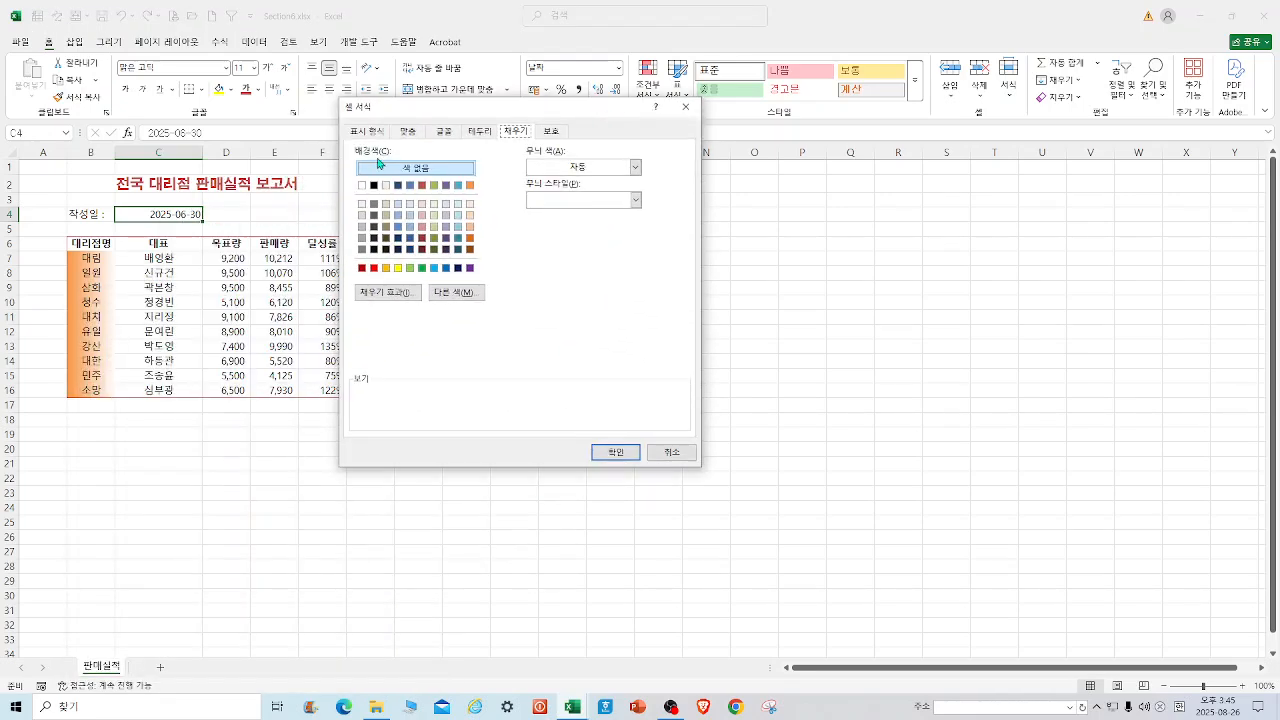
click(368, 131)
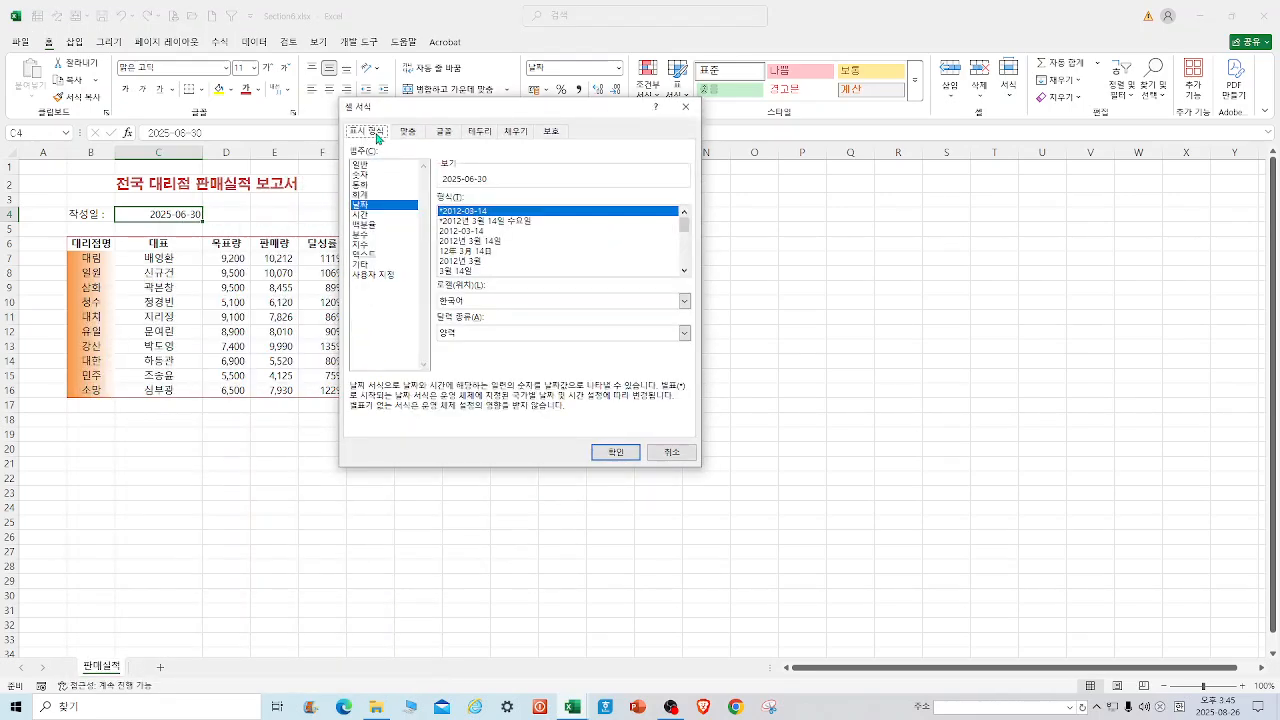
click(478, 243)
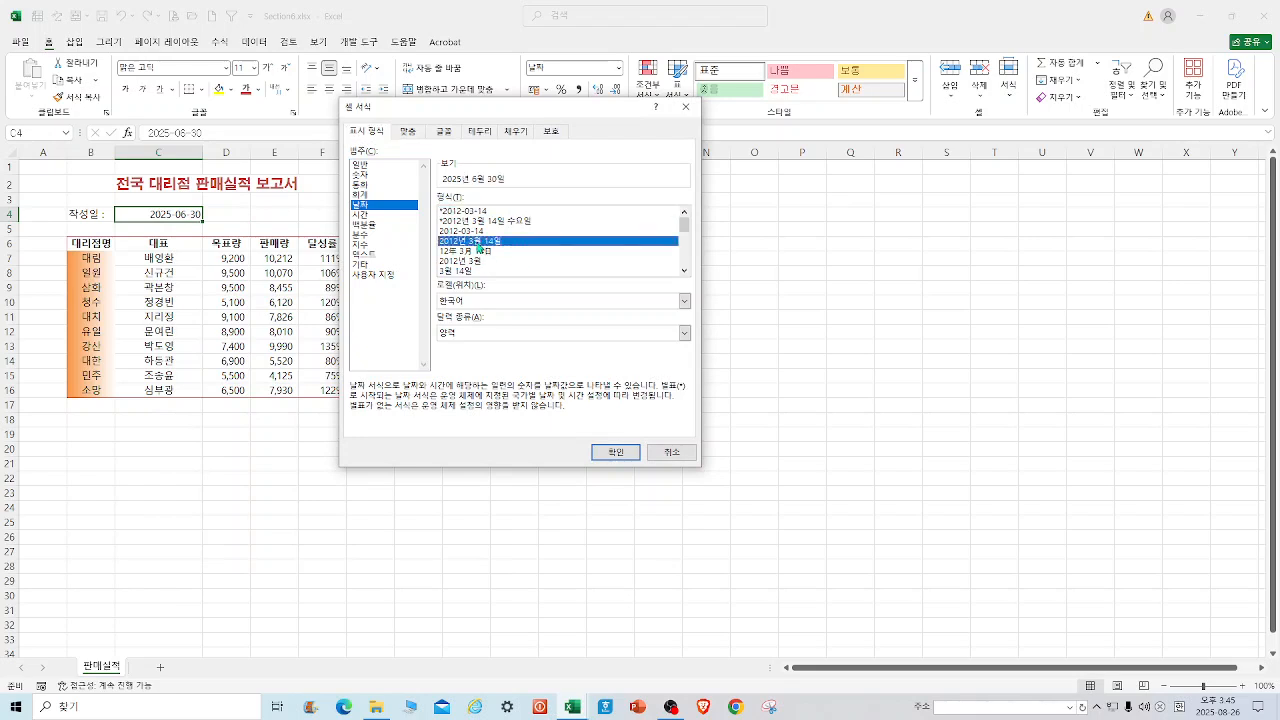
click(615, 452)
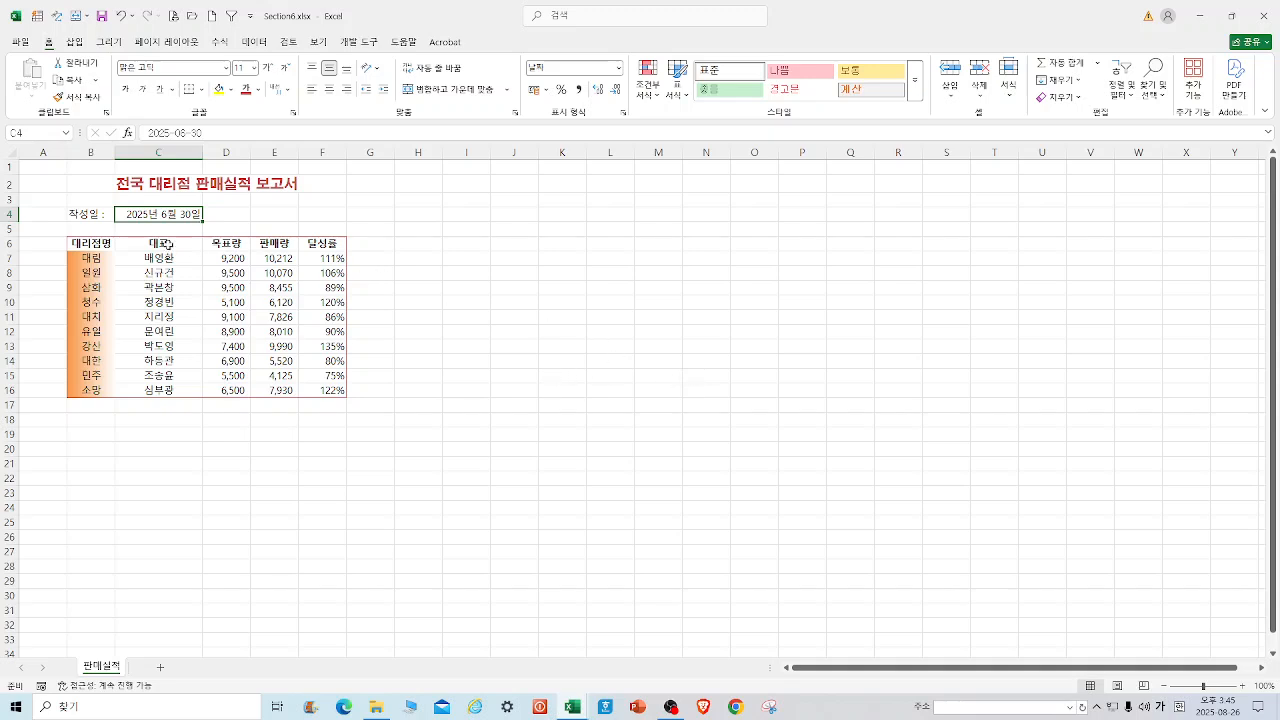
Step: Fill the table headings in B6:F6 with the red theme color
drag(76, 243, 323, 243)
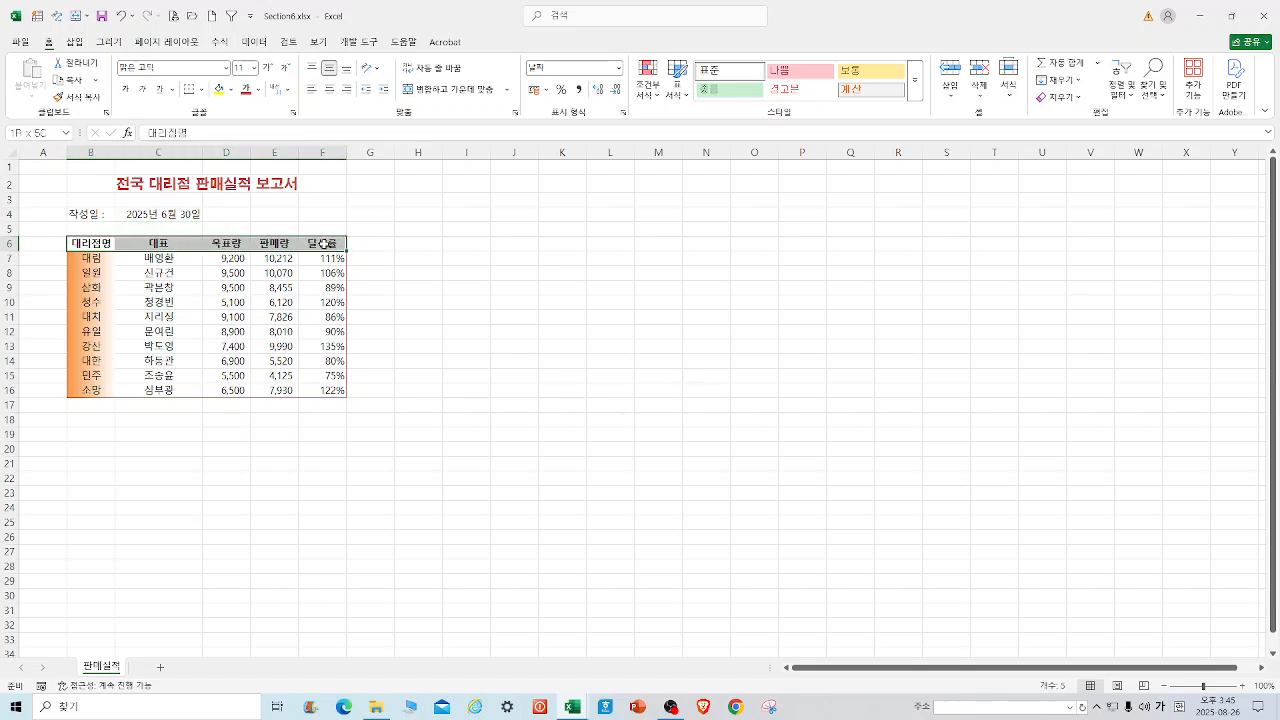
click(231, 90)
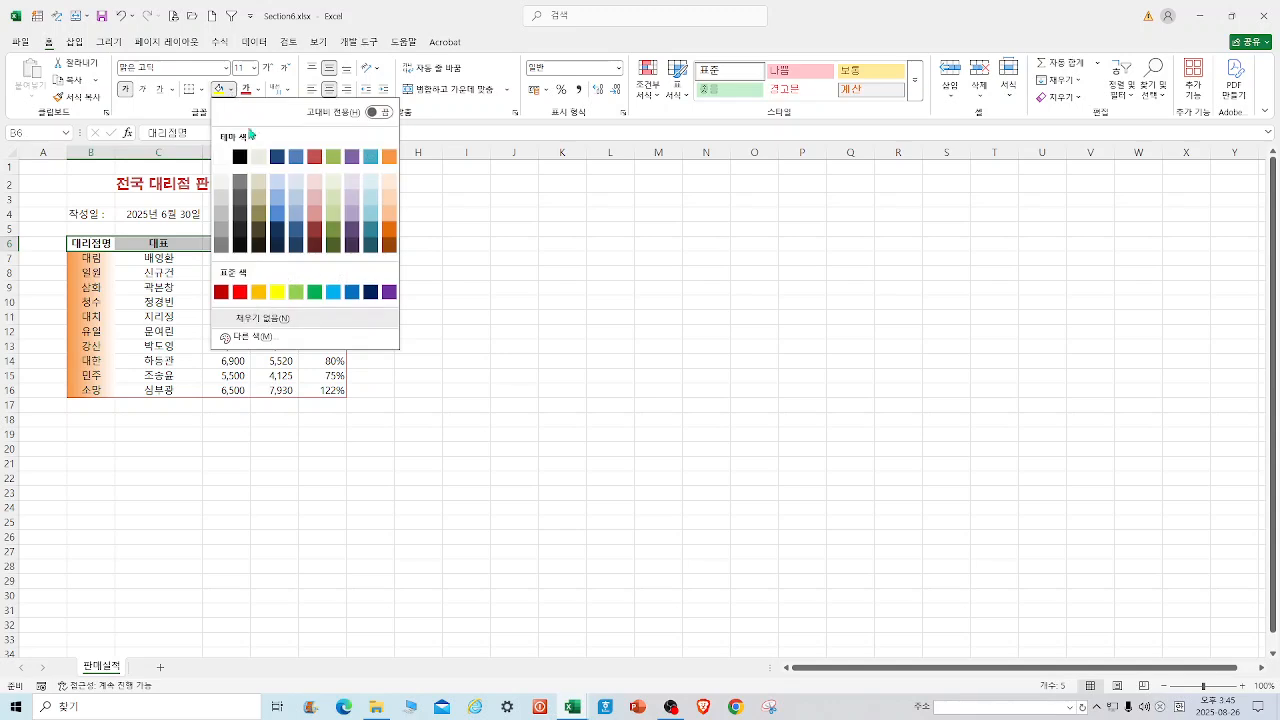
click(316, 156)
click(568, 262)
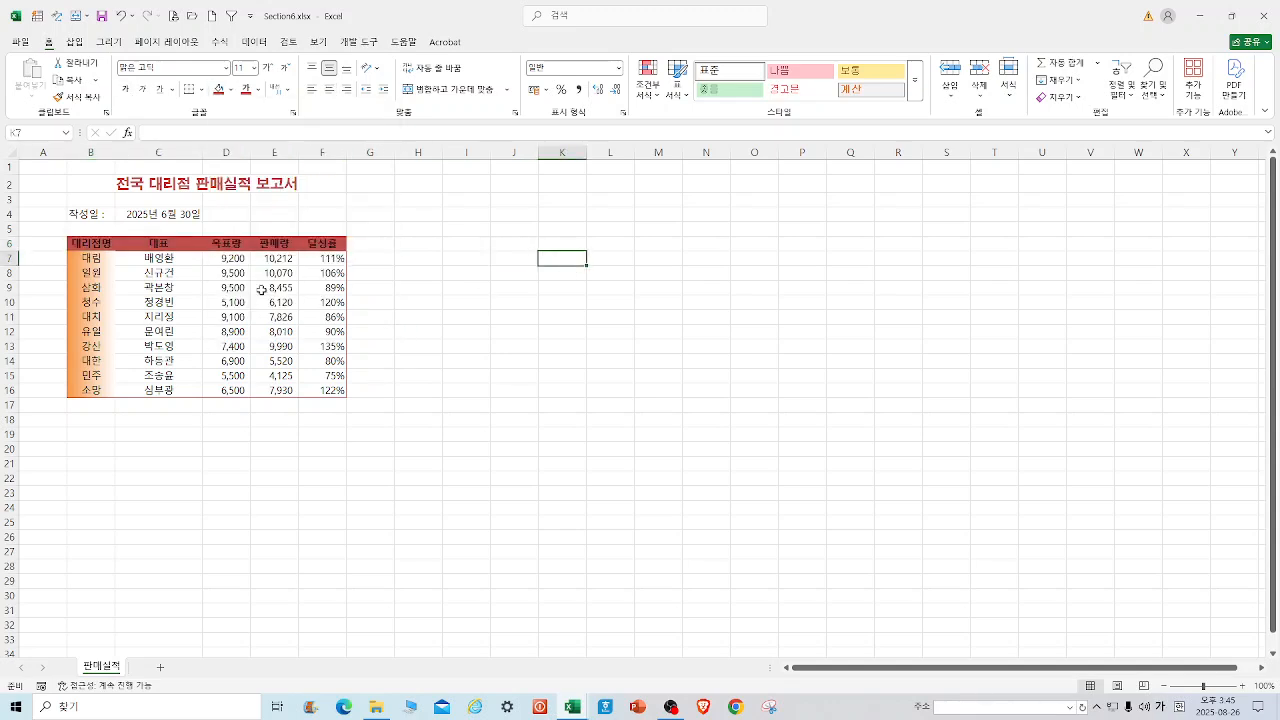
Step: Set the font color of the table headings in B6:F6 to white
drag(77, 243, 340, 245)
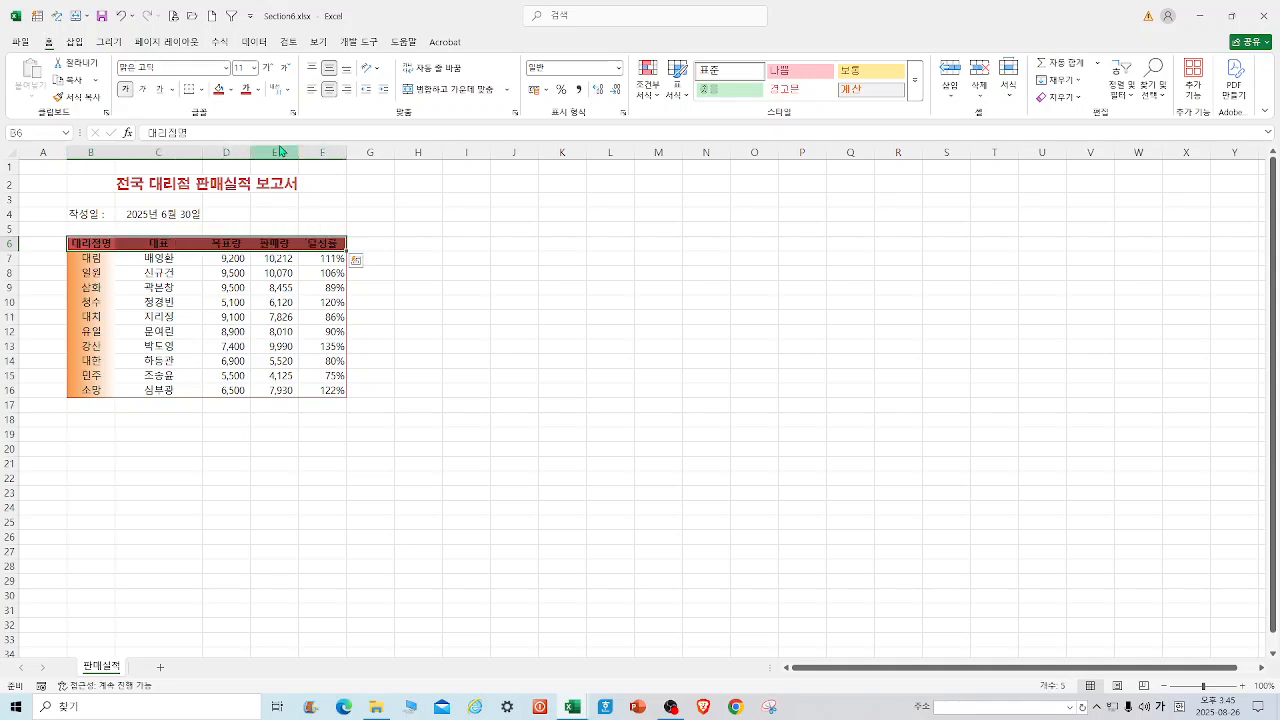
click(258, 89)
click(270, 179)
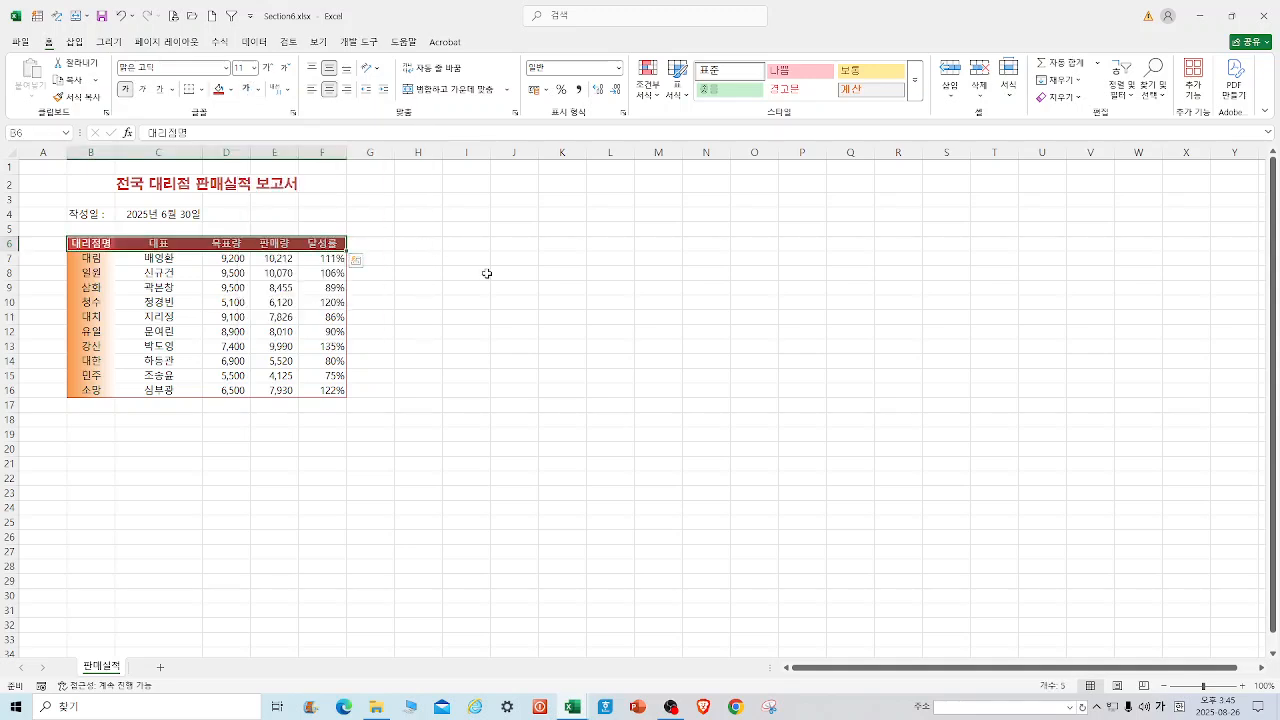
click(486, 273)
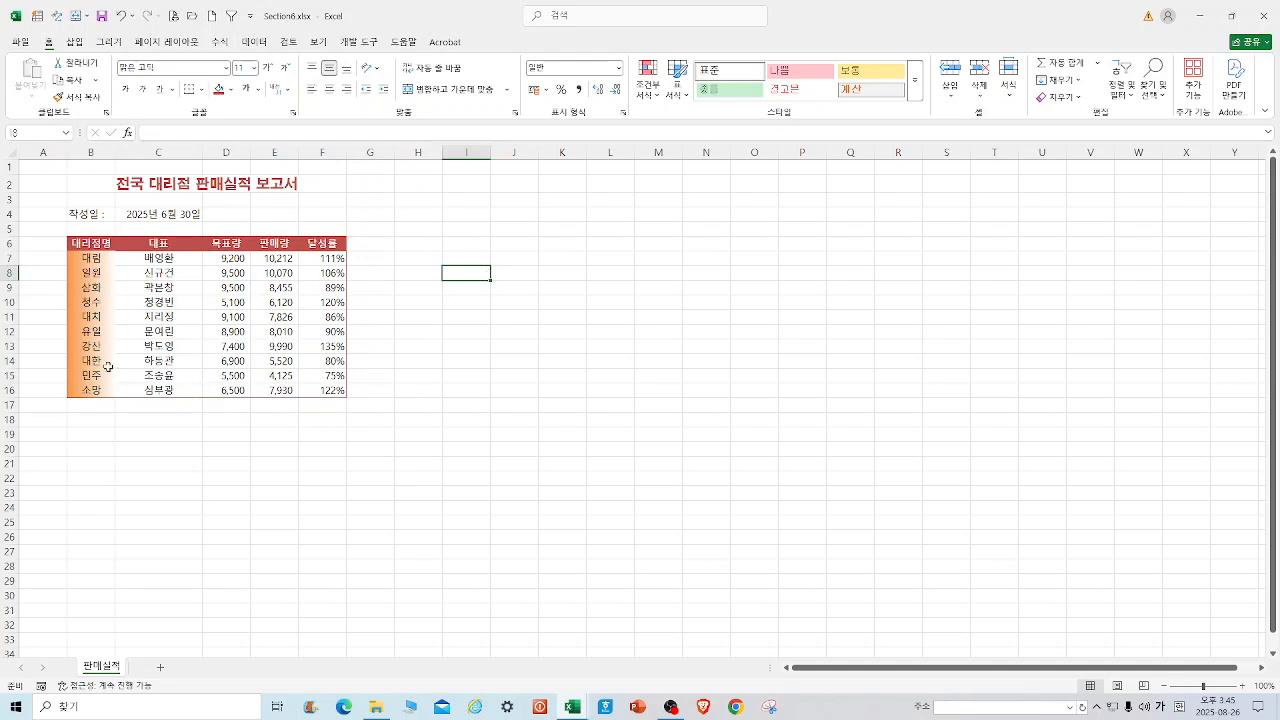
Step: Add red inside vertical borders between the columns of the sales table B6:F16
drag(87, 250, 308, 400)
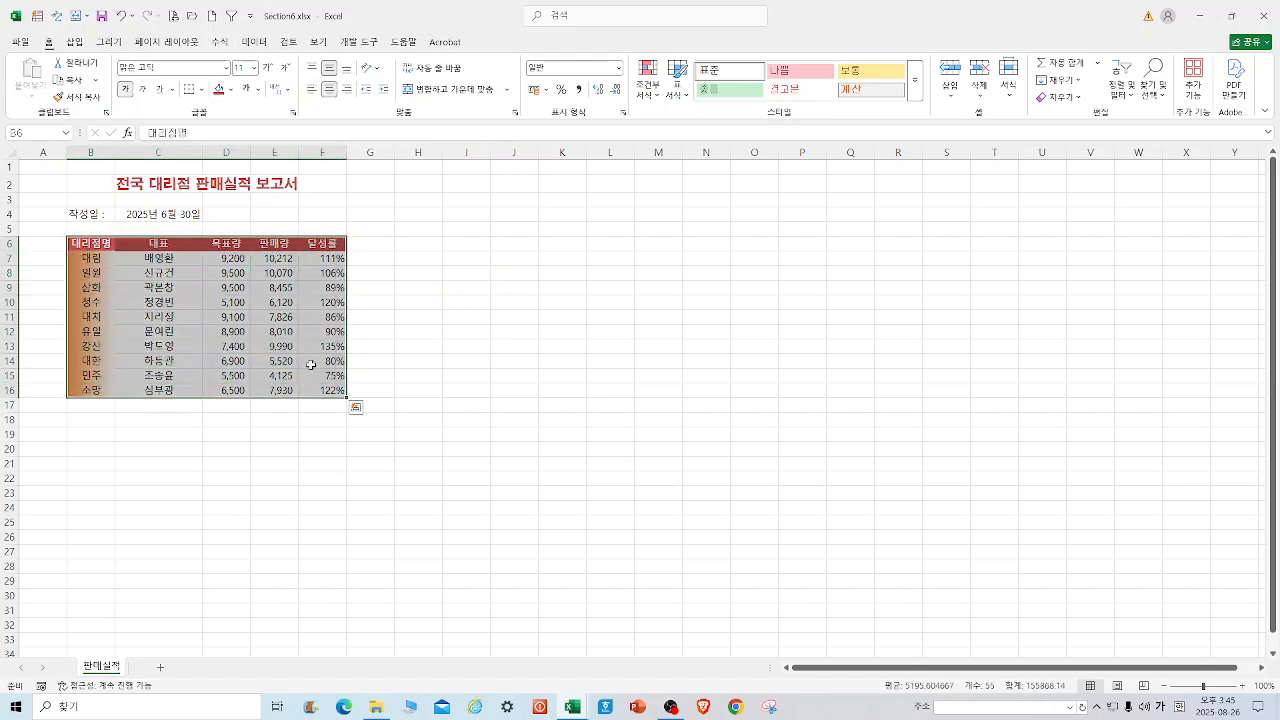
right_click(309, 366)
click(378, 586)
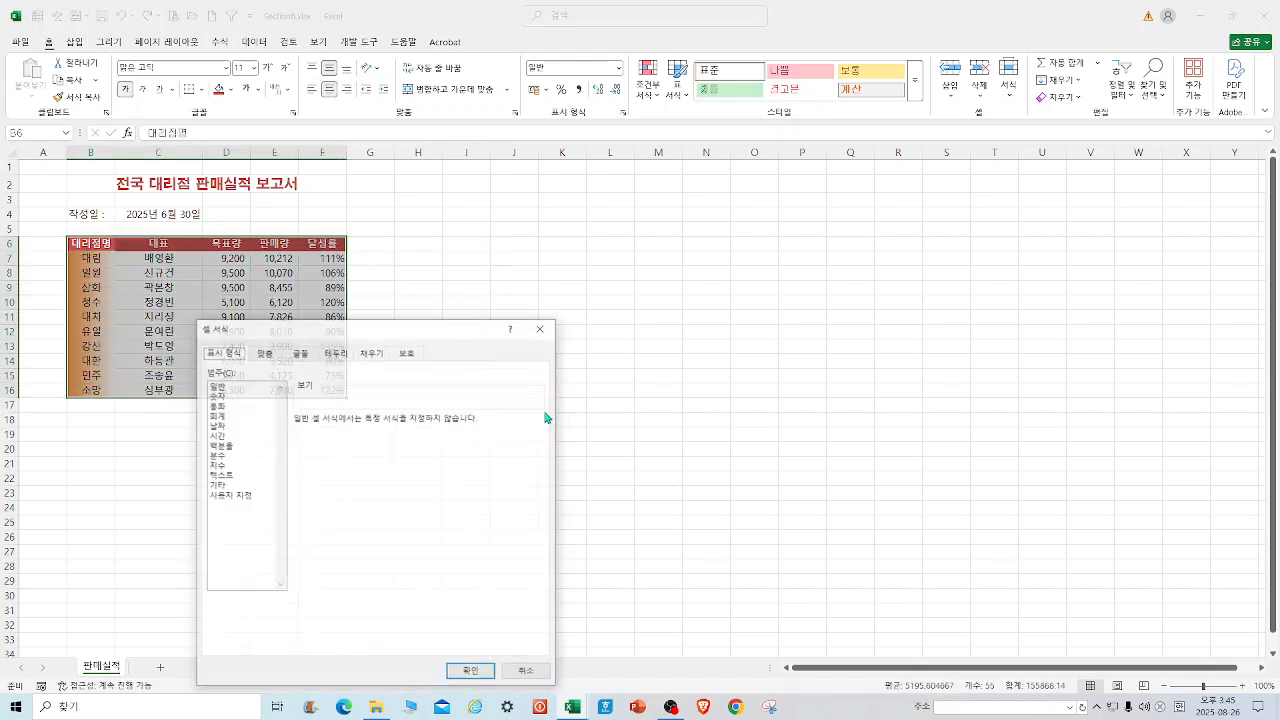
drag(429, 335, 606, 215)
click(519, 234)
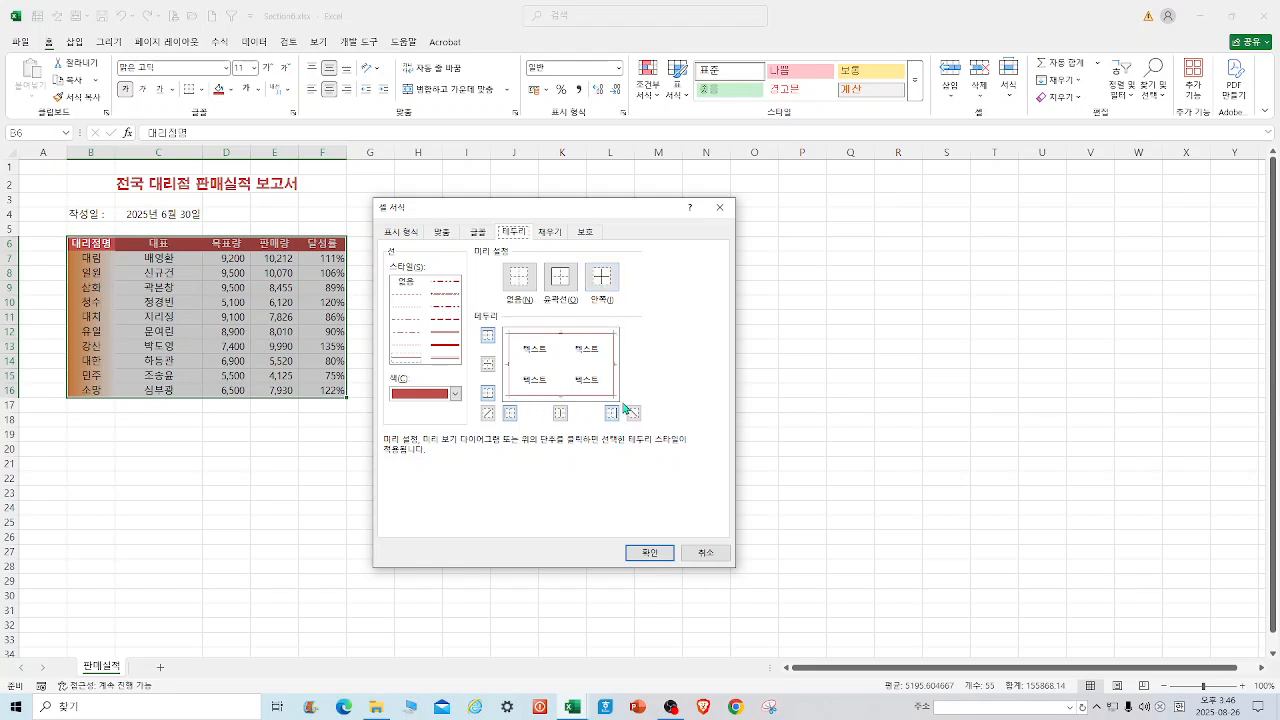
click(561, 416)
click(650, 552)
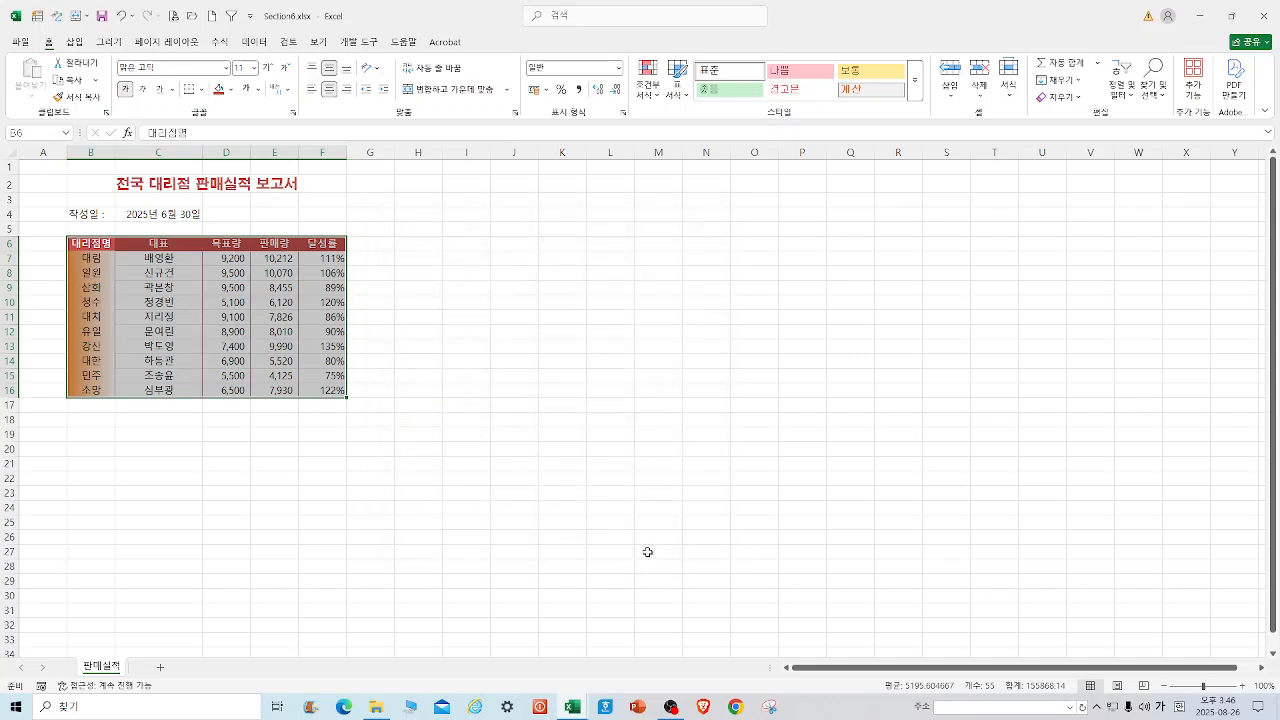
click(543, 480)
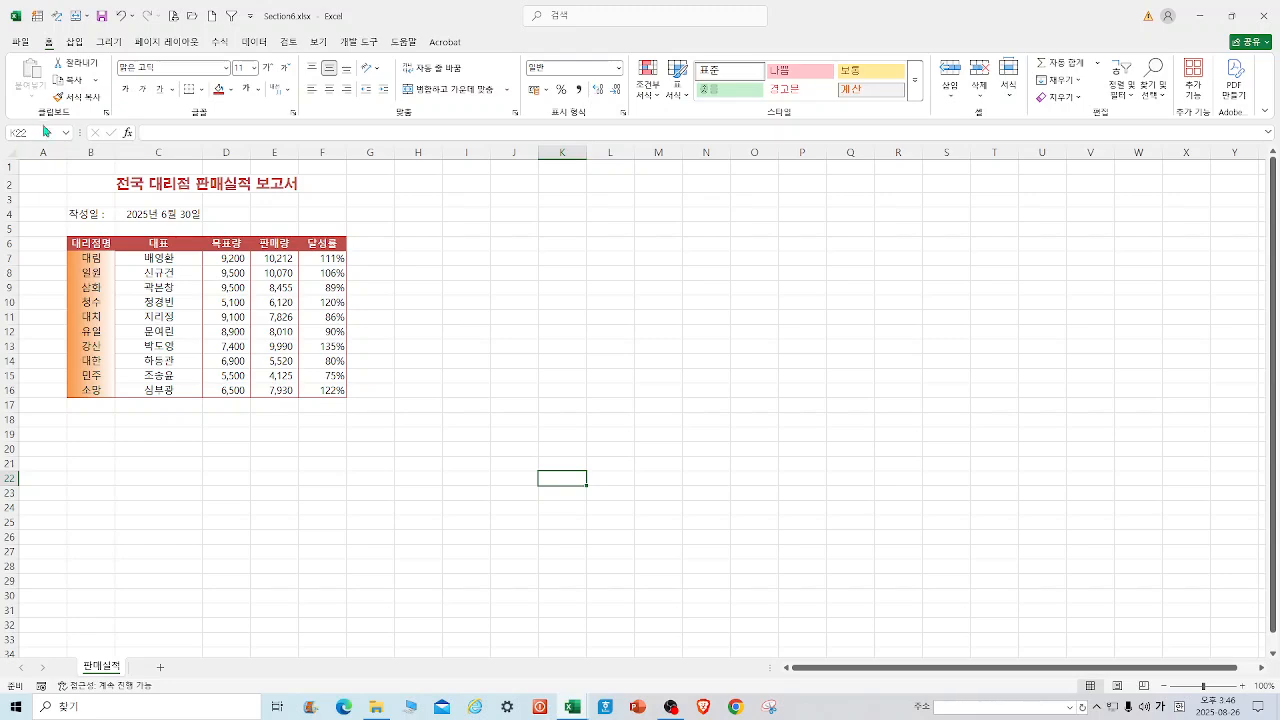
Step: Open Section7.xlsx from the 7단원 folder and enable editing
click(21, 44)
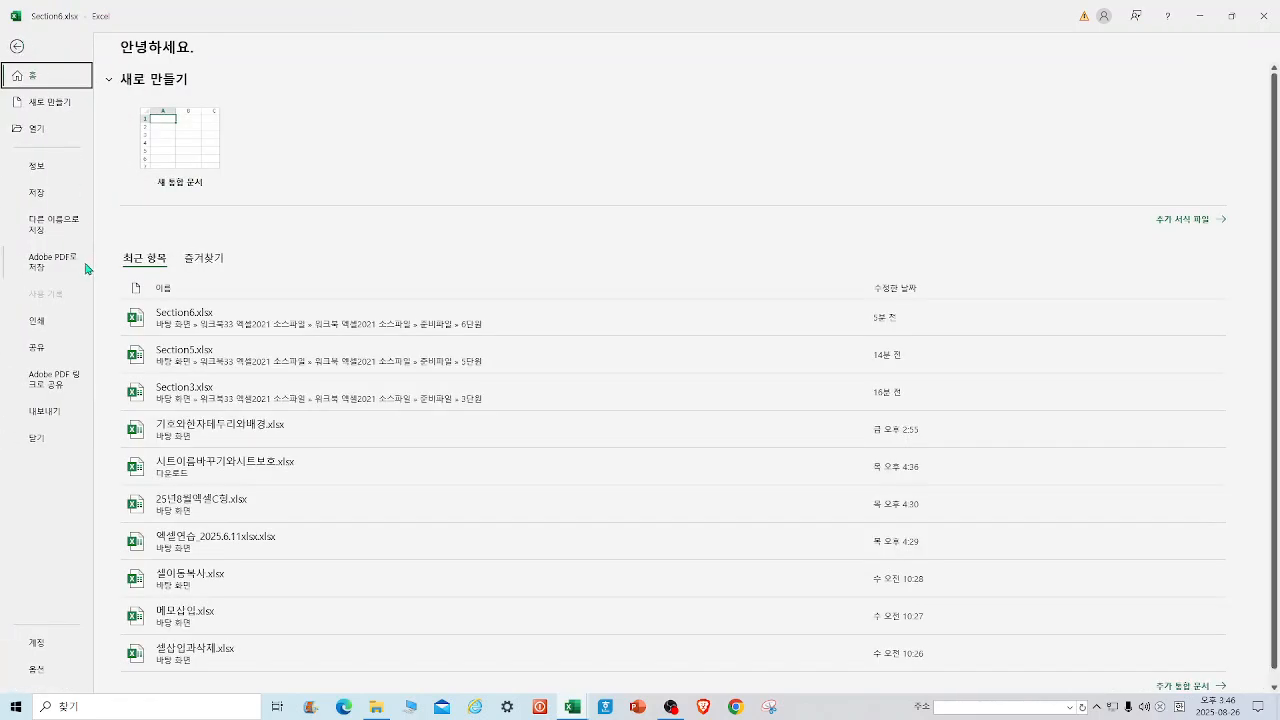
click(44, 134)
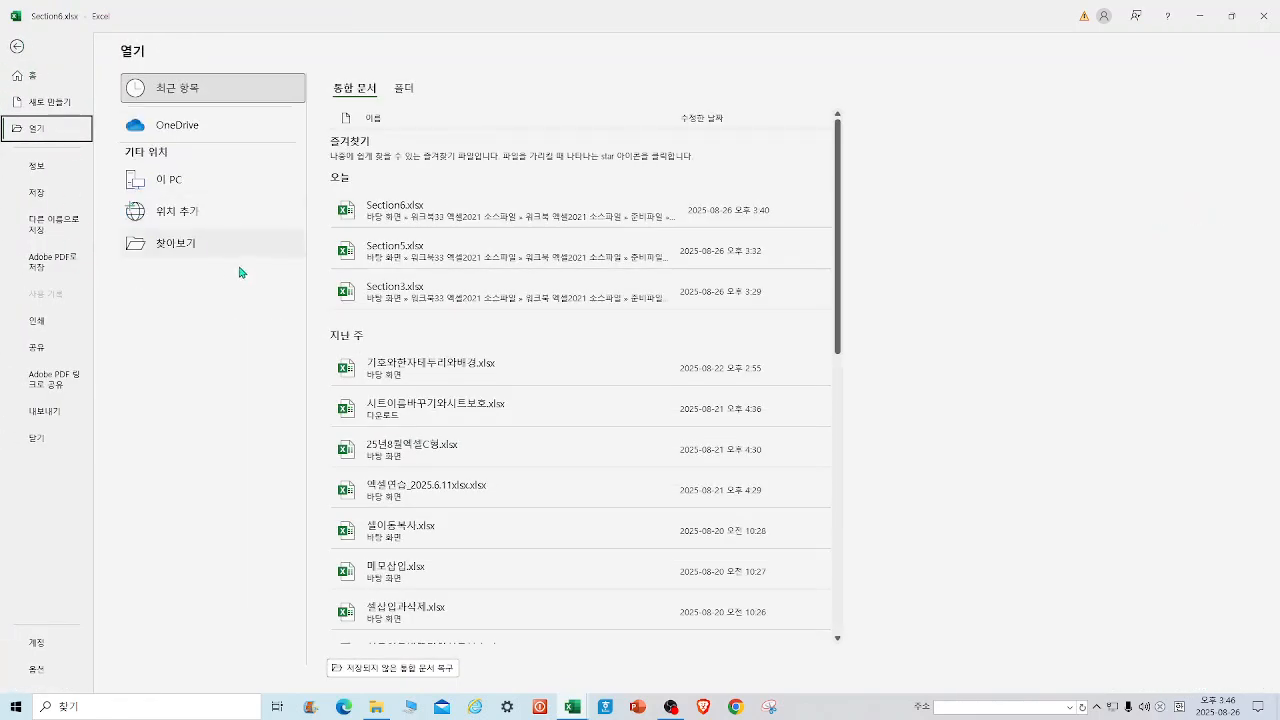
click(190, 246)
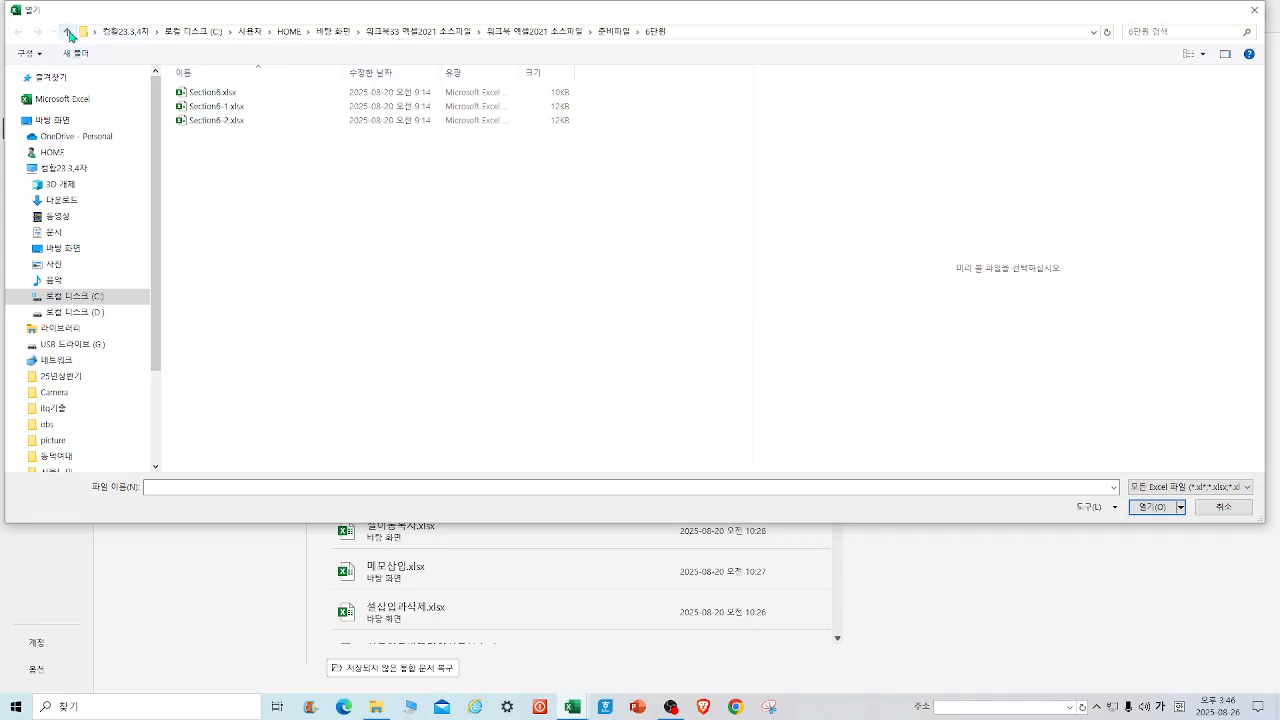
click(67, 31)
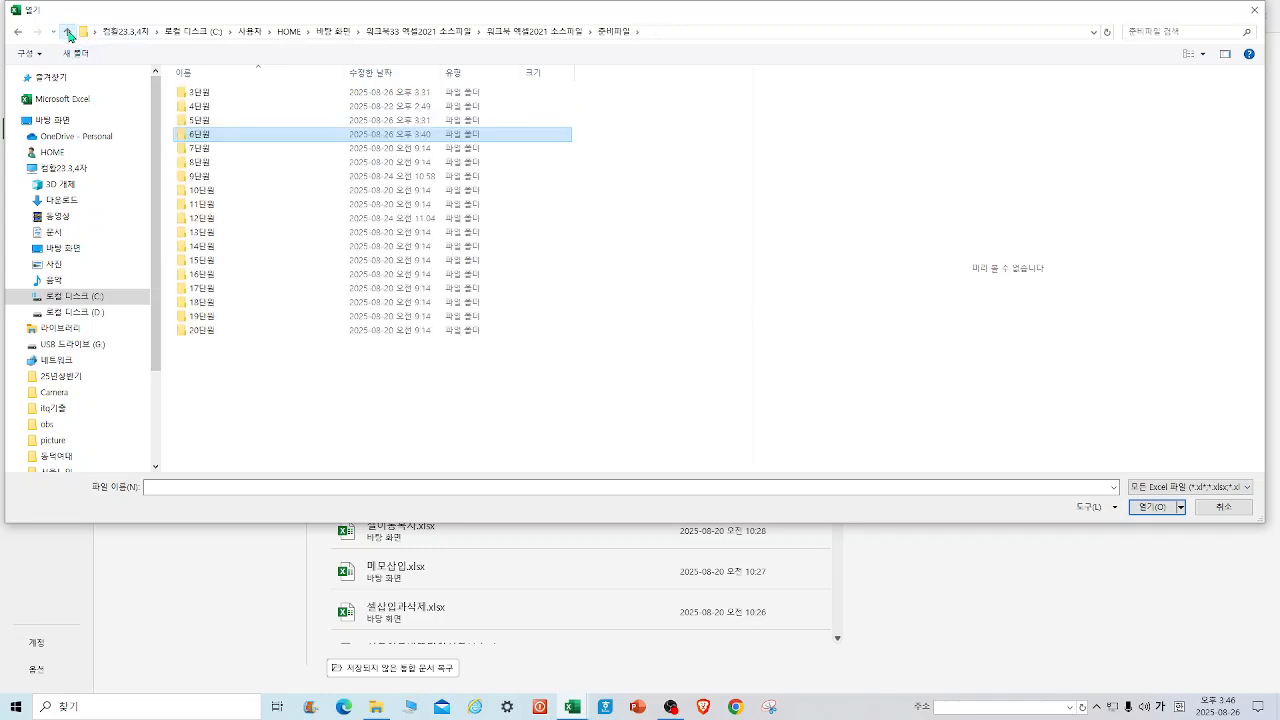
double_click(197, 148)
double_click(229, 93)
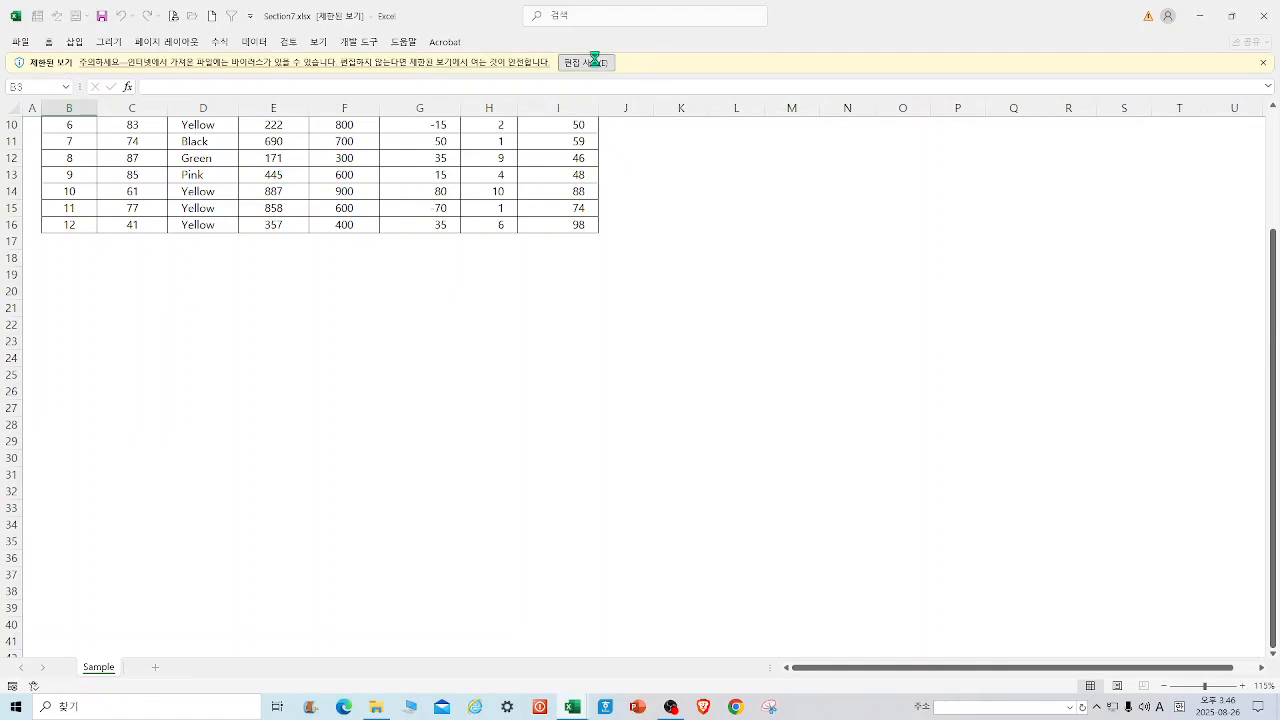
click(594, 62)
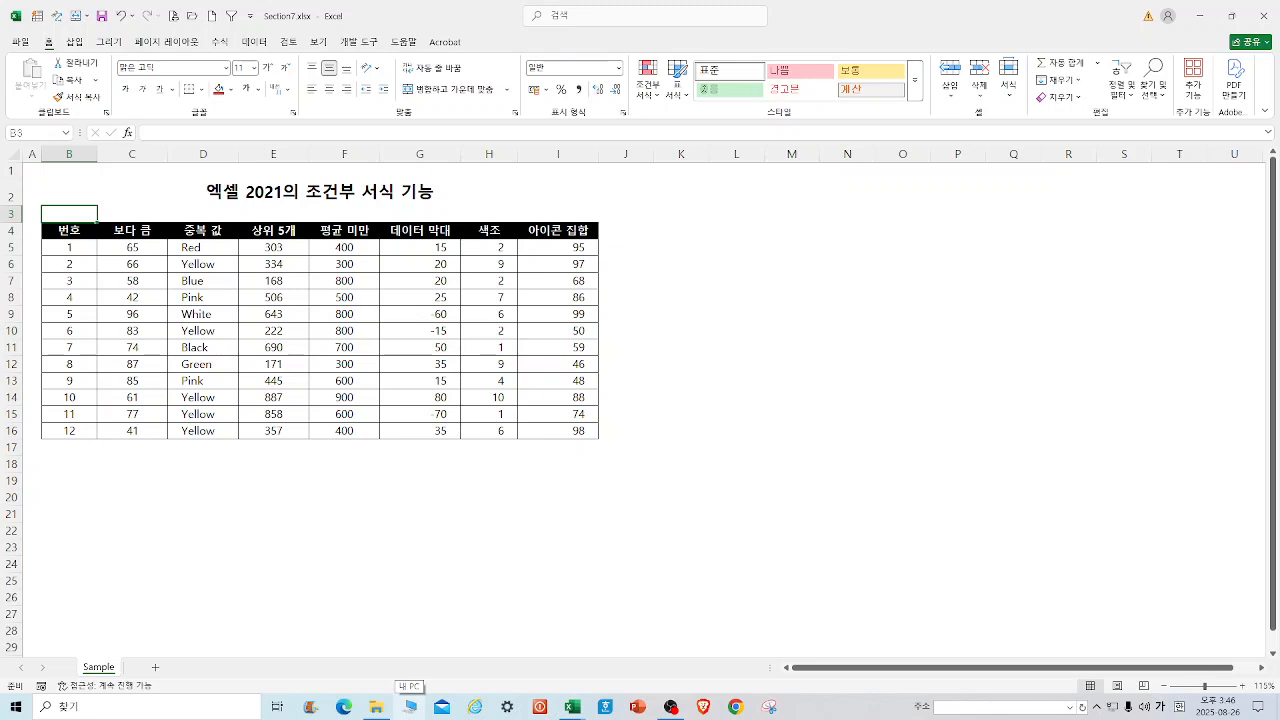
click(475, 706)
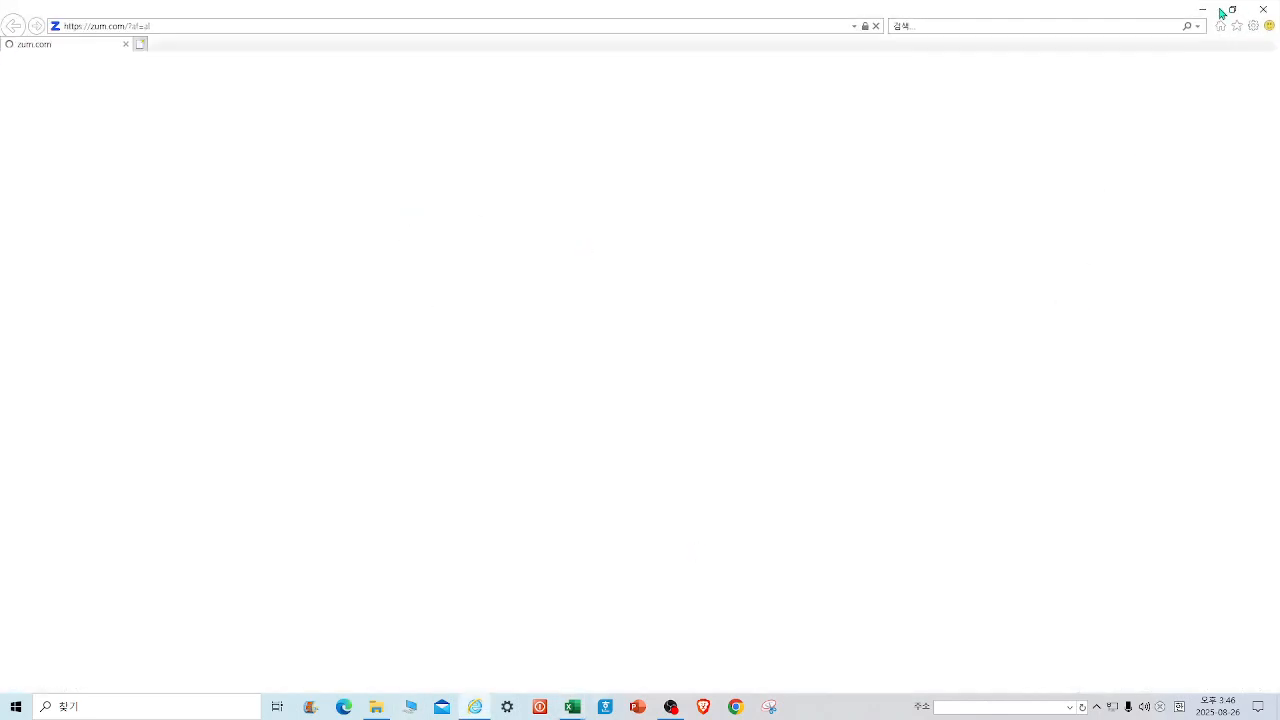
click(1262, 9)
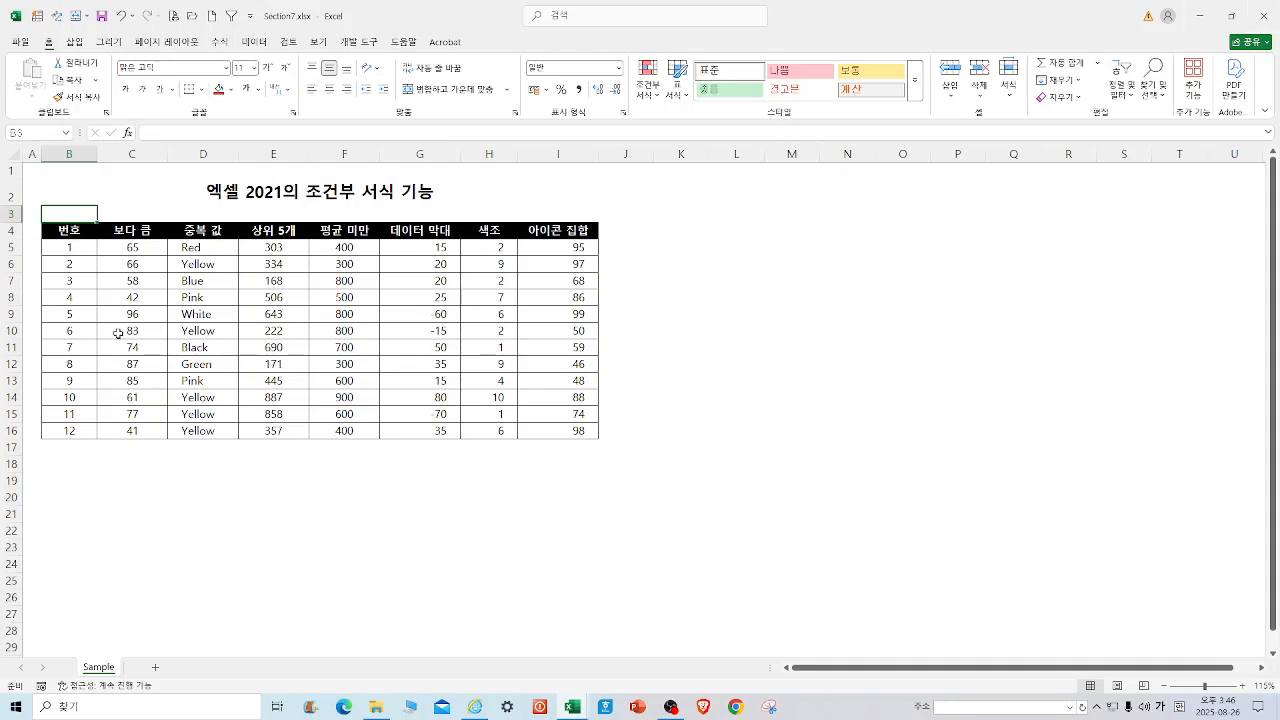
Step: Save the workbook to the desktop (바탕 화면) as Section7.xlsx
click(20, 44)
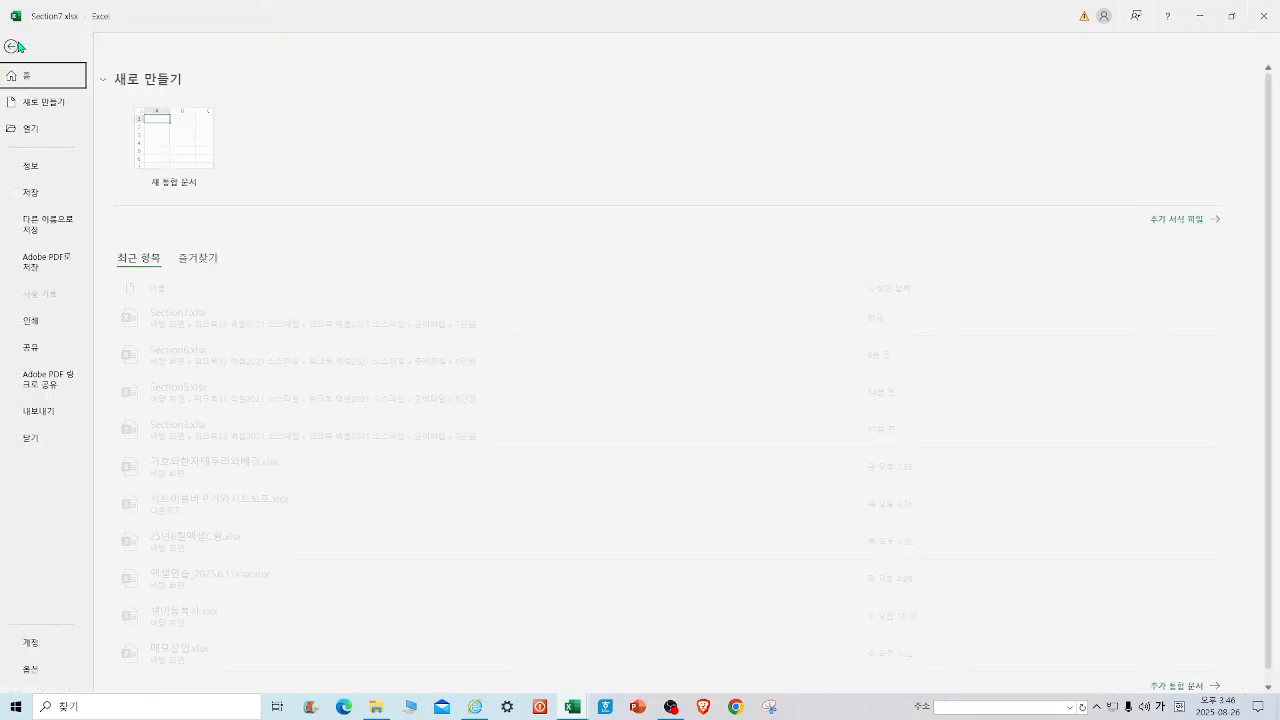
click(42, 228)
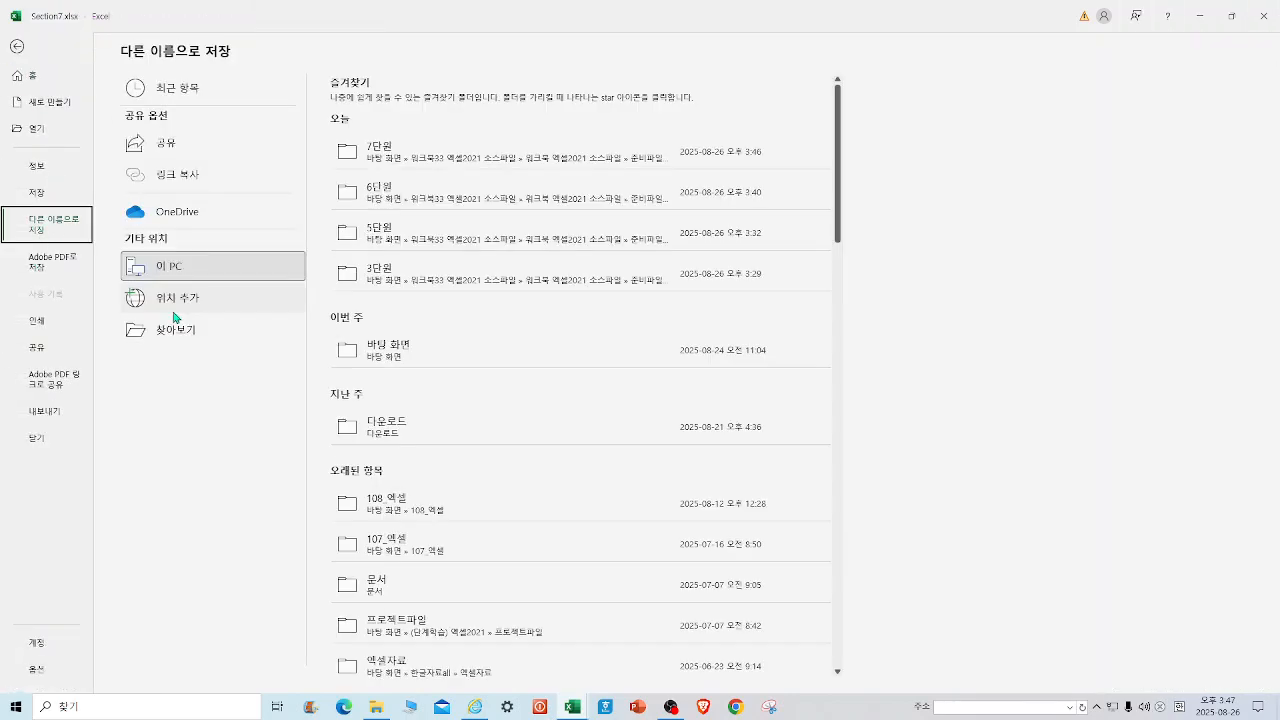
click(183, 336)
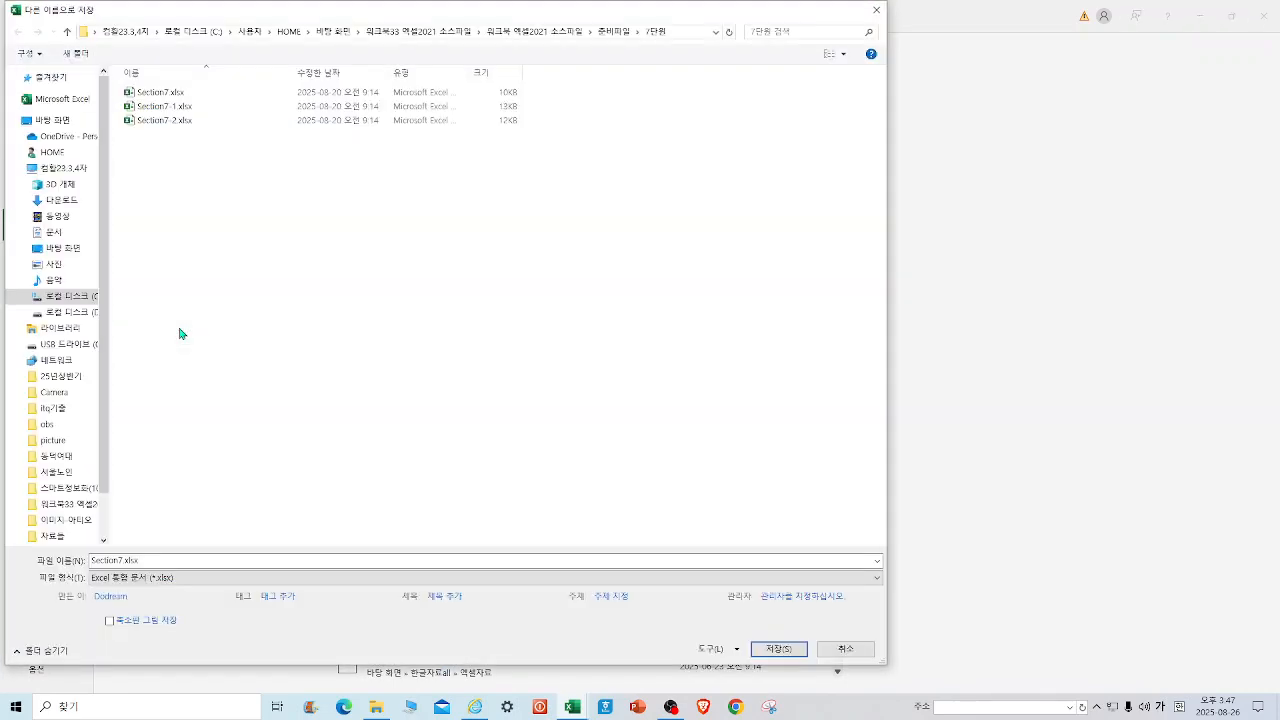
click(58, 121)
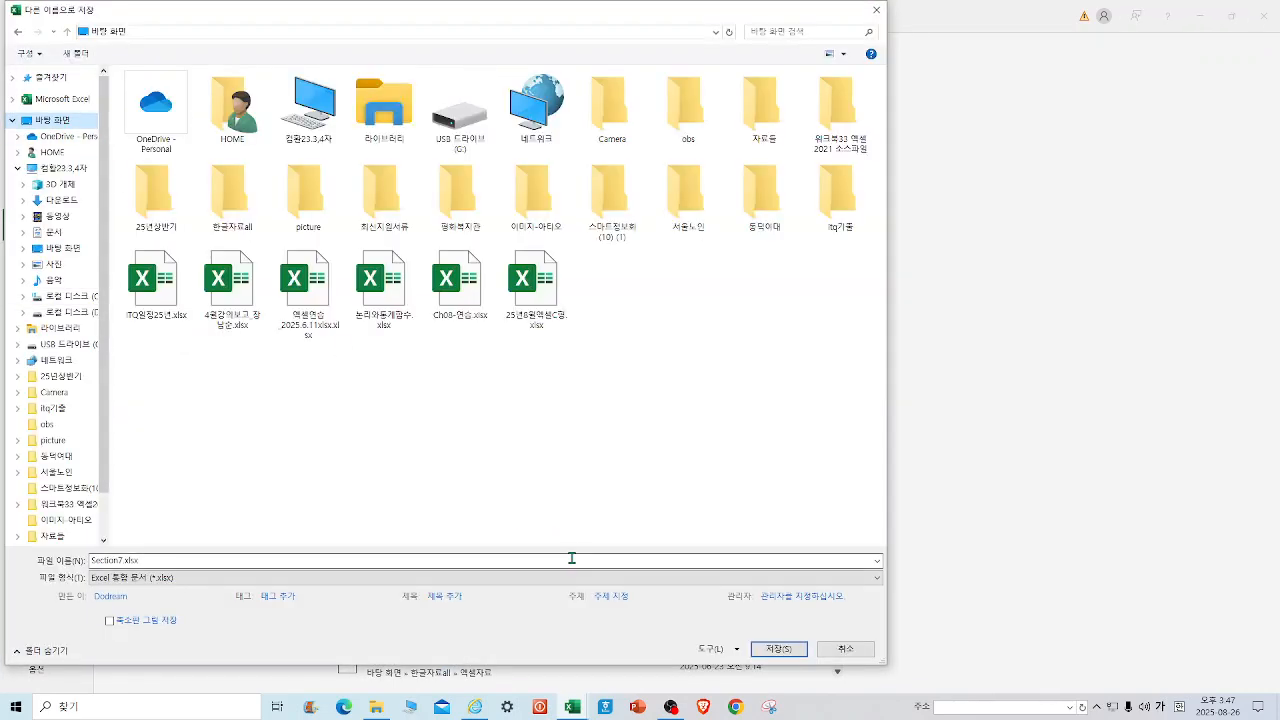
click(779, 649)
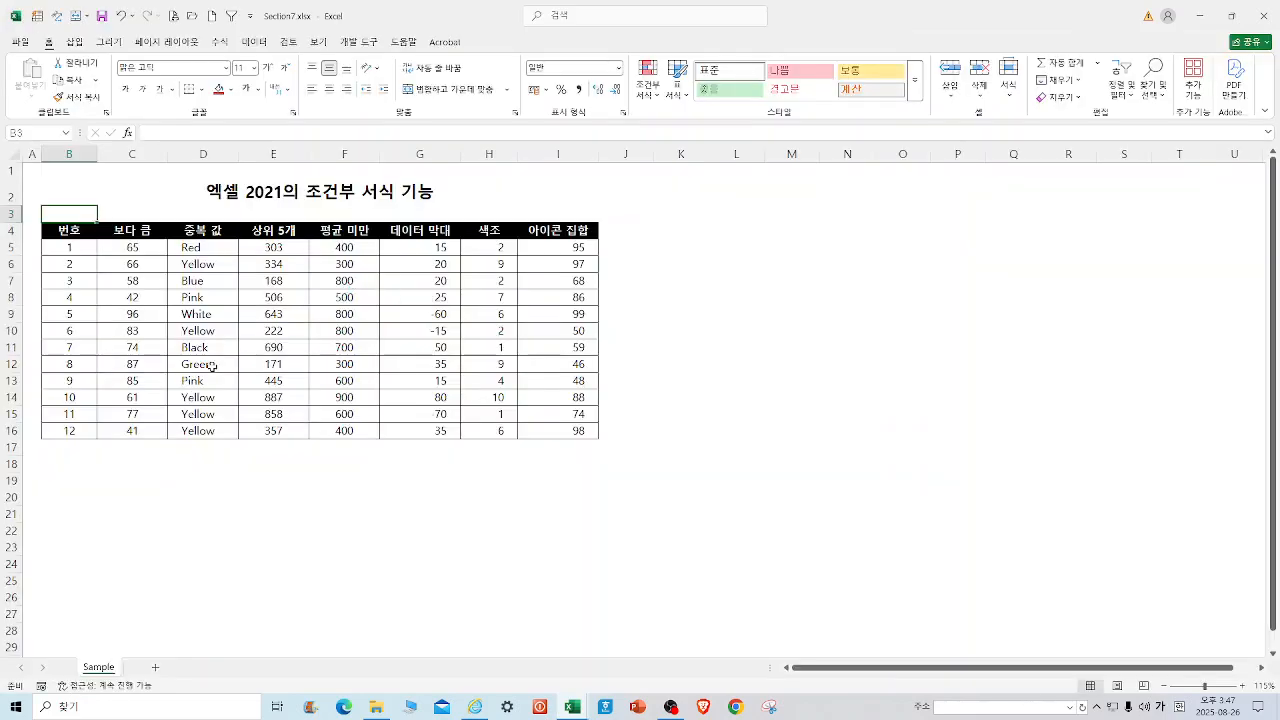
Step: Highlight values greater than 68.5 in C5:C16 with the format 진한 빨강 텍스트가 있는 연한 빨강 채우기
drag(128, 247, 111, 428)
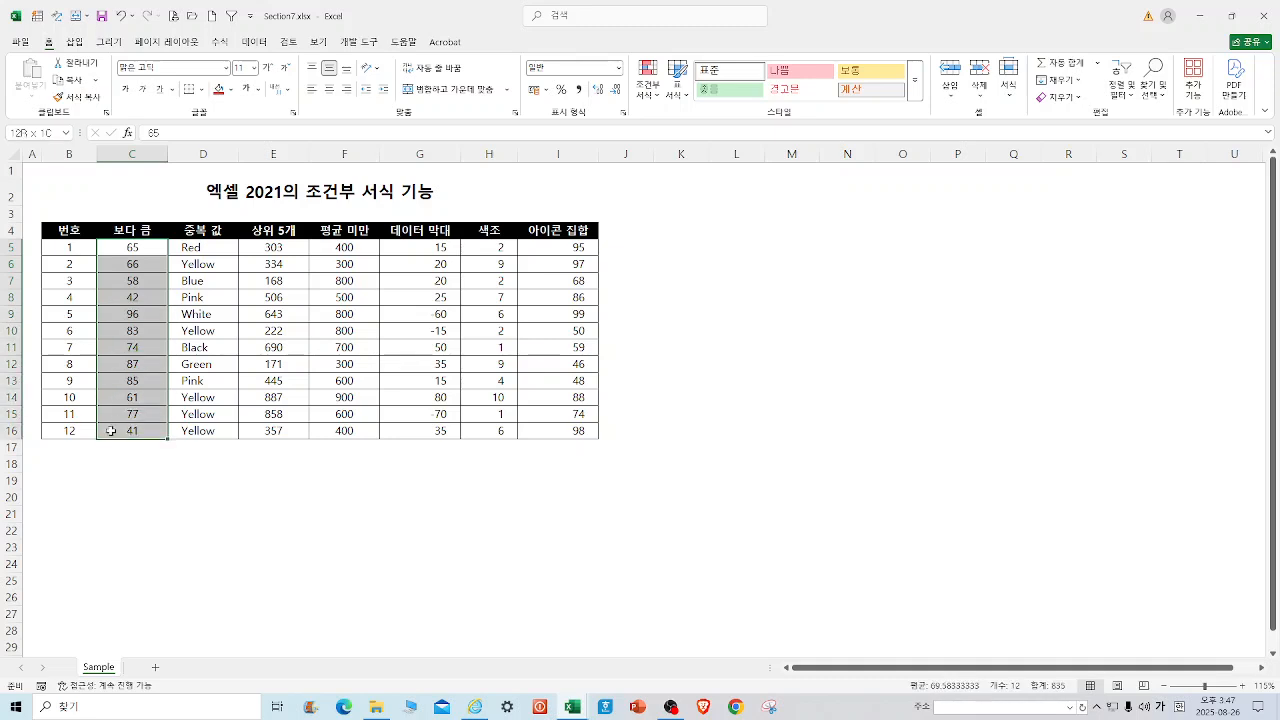
right_click(138, 419)
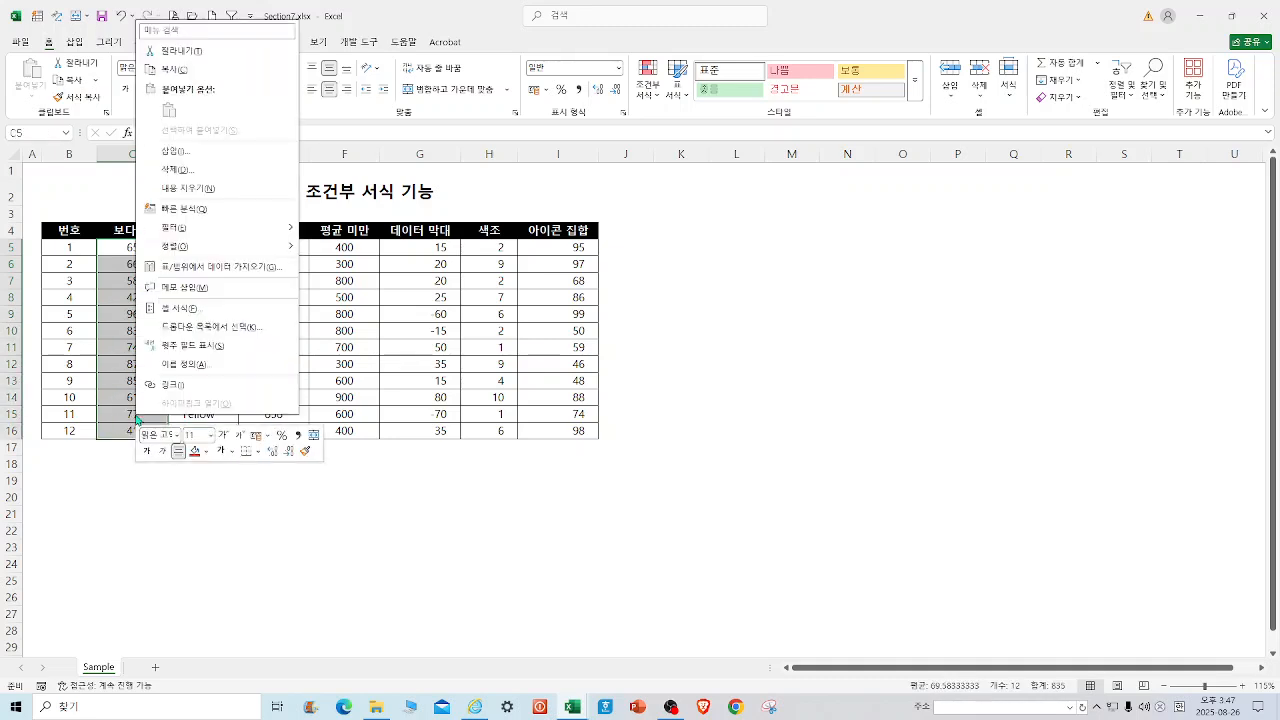
click(833, 325)
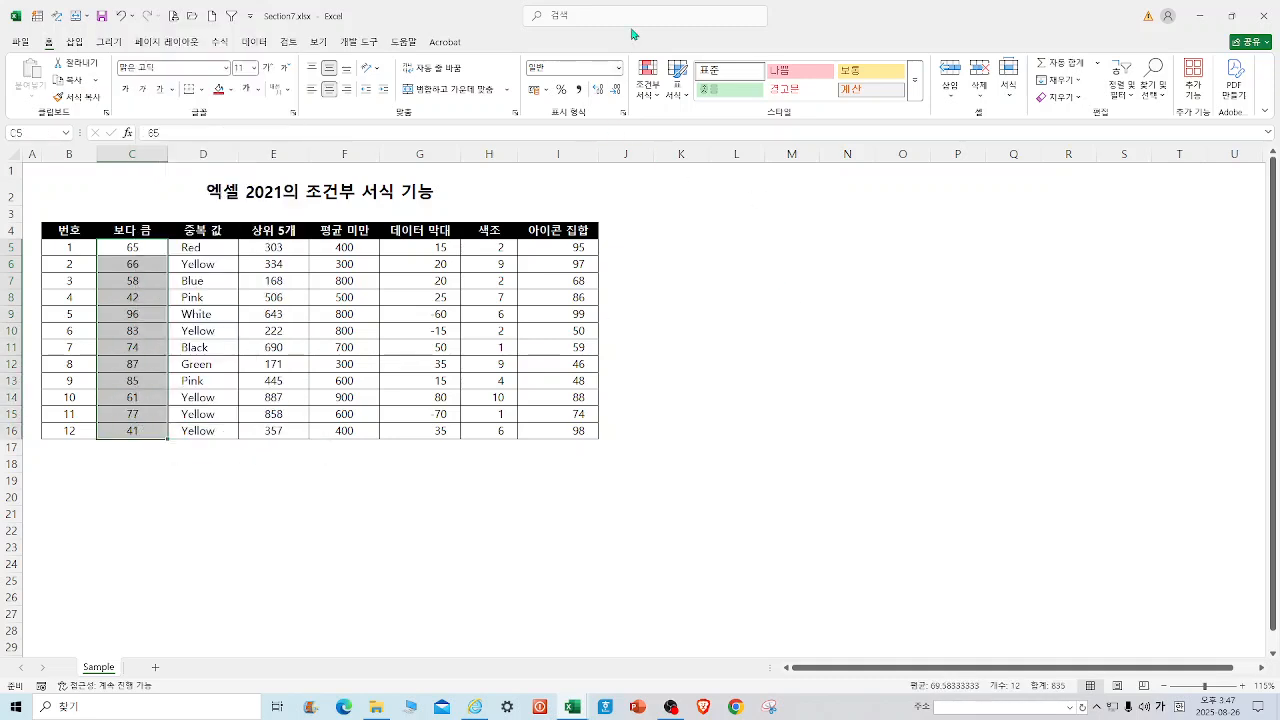
click(648, 85)
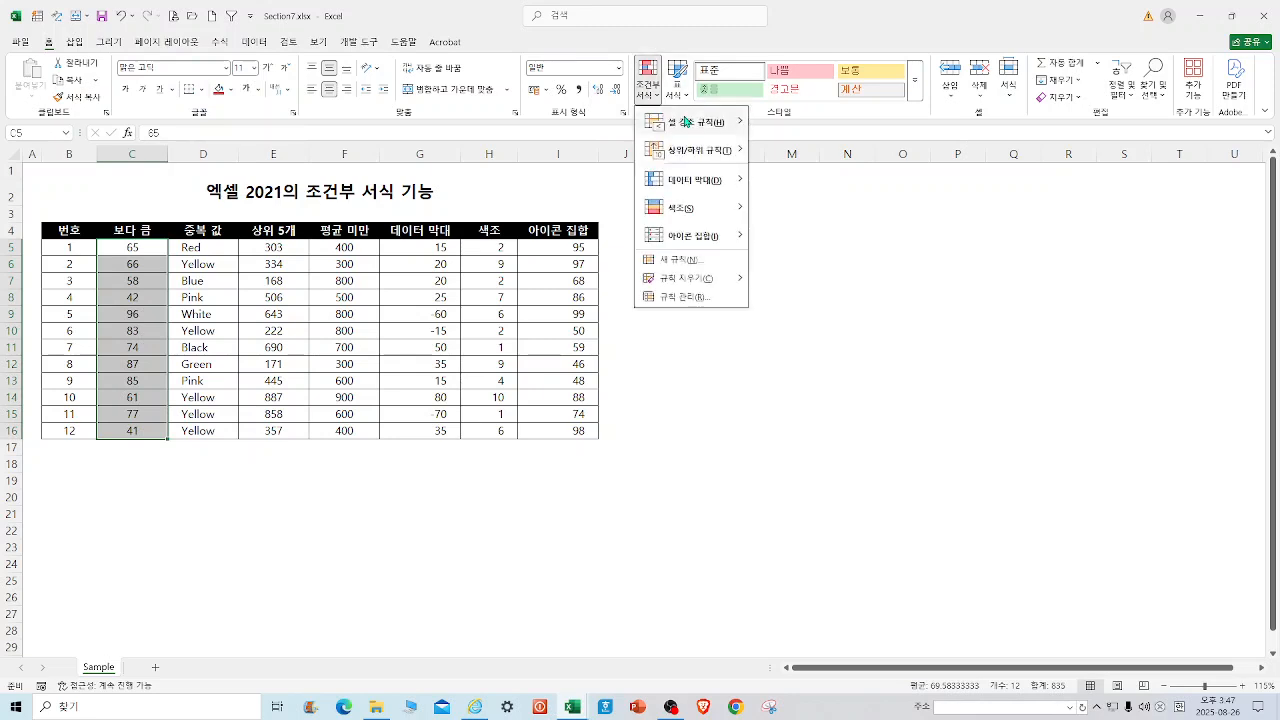
mouse_move(686, 128)
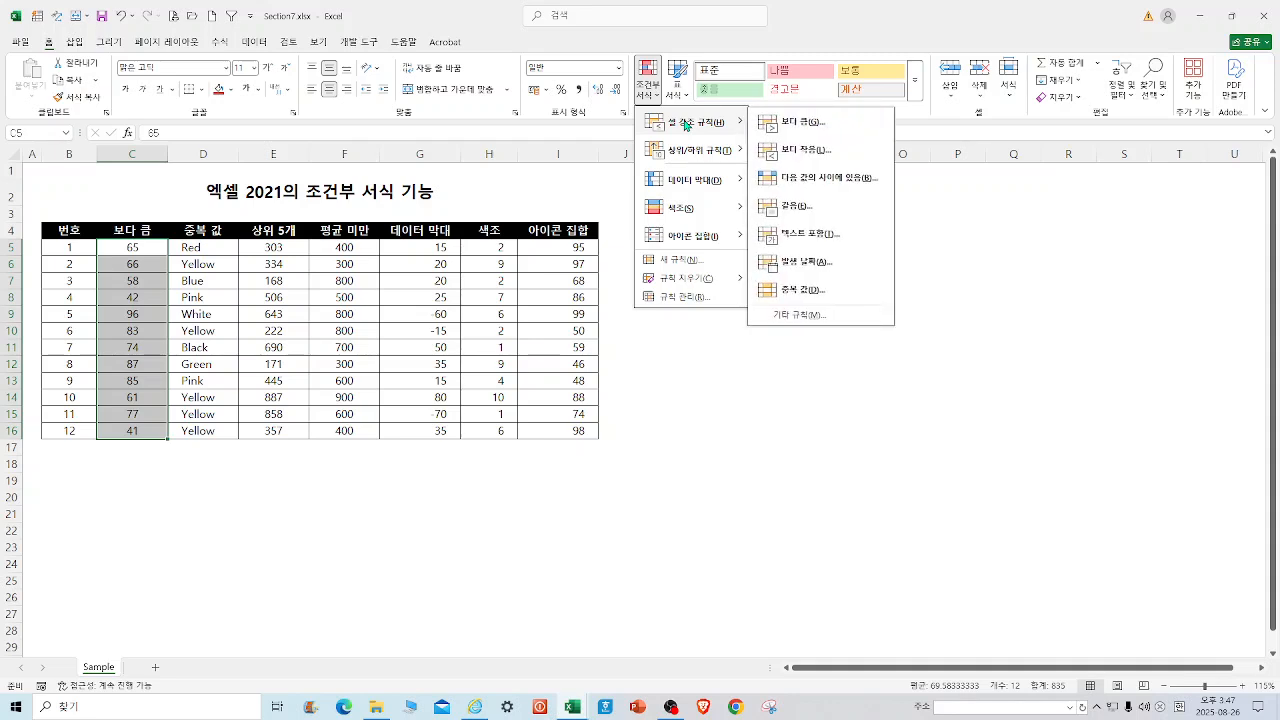
click(803, 128)
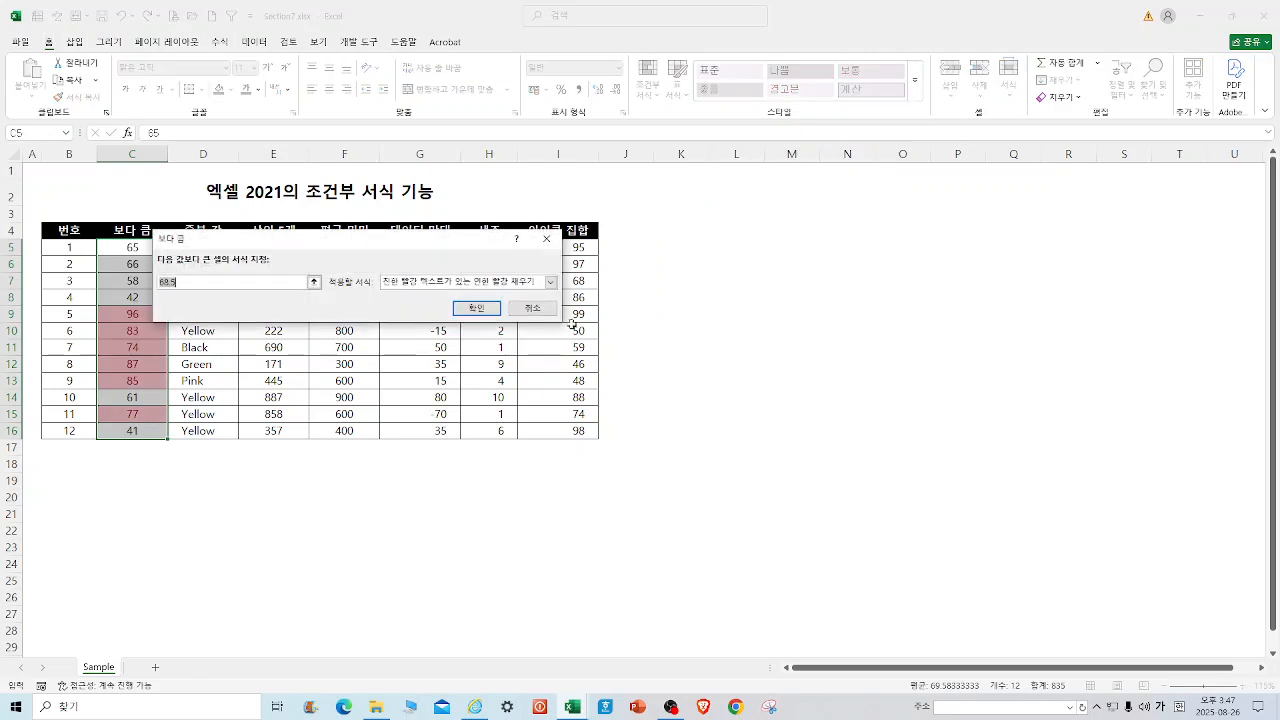
click(487, 316)
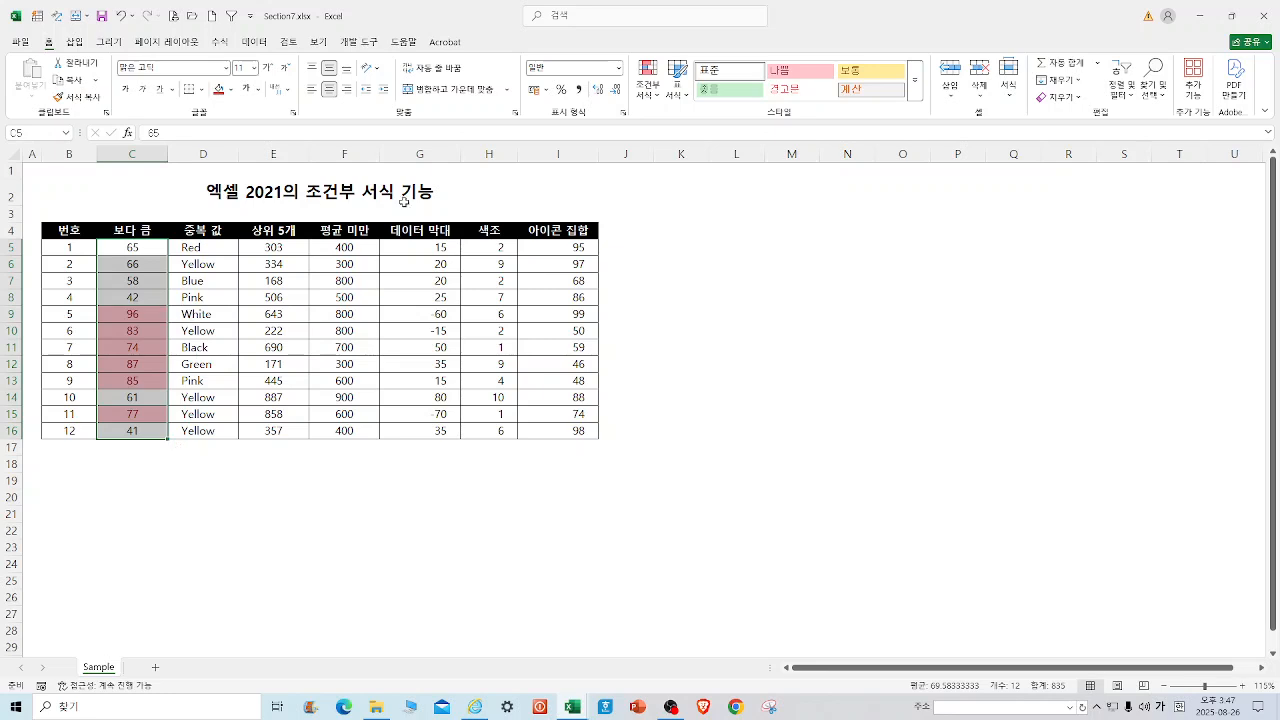
Step: Add a greater-than rule to C5:C16 for values above 80 with the format 진한 녹색 텍스트가 있는 녹색 채우기
click(658, 92)
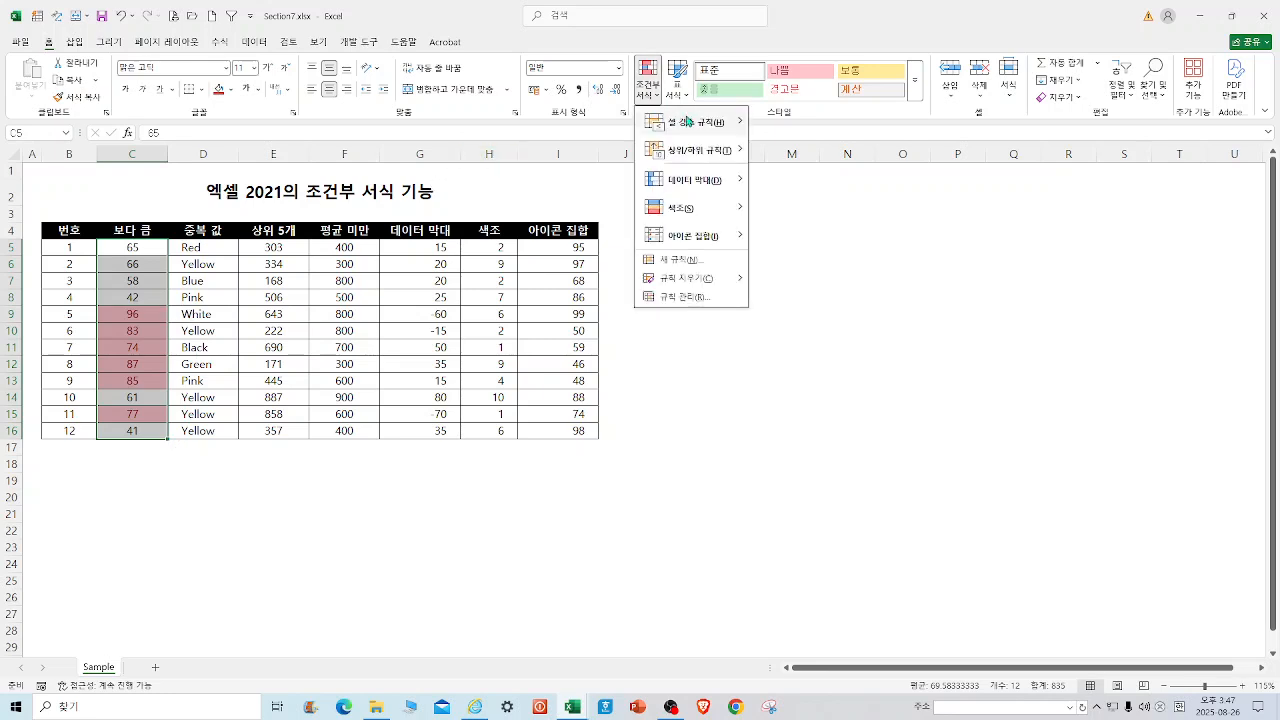
mouse_move(689, 126)
click(781, 124)
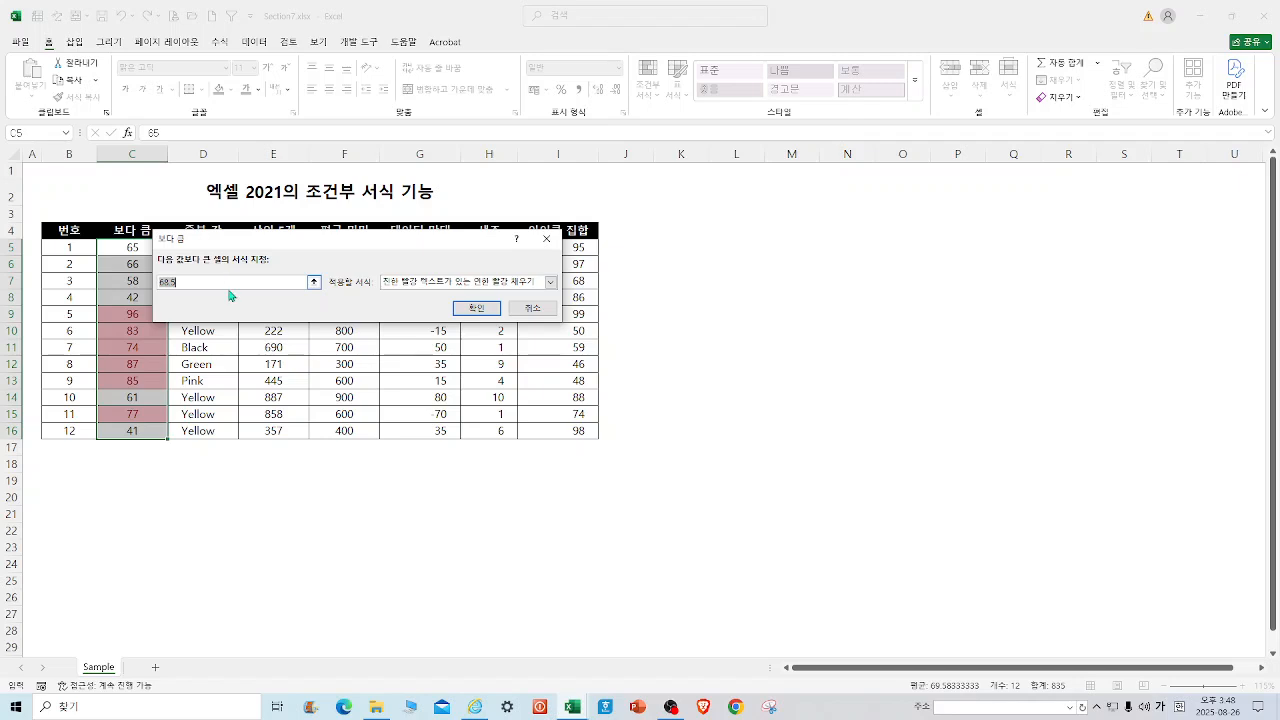
text(6)
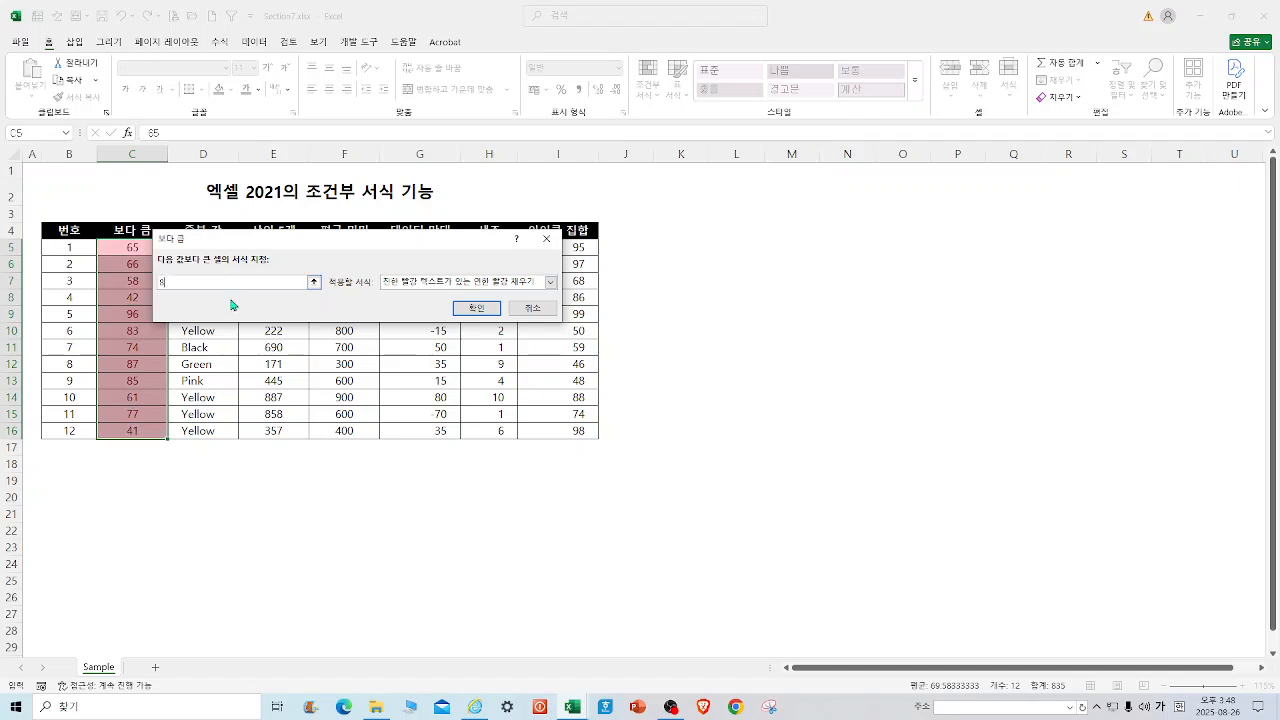
text(0)
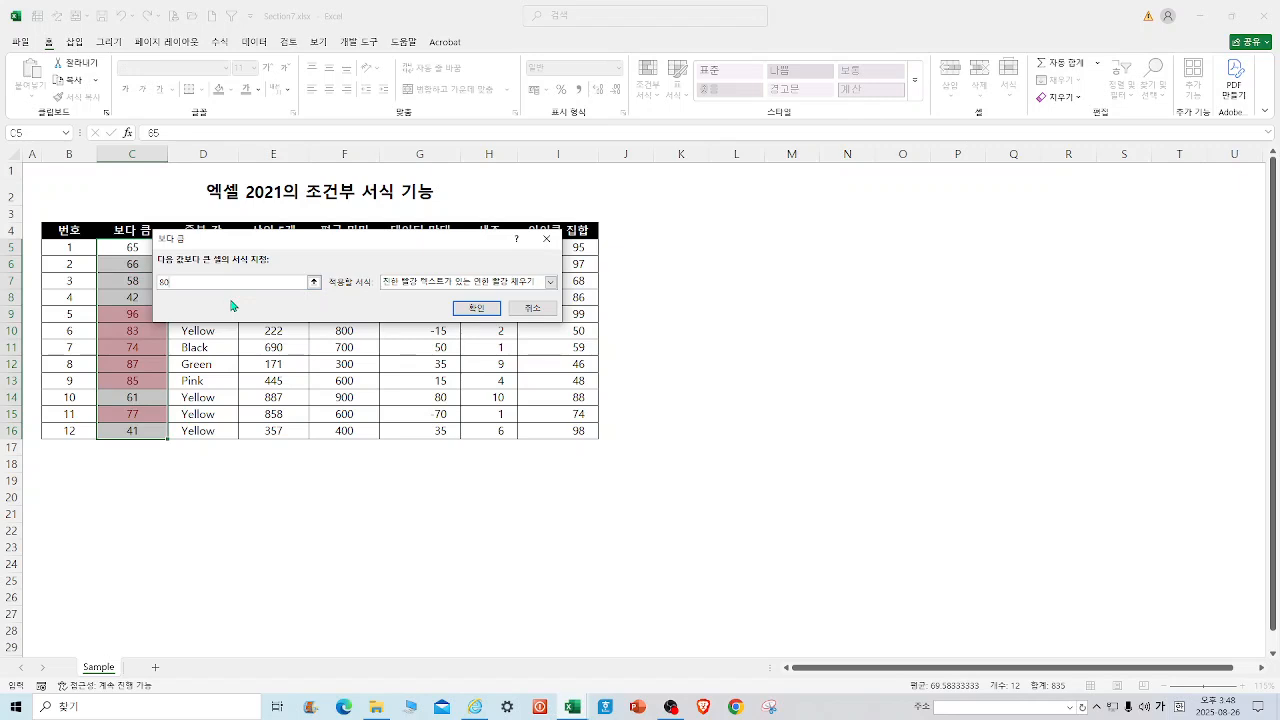
click(551, 283)
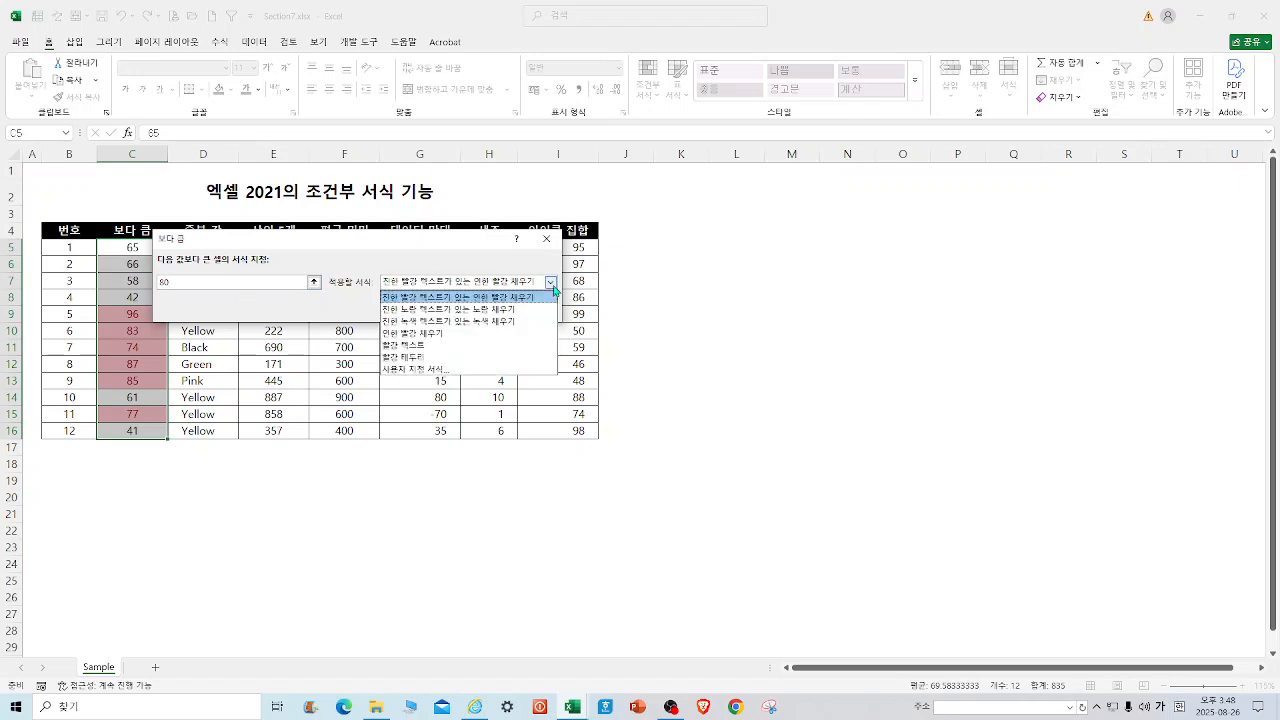
click(476, 321)
click(478, 306)
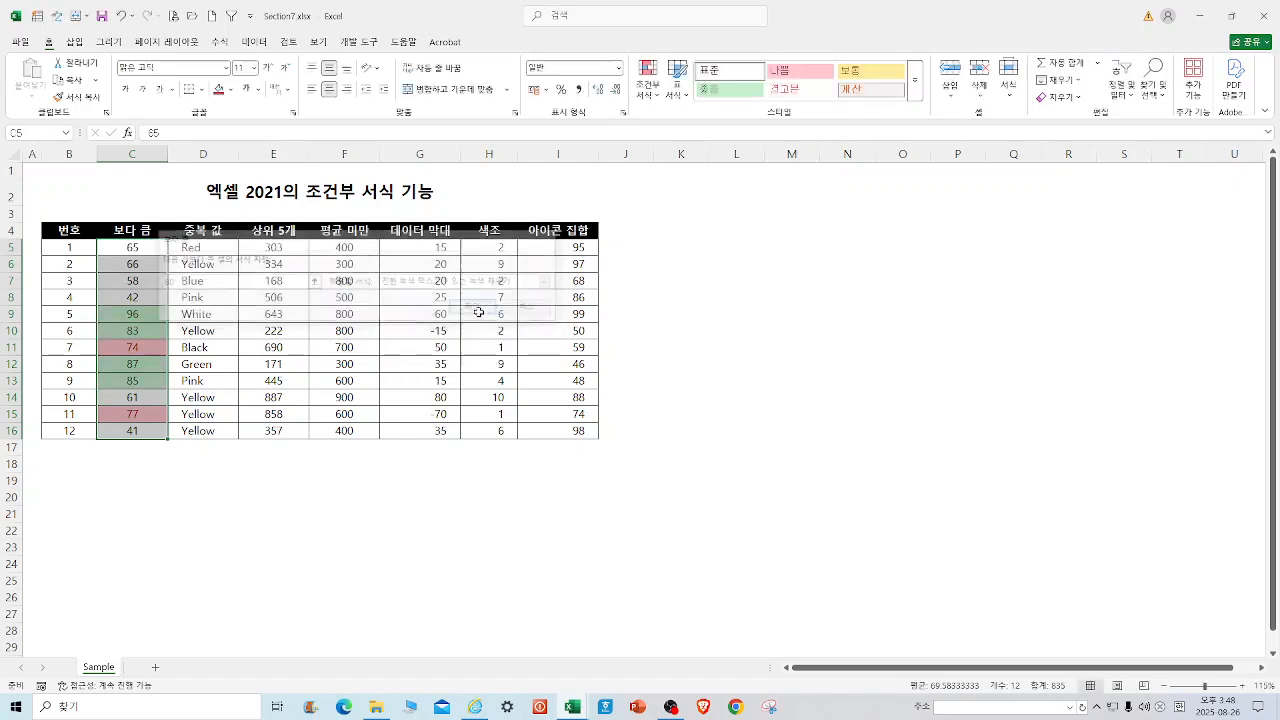
click(806, 422)
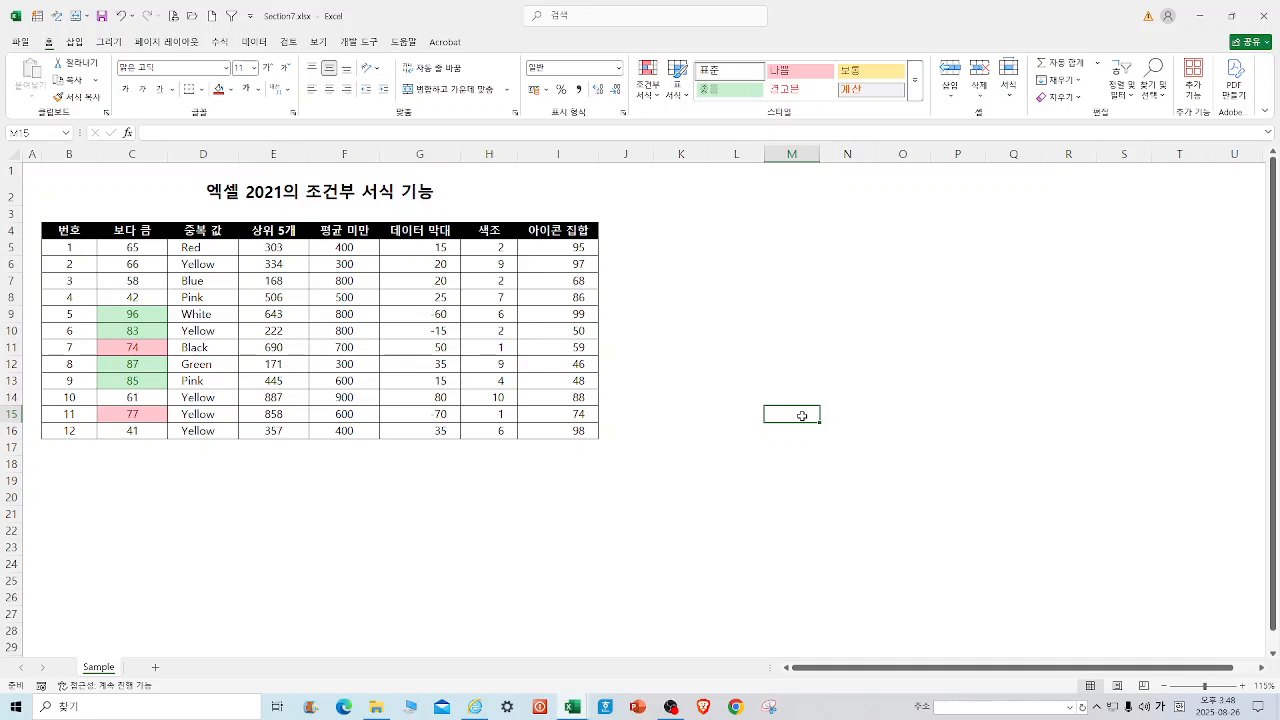
click(258, 565)
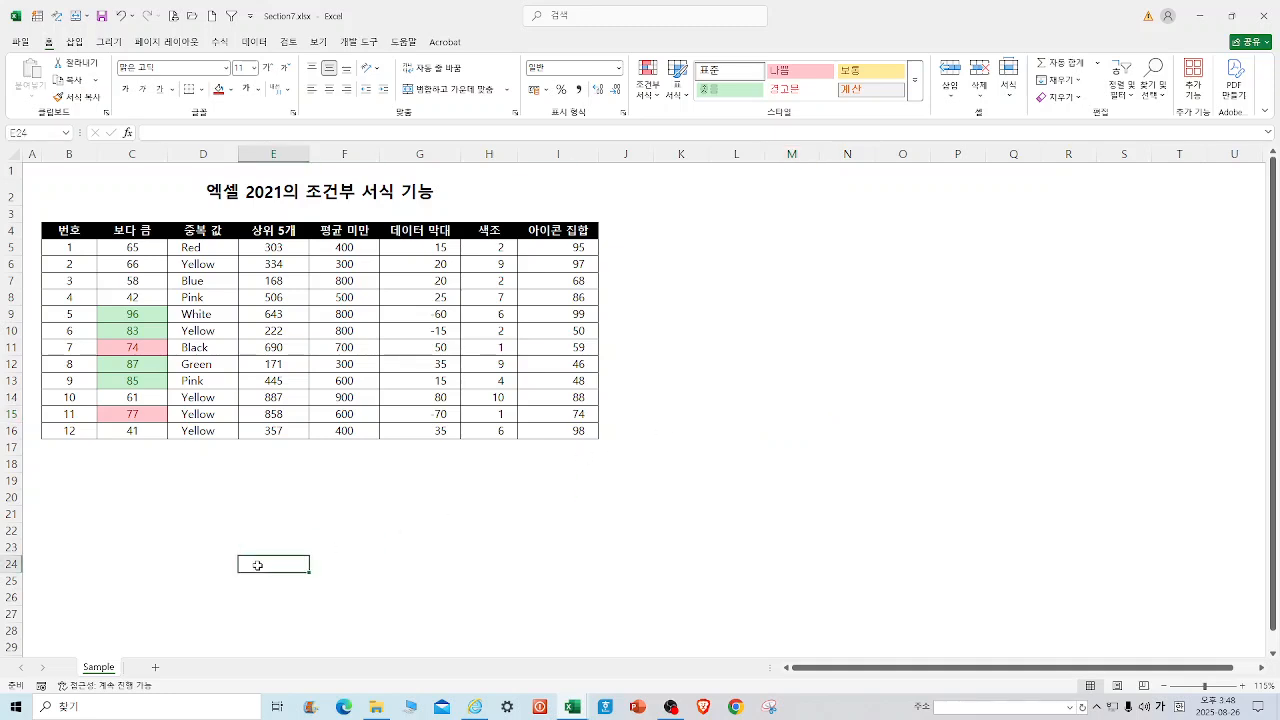
Step: Clear the conditional formatting rules from C5:C16 only
click(137, 249)
drag(137, 249, 135, 431)
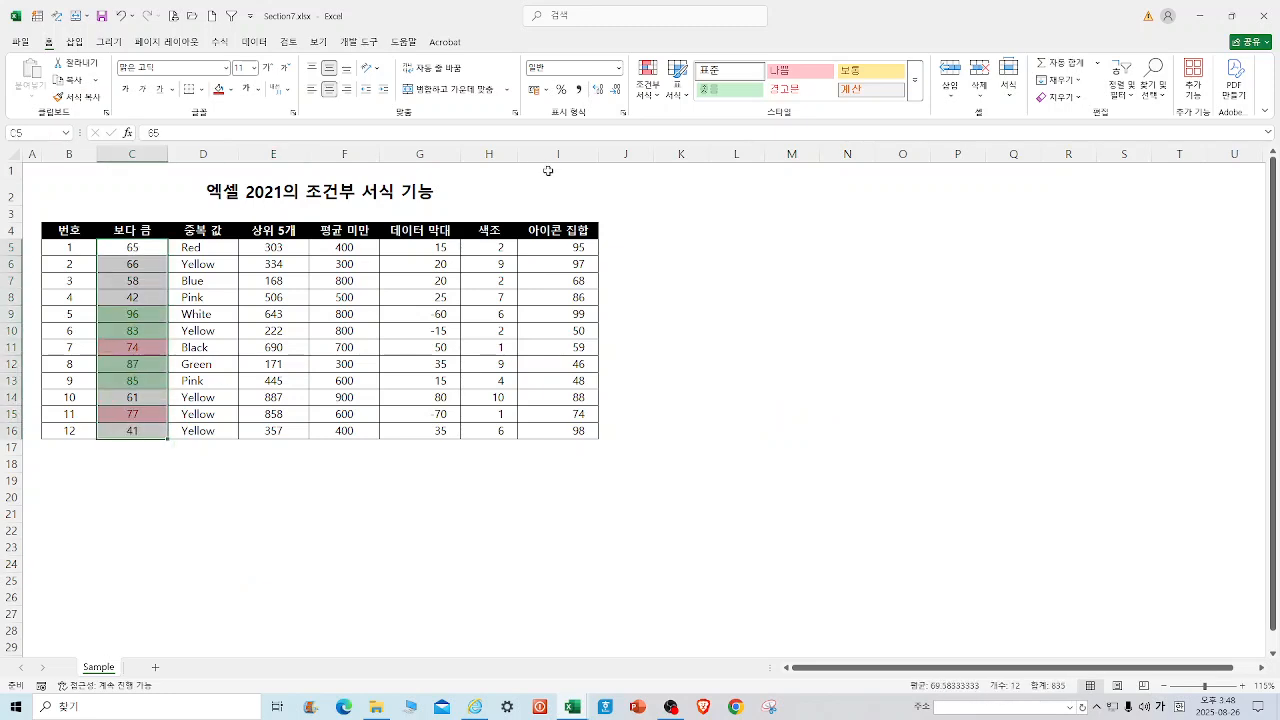
click(648, 80)
mouse_move(718, 286)
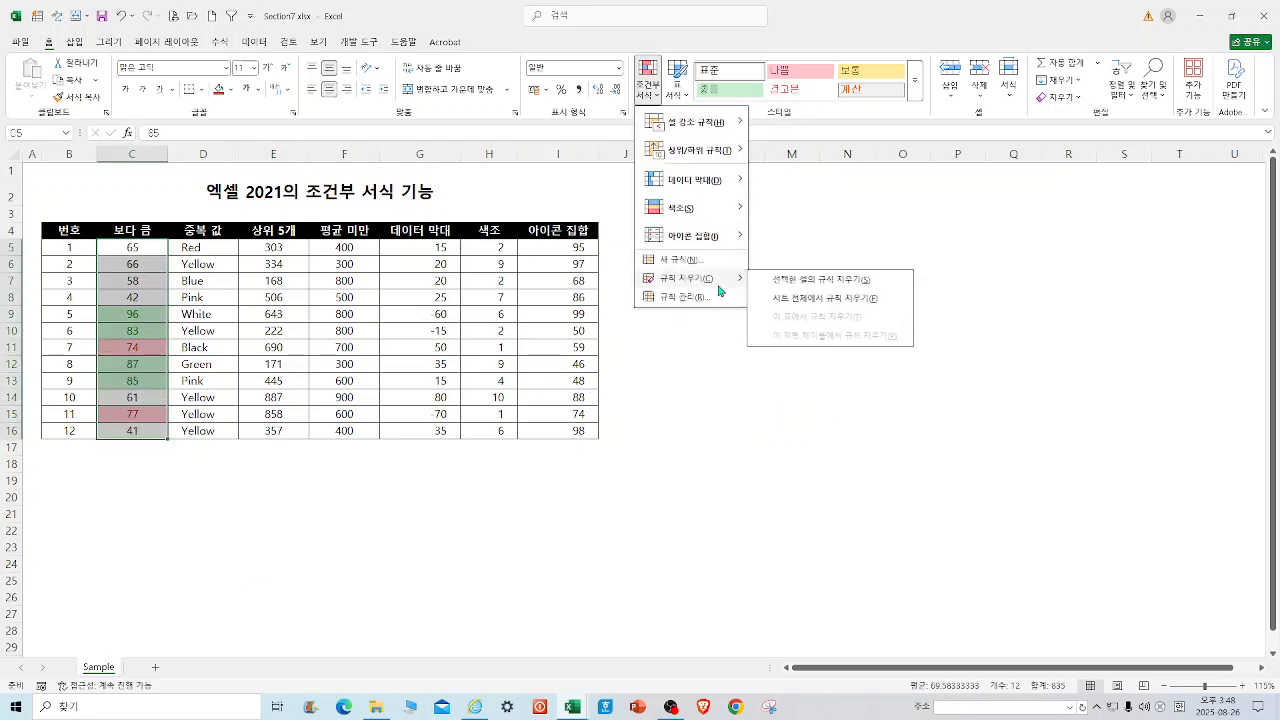
click(781, 280)
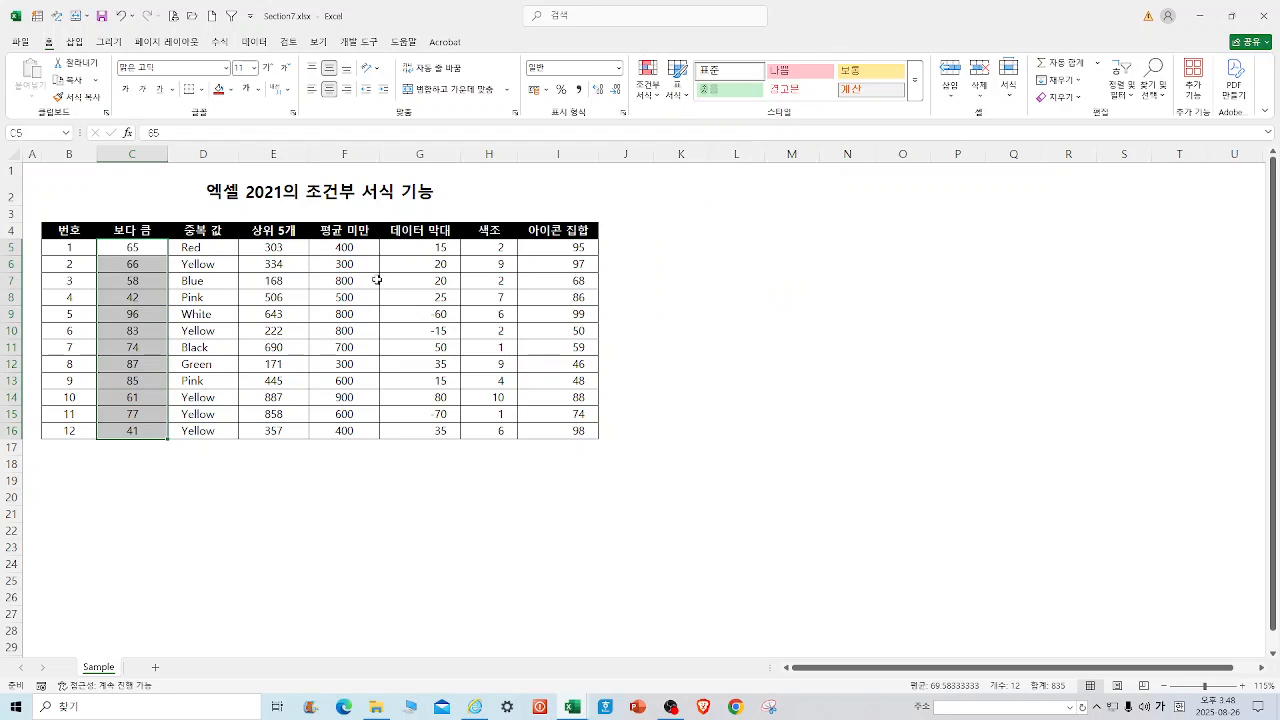
Step: Highlight values greater than 80 in C5:C16 with the format 진한 녹색 텍스트가 있는 녹색 채우기
click(648, 80)
mouse_move(697, 132)
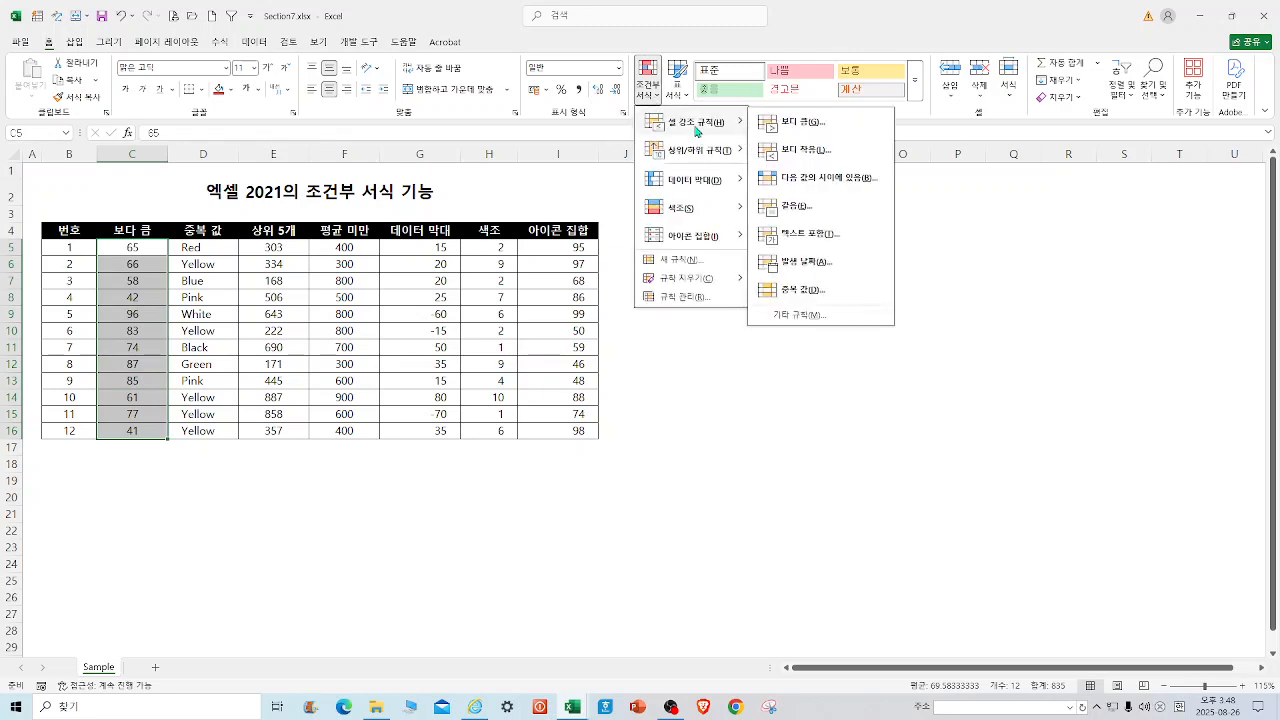
click(787, 123)
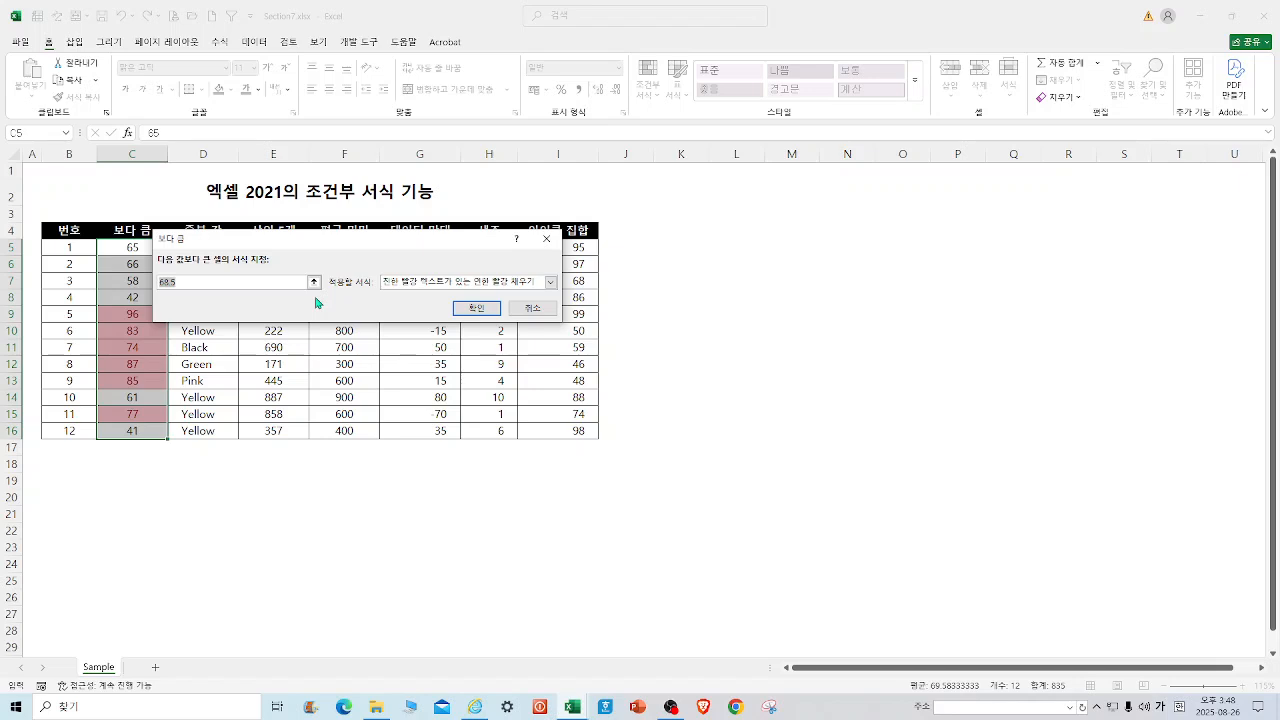
text(0)
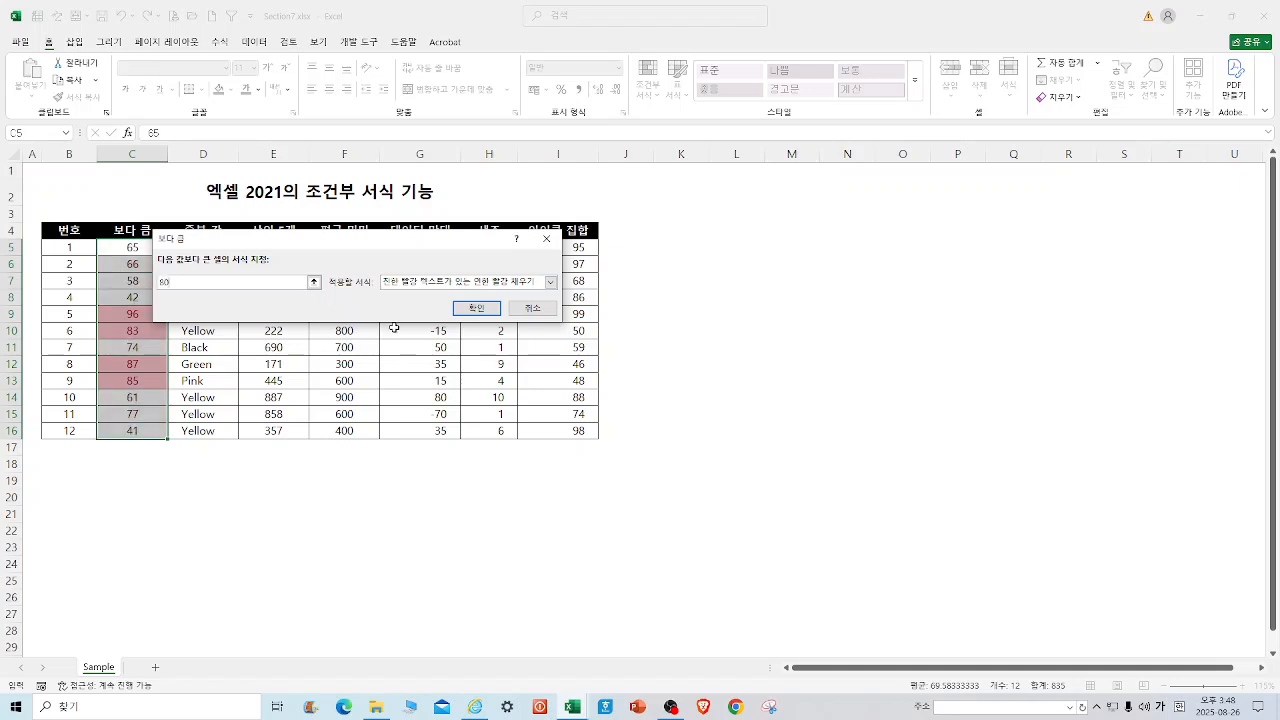
click(550, 283)
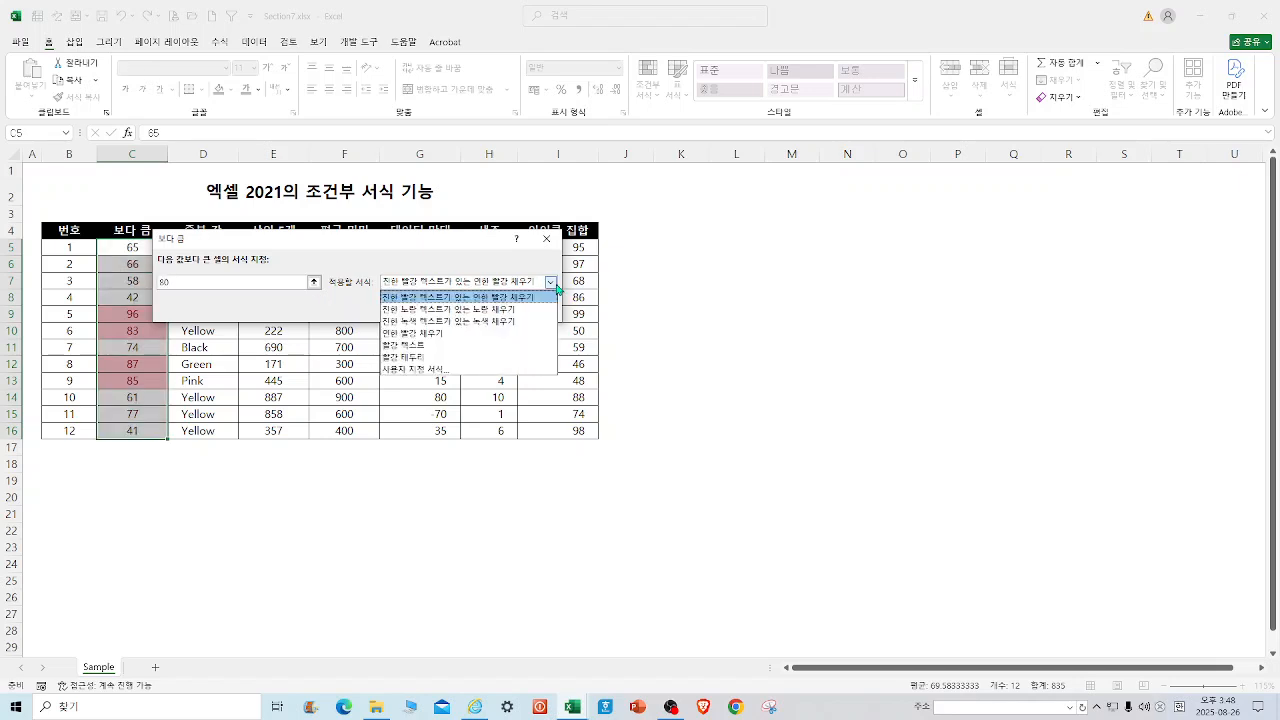
click(500, 321)
click(483, 306)
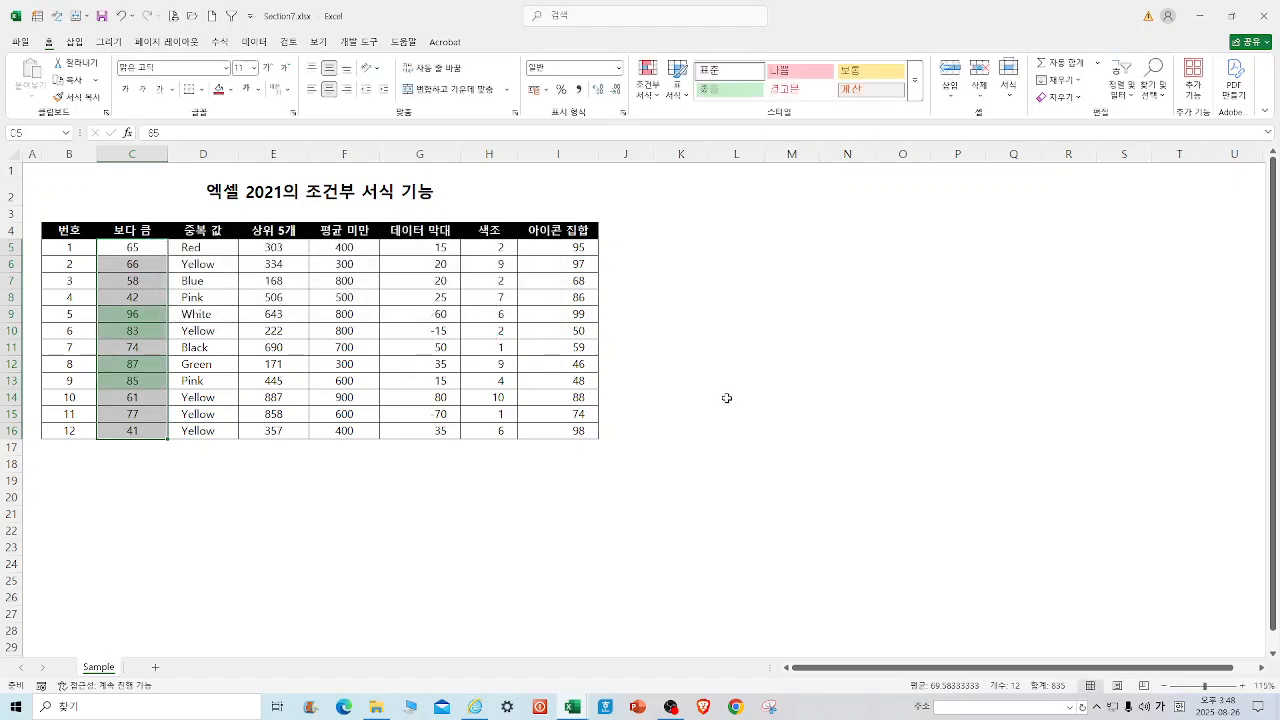
click(729, 397)
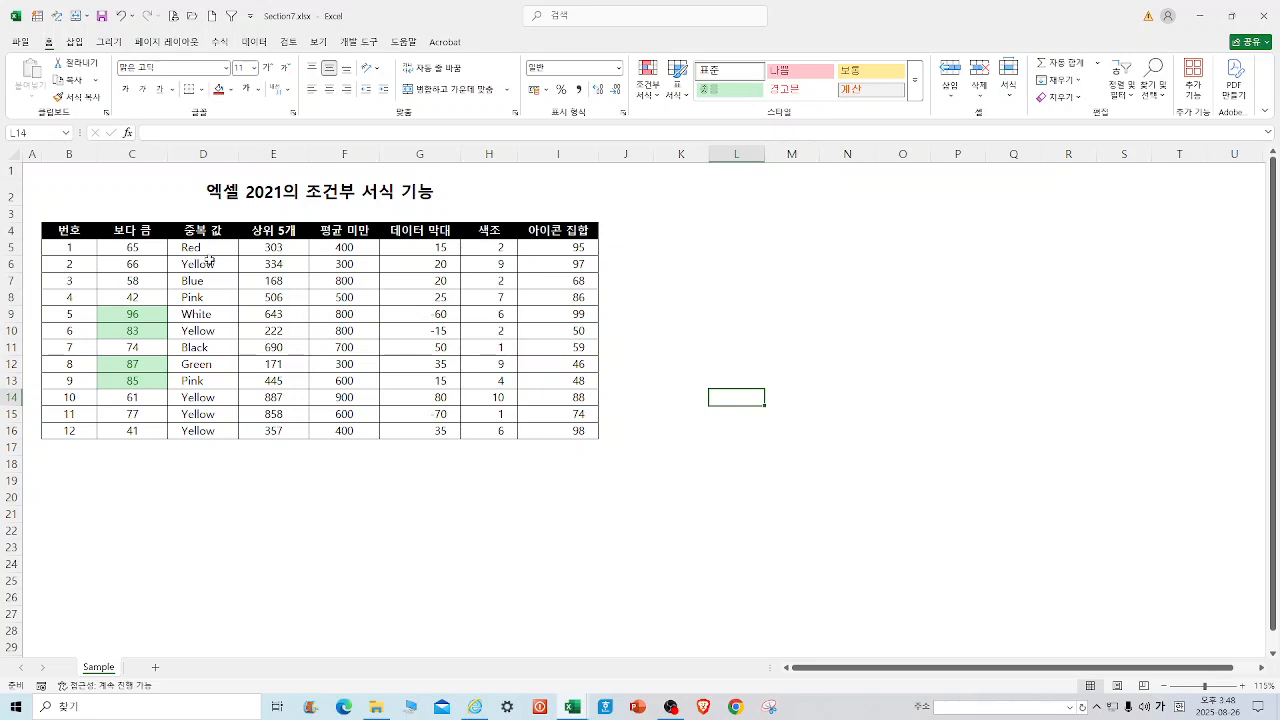
Step: Highlight duplicate values in D5:D16 with the format 연한 빨강 채우기
click(204, 247)
drag(204, 247, 183, 430)
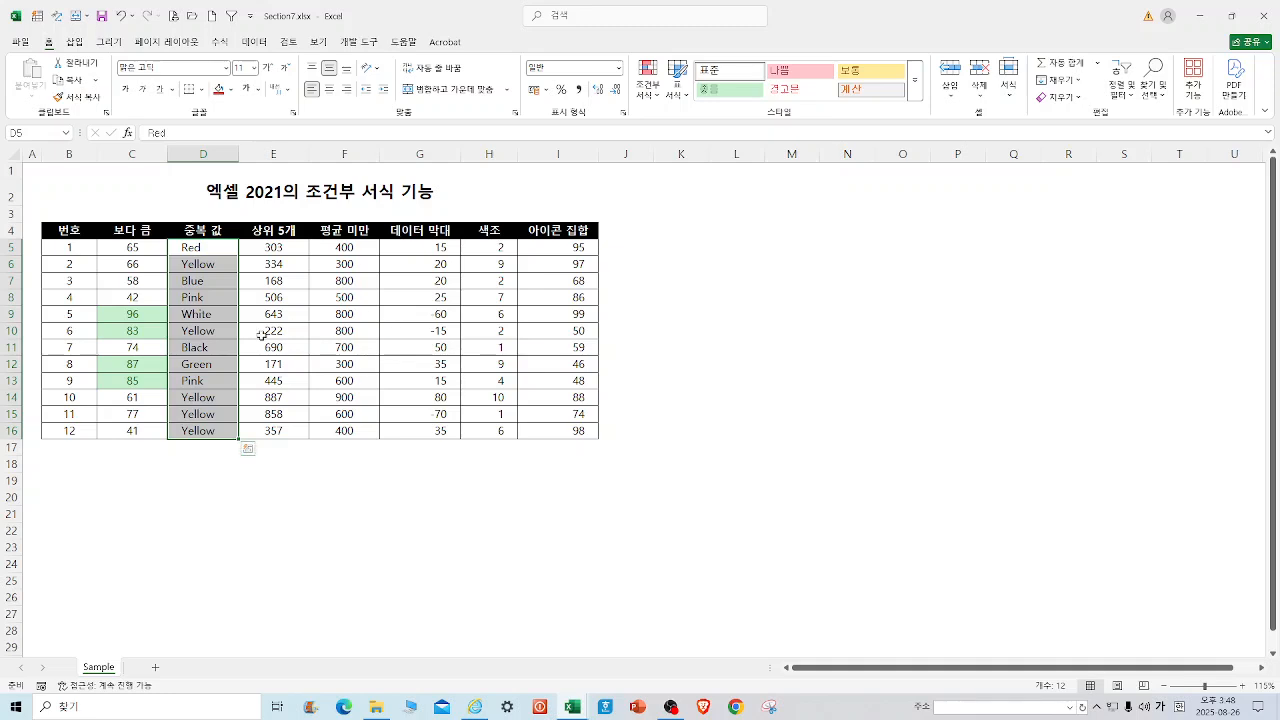
click(658, 100)
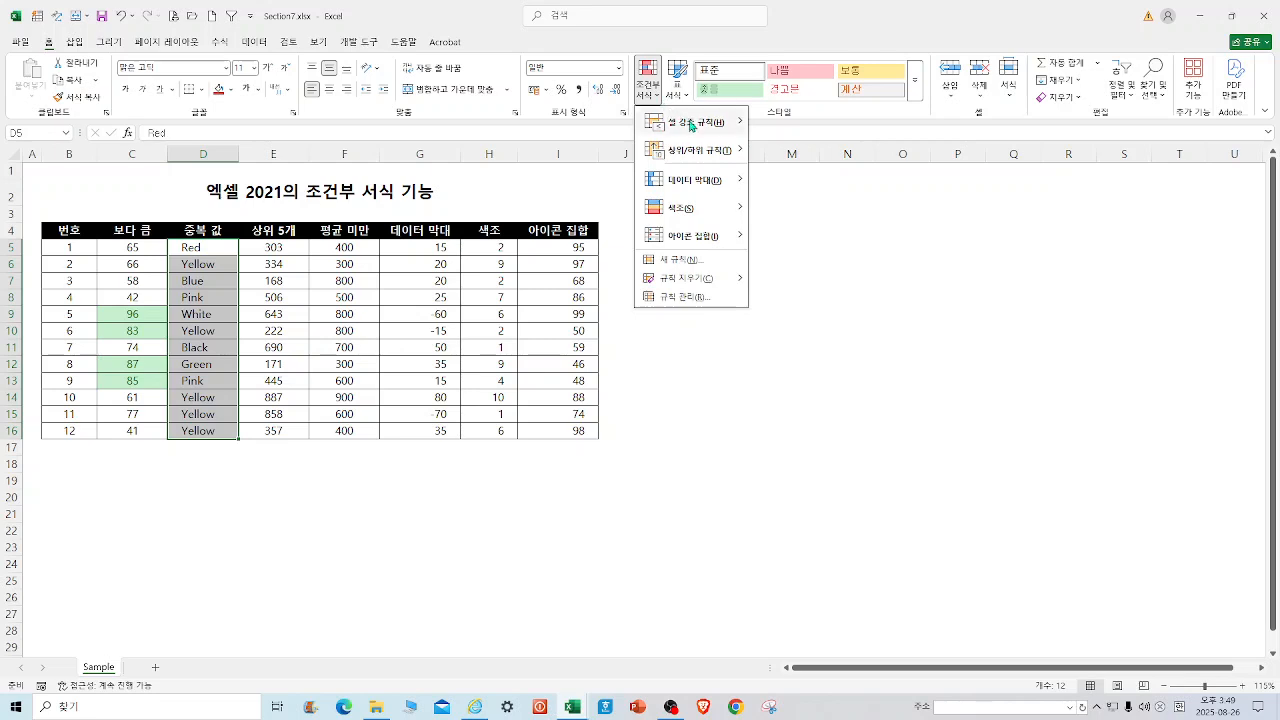
mouse_move(692, 125)
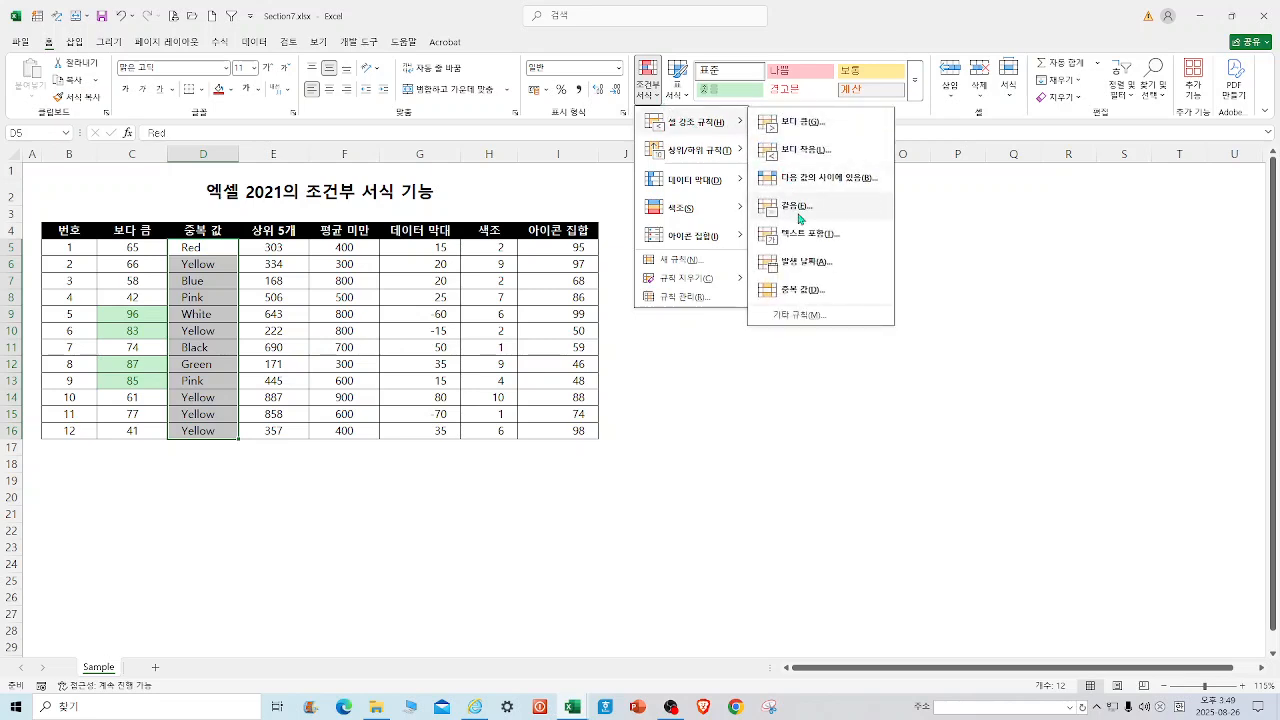
click(799, 292)
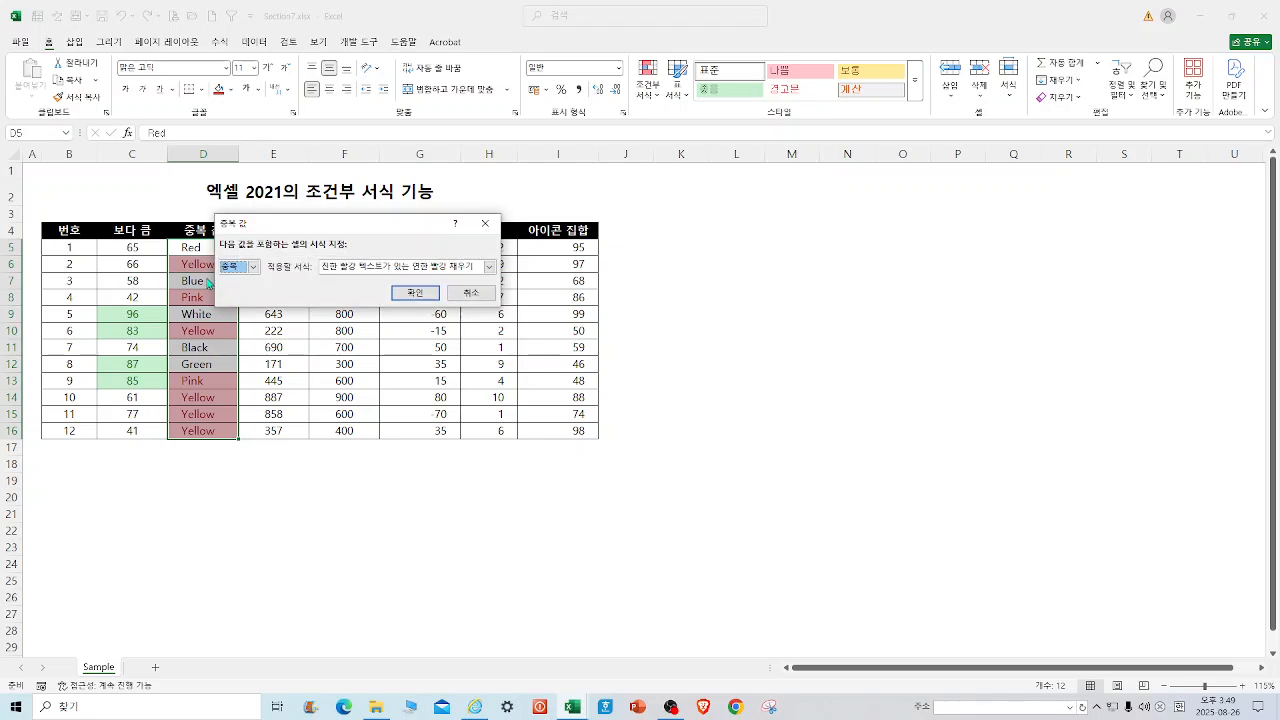
click(489, 267)
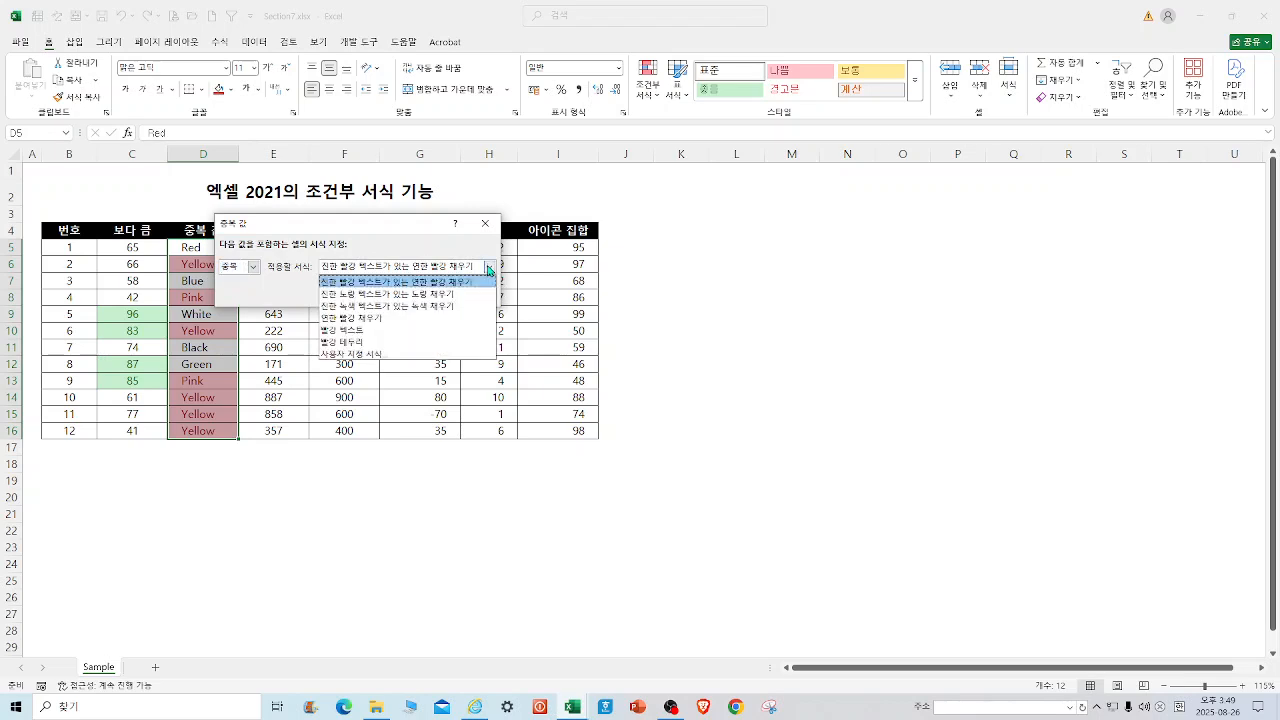
click(355, 318)
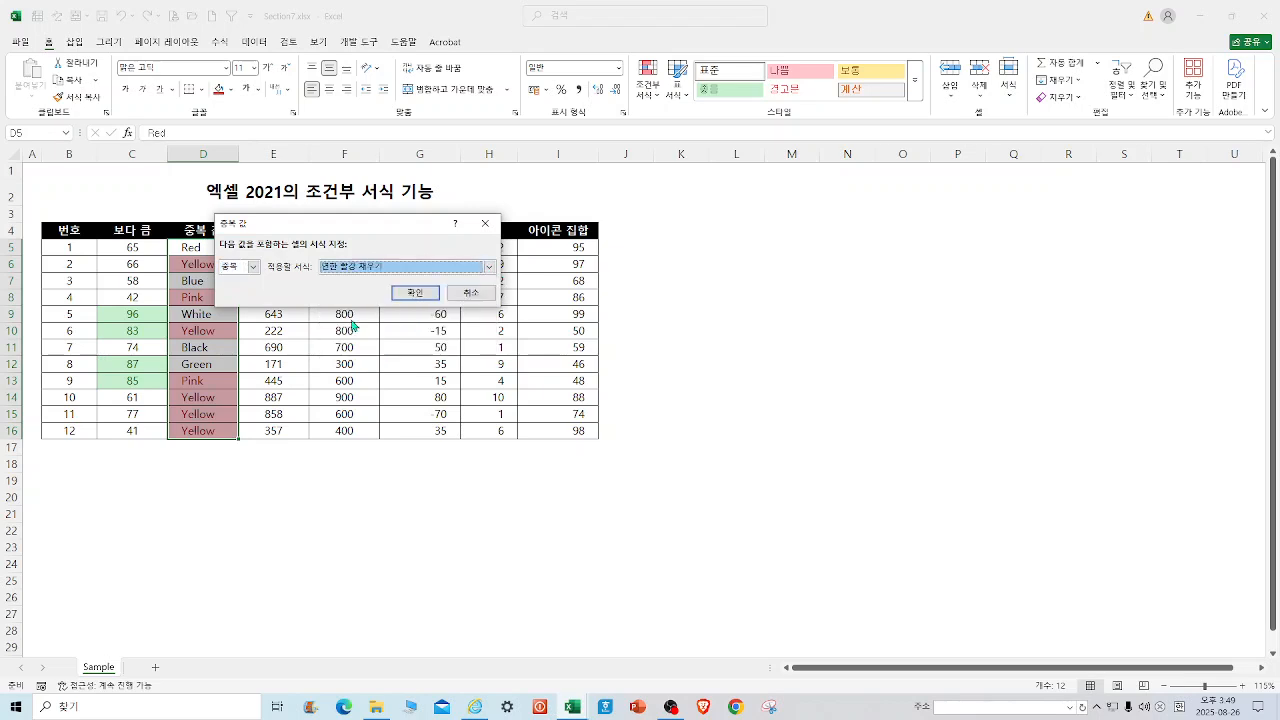
click(415, 295)
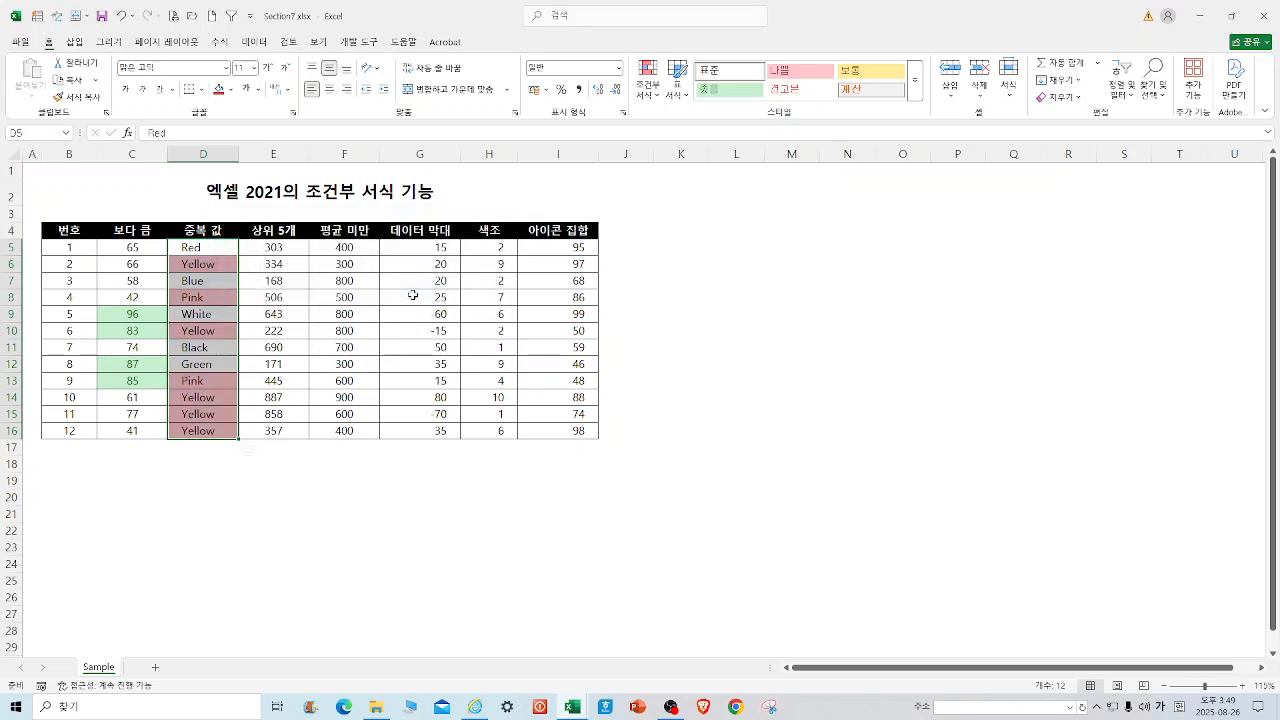
click(210, 258)
click(210, 334)
click(205, 298)
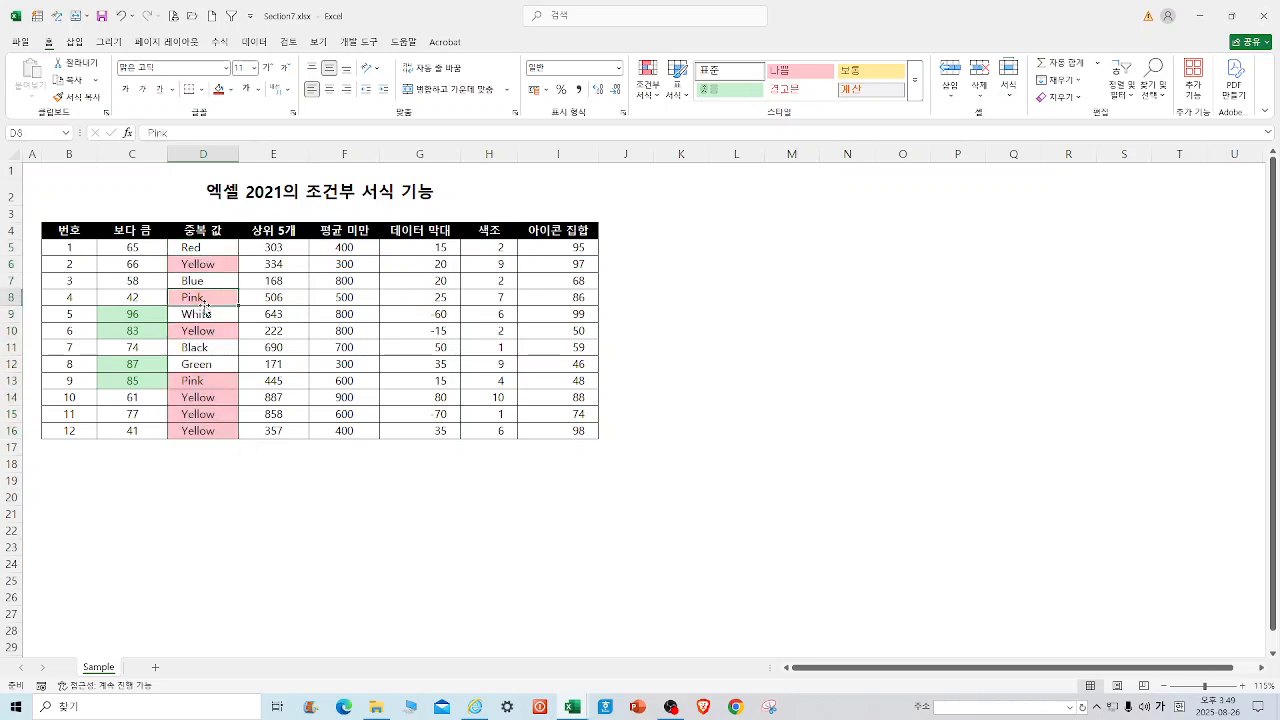
click(201, 383)
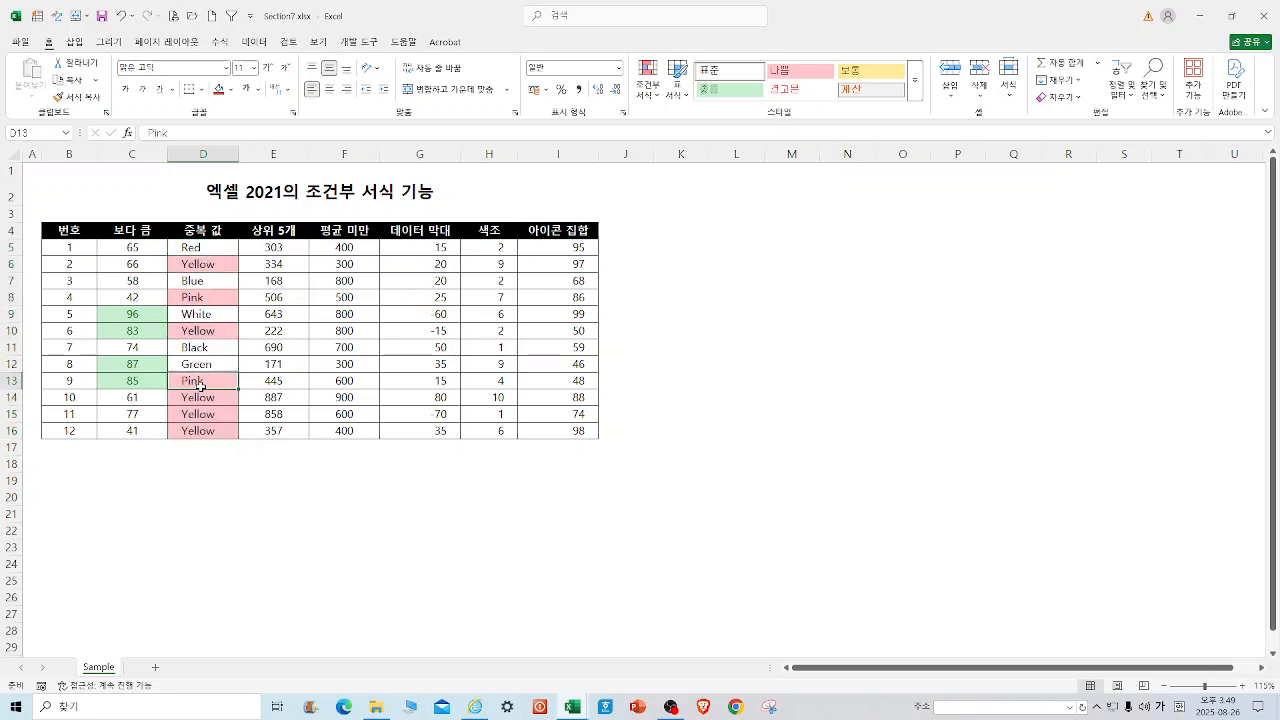
click(267, 494)
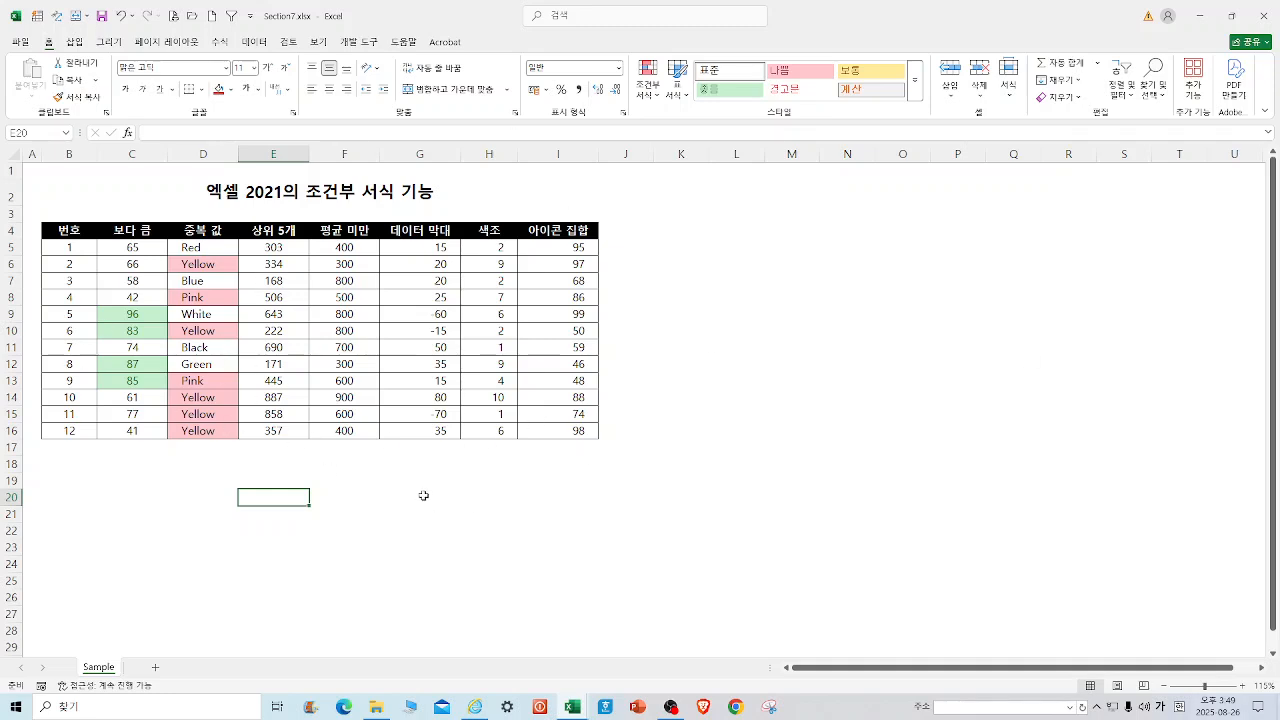
click(662, 529)
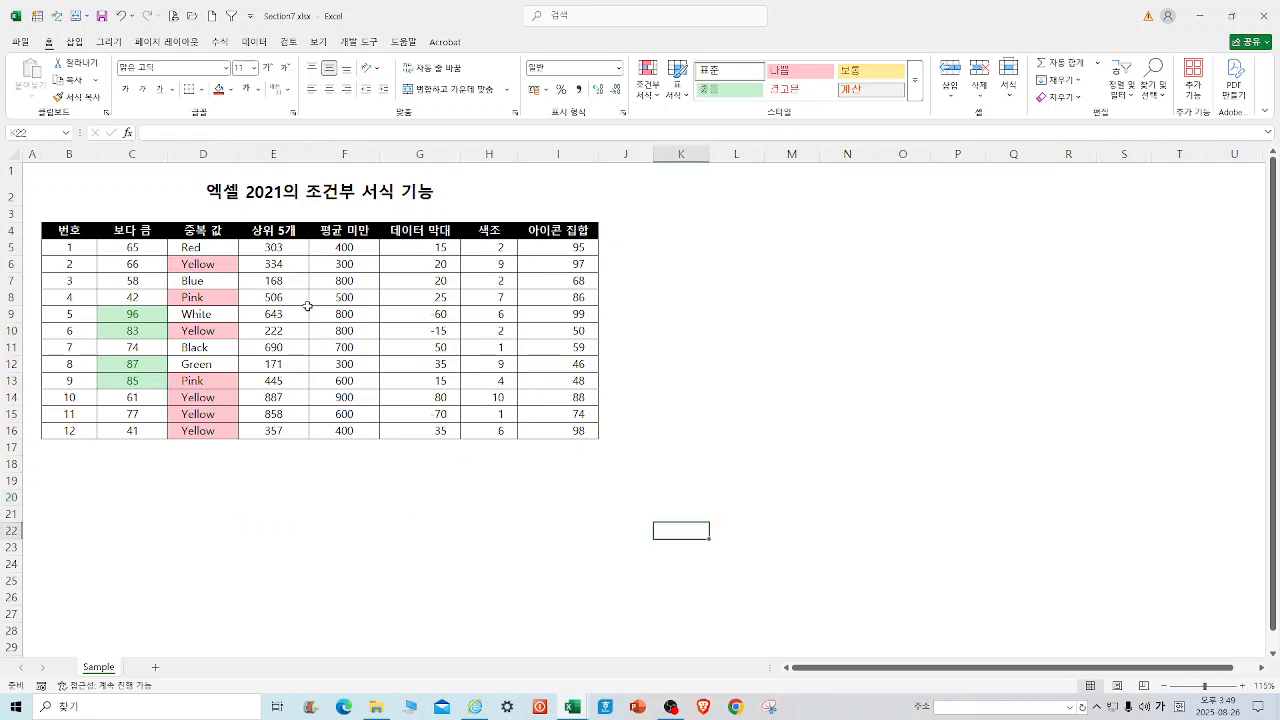
Step: Highlight the top 5 values in E5:E16 with the format 진한 노랑 텍스트가 있는 노랑 채우기
drag(282, 252, 282, 425)
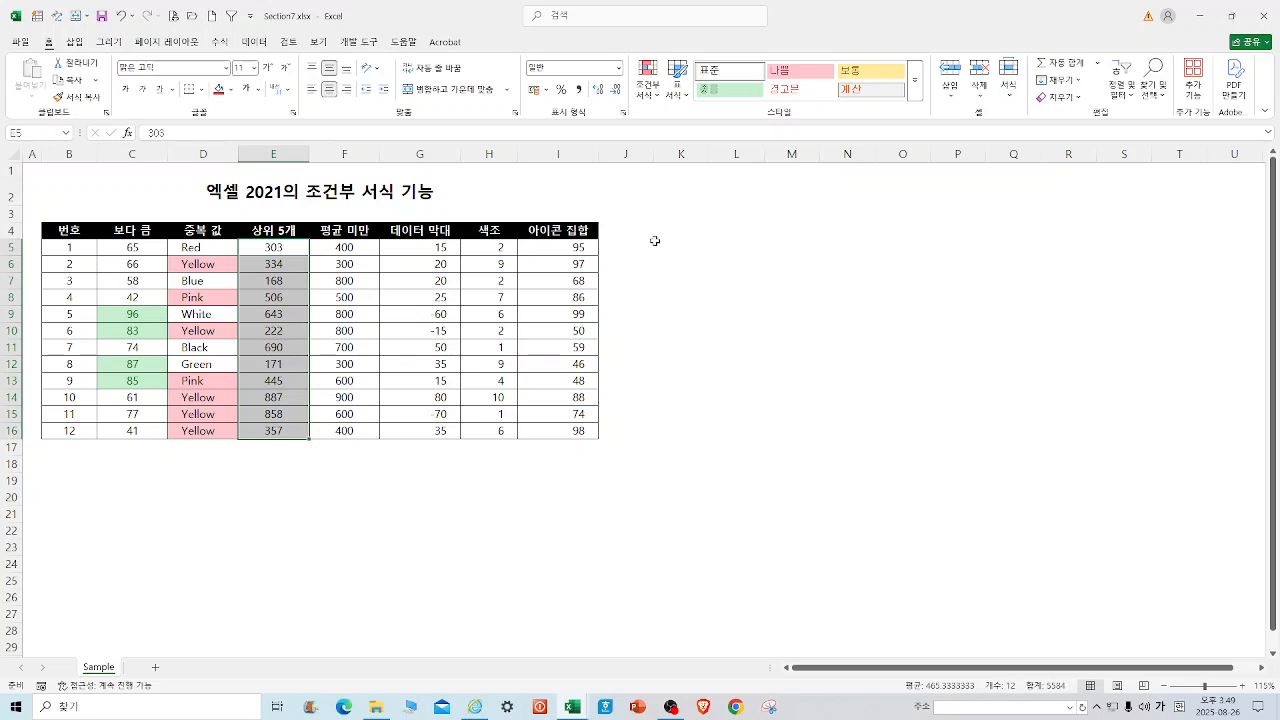
click(649, 84)
mouse_move(698, 162)
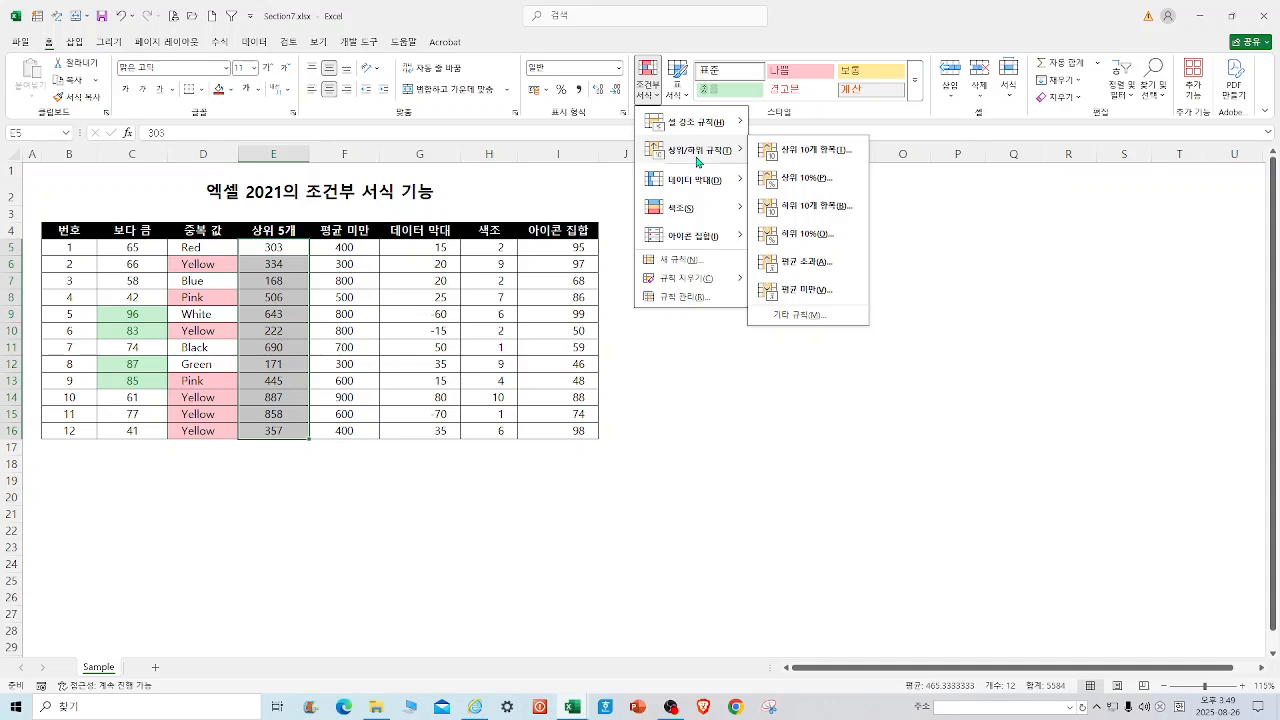
click(804, 152)
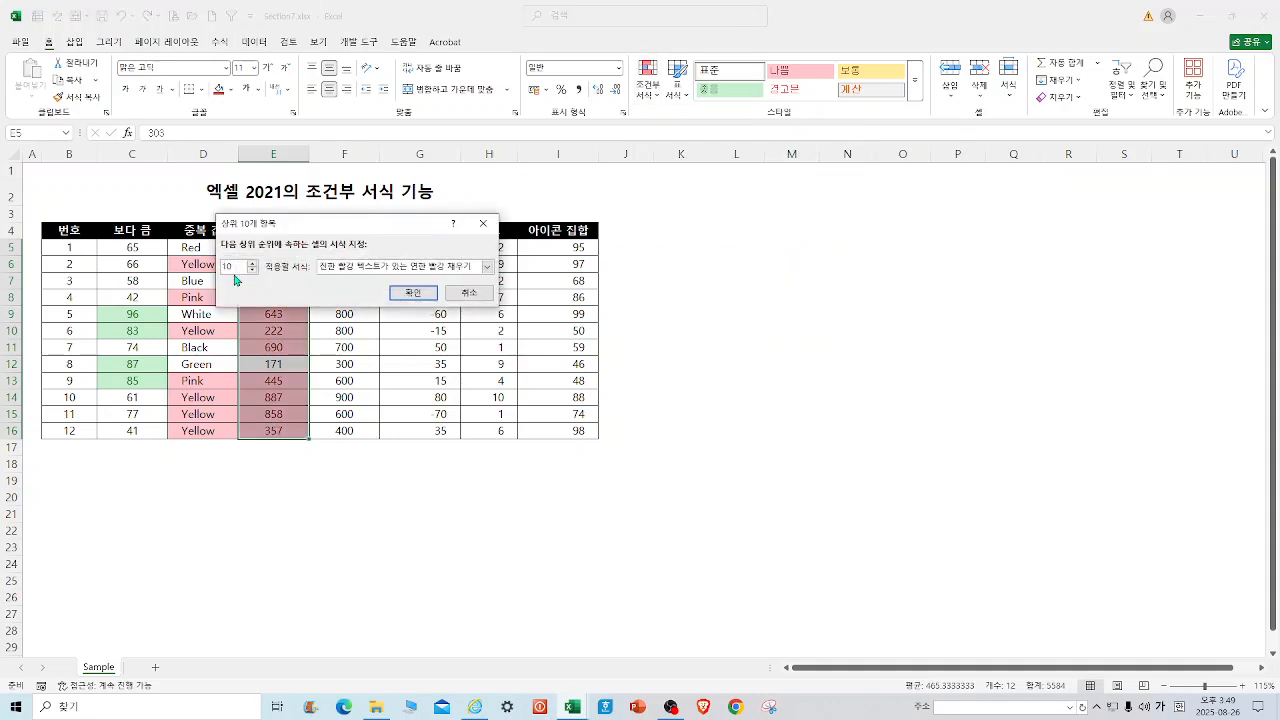
drag(238, 270, 195, 268)
text(5)
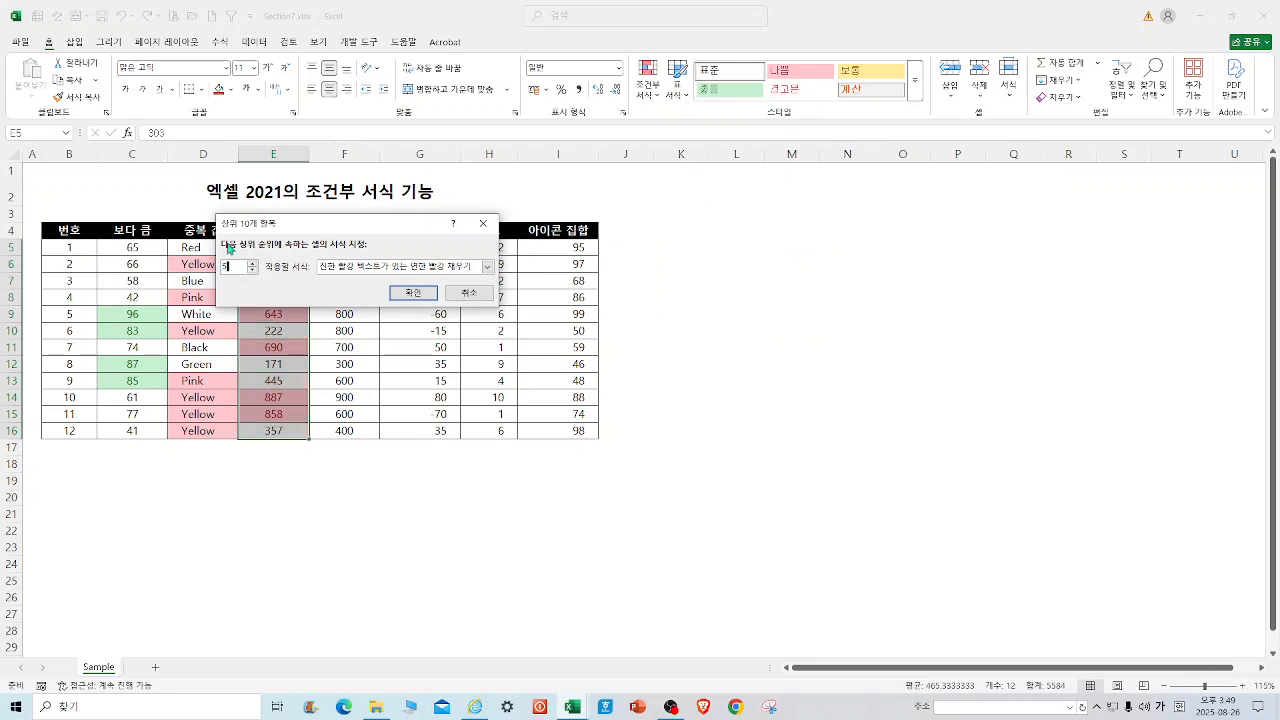
click(488, 267)
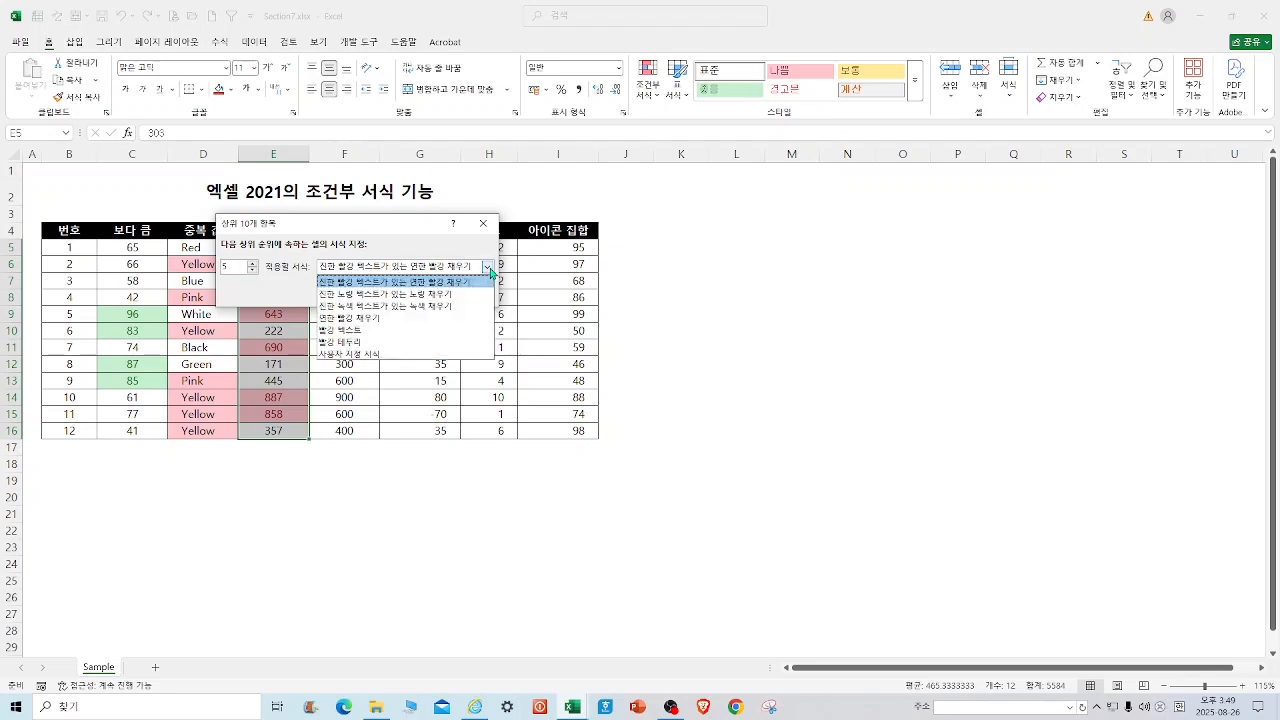
click(440, 295)
click(414, 289)
click(840, 381)
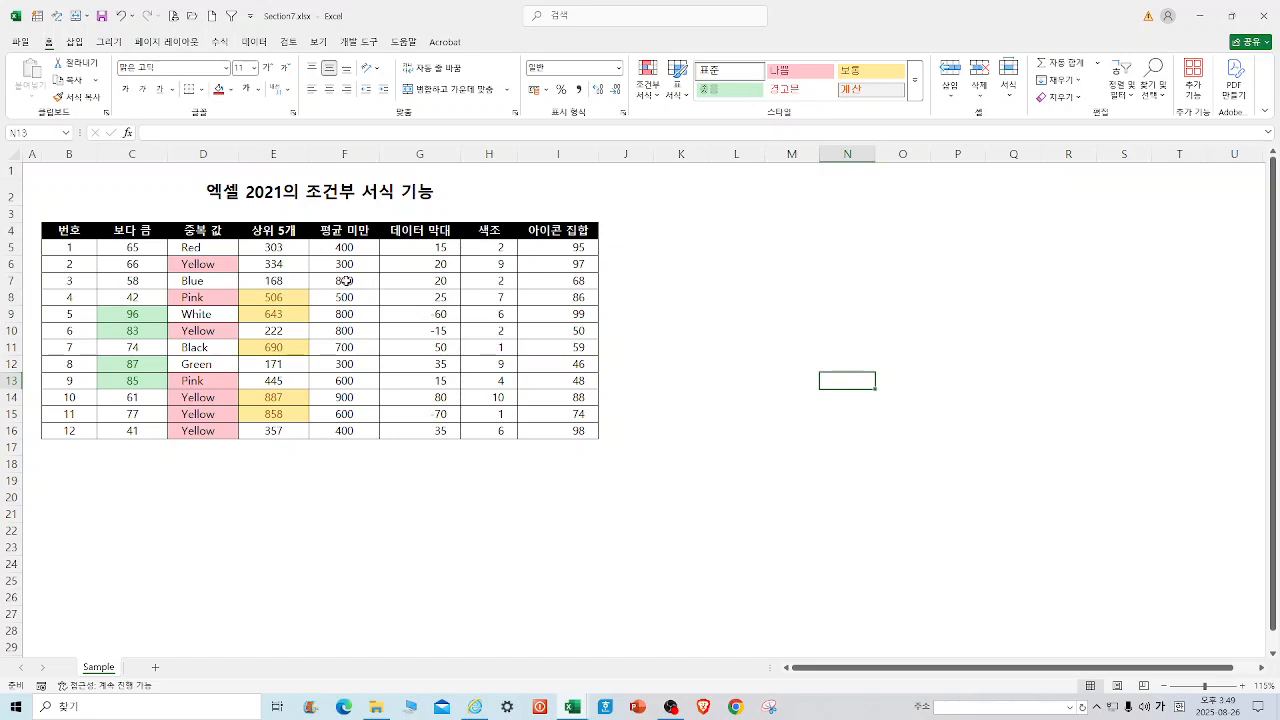
Step: Open the cell format settings for F5:F16 and choose the number format category 사용자 지정
drag(344, 247, 345, 430)
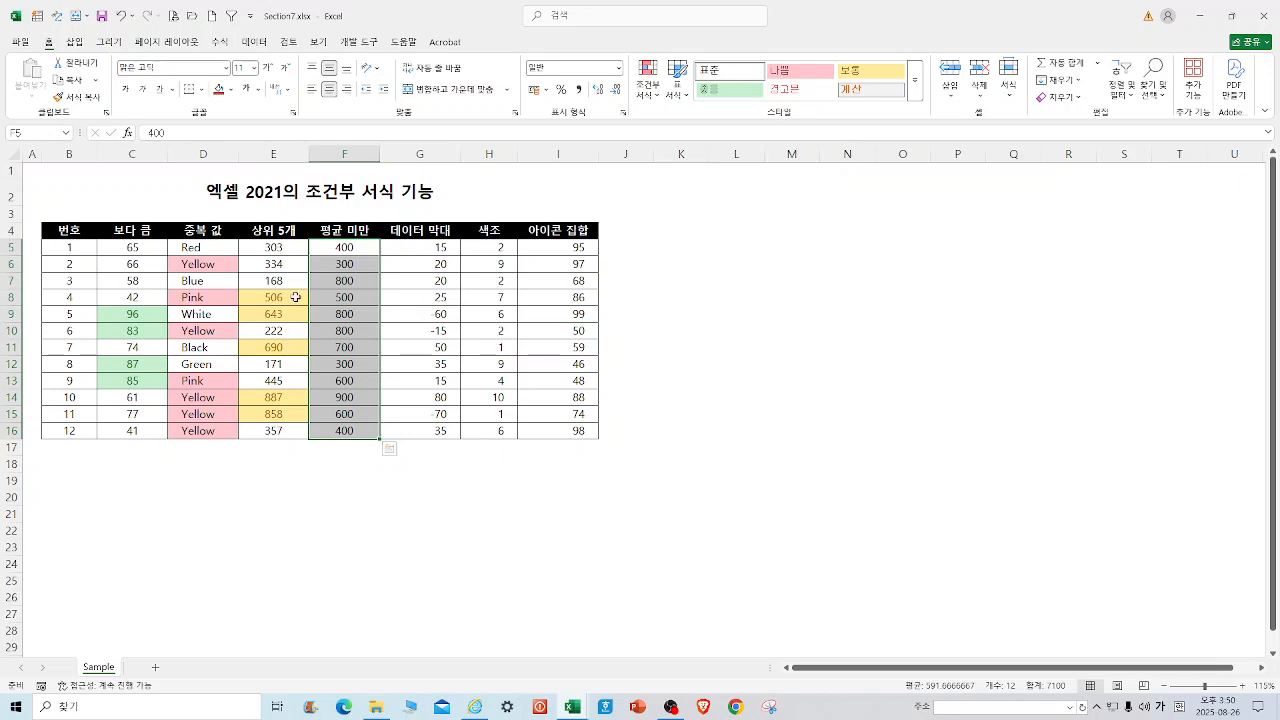
right_click(358, 328)
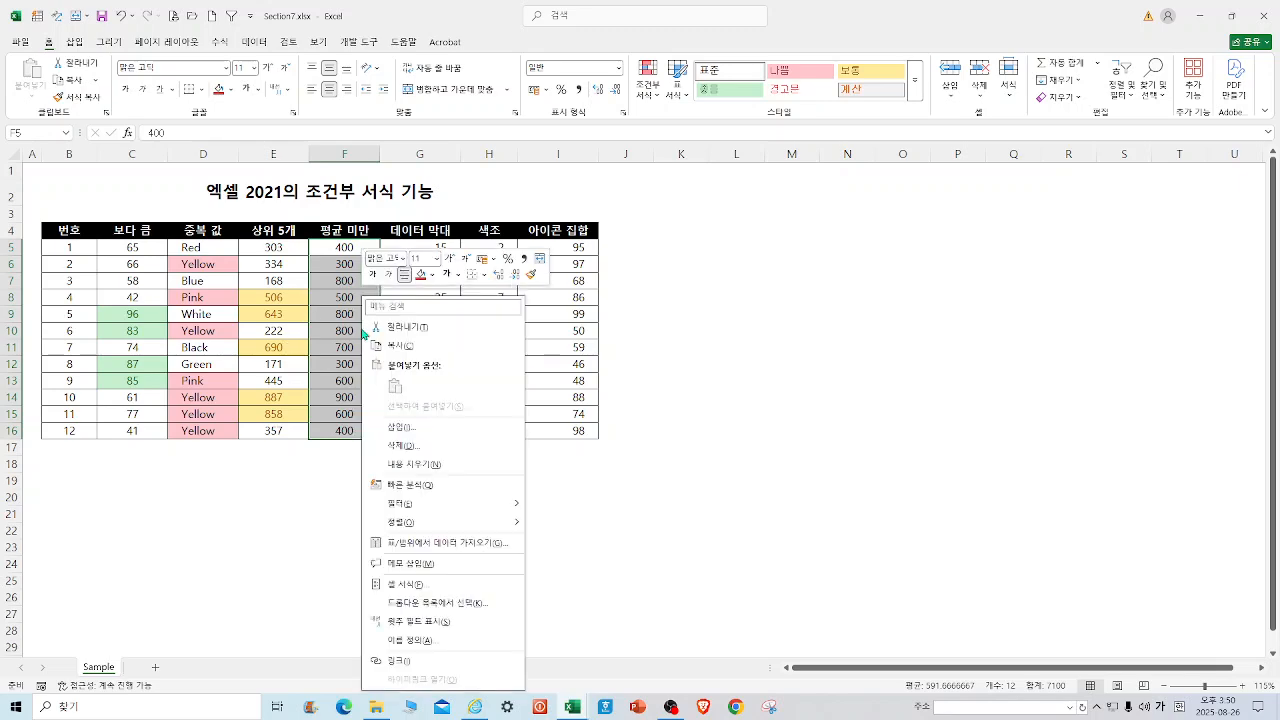
click(420, 584)
drag(468, 340, 716, 124)
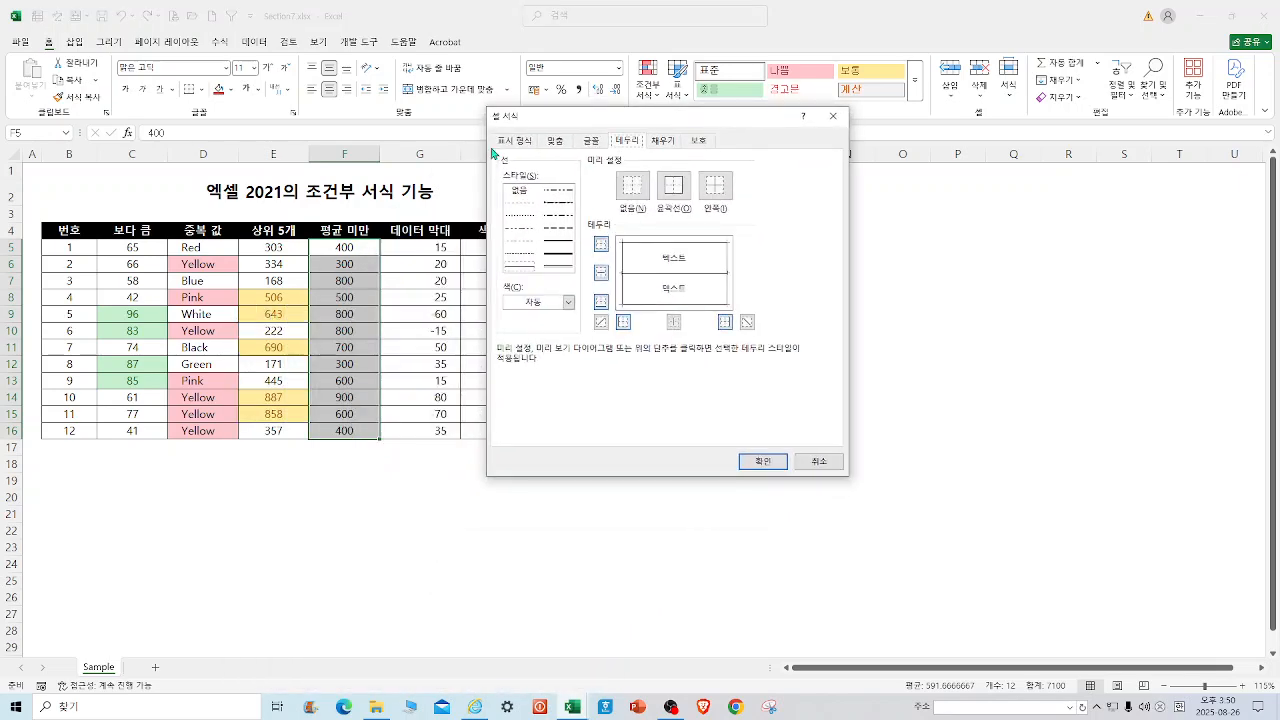
click(514, 142)
click(522, 285)
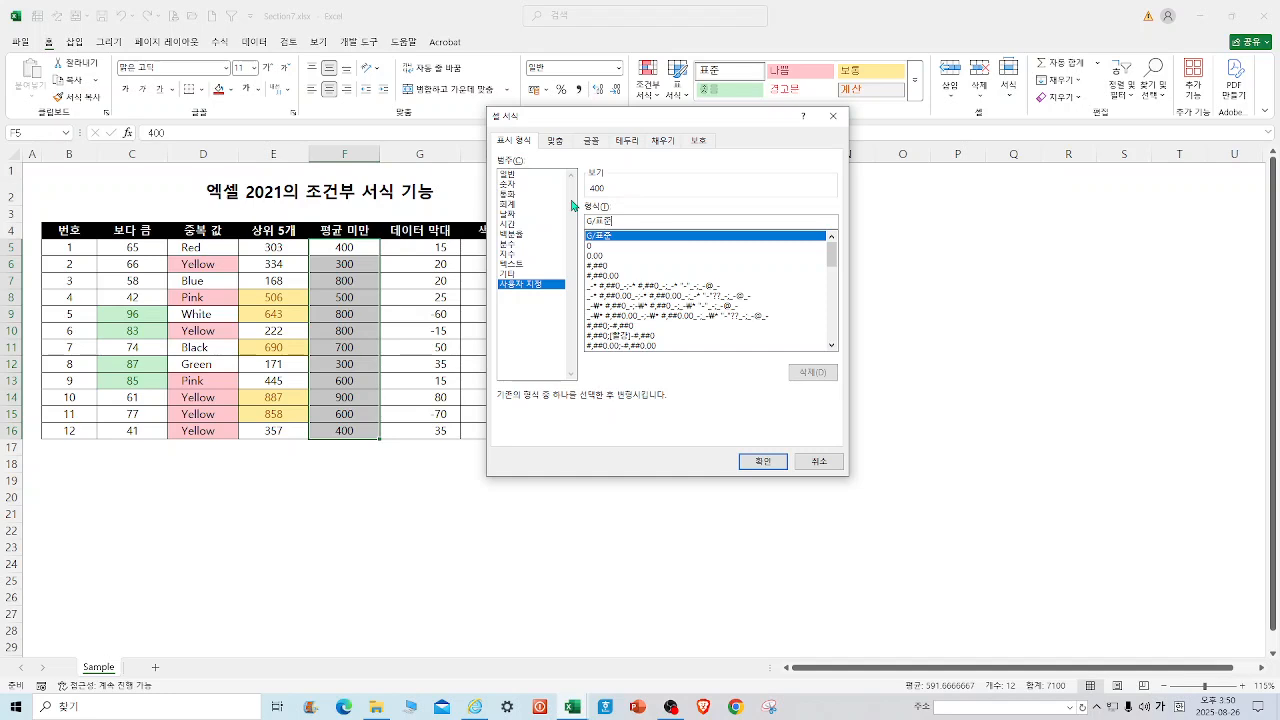
Step: Replace the custom number format code for F5:F16 with the quoted text "Warning"
key(BackSpace)
key(BackSpace)
key(BackSpace)
key(BackSpace)
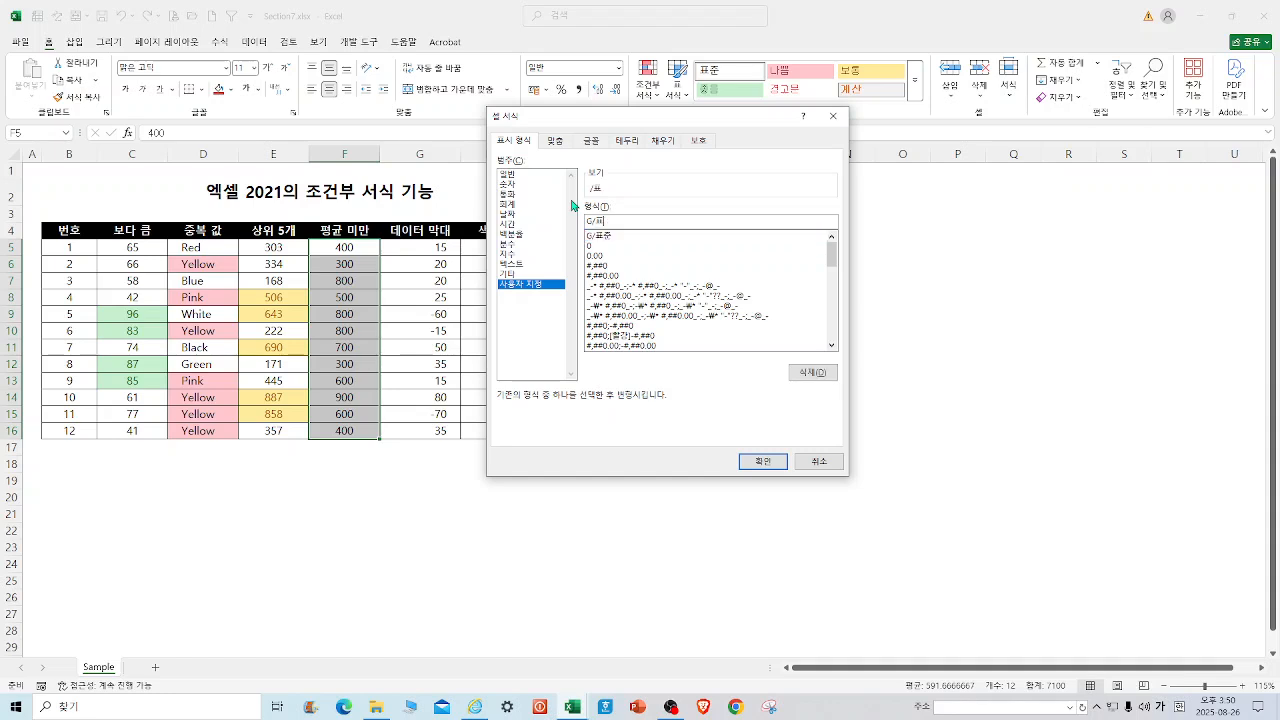
text(ㅁㅁ)
key(BackSpace)
key(BackSpace)
text(Warnini)
key(Home)
text(")
click(636, 227)
text(")
Step: Set the font of F5:F16 to style 굵게 and standard red, and apply the cell format
click(589, 143)
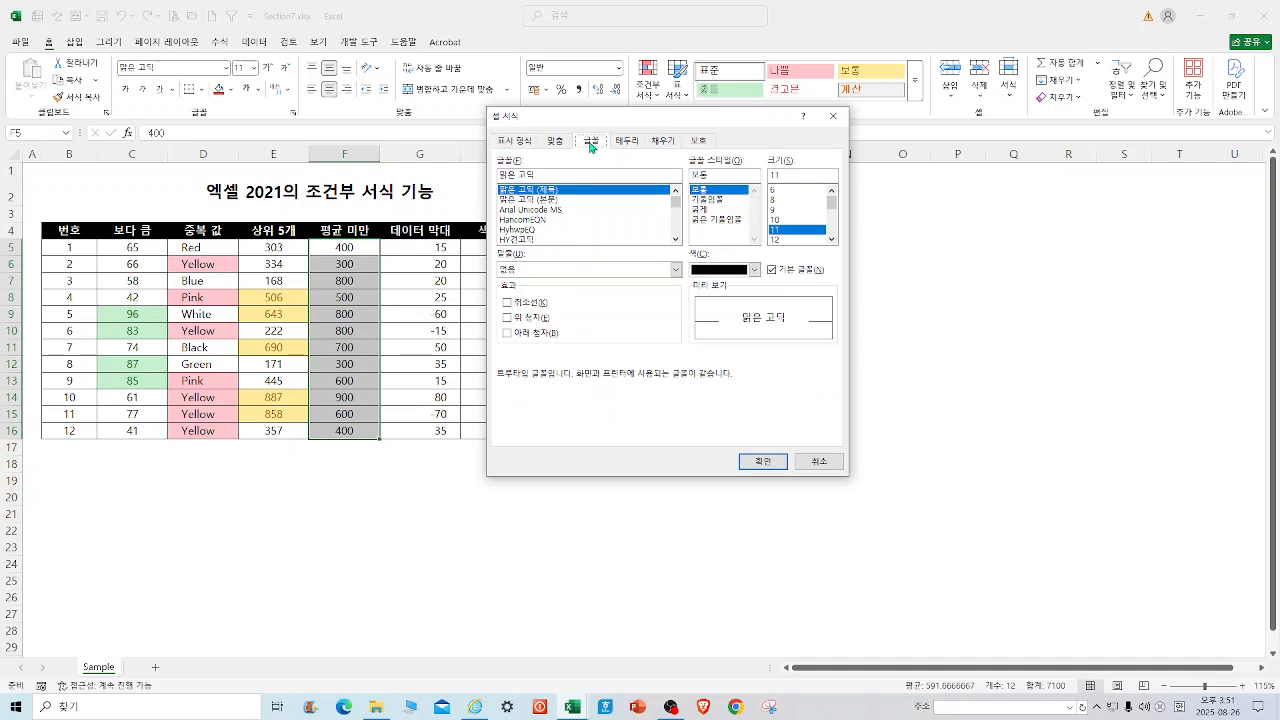
click(714, 211)
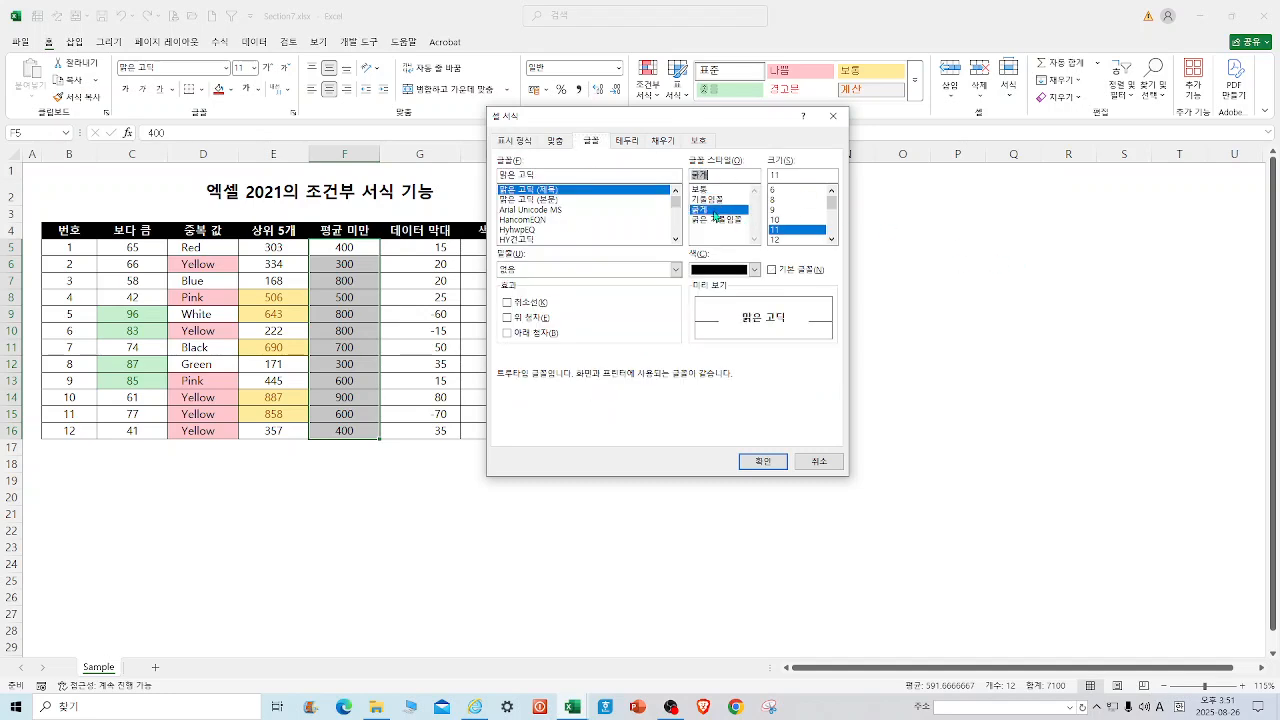
click(753, 270)
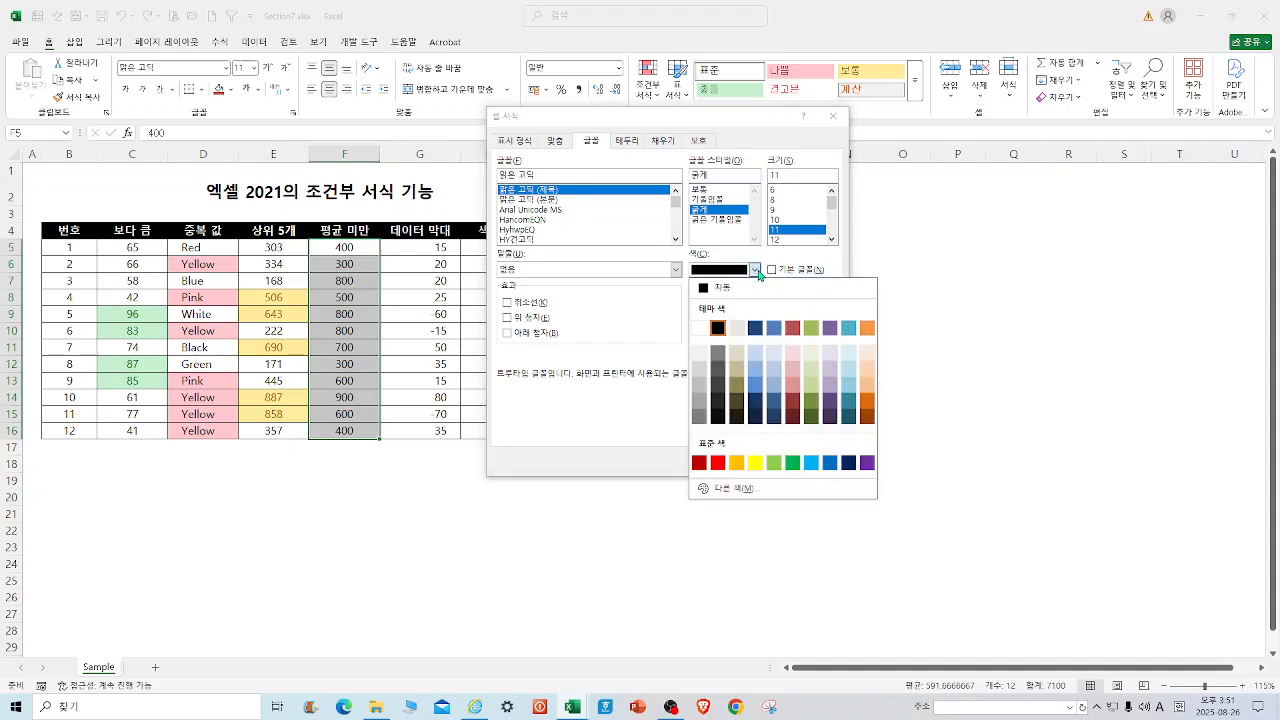
click(717, 463)
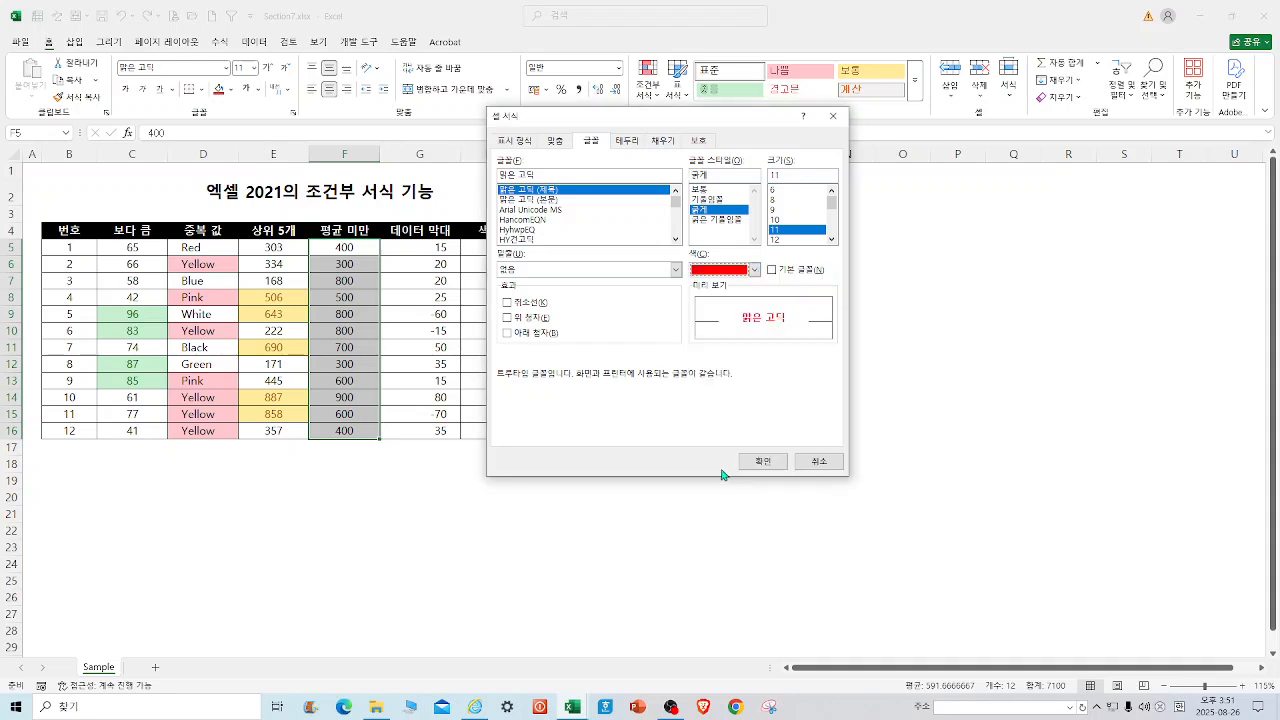
click(765, 462)
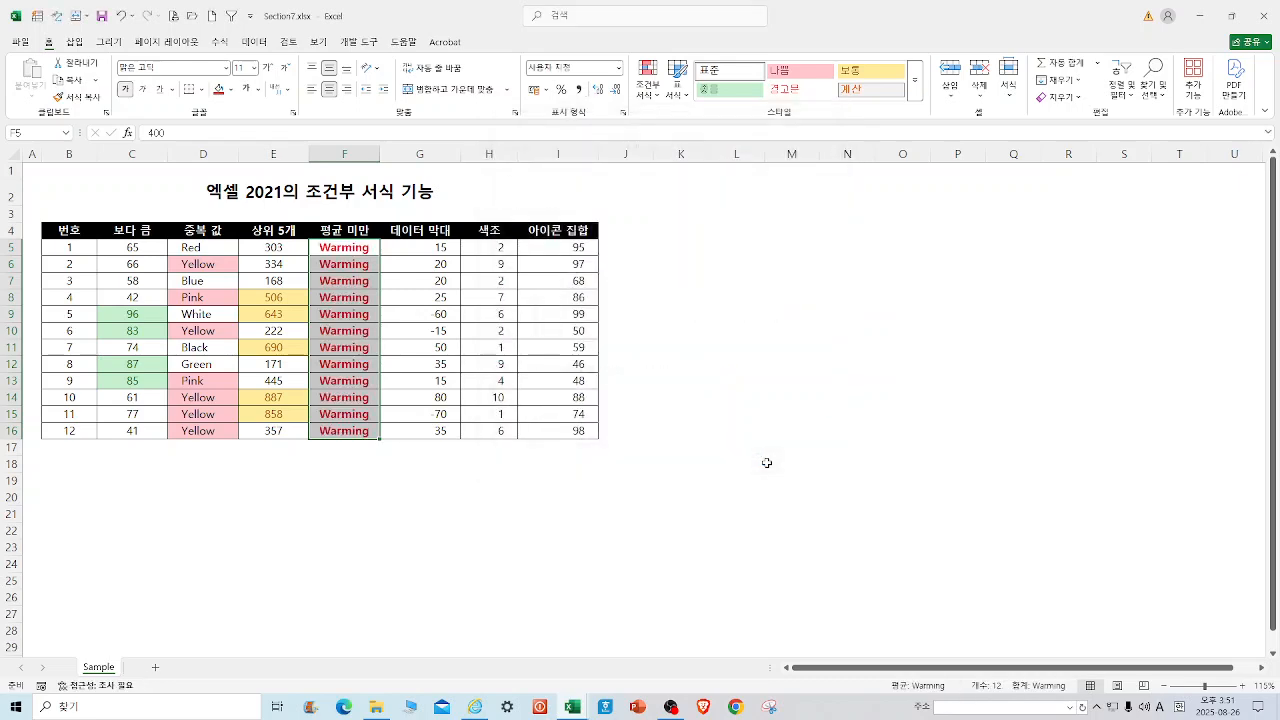
scroll(826, 365, down, 1)
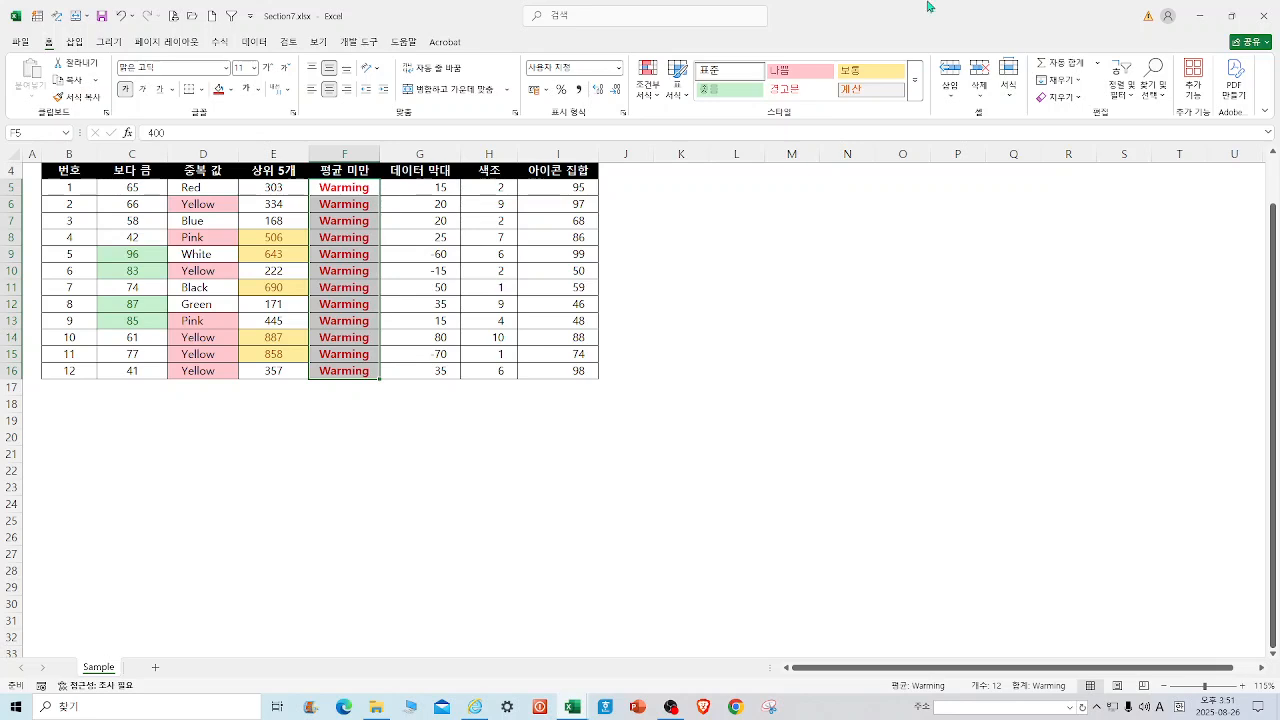
Step: Try to clear the conditional formatting rules from the selected cells F5:F16
click(657, 104)
mouse_move(702, 278)
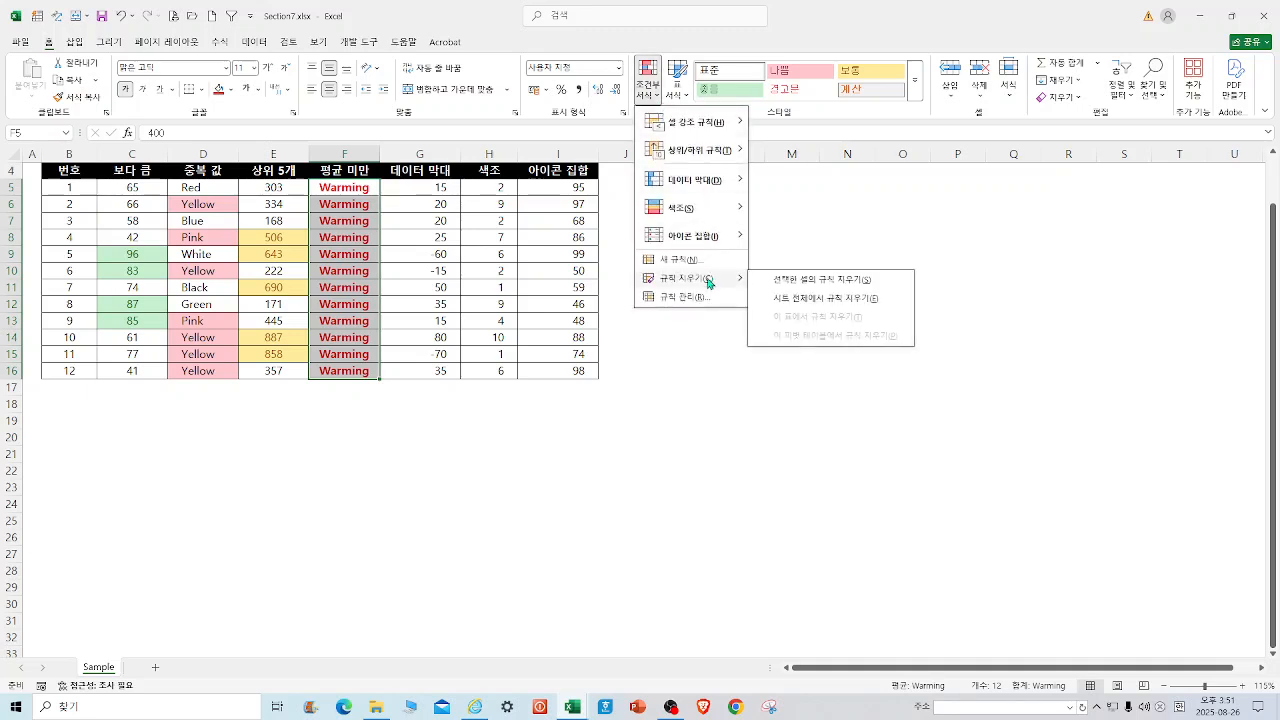
click(827, 280)
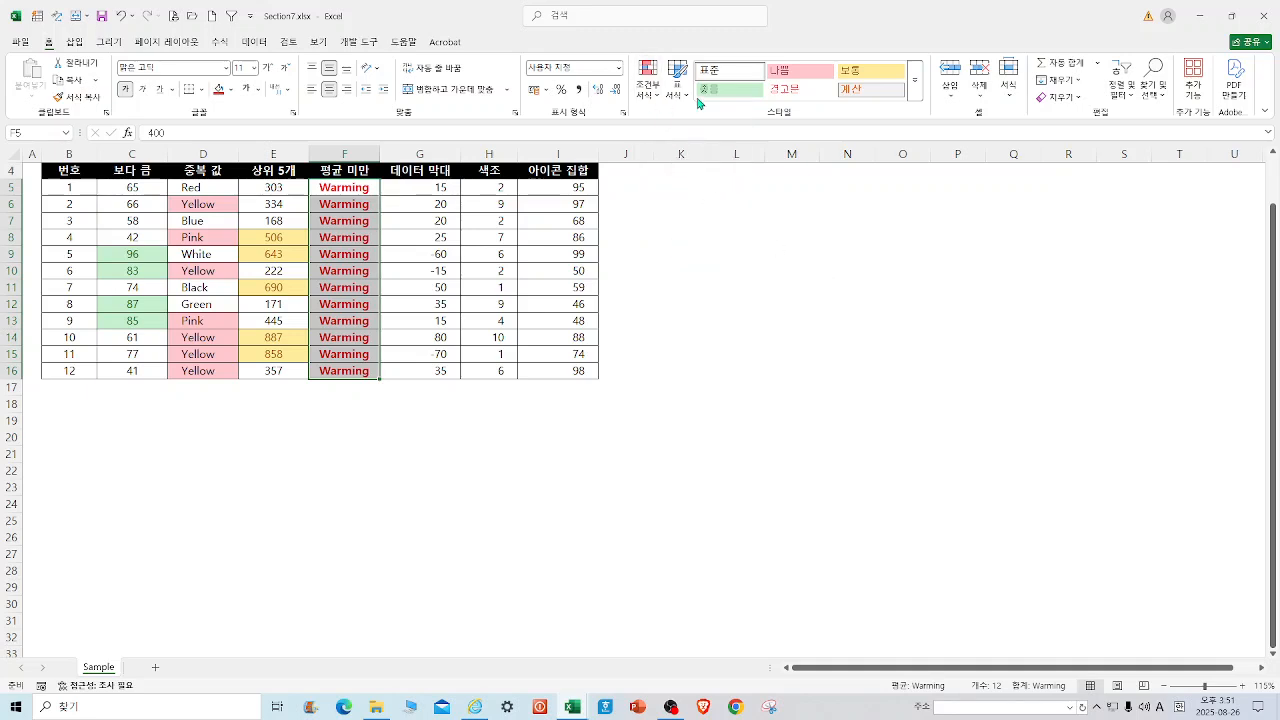
click(660, 100)
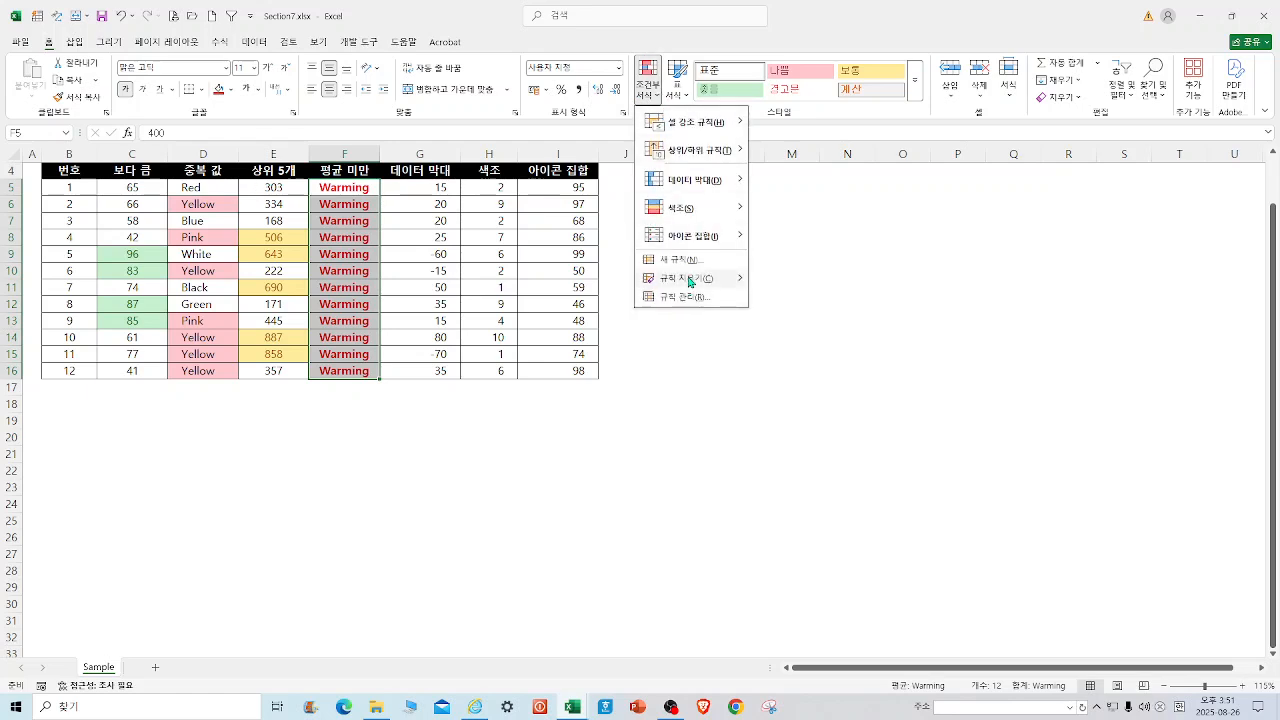
mouse_move(688, 281)
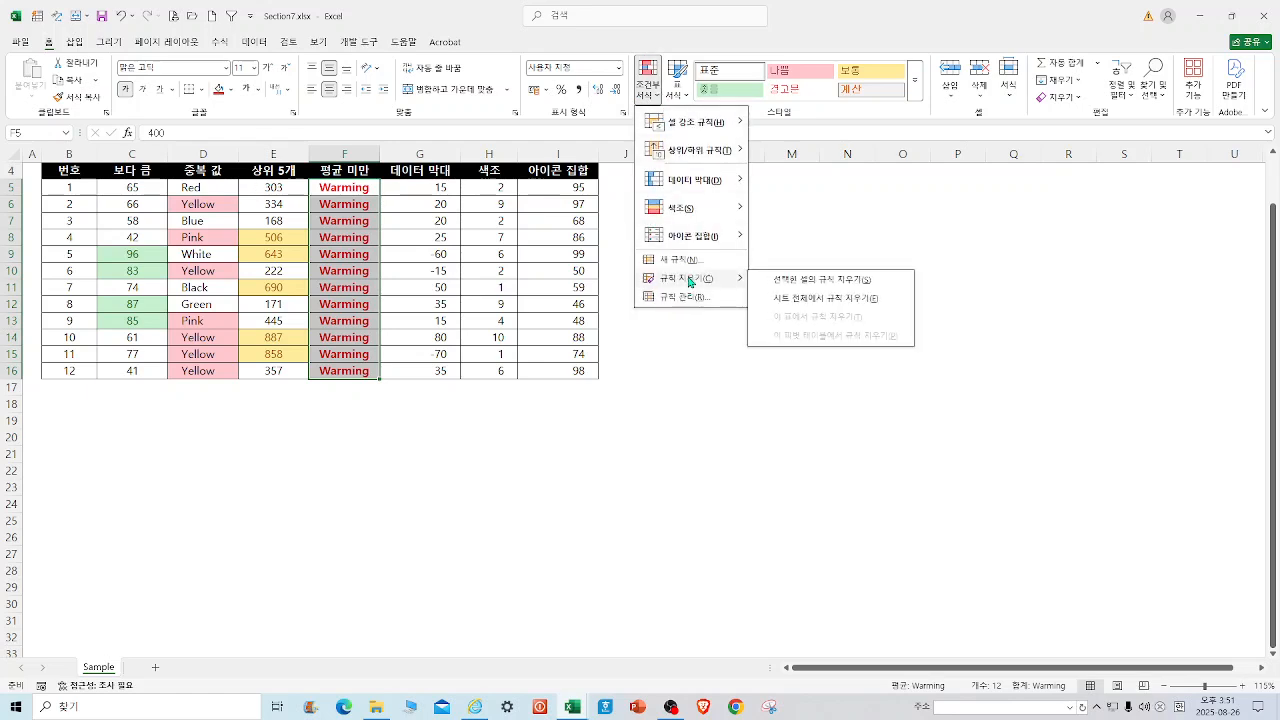
click(805, 282)
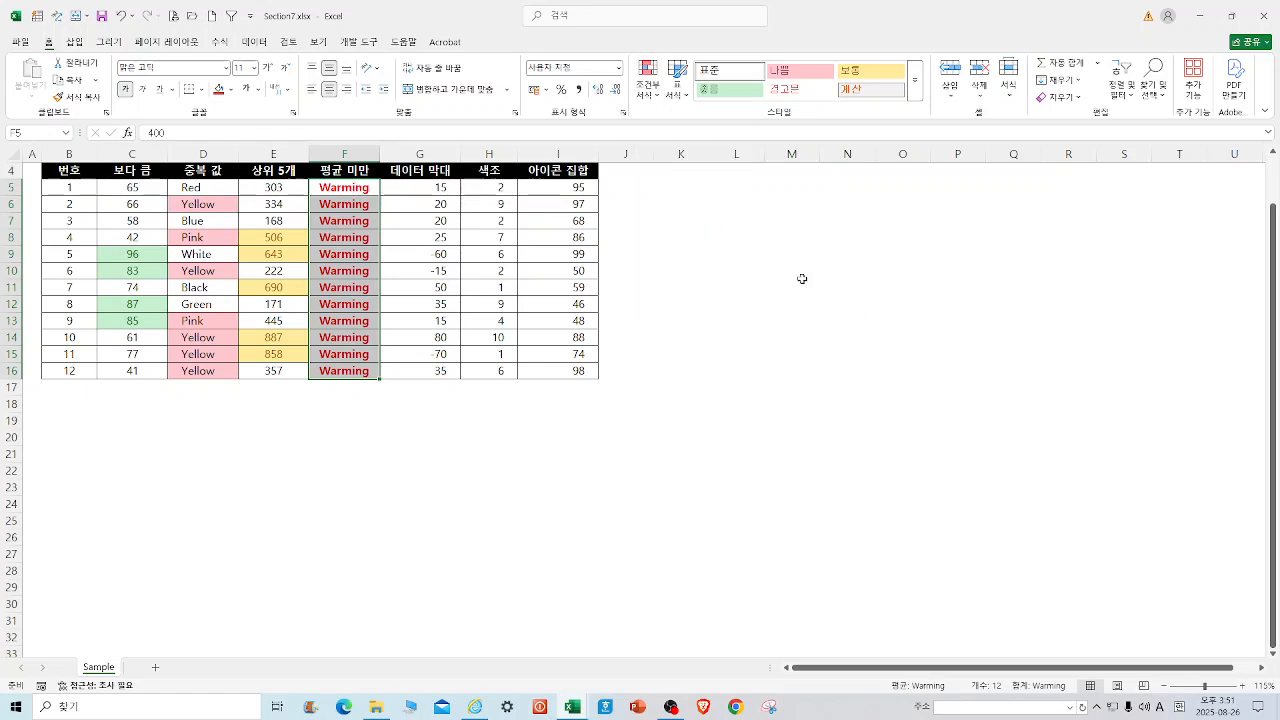
click(646, 90)
Step: Set the number format category of F5:F16 to 일반
right_click(337, 326)
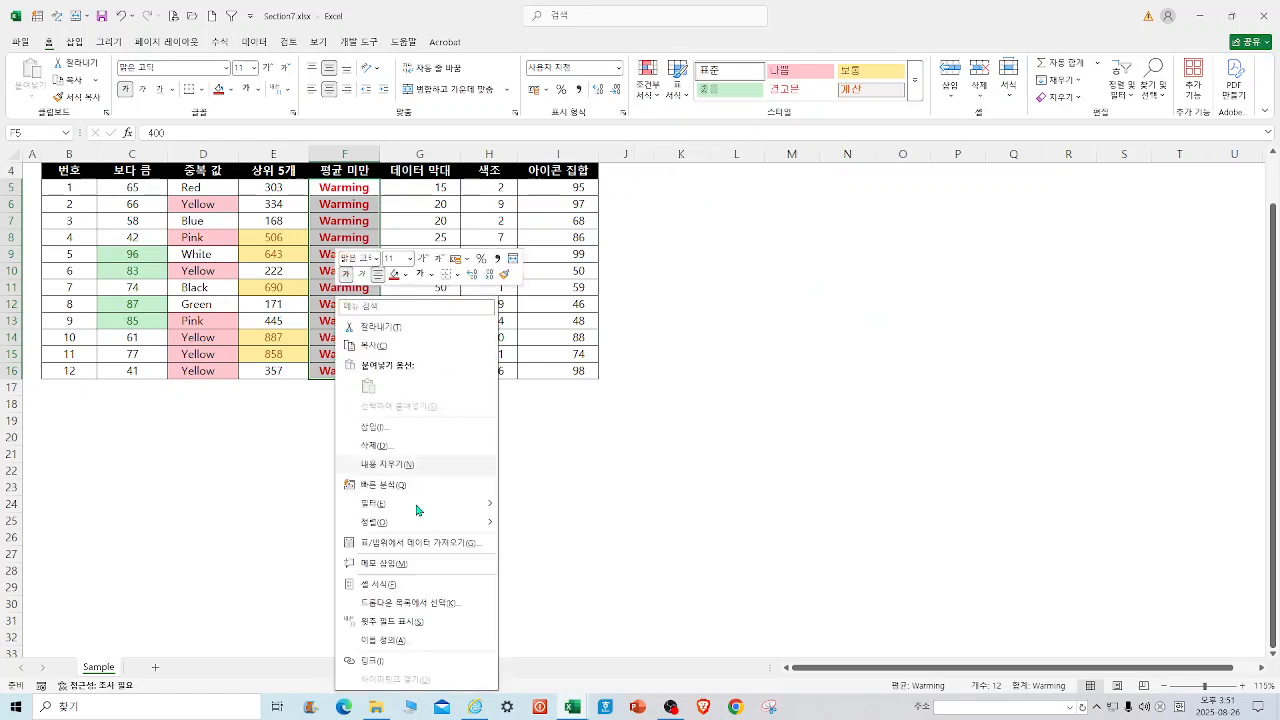
click(388, 587)
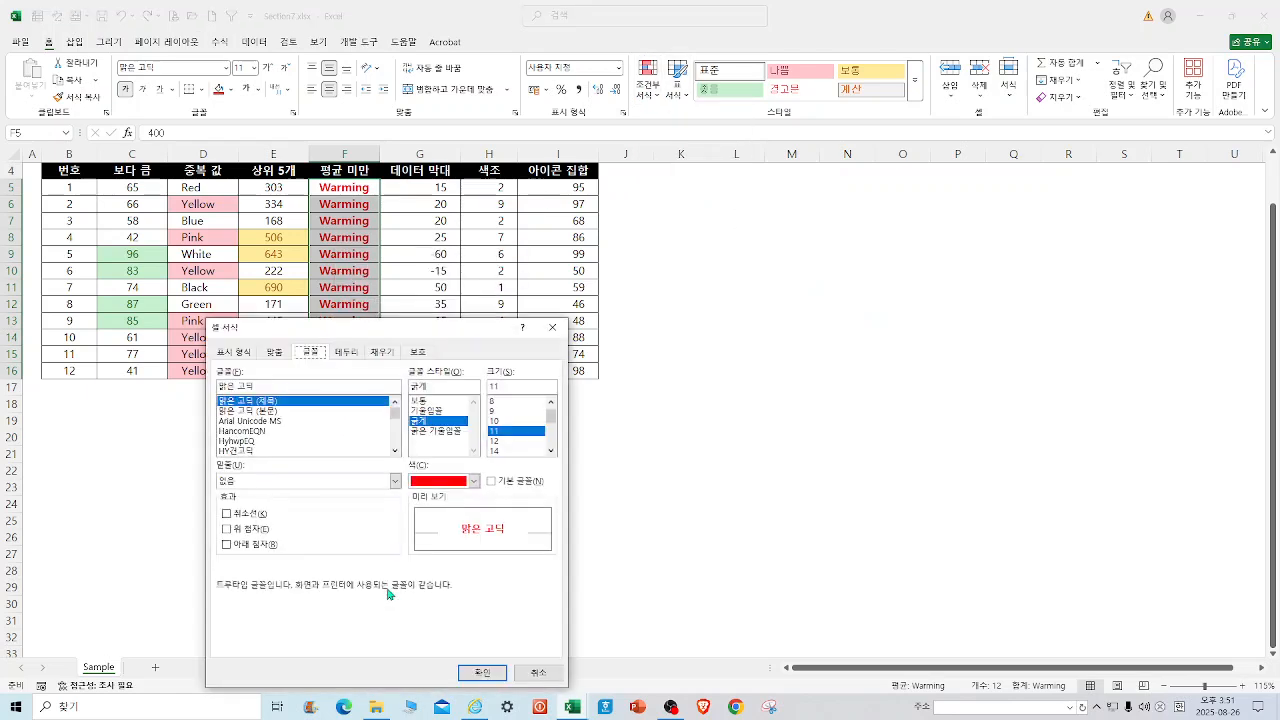
click(240, 355)
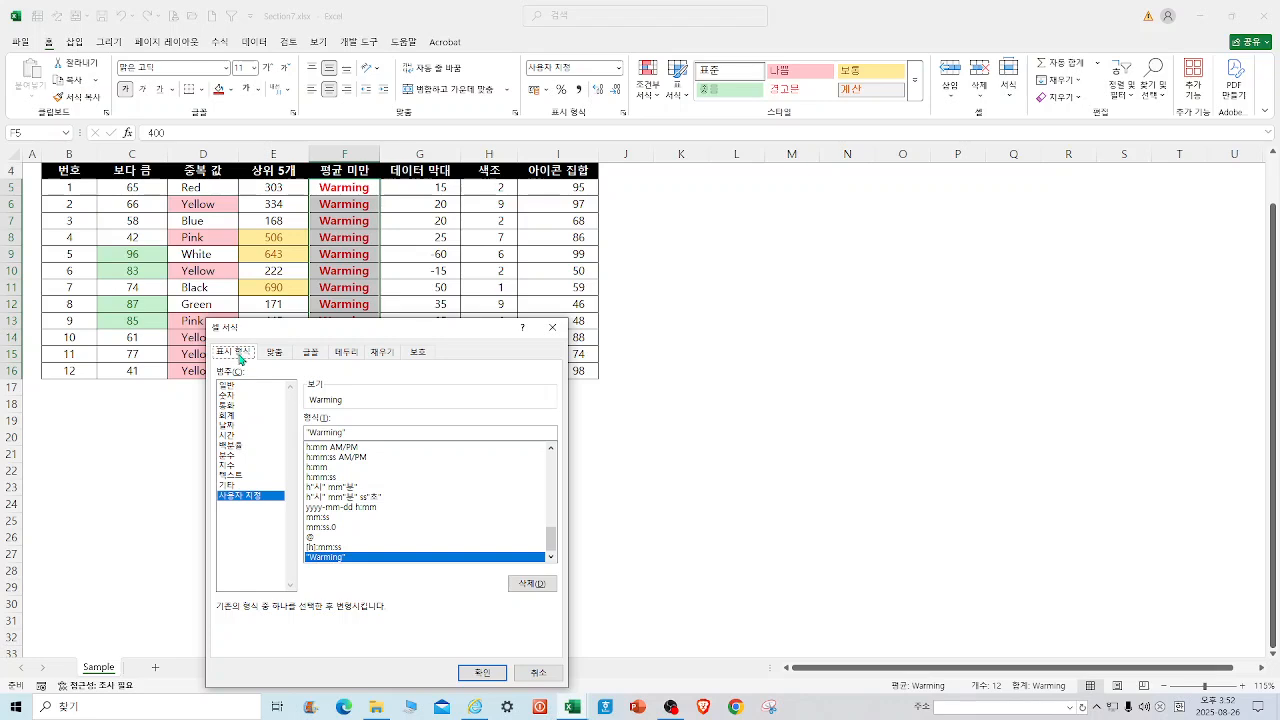
click(240, 387)
click(488, 673)
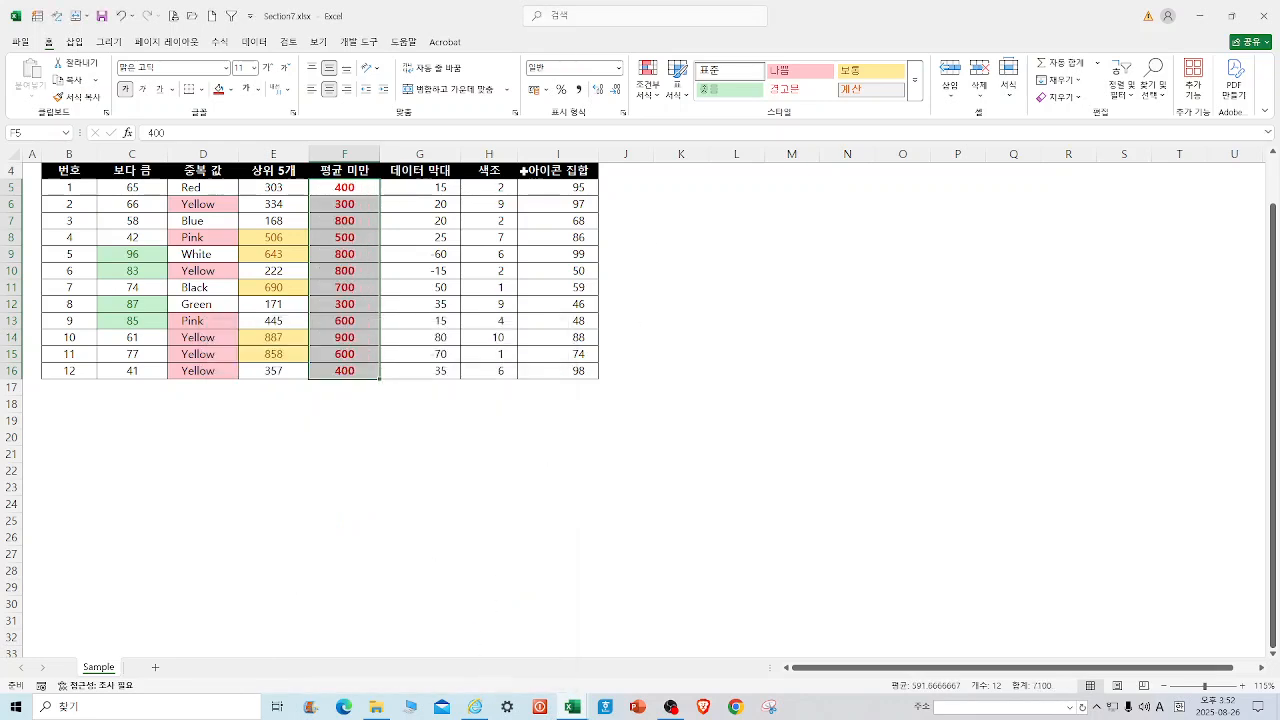
Step: Set the font colour of F5:F16 to black and remove the bold formatting
click(258, 92)
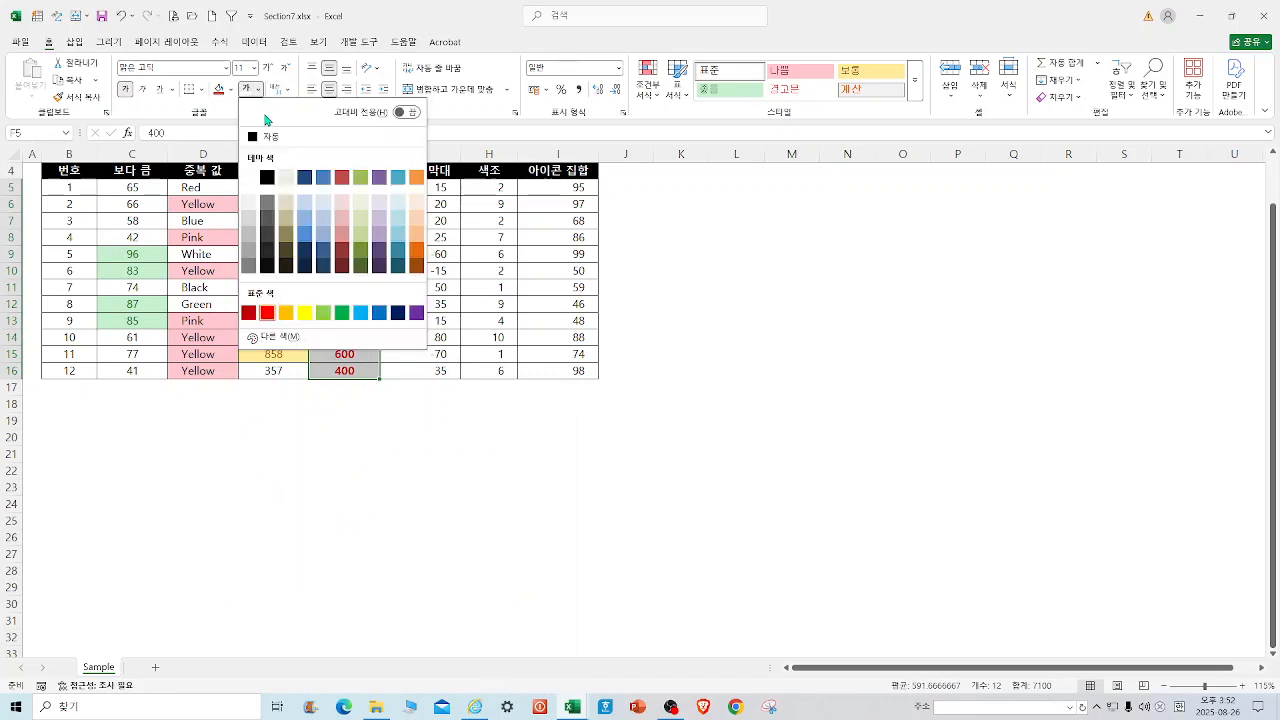
click(266, 177)
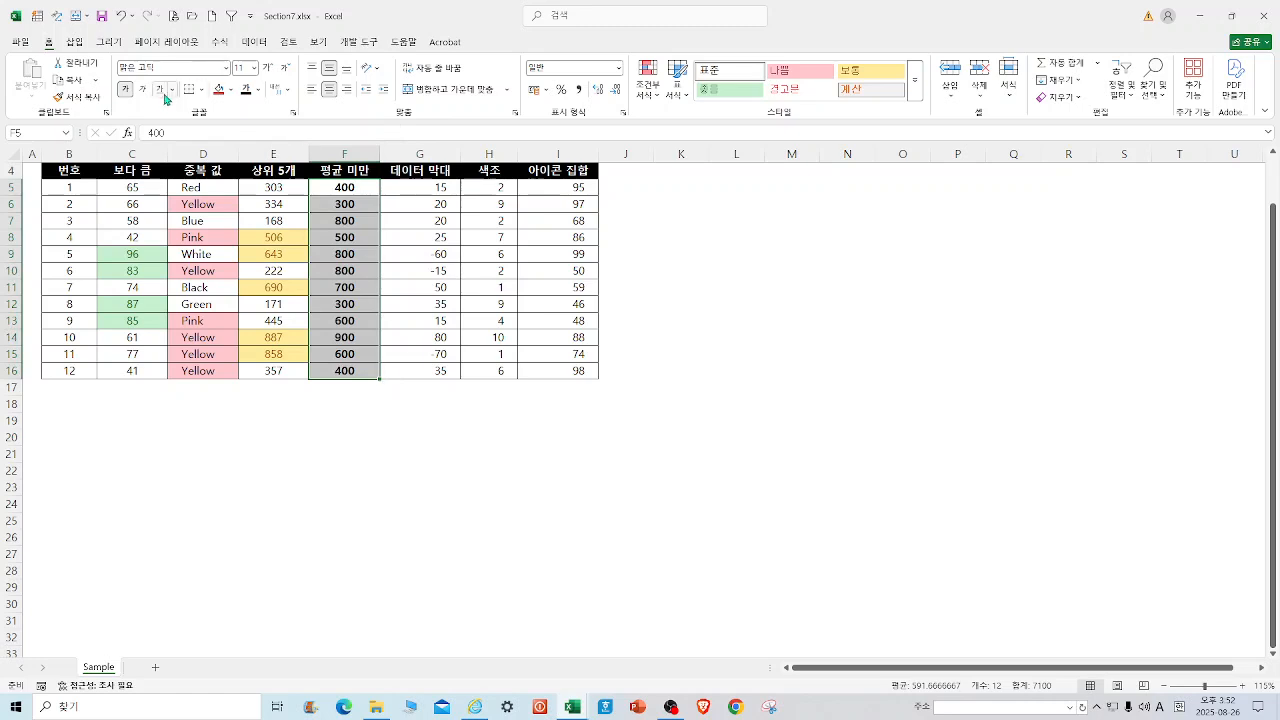
click(124, 89)
click(446, 587)
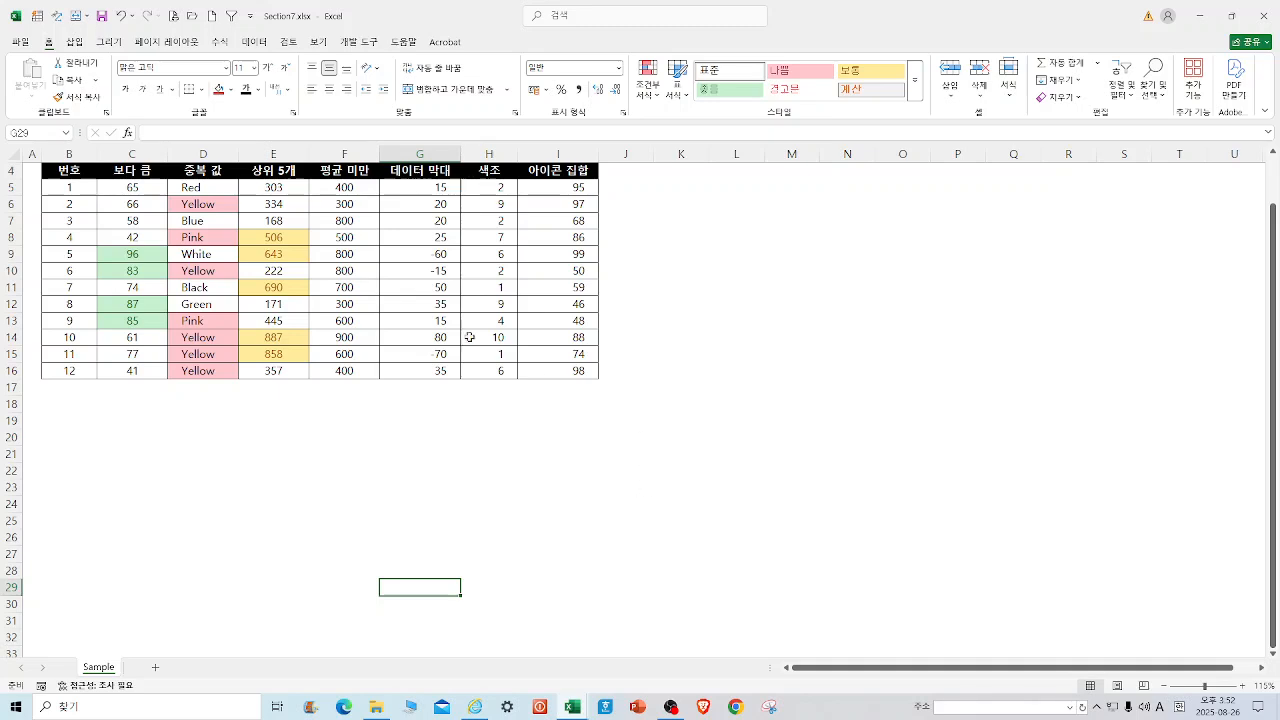
Step: Start a 평균 미만 conditional formatting rule for F5:F16 and choose 사용자 지정 서식 as its format
click(347, 192)
drag(347, 199, 341, 373)
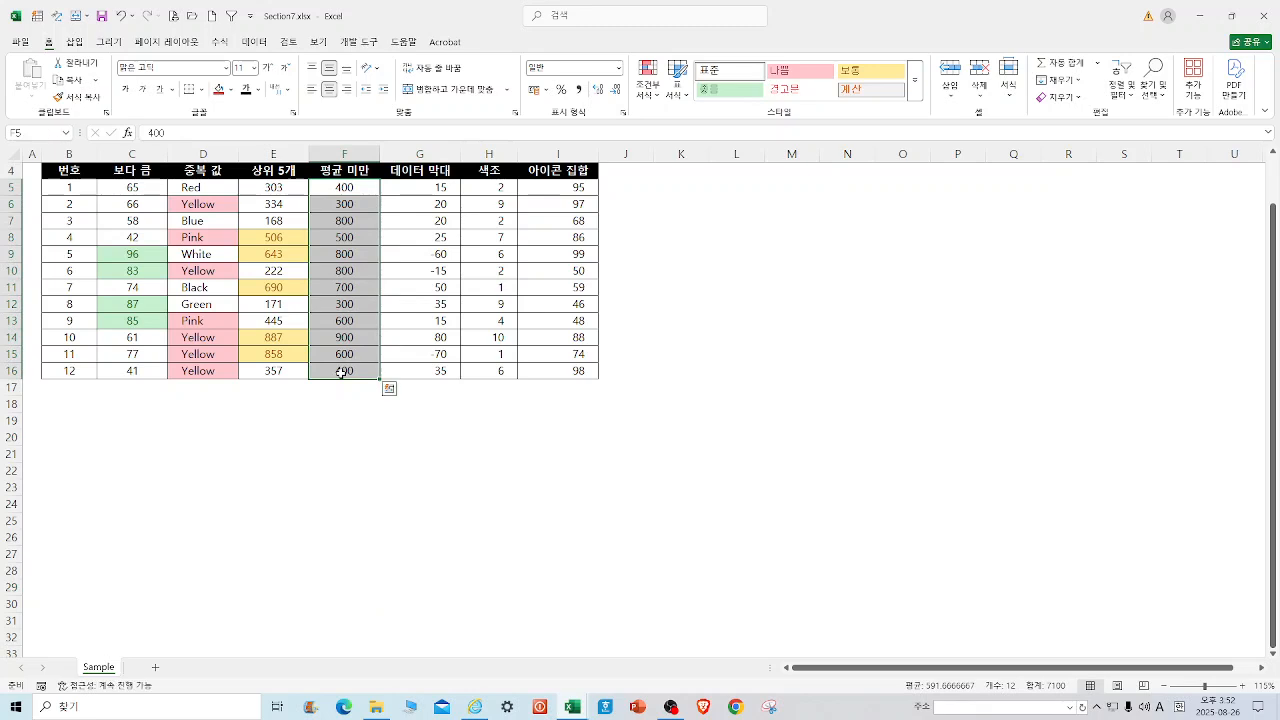
click(657, 95)
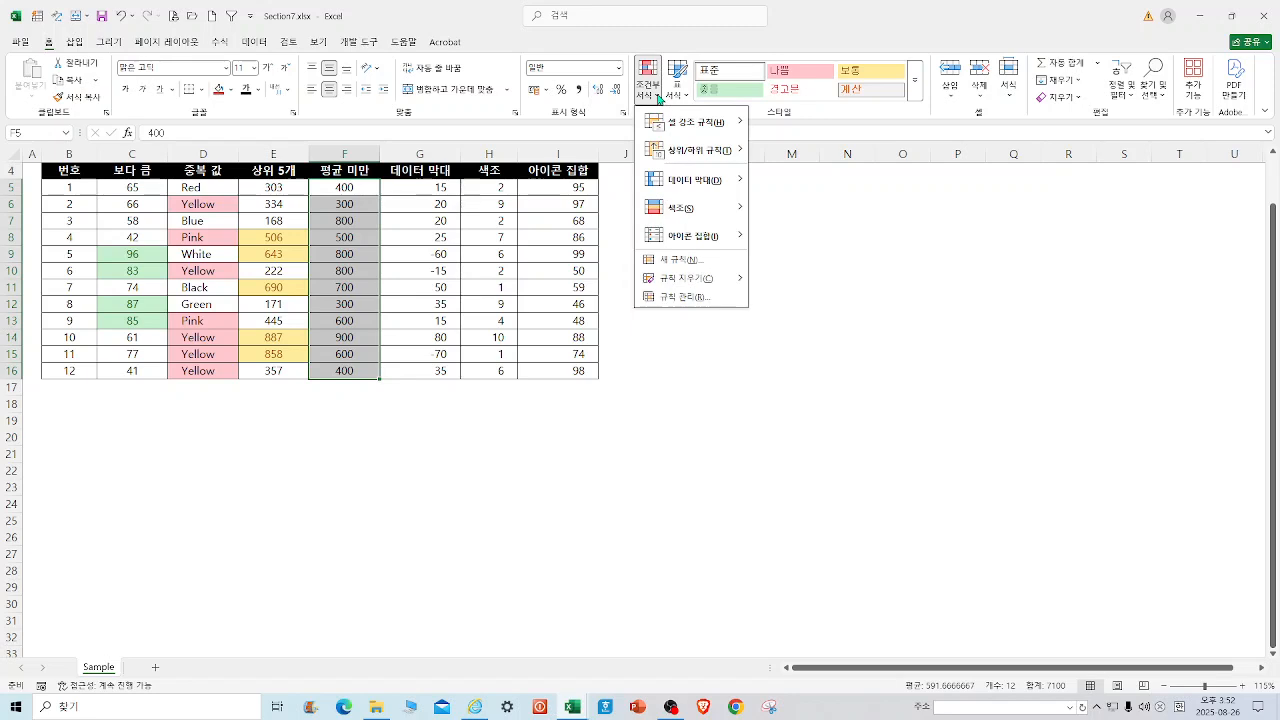
mouse_move(699, 155)
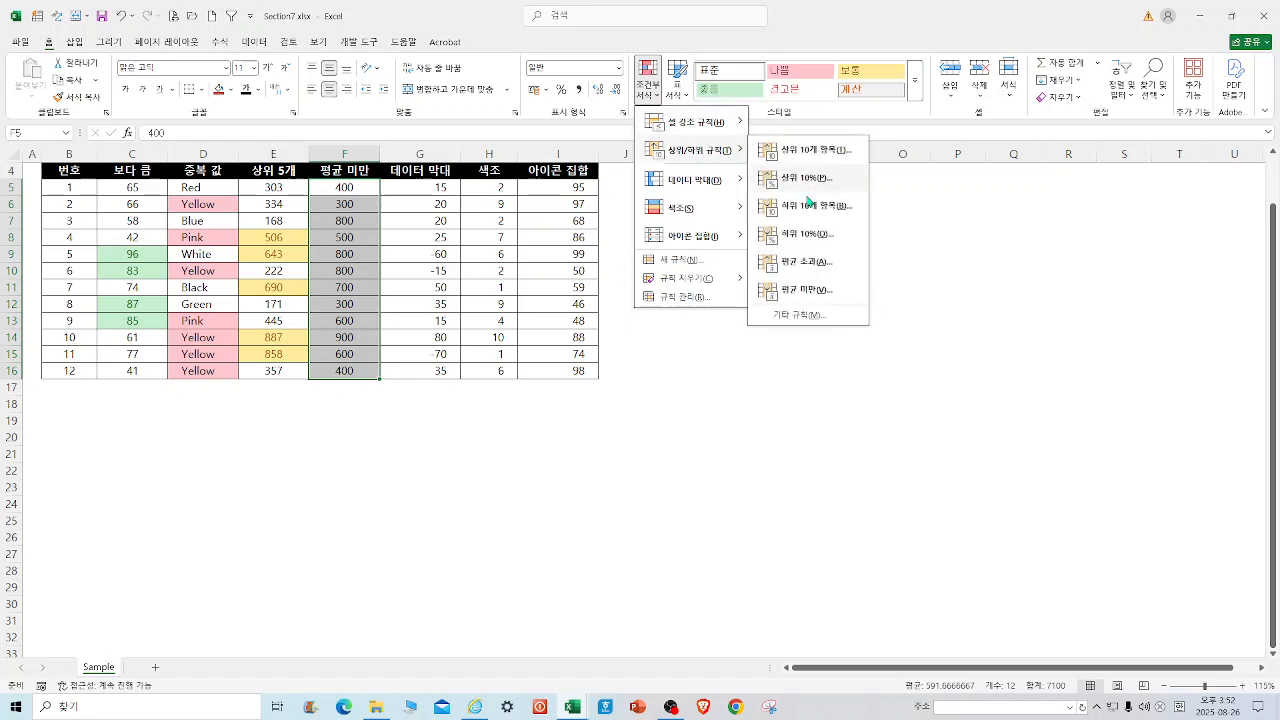
click(822, 292)
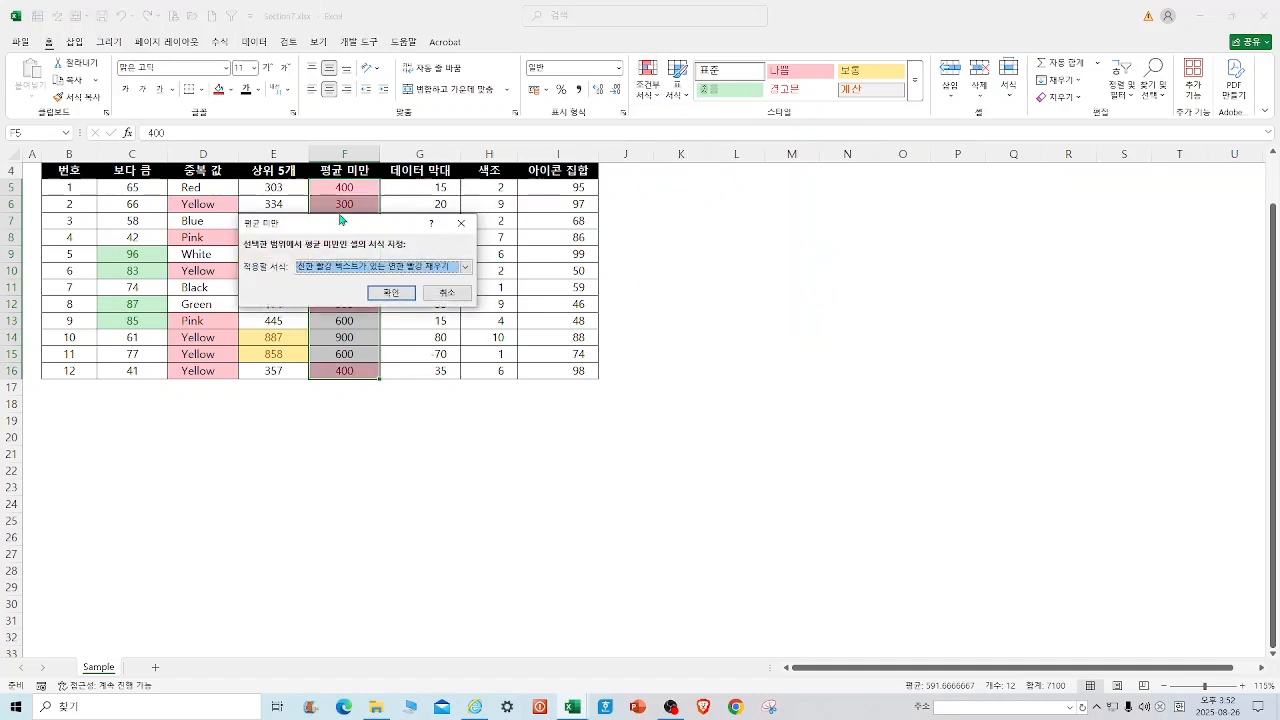
drag(377, 227, 780, 174)
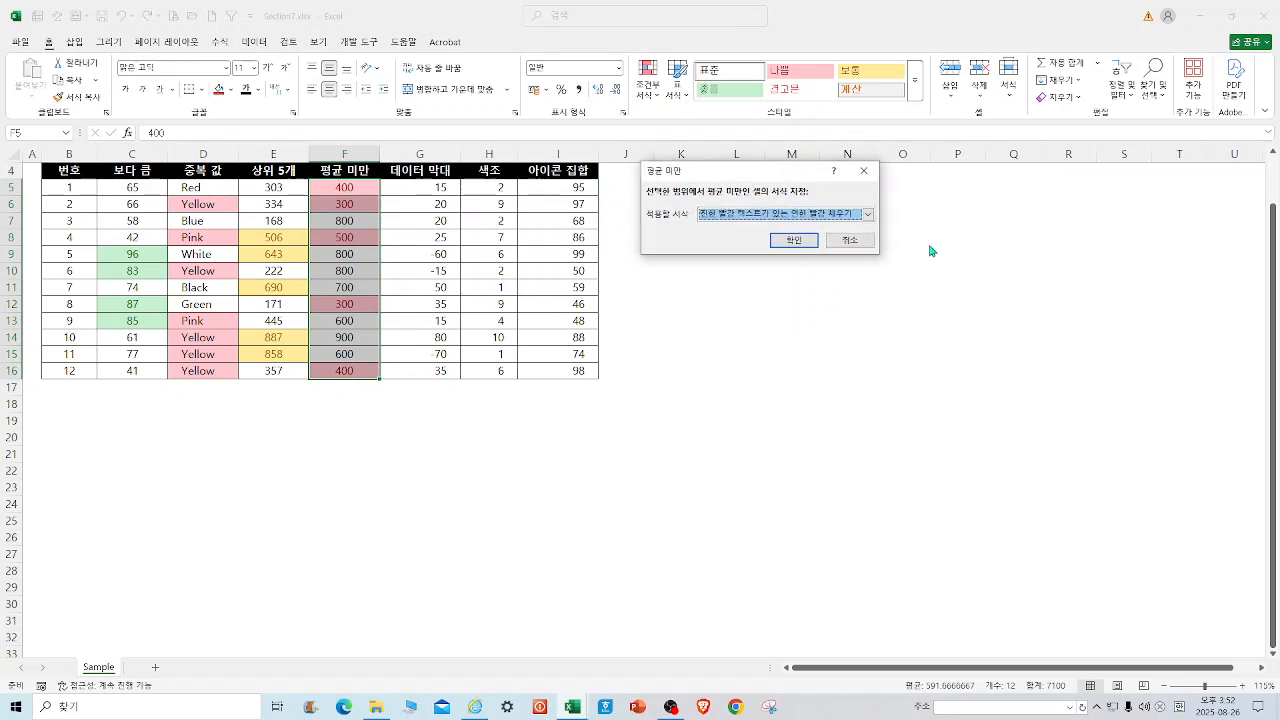
click(869, 214)
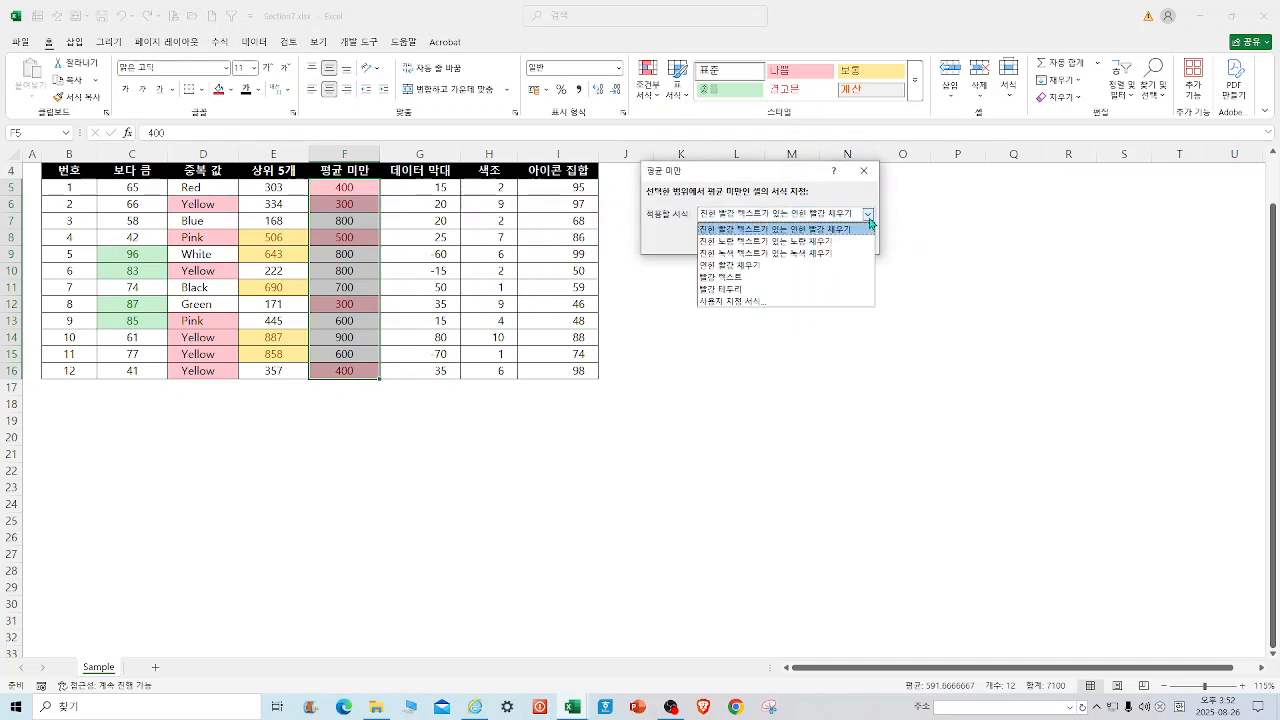
click(750, 302)
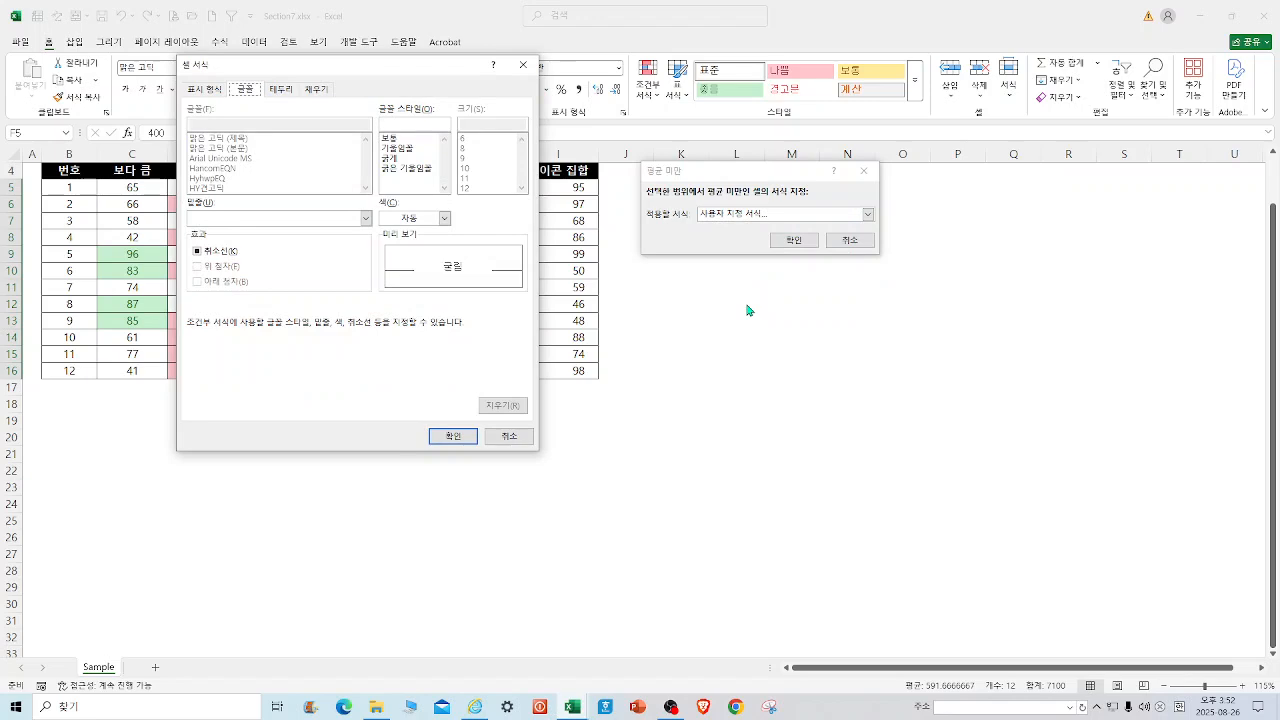
Step: Set the rule's number format to 사용자 지정 with the format code "Warning" in quotation marks
click(206, 90)
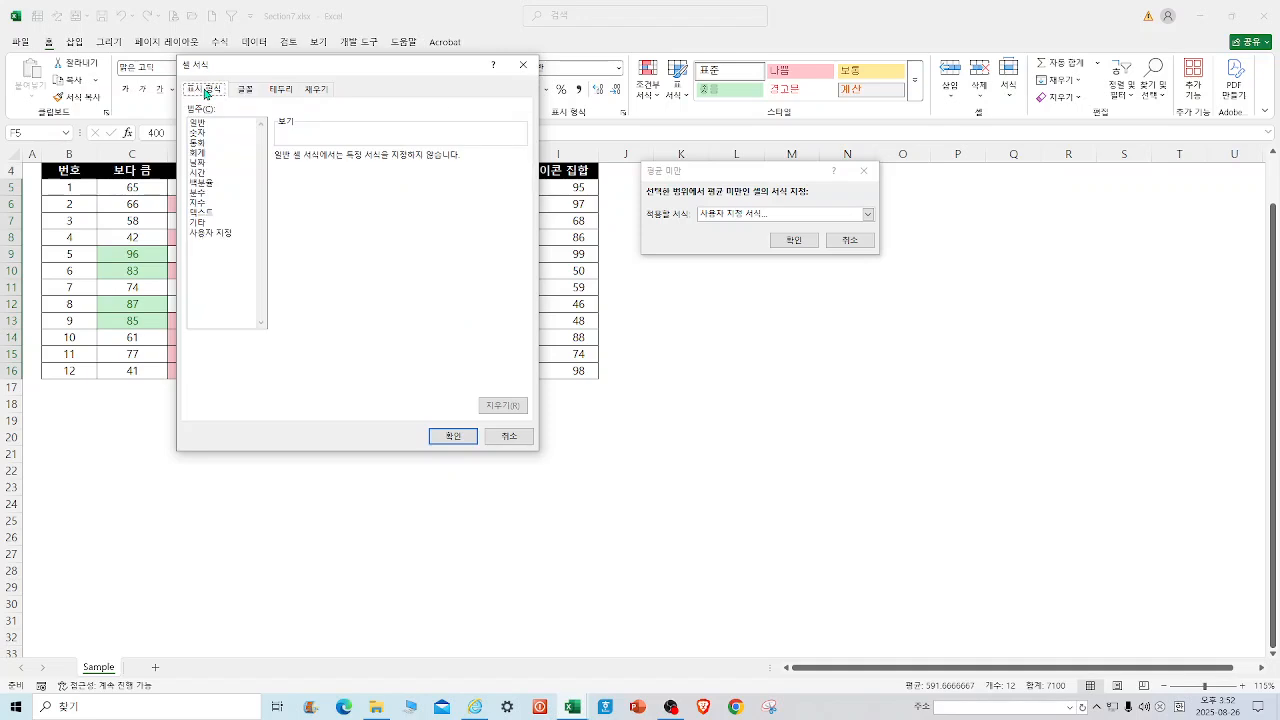
click(216, 234)
drag(317, 174, 208, 170)
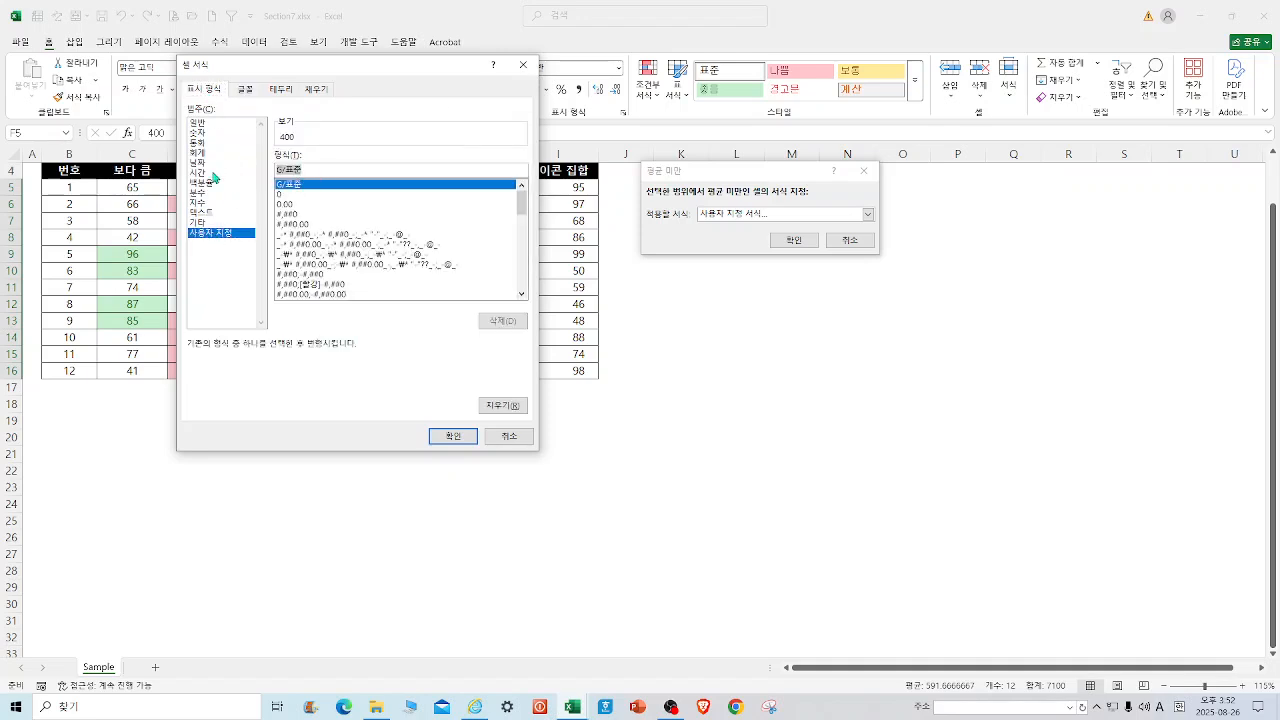
text(W)
key(BackSpace)
key(BackSpace)
text(")
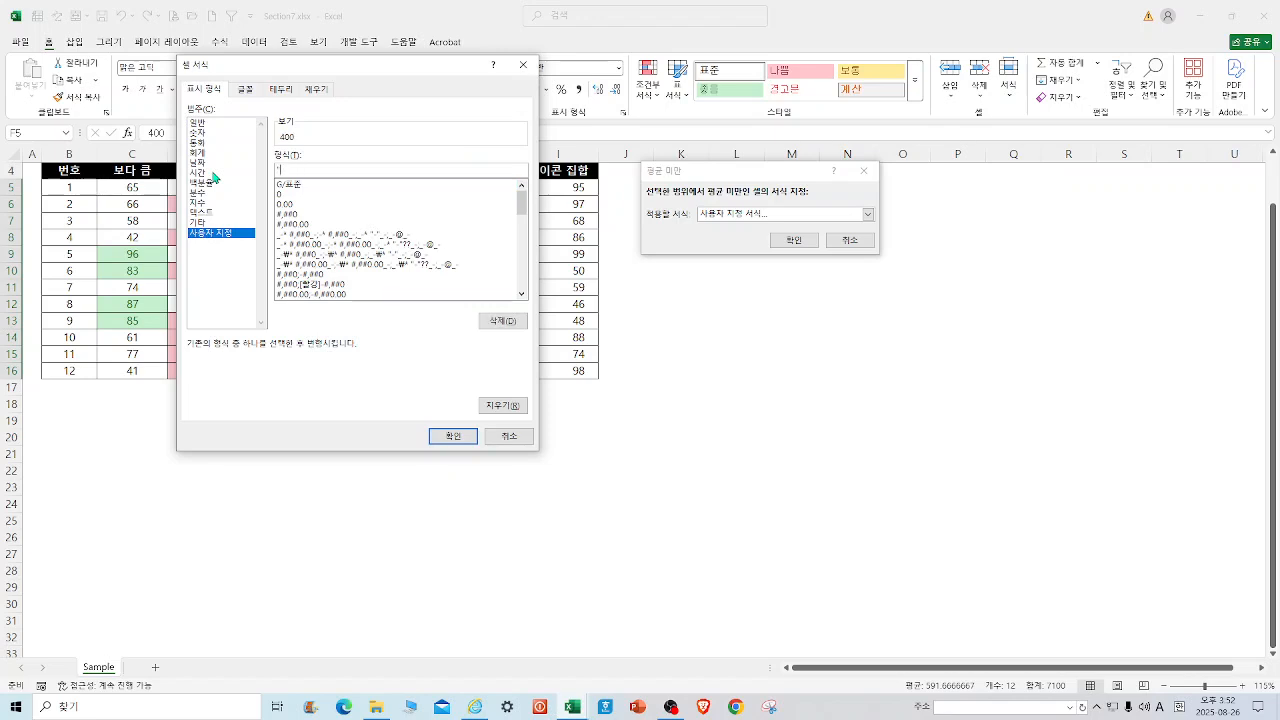
text(Warning")
Step: Set the rule's font to style 굵게 in standard red, and apply the below-average rule to F5:F16
click(256, 94)
click(410, 158)
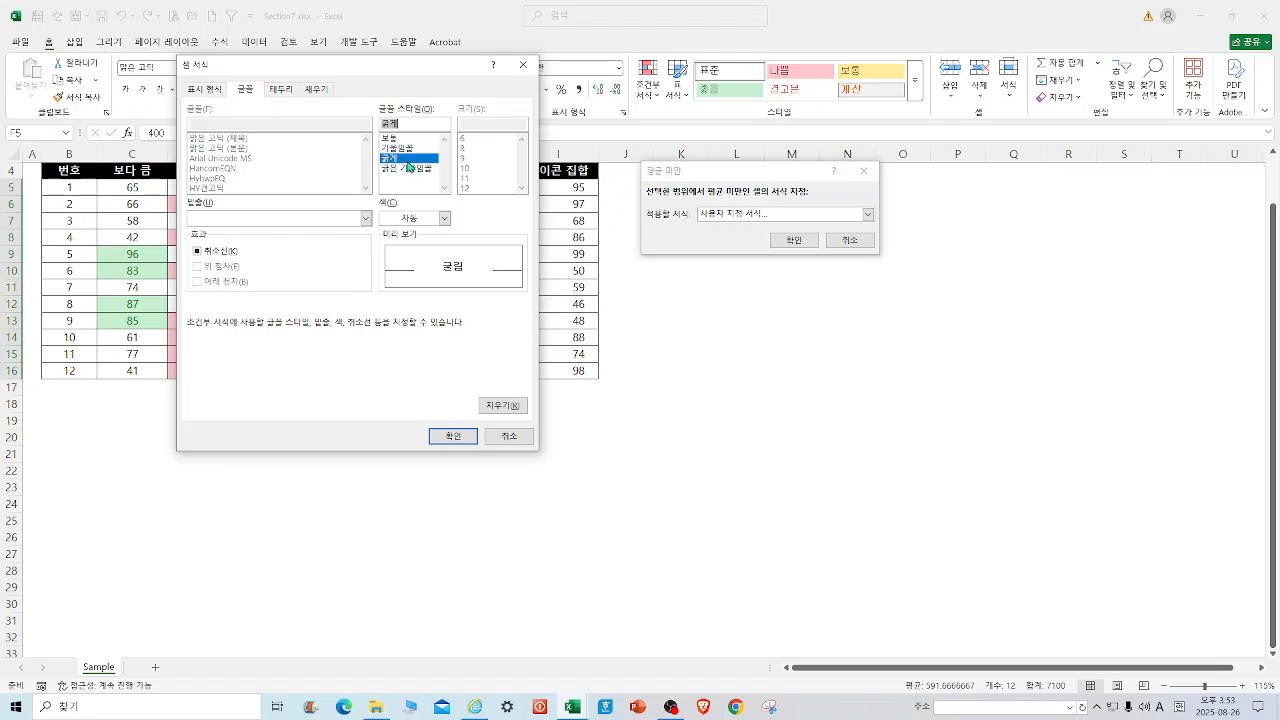
click(445, 219)
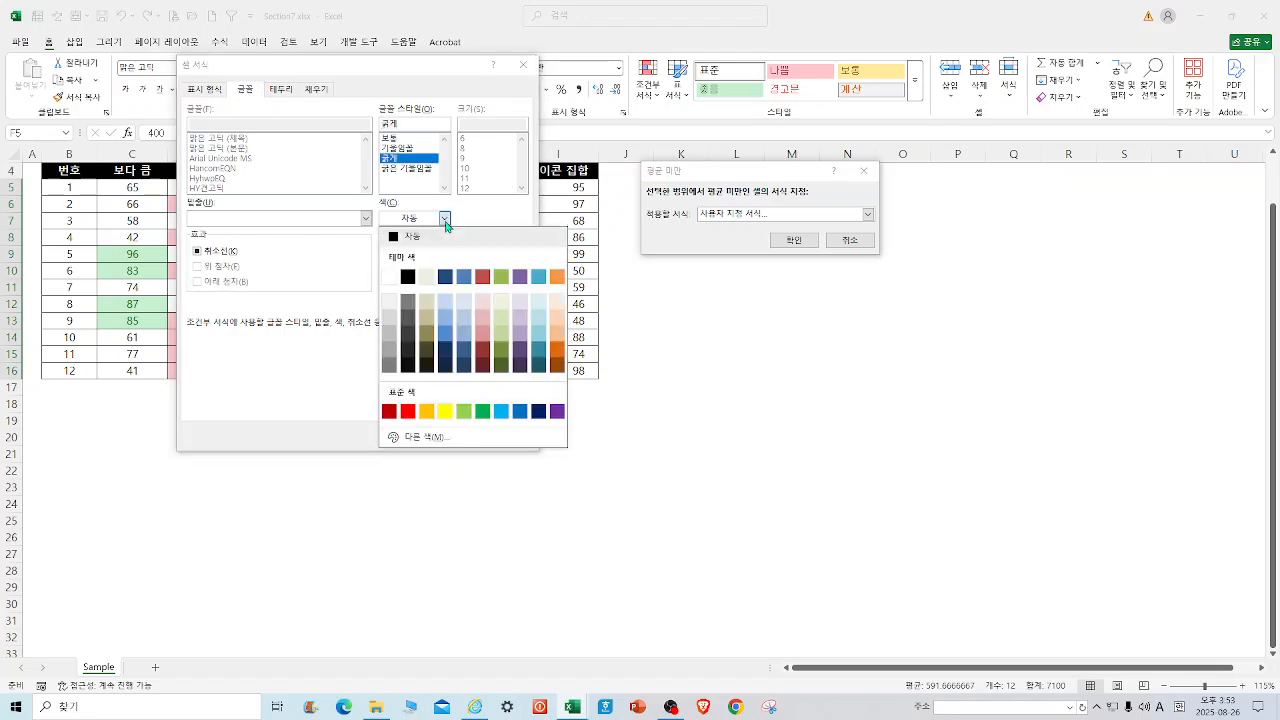
click(409, 412)
click(458, 438)
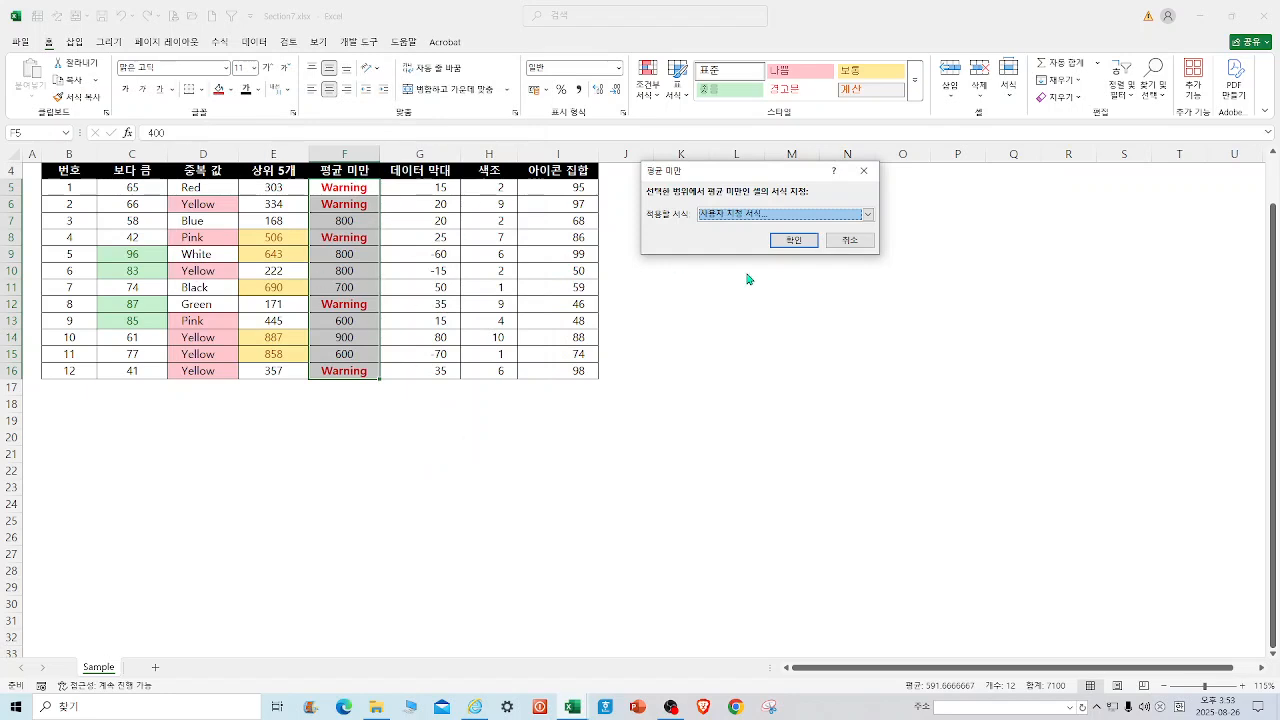
click(805, 242)
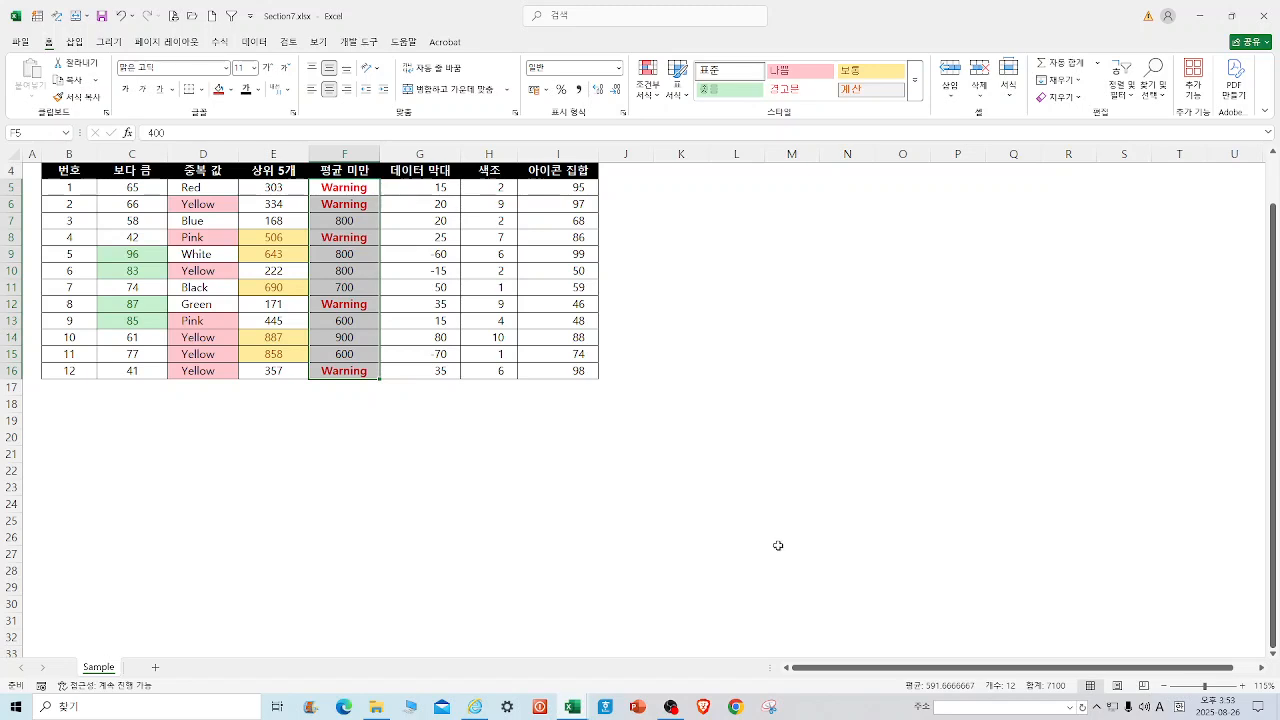
click(636, 507)
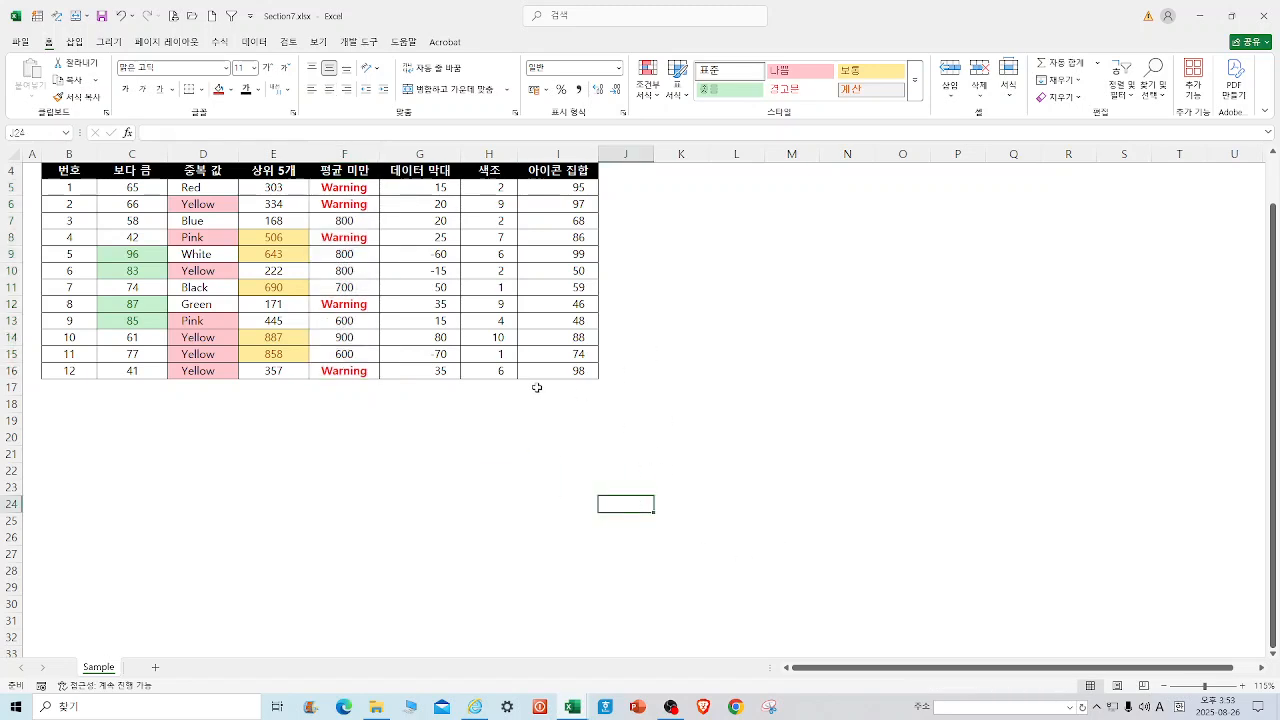
Step: Apply the light blue gradient-fill data bar conditional formatting to G5:G16
drag(416, 190, 413, 368)
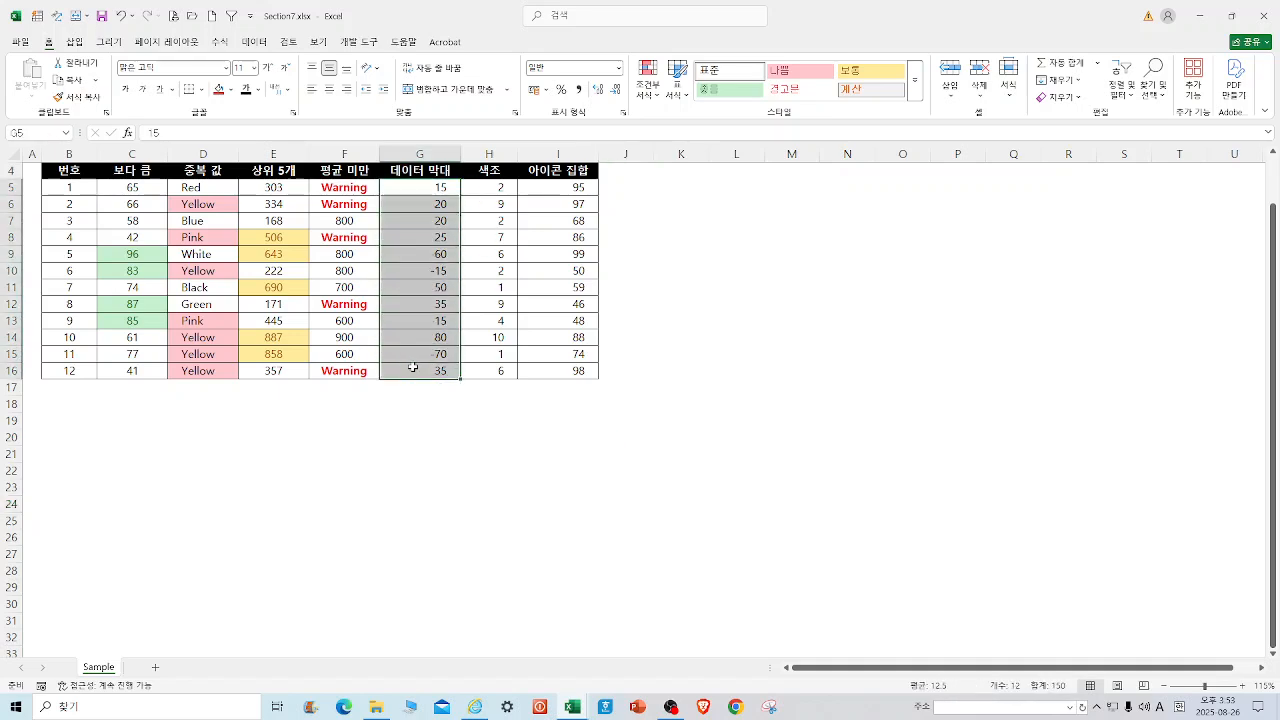
click(650, 88)
mouse_move(688, 180)
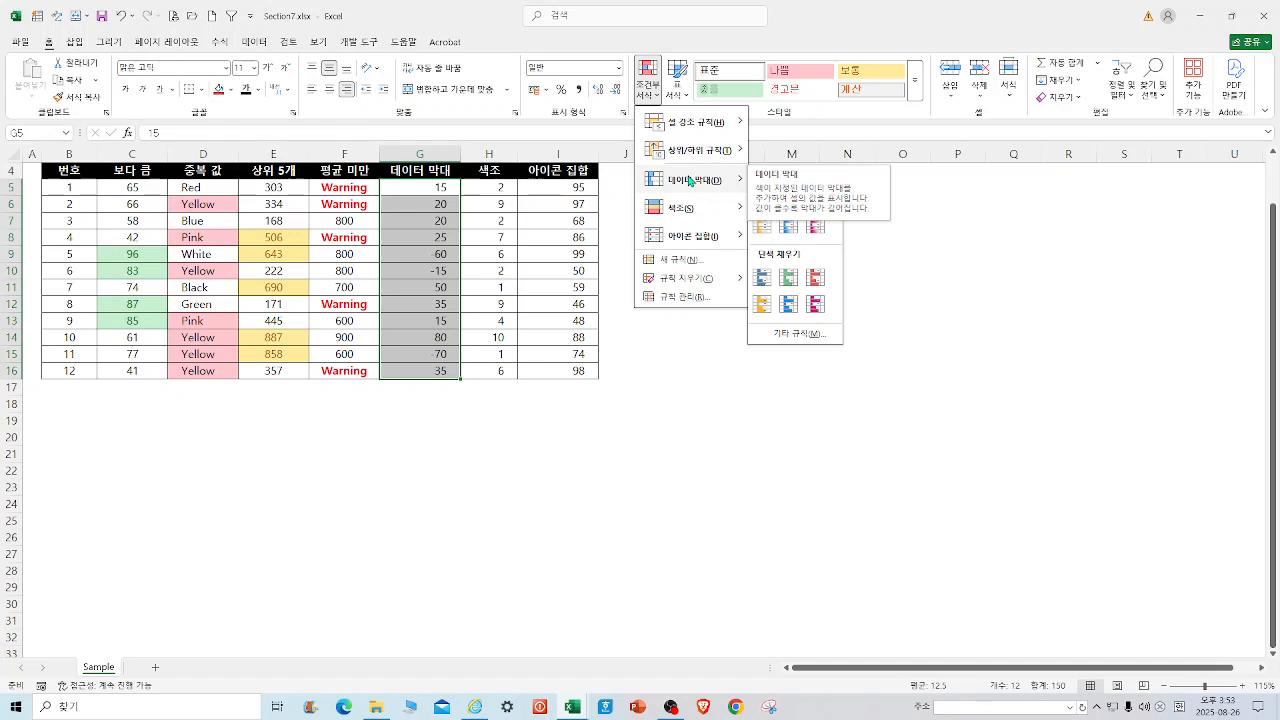
click(790, 229)
click(775, 339)
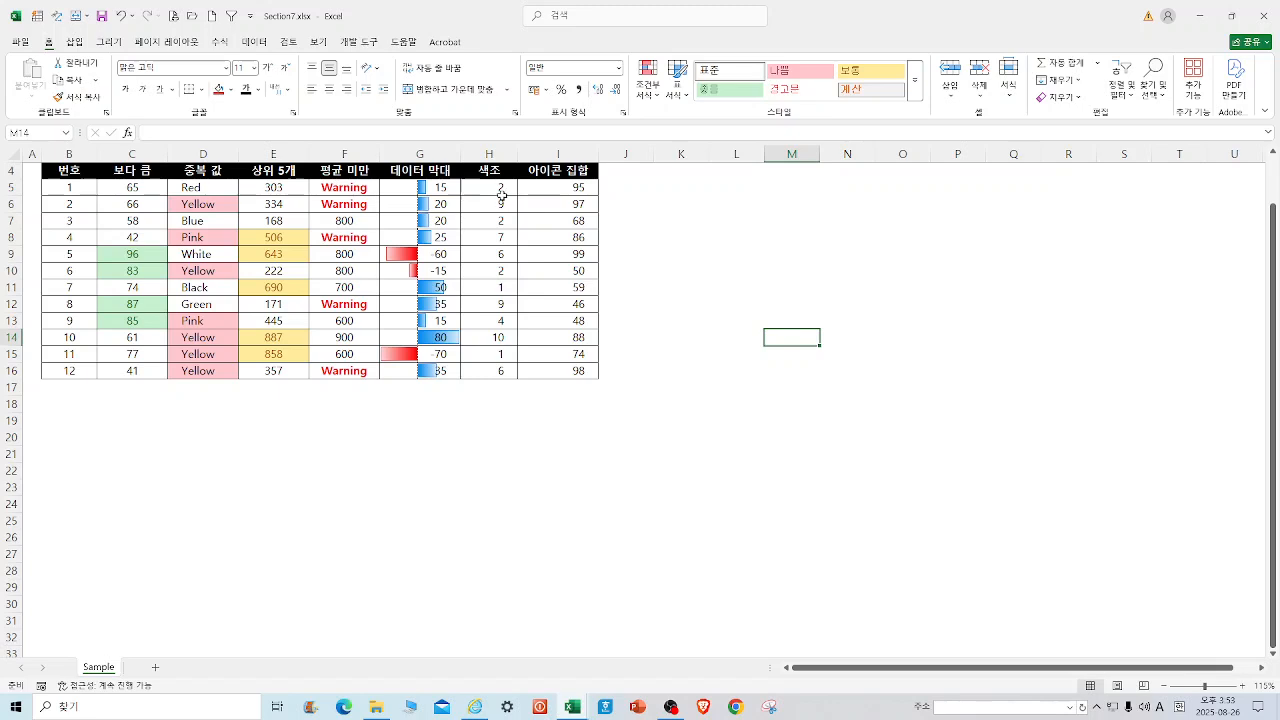
Step: Apply the 녹색 - 노랑 색조 colour scale to H5:H16
drag(502, 195, 501, 371)
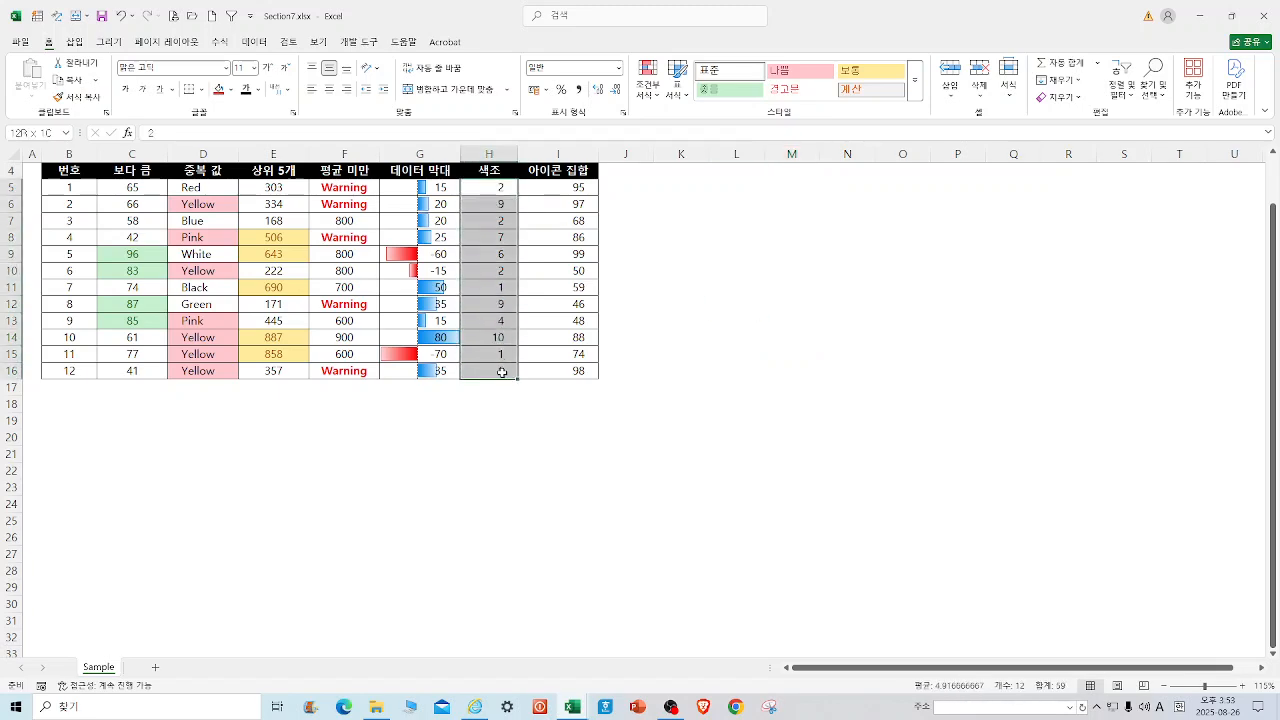
click(655, 95)
mouse_move(690, 212)
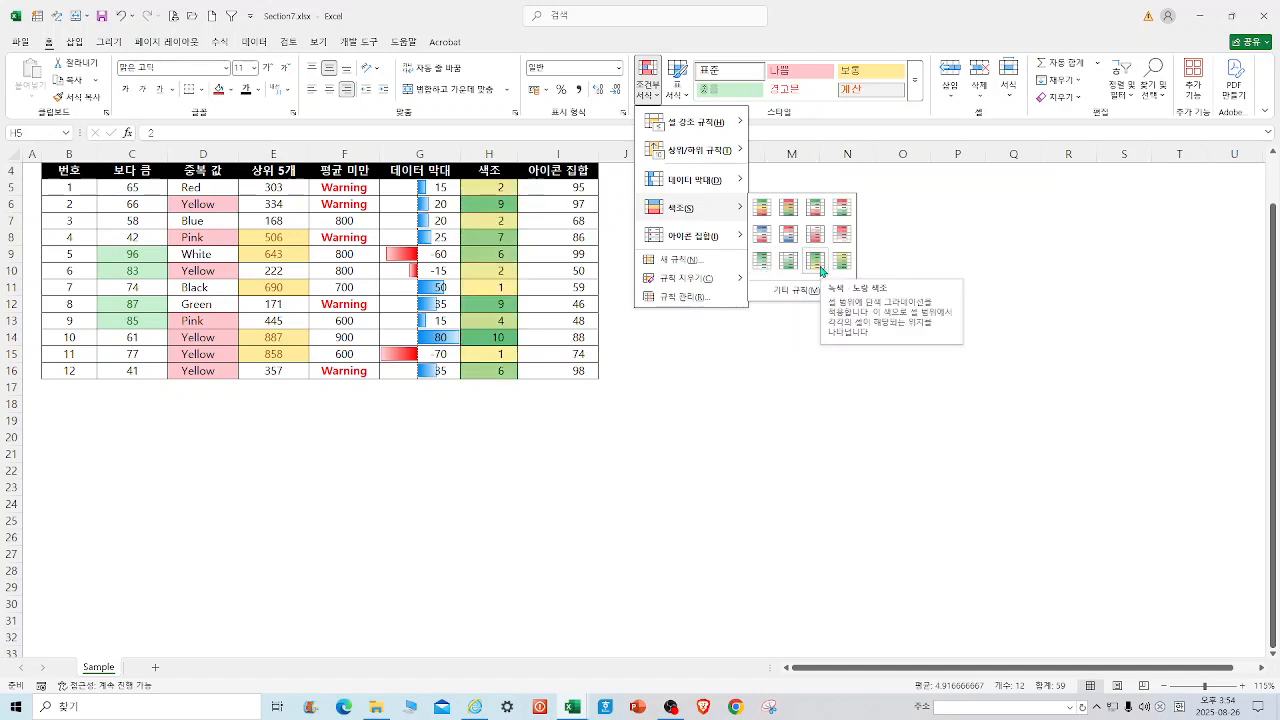
click(821, 266)
click(830, 307)
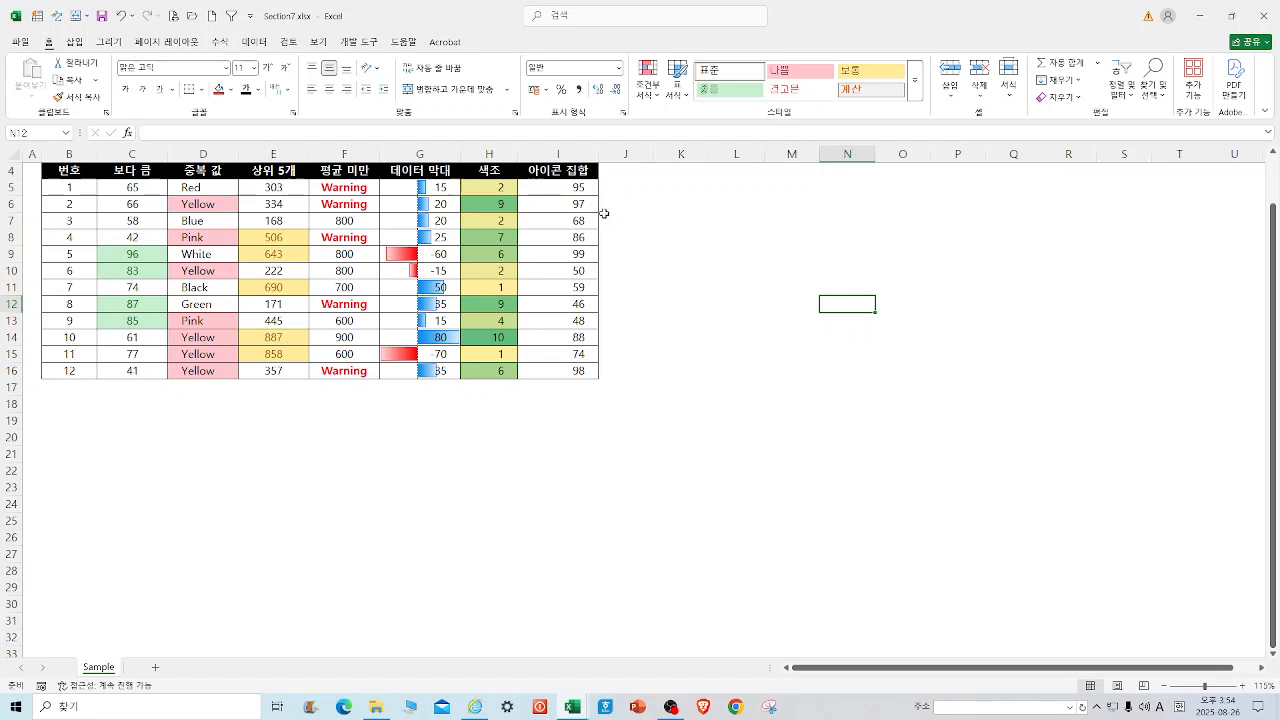
Step: Apply the uncircled check, exclamation and cross icon set to I5:I16, and replace it with 3색 신호등(테두리 없음)
drag(578, 188, 560, 370)
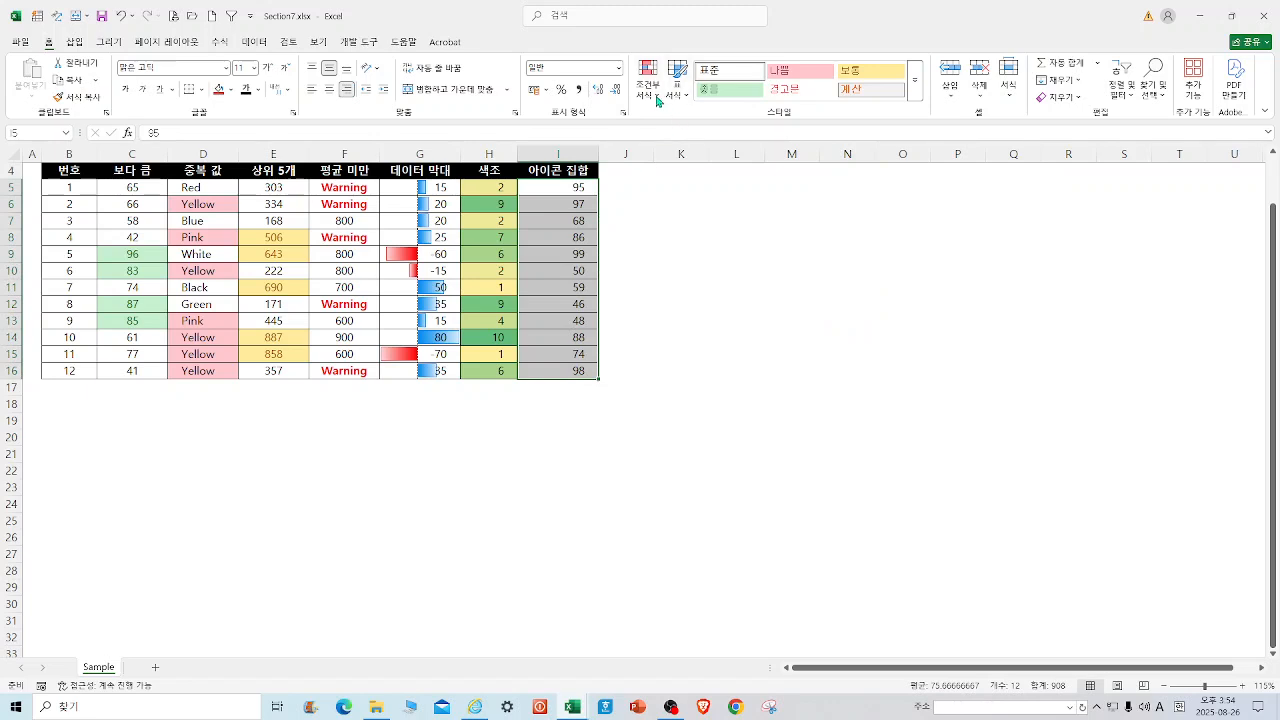
click(655, 97)
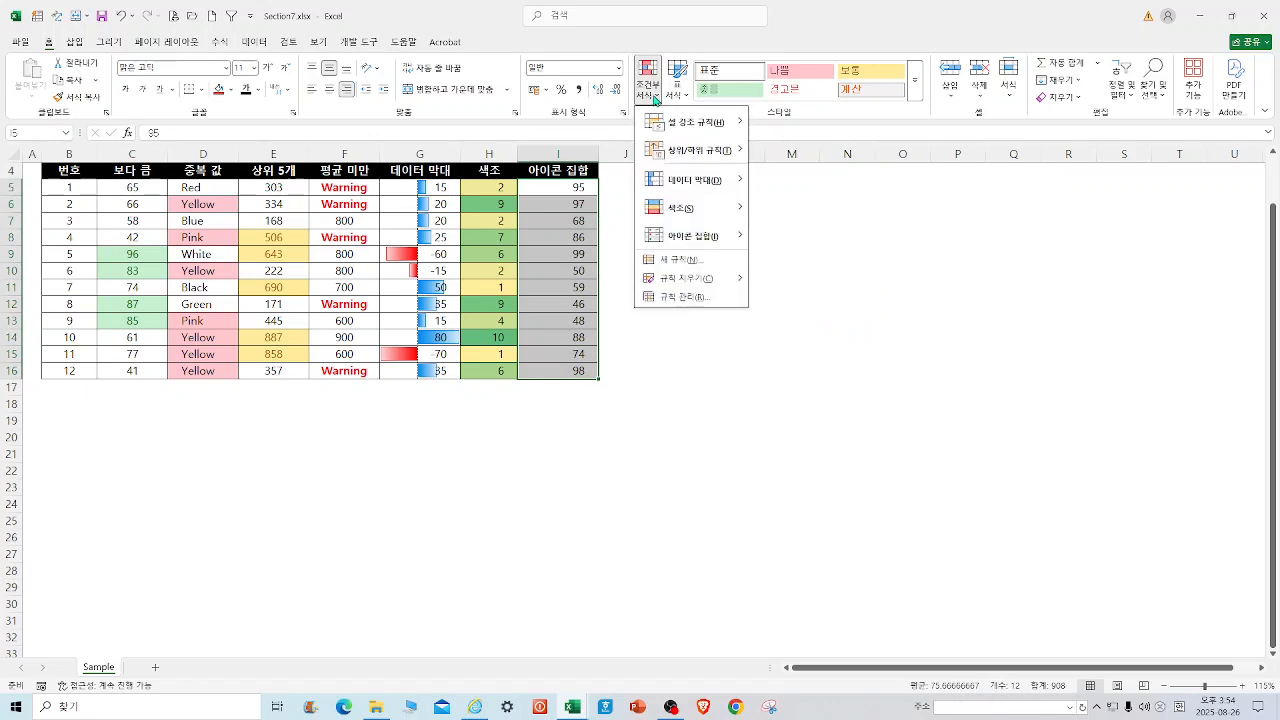
mouse_move(715, 243)
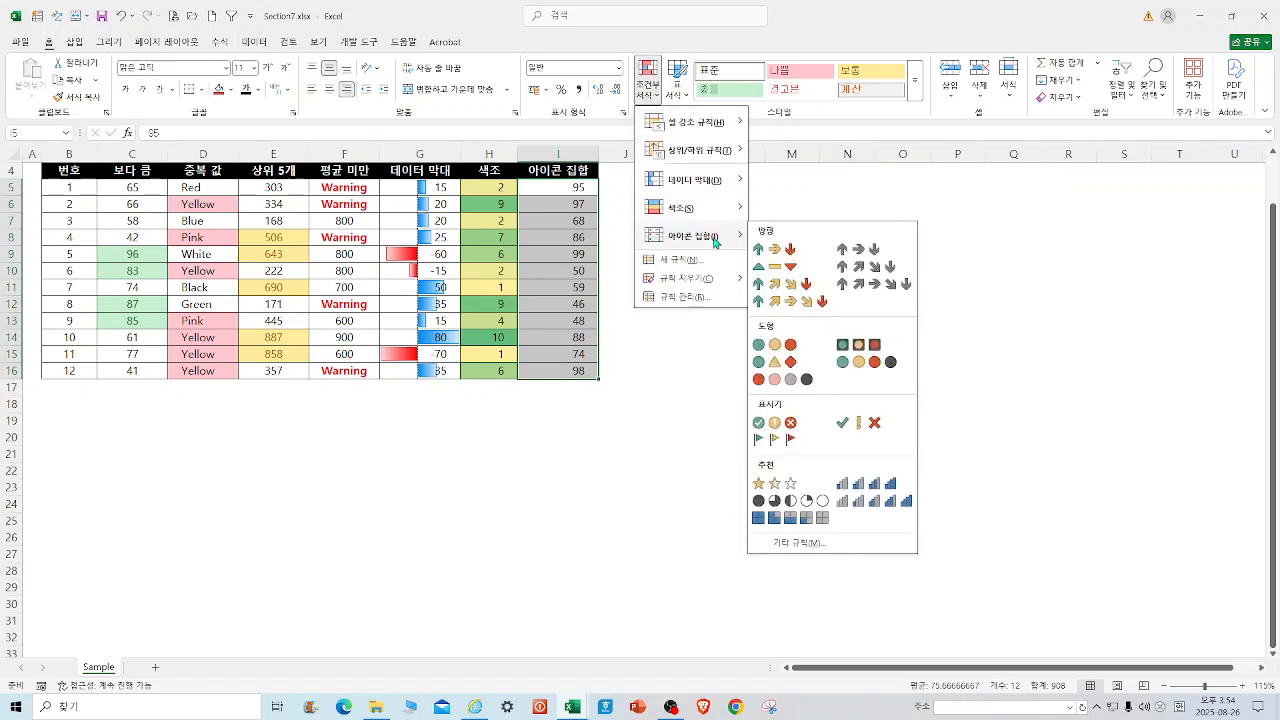
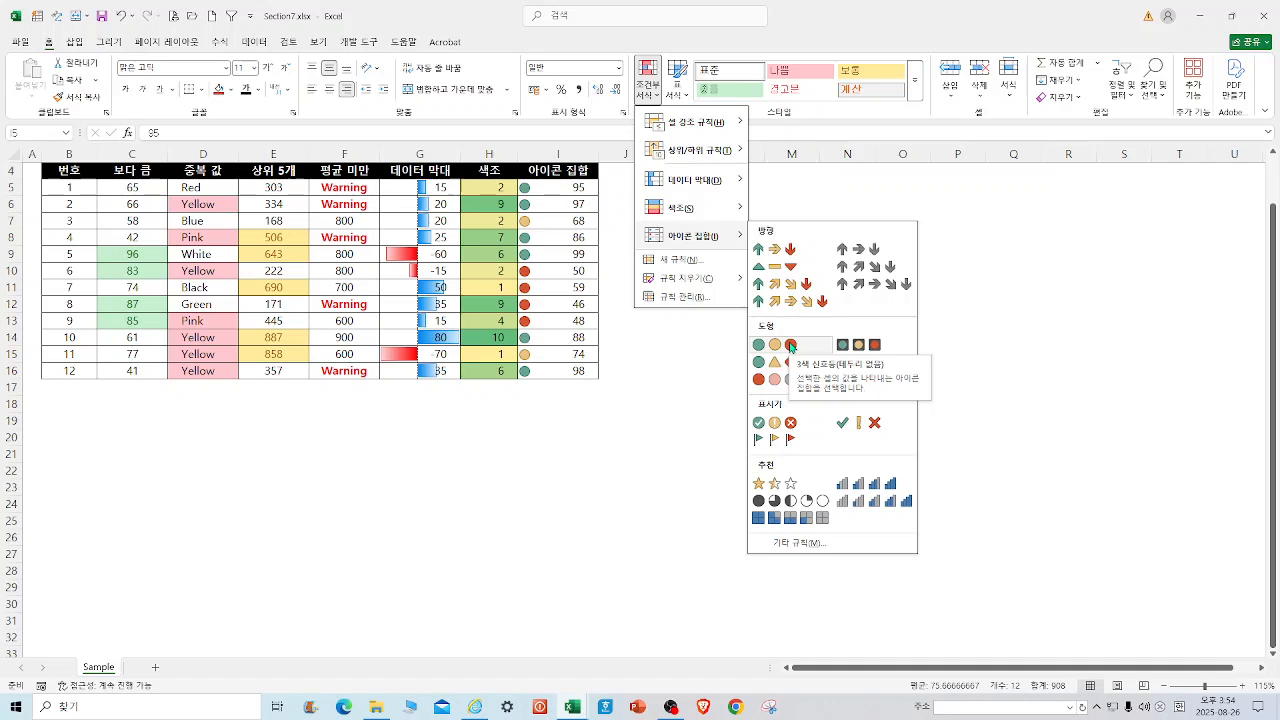
click(862, 426)
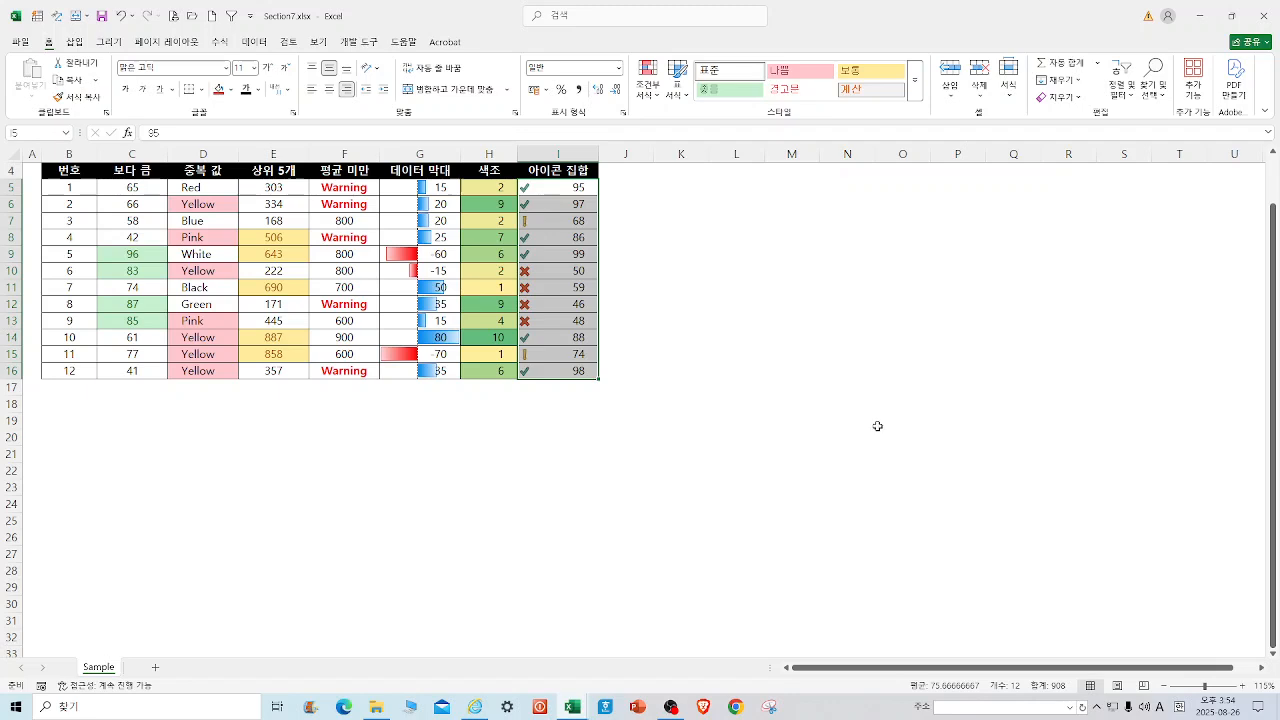
click(661, 94)
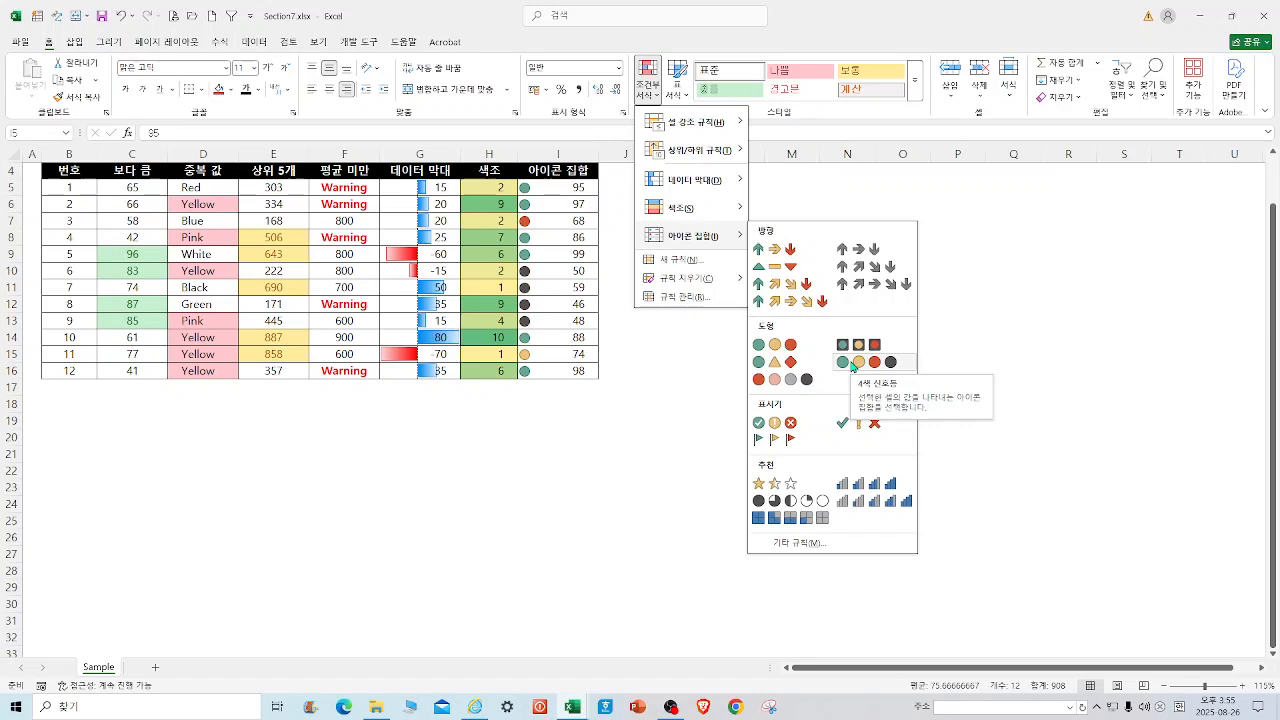
click(787, 345)
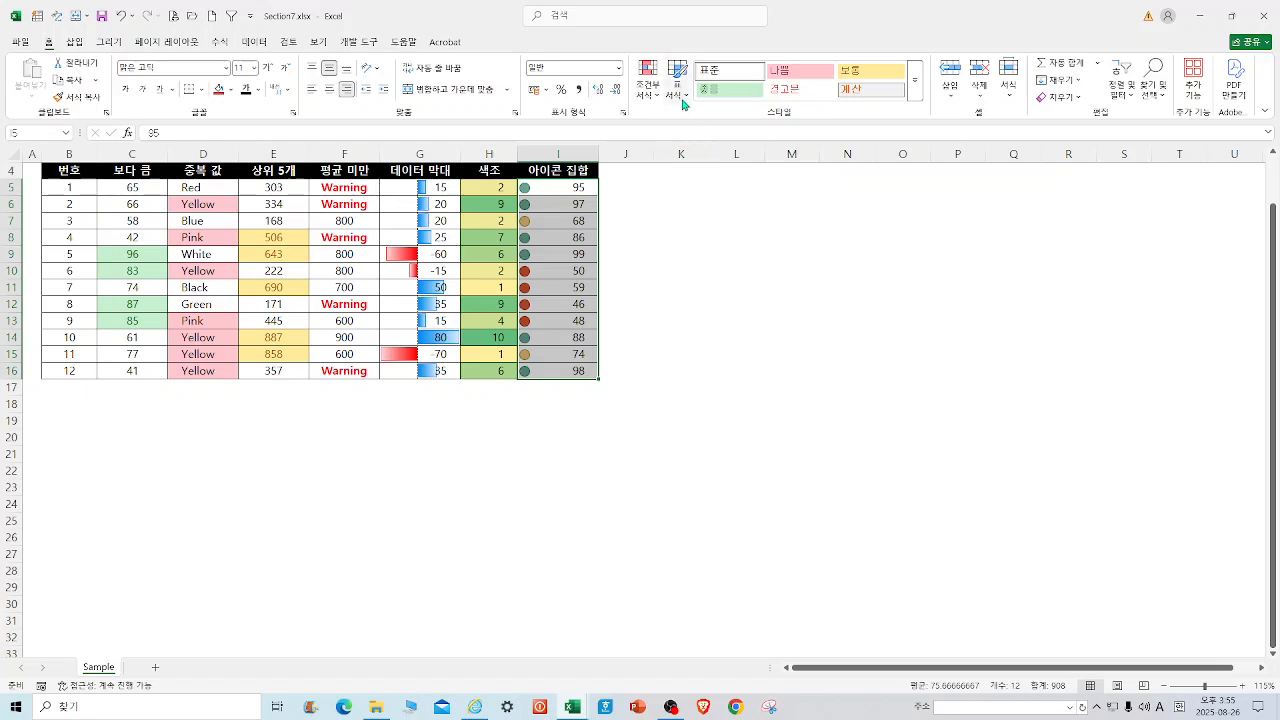
click(648, 82)
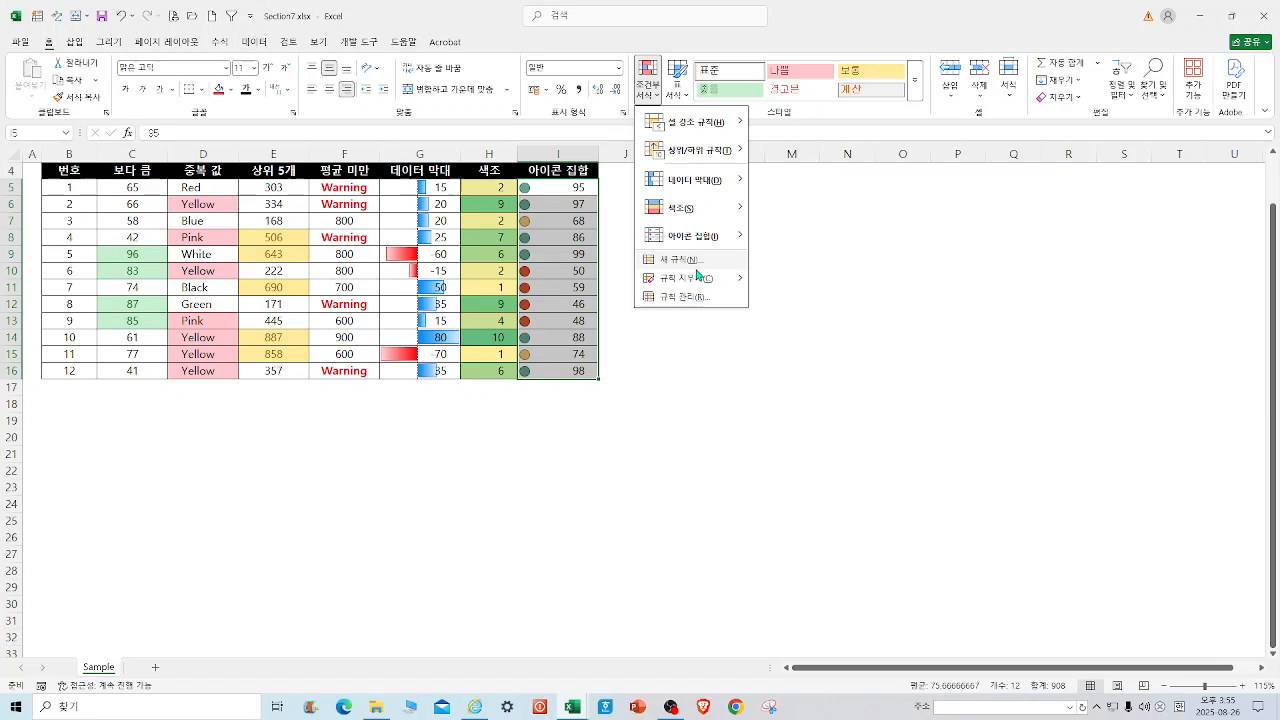
mouse_move(700, 150)
click(935, 262)
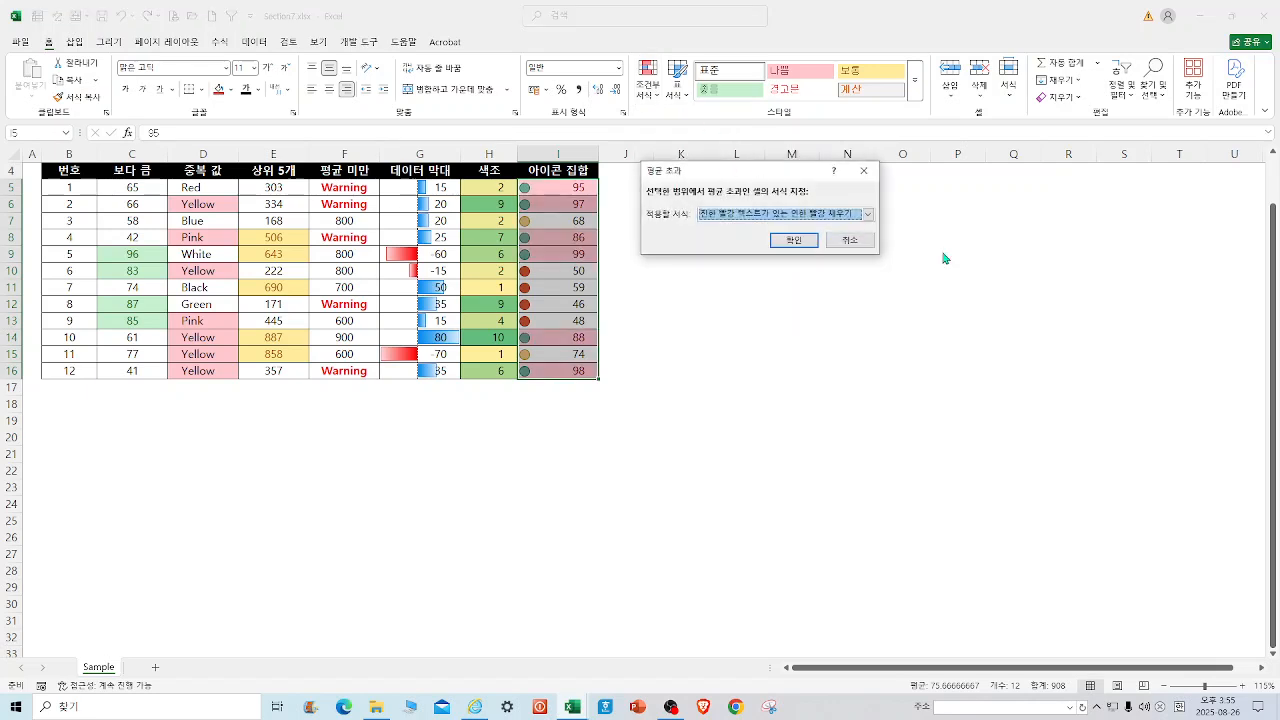
click(864, 170)
Step: Start a new conditional formatting rule for I5:I16 with the format style 아이콘 집합
click(657, 96)
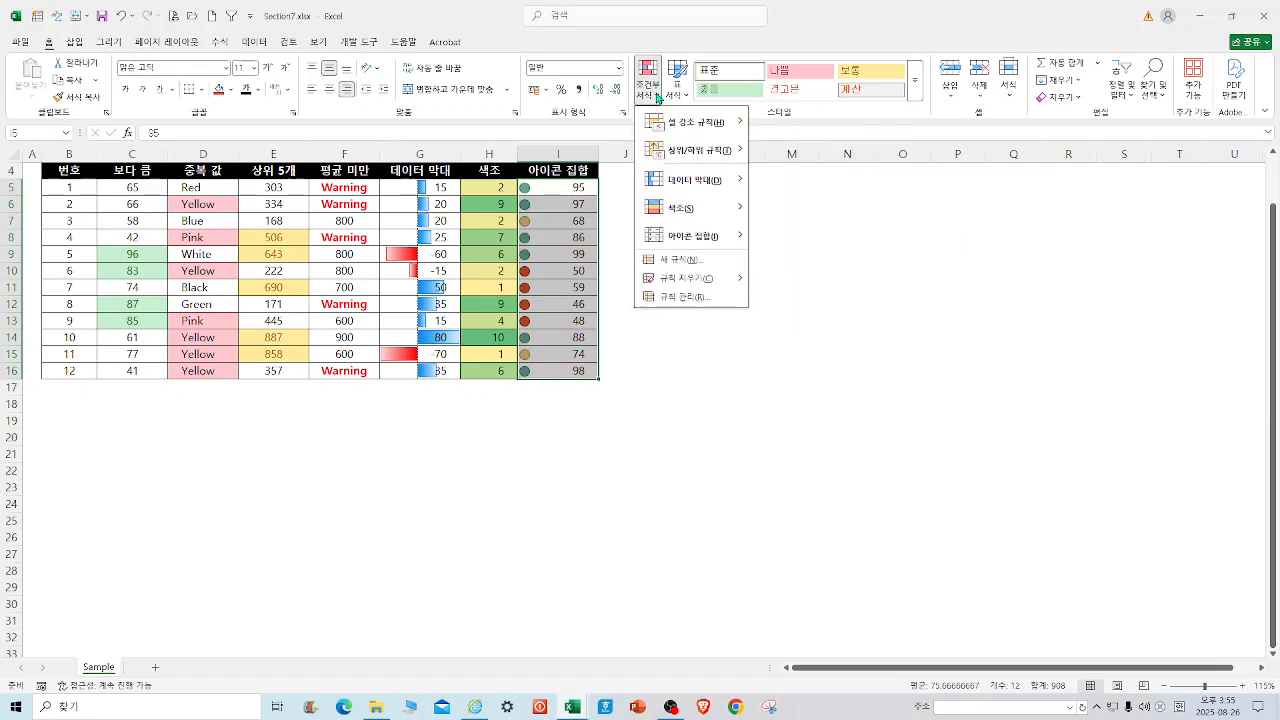
mouse_move(668, 134)
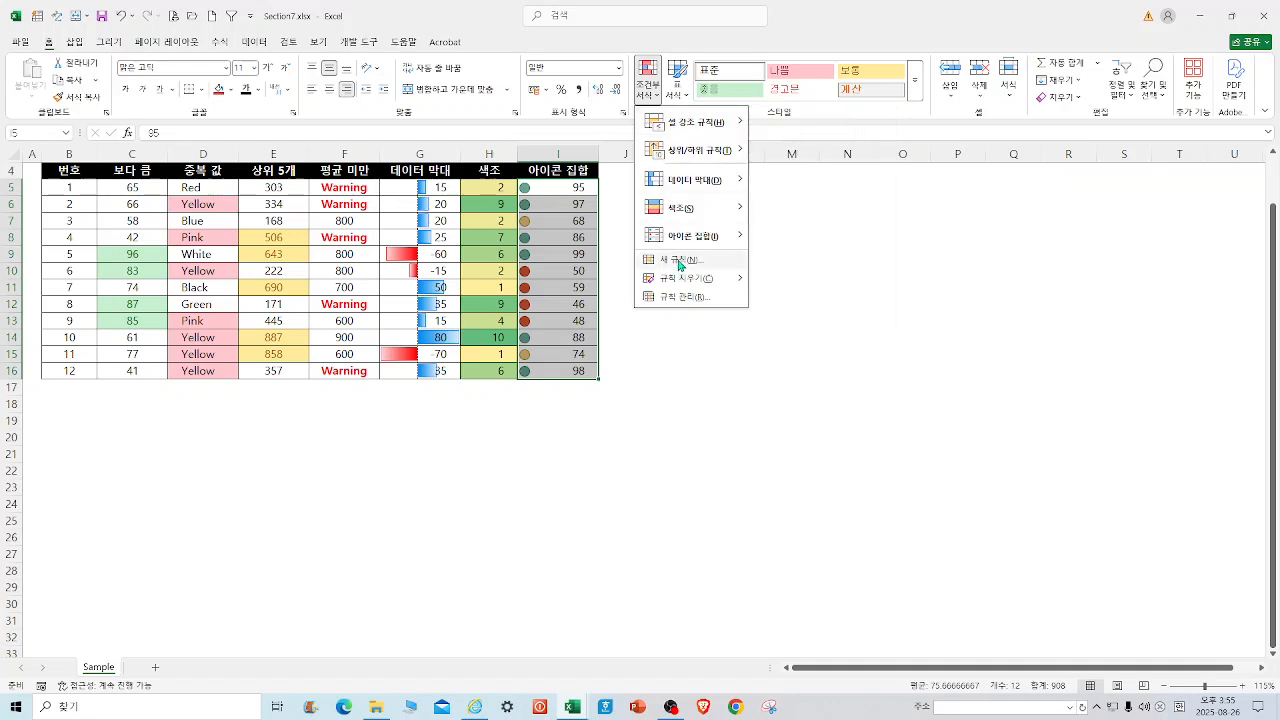
click(679, 262)
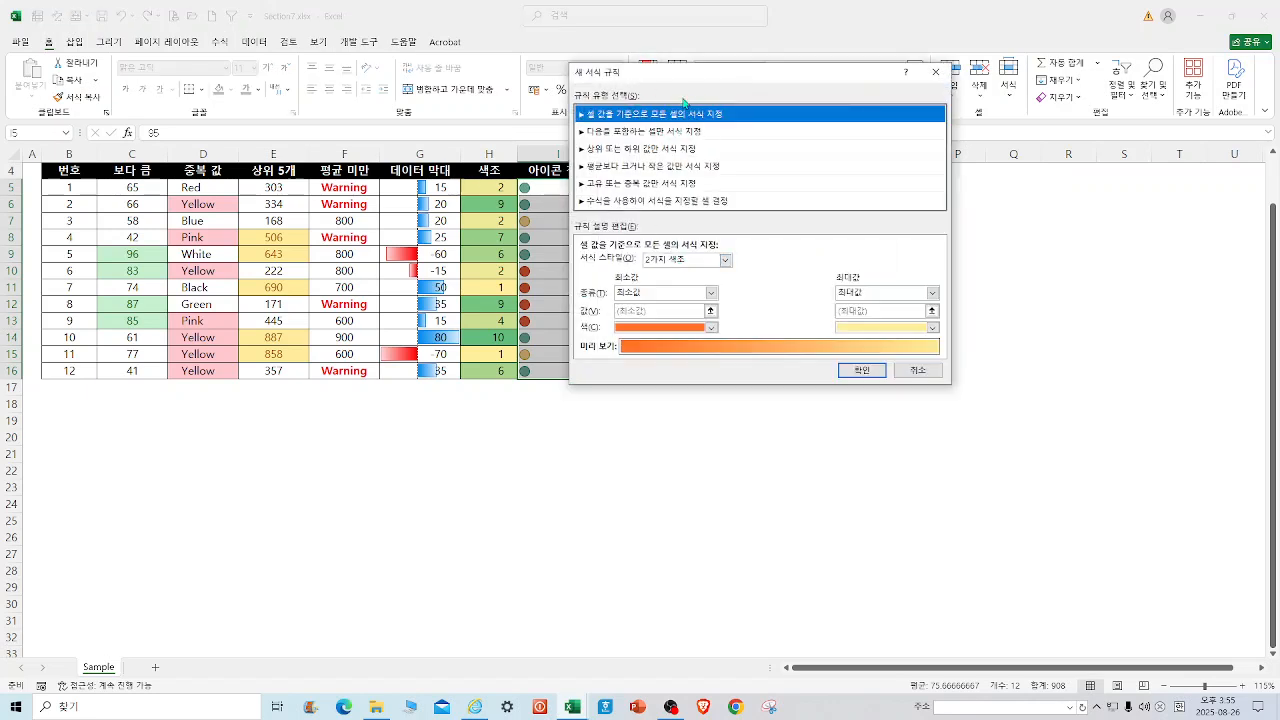
click(726, 260)
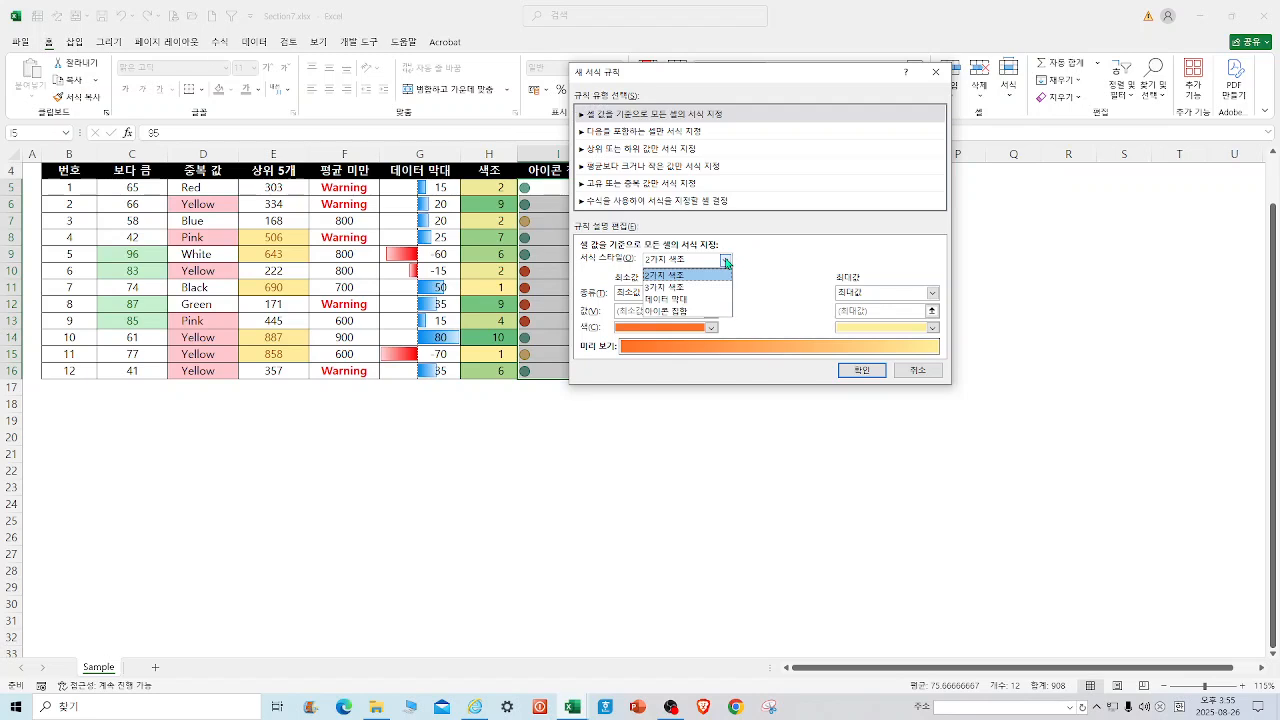
click(692, 312)
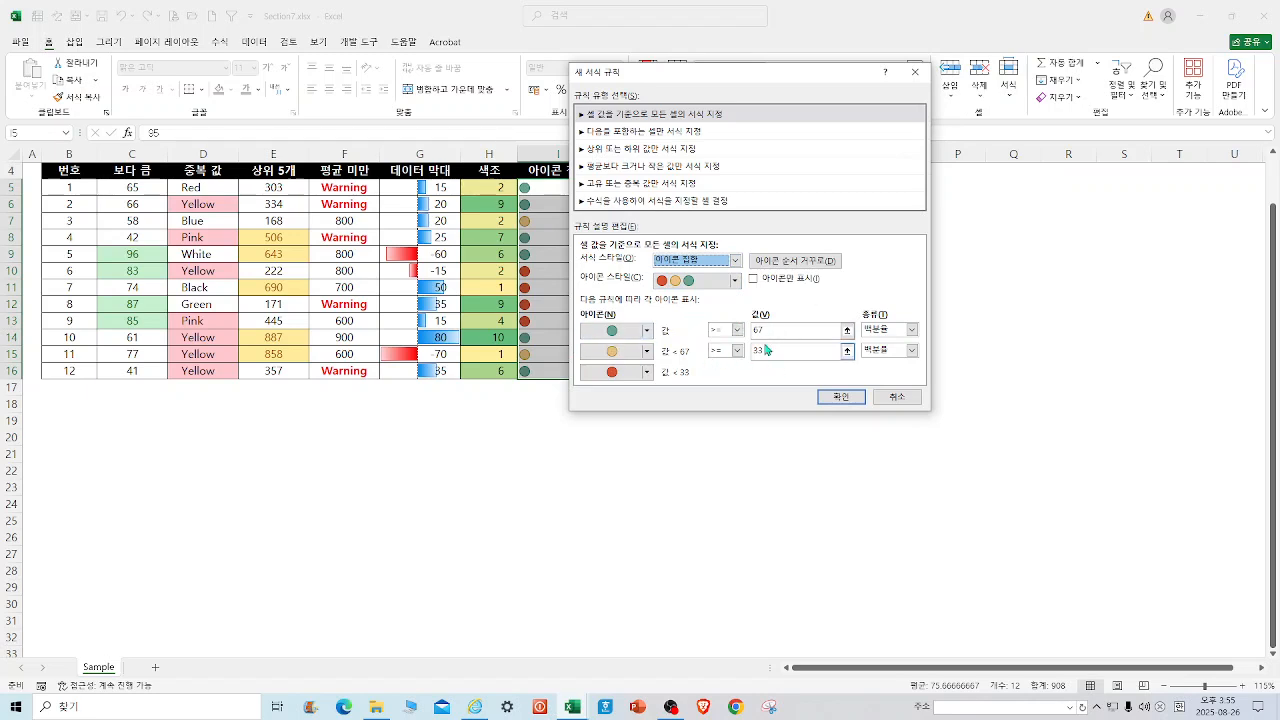
Step: Set the green icon's threshold to 숫자 67 and the yellow icon's to 숫자 33, and apply the rule to I5:I16
click(912, 330)
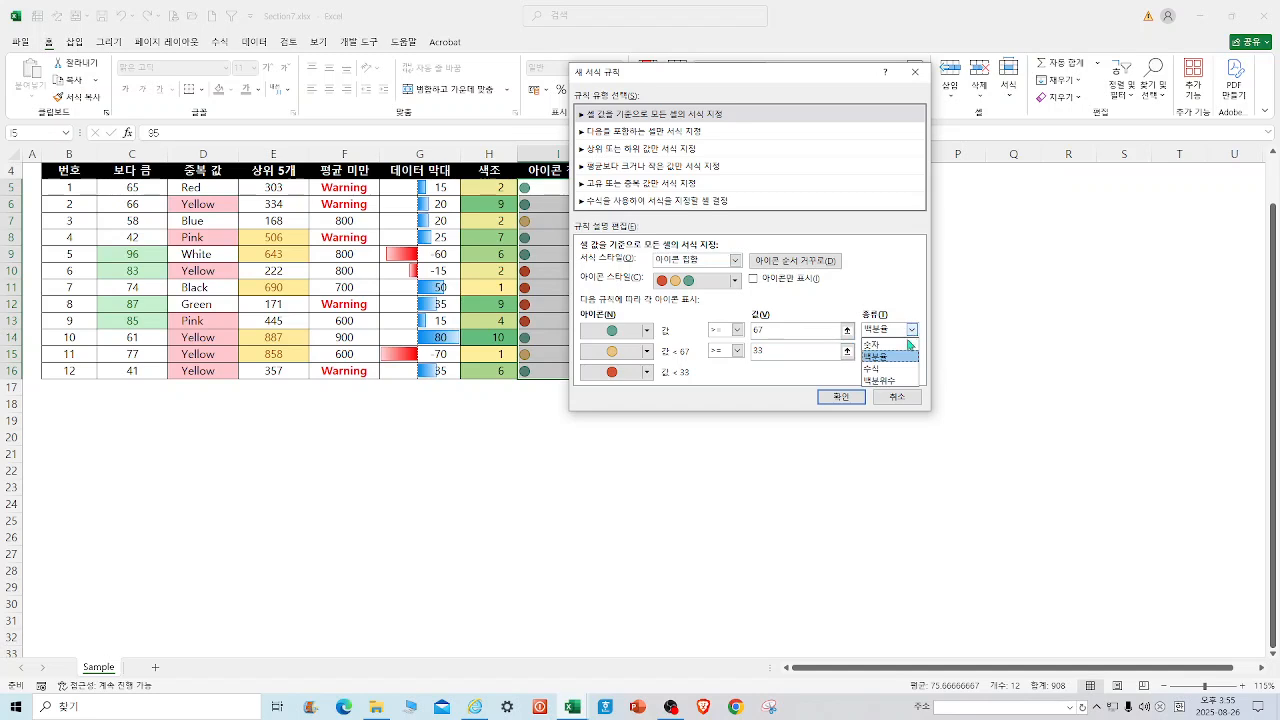
click(880, 345)
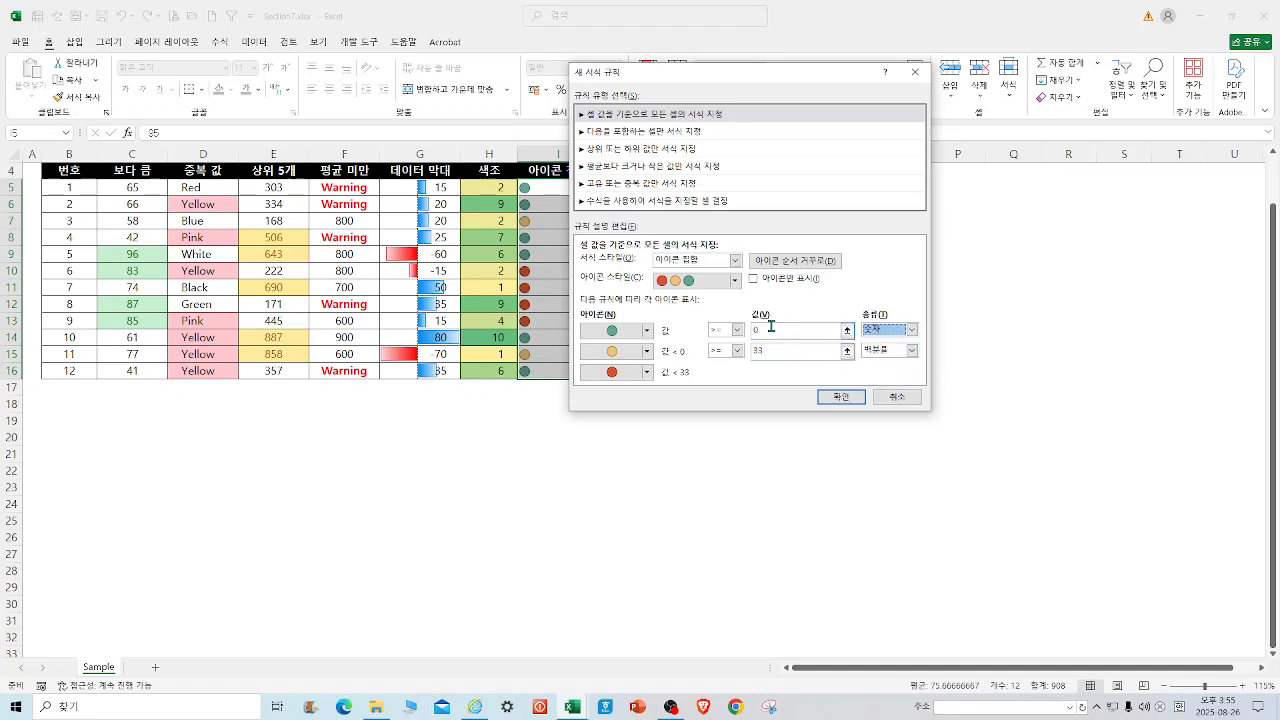
drag(709, 319, 711, 319)
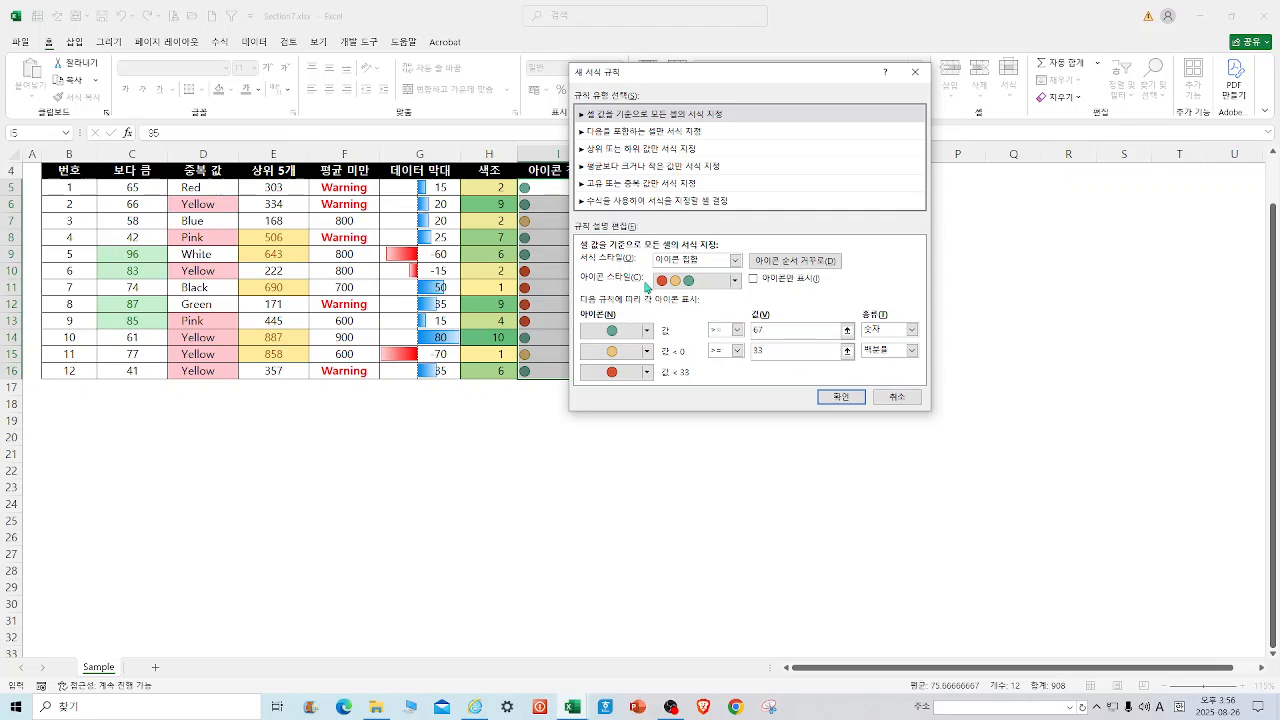
click(913, 351)
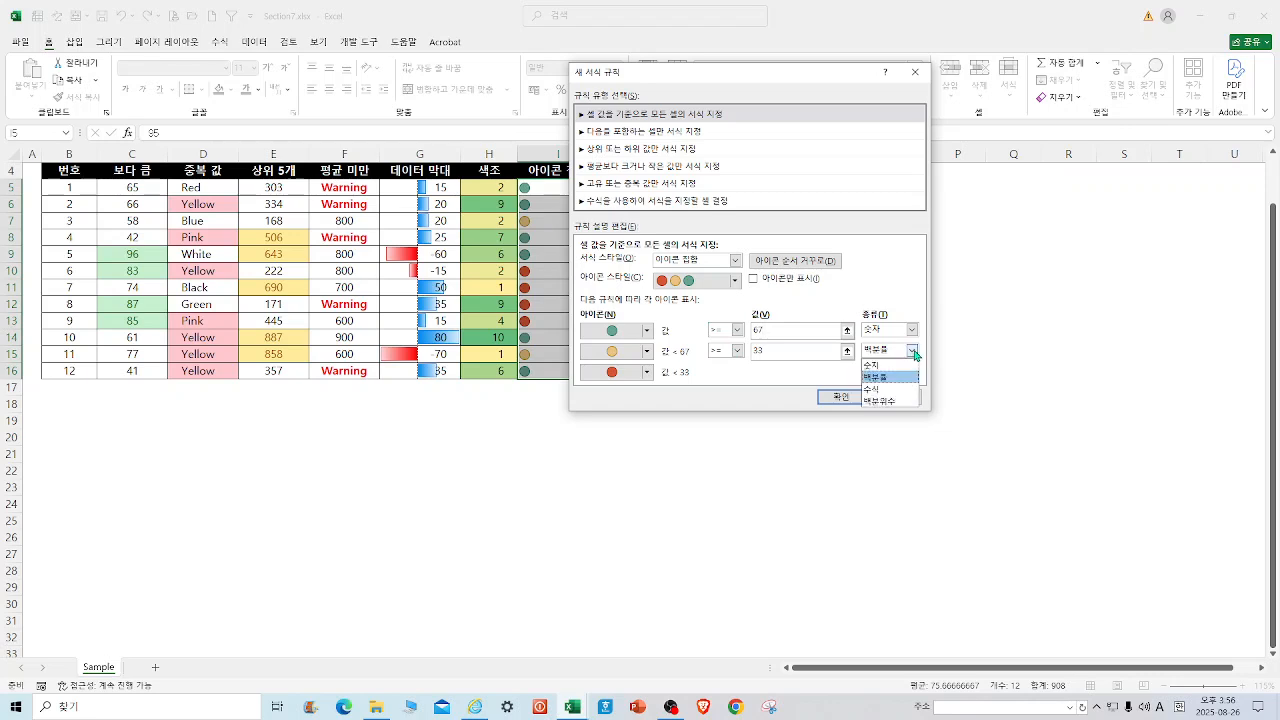
click(884, 366)
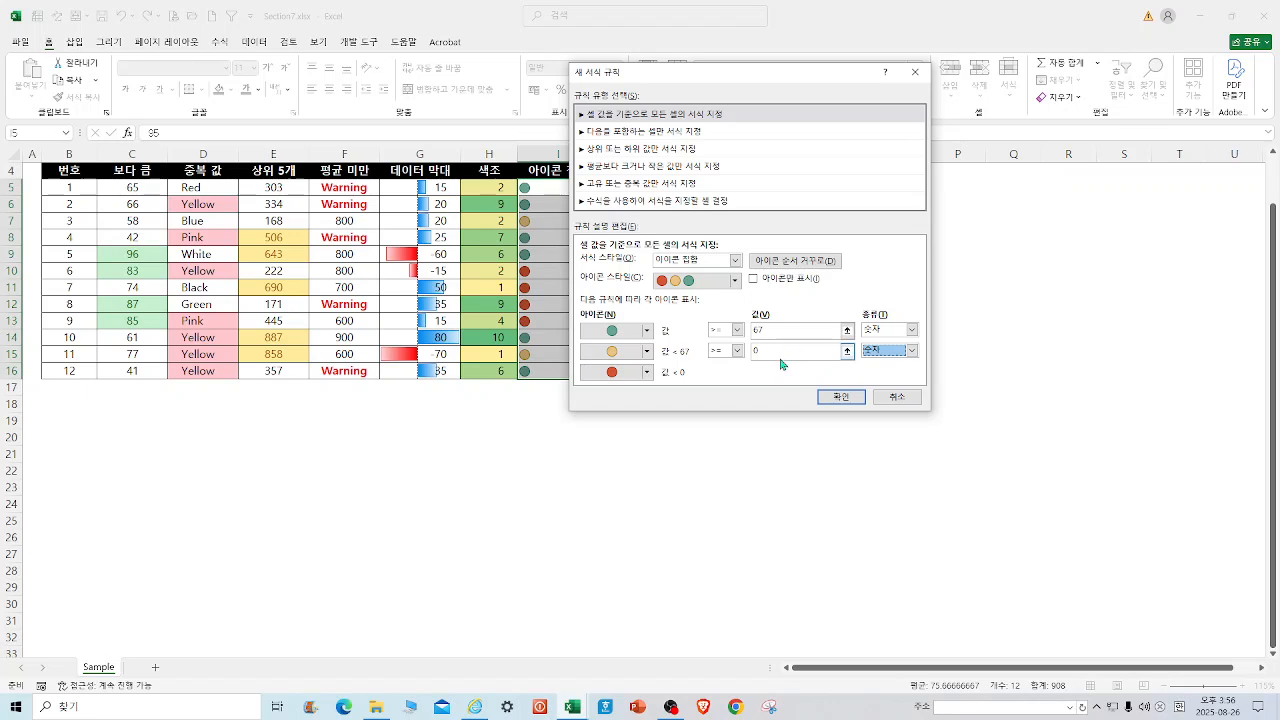
drag(772, 350, 735, 354)
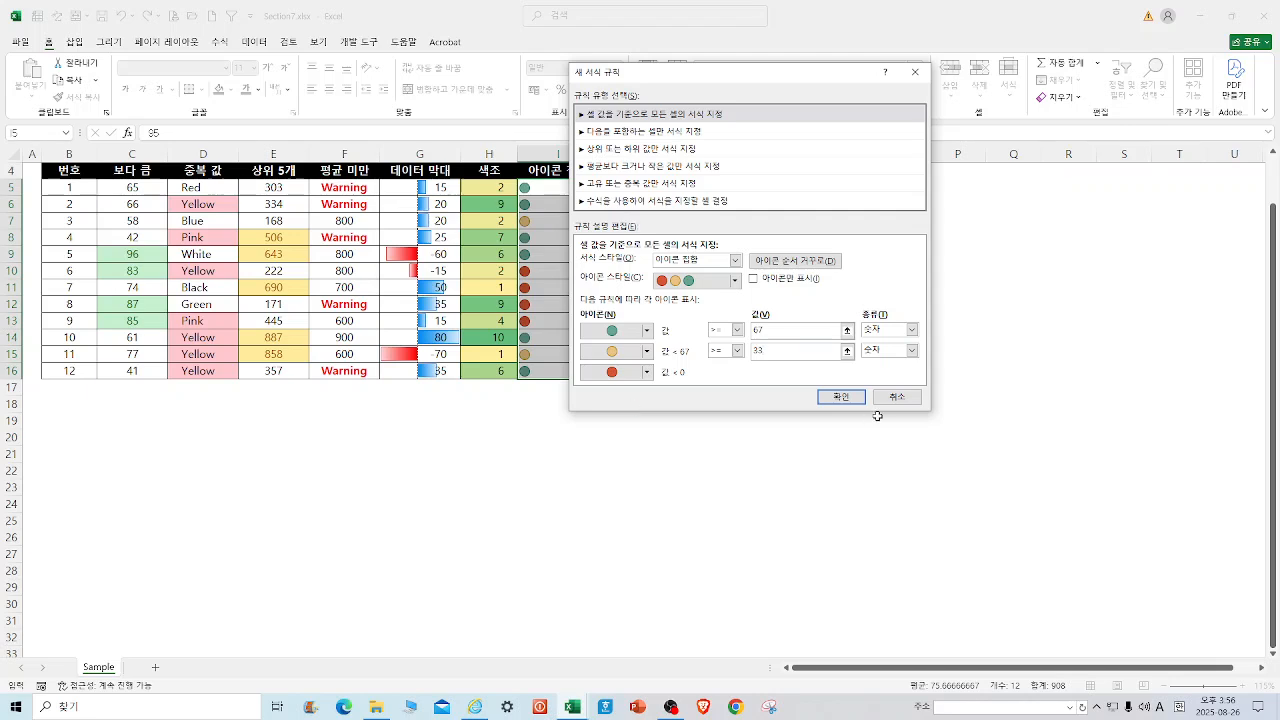
click(845, 397)
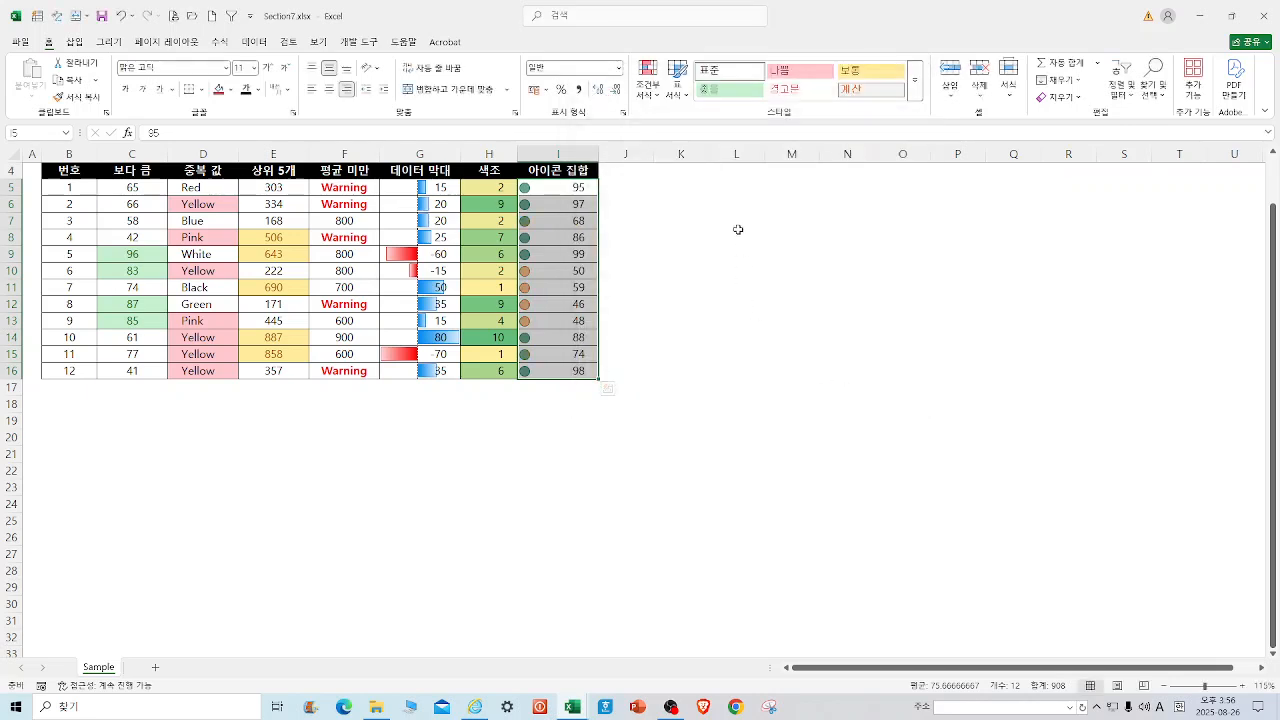
Step: Clear all conditional formatting rules from the selected cells I5:I16
click(653, 99)
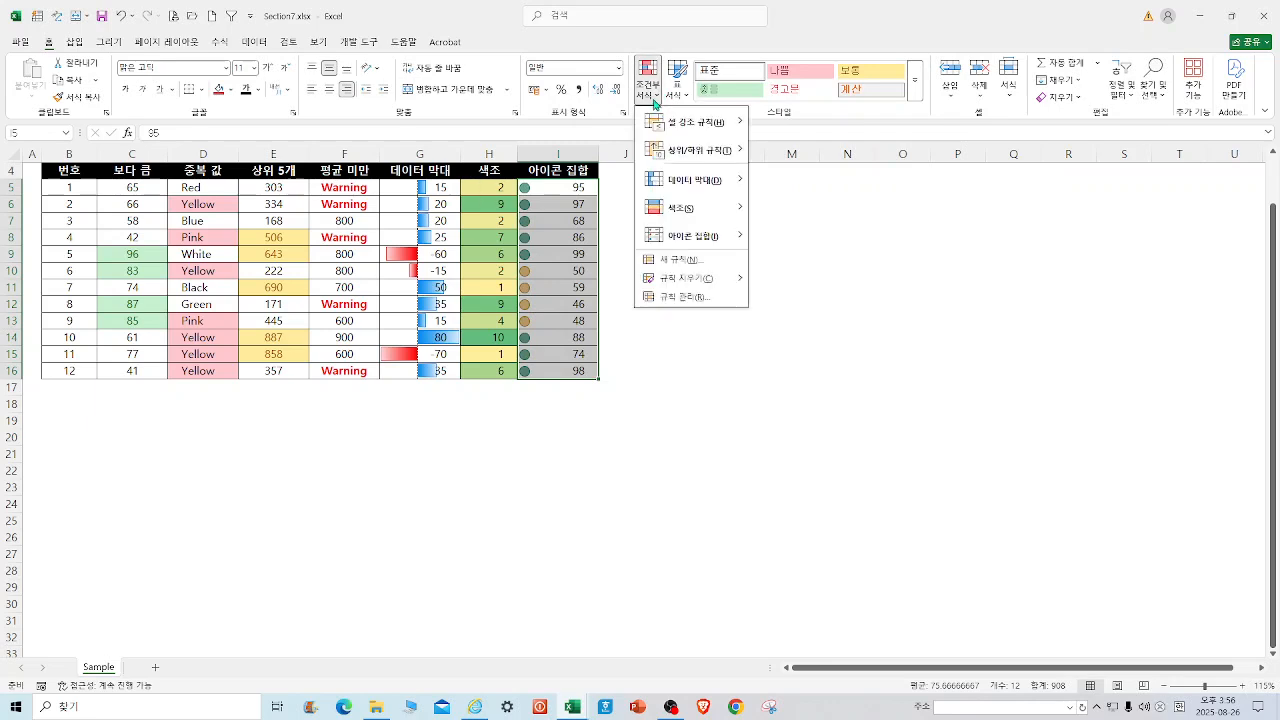
mouse_move(697, 278)
click(779, 280)
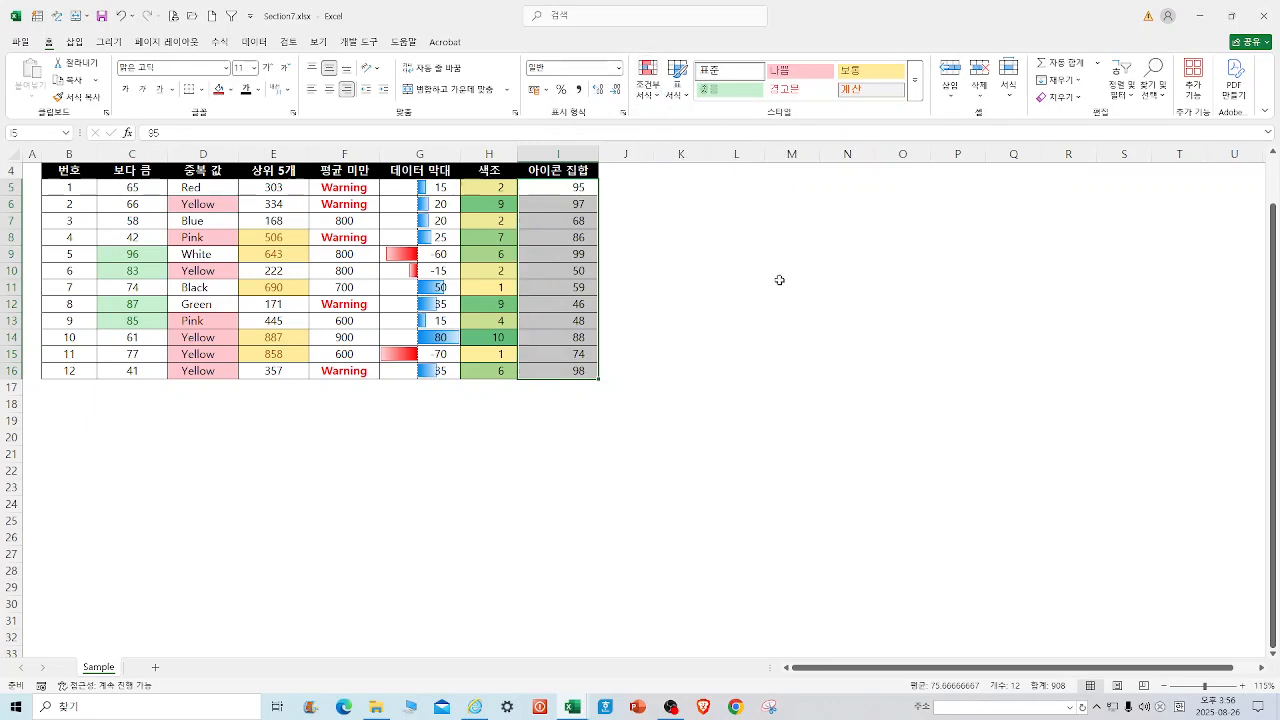
Step: Start a new conditional formatting rule for I5:I16 with the format style 아이콘 집합
click(655, 98)
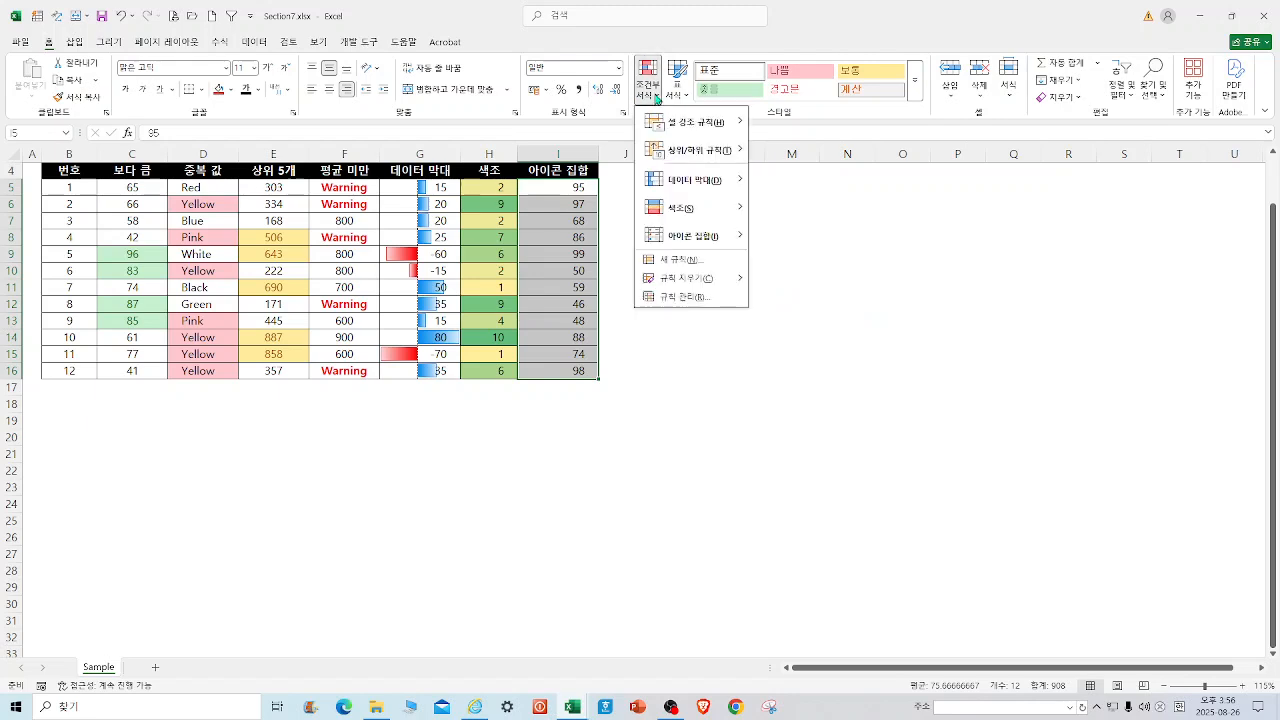
click(687, 262)
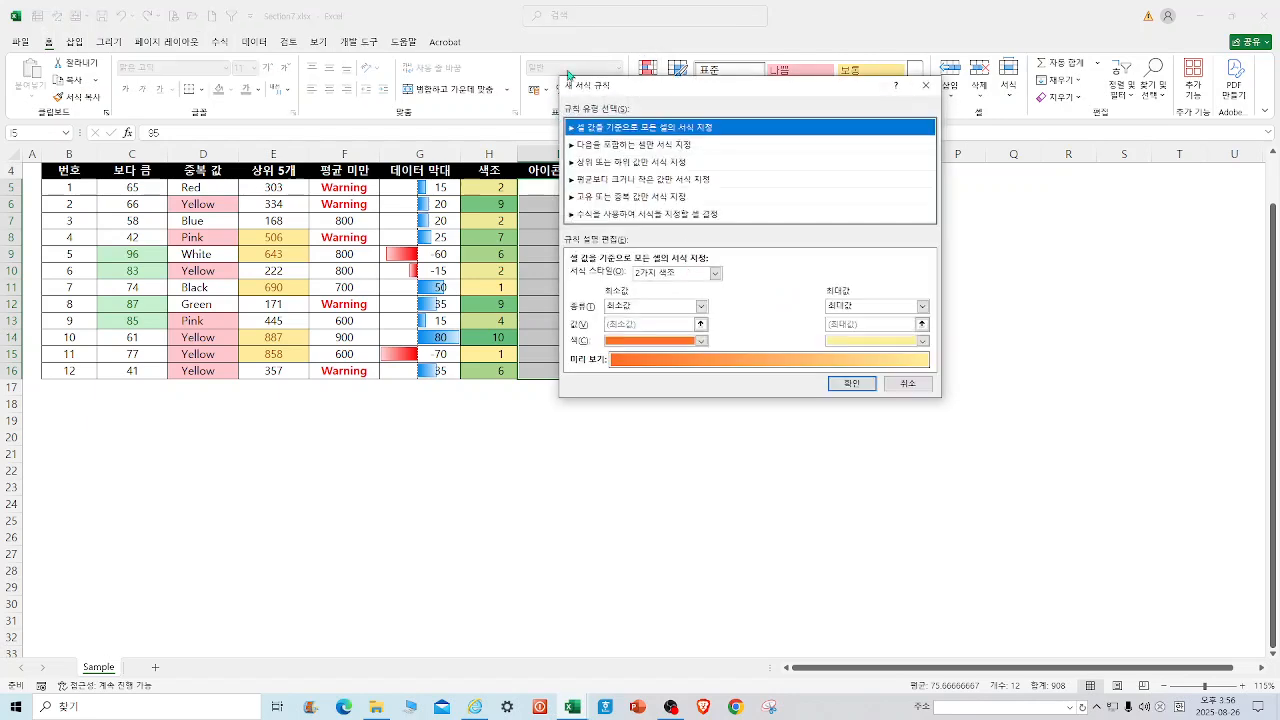
click(715, 273)
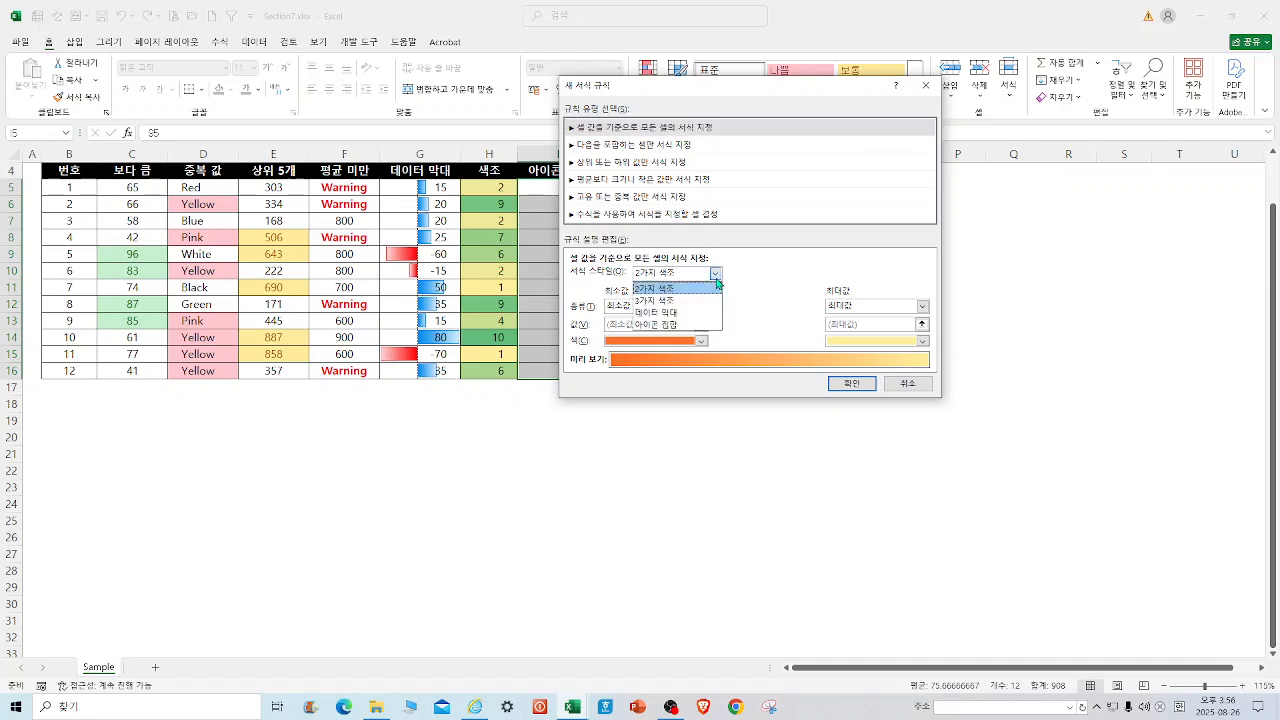
click(672, 325)
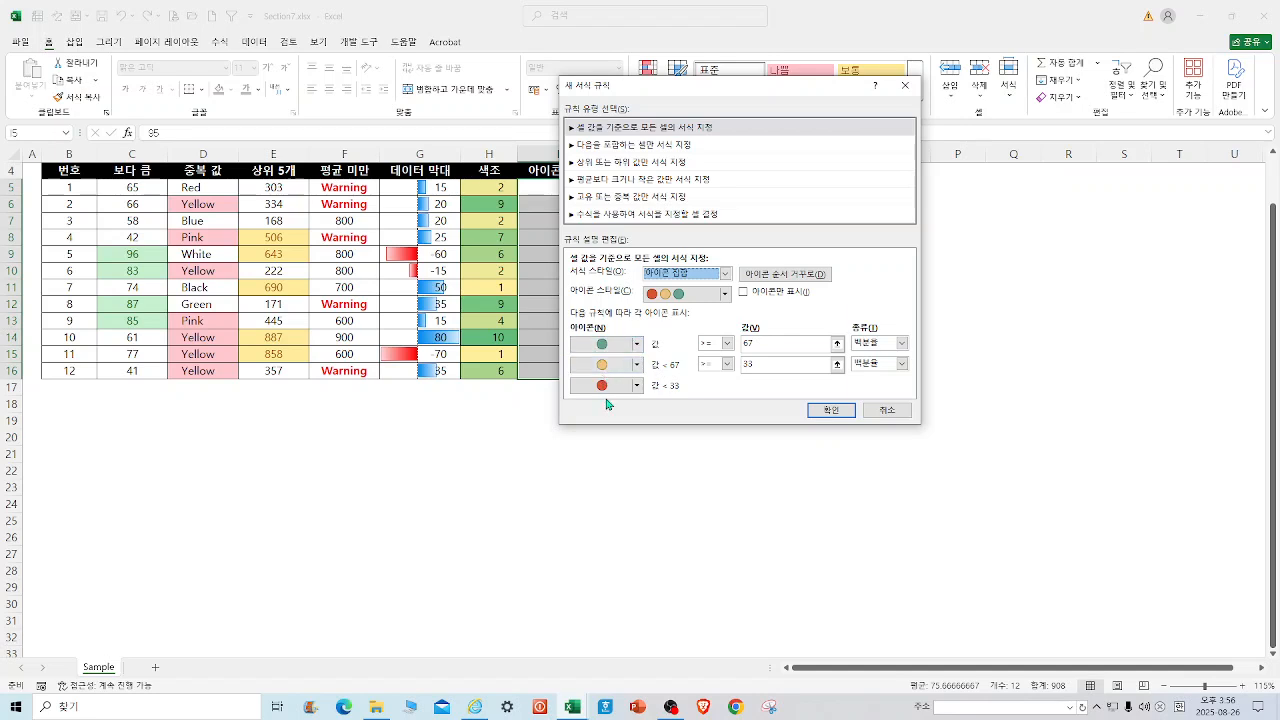
Step: Set the green icon's threshold to 숫자 67 and the yellow icon's to 숫자 33, and apply the rule to I5:I16
click(902, 344)
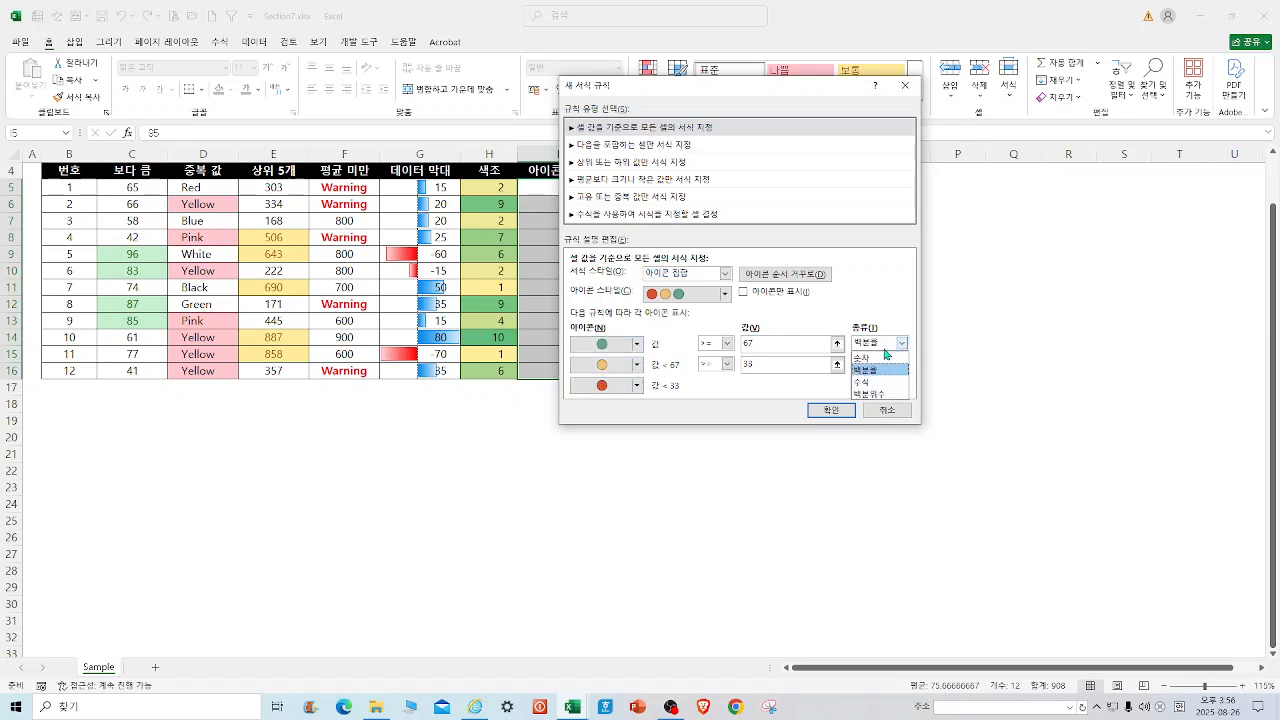
click(861, 357)
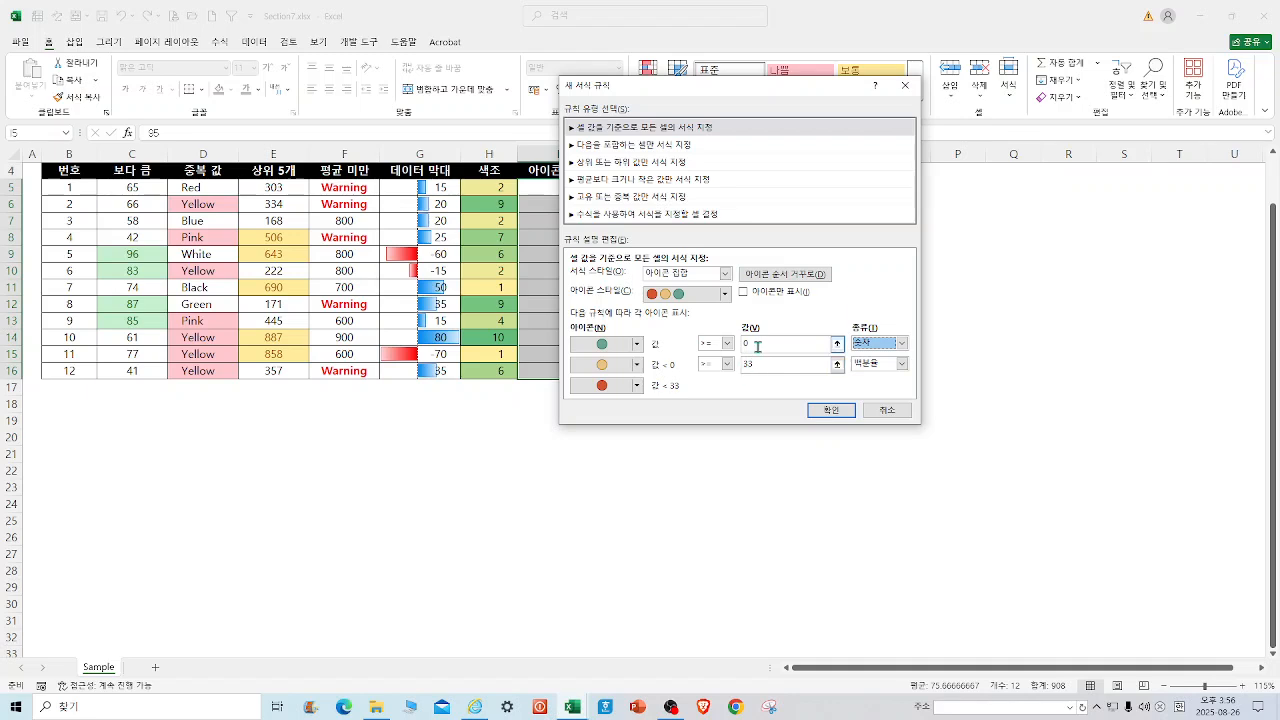
drag(757, 346, 727, 343)
text(67)
click(902, 364)
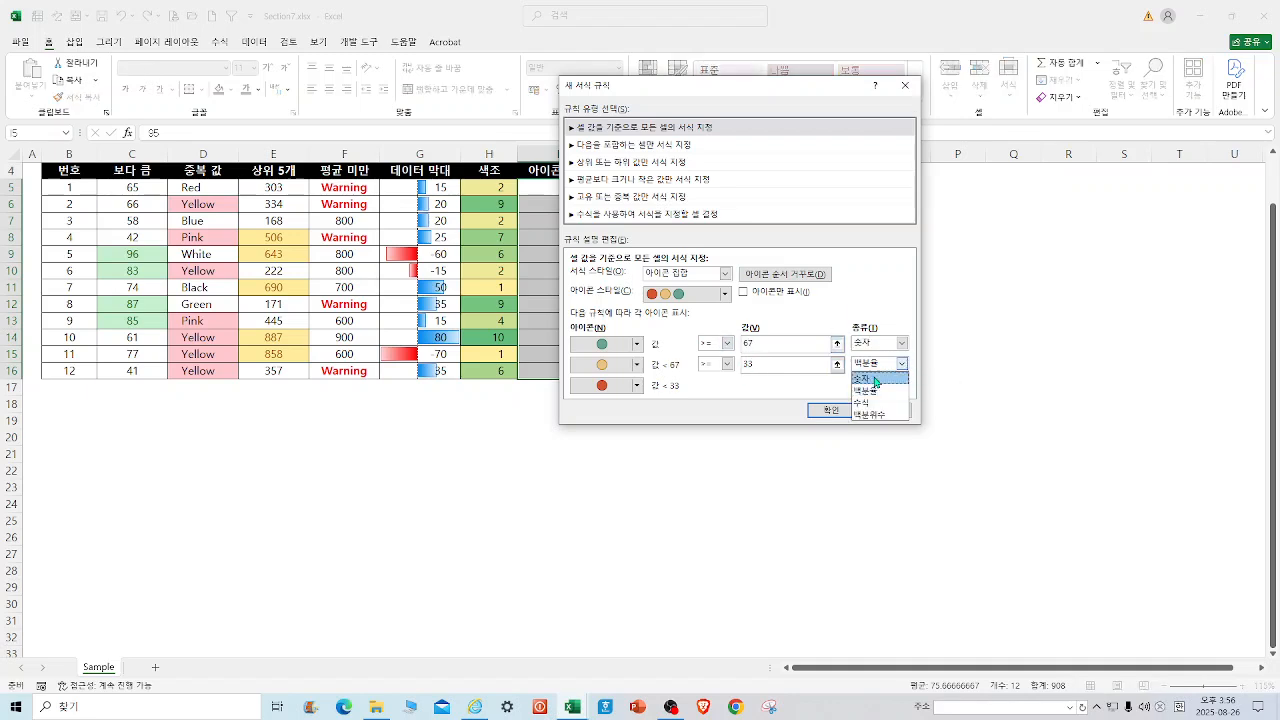
click(874, 379)
click(839, 365)
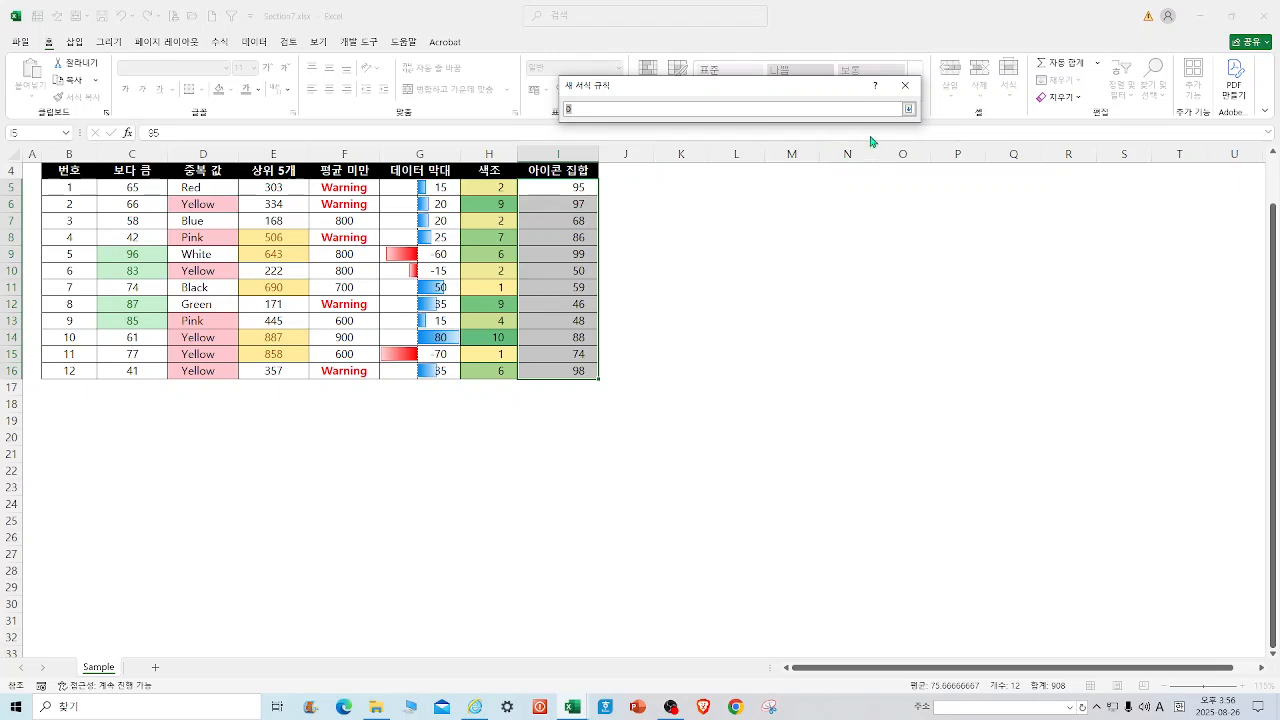
click(909, 109)
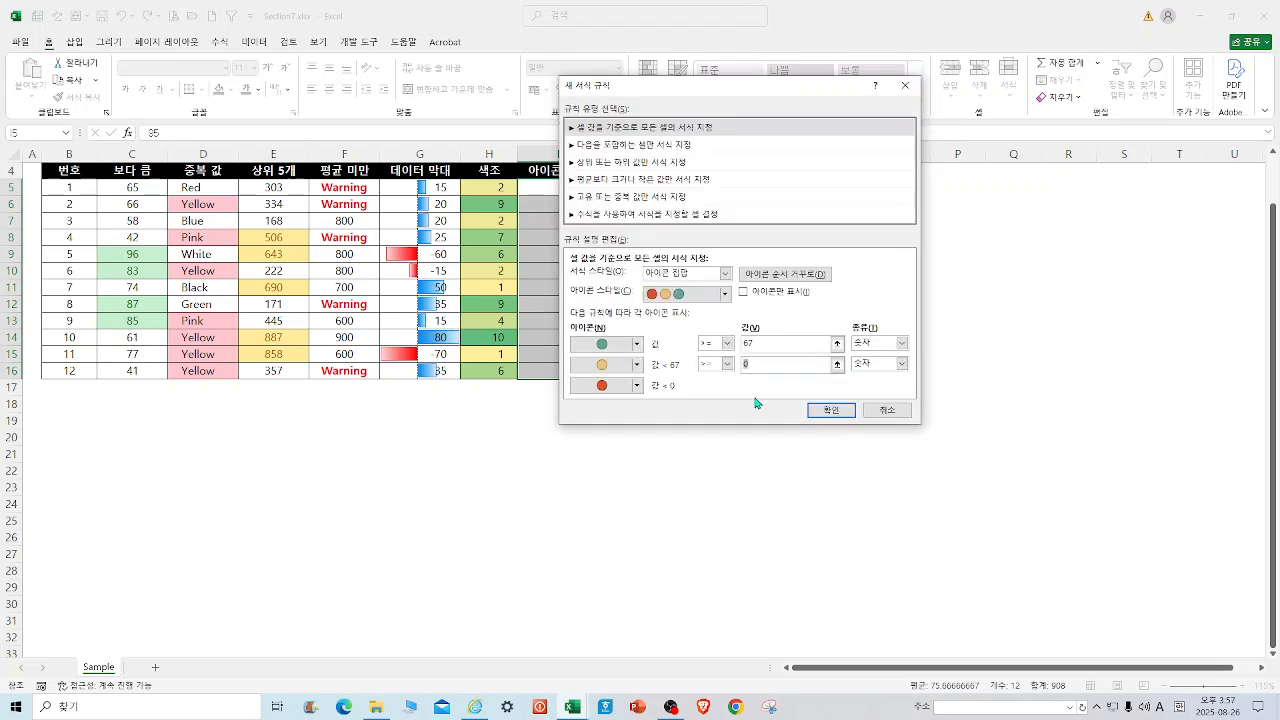
text(33)
click(831, 410)
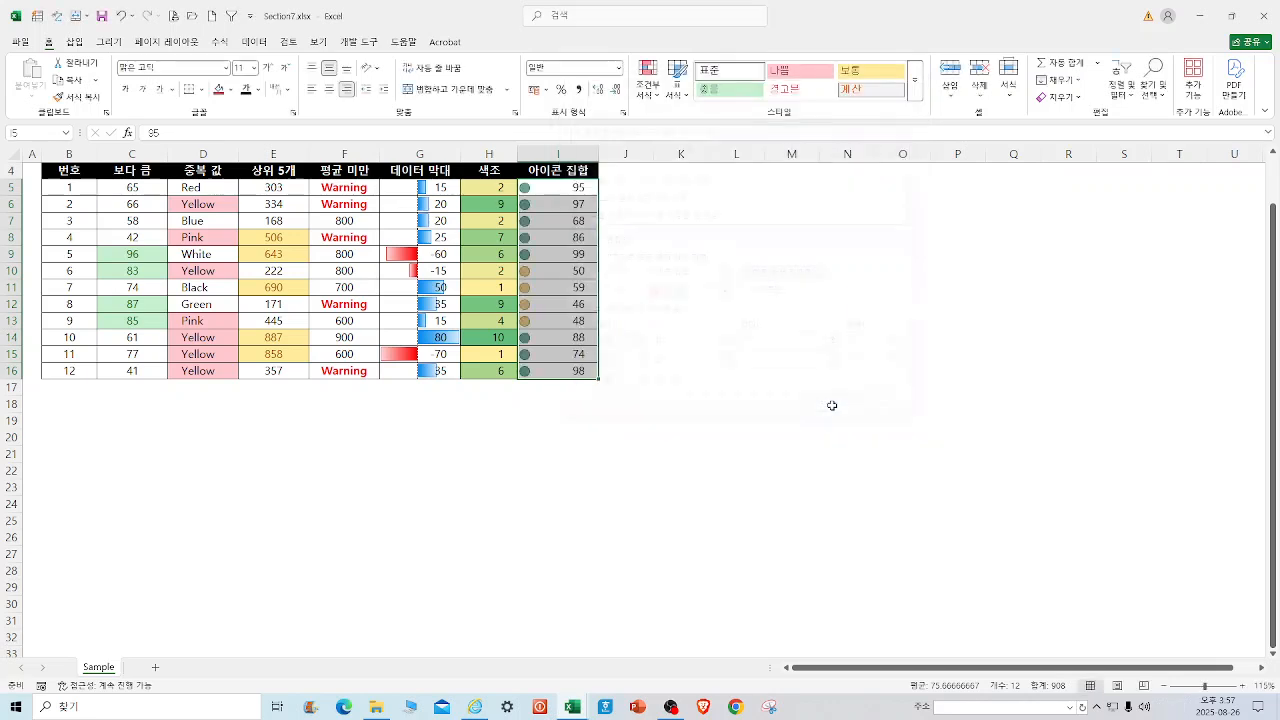
click(831, 405)
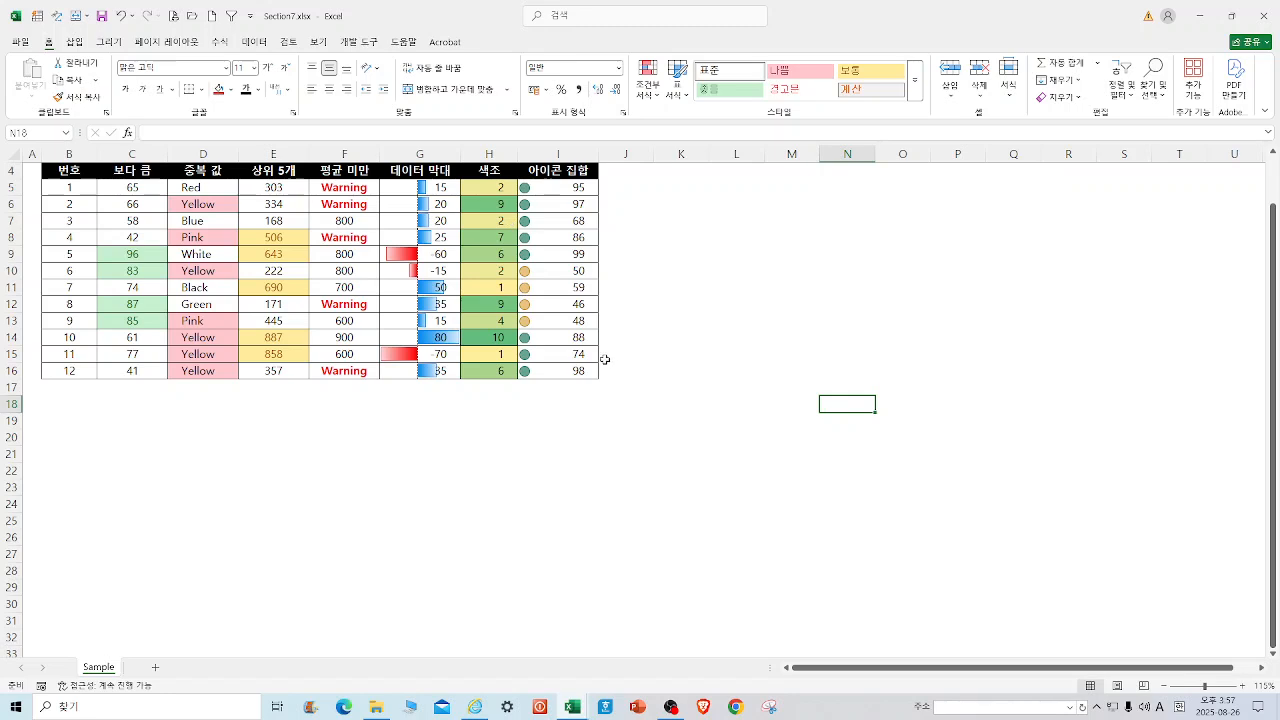
Step: Select I5:I16 and clear the conditional formatting rules from the selected cells
drag(574, 189, 553, 378)
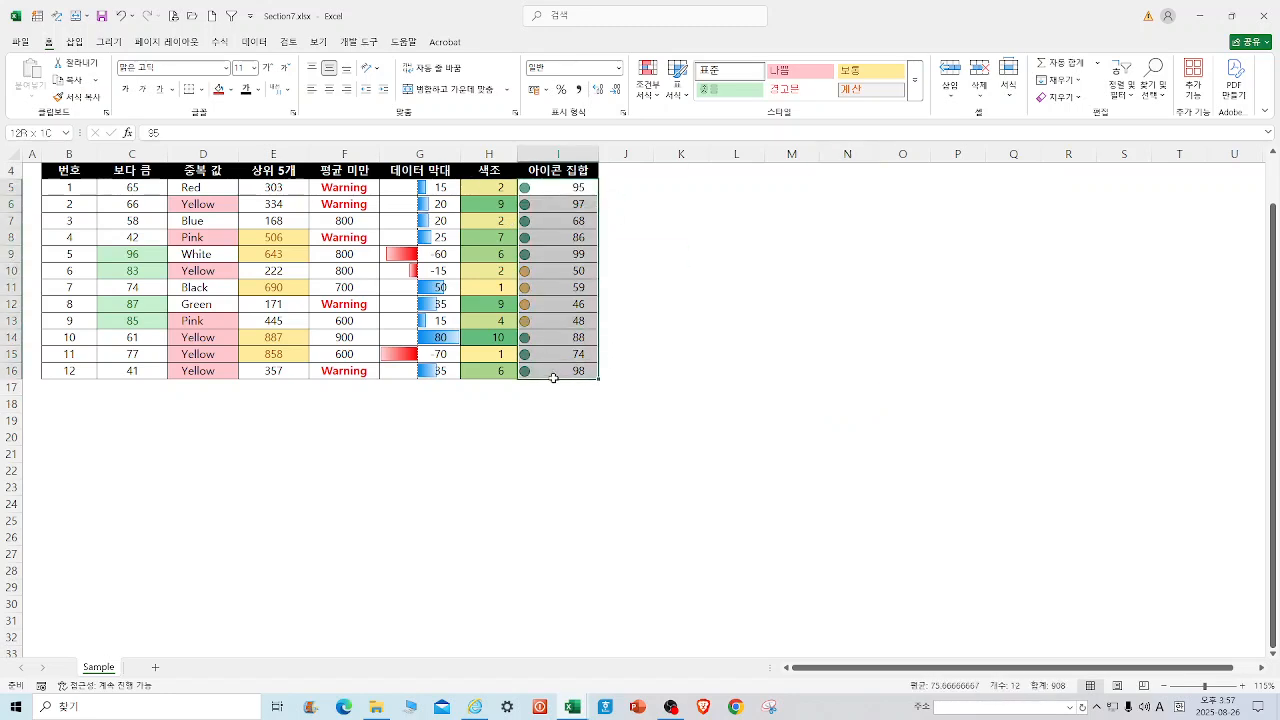
click(648, 80)
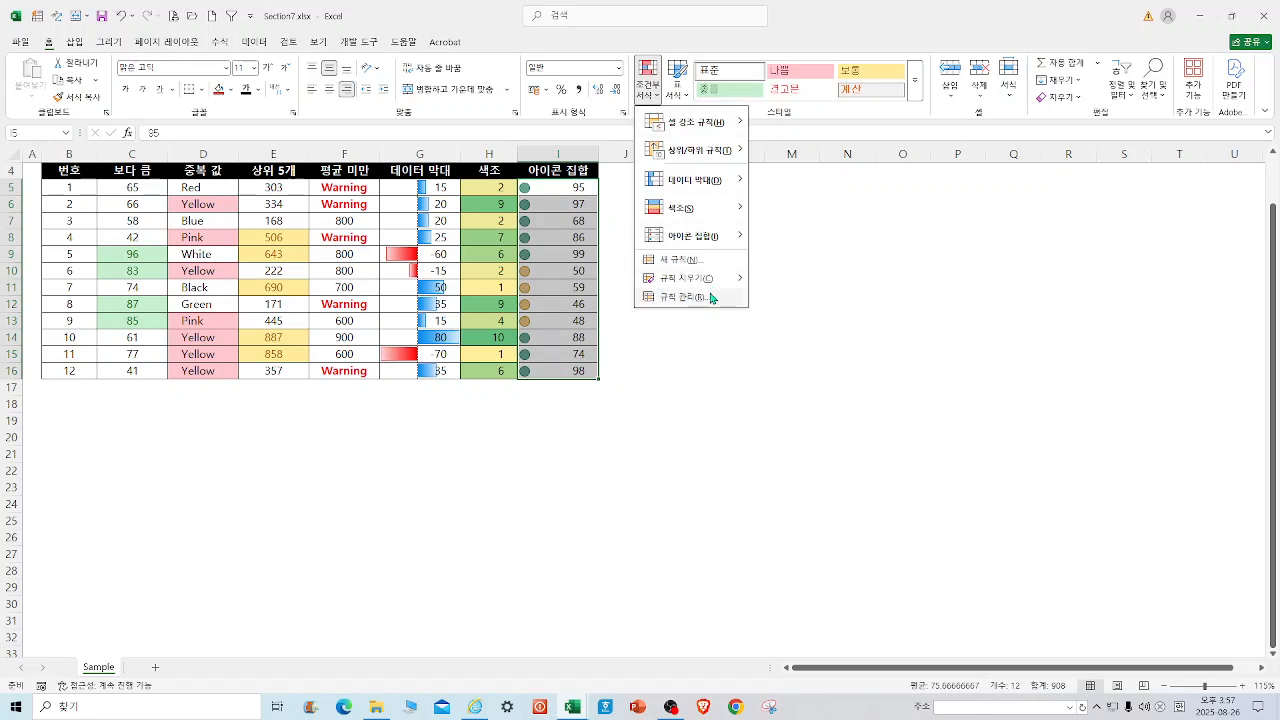
mouse_move(712, 279)
click(810, 282)
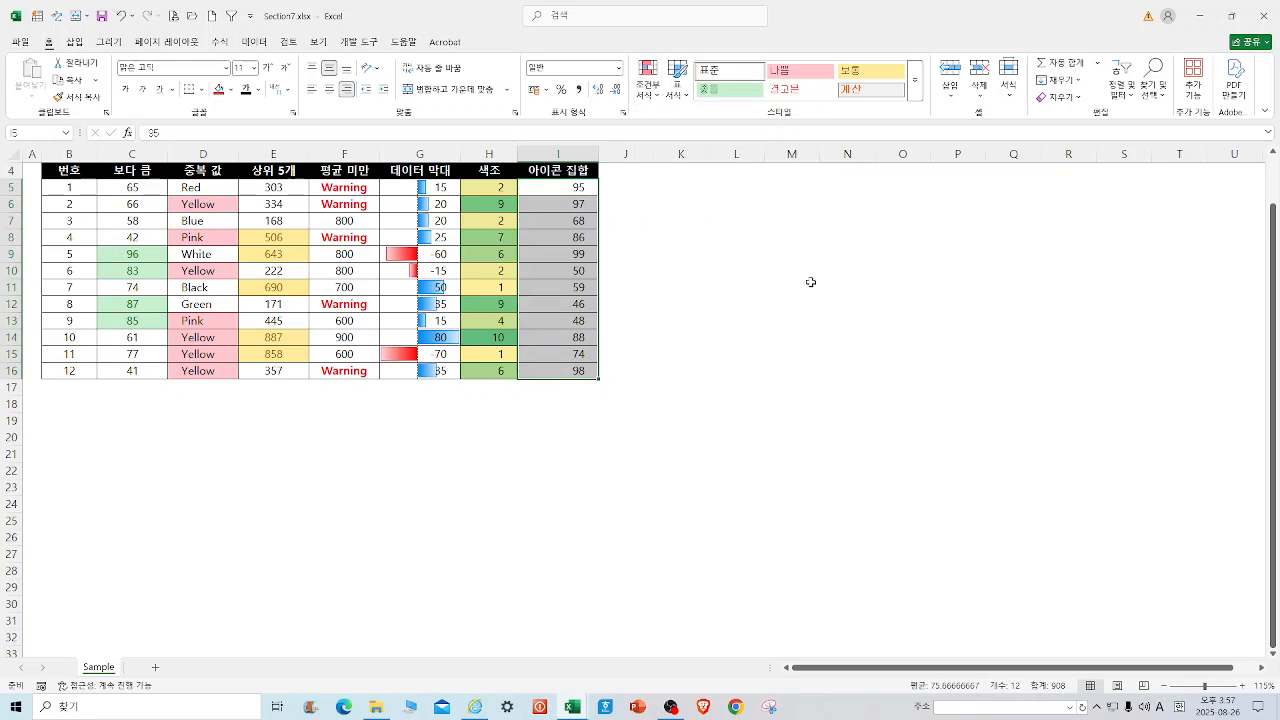
Step: Apply the uncircled check, exclamation and cross icon set to I5:I16 in the 아이콘 집합 column
click(648, 86)
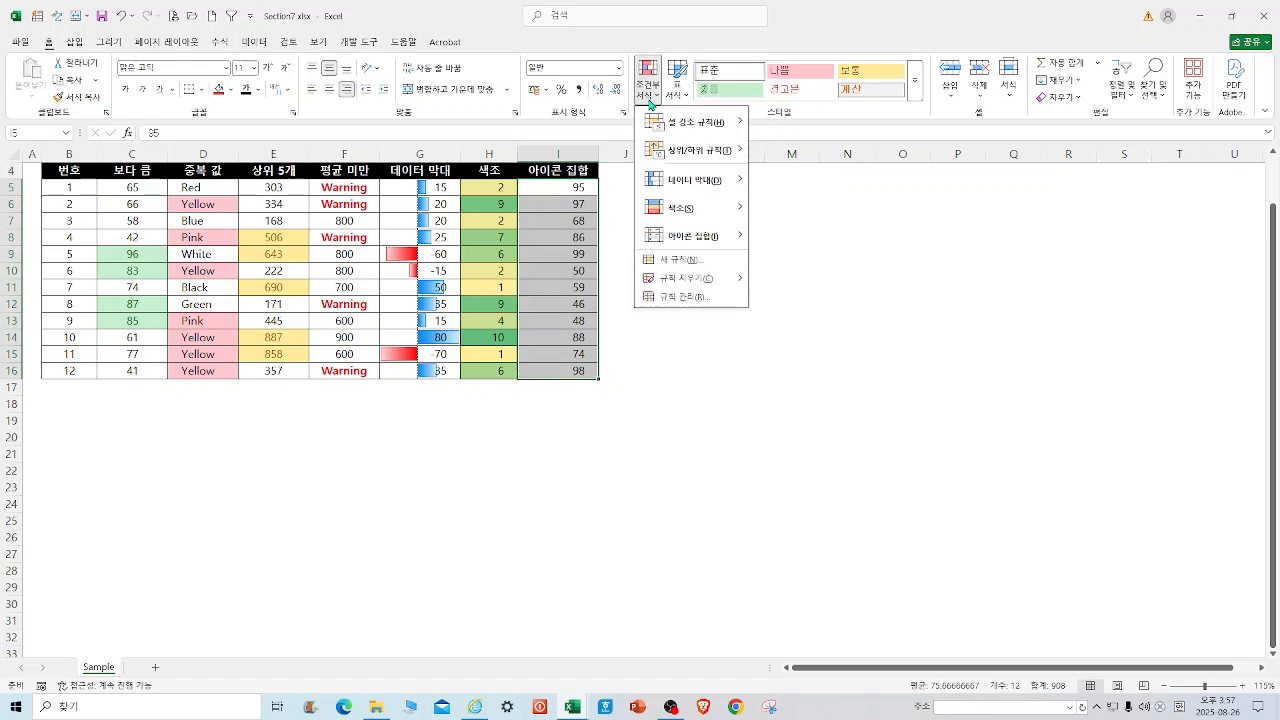
mouse_move(683, 133)
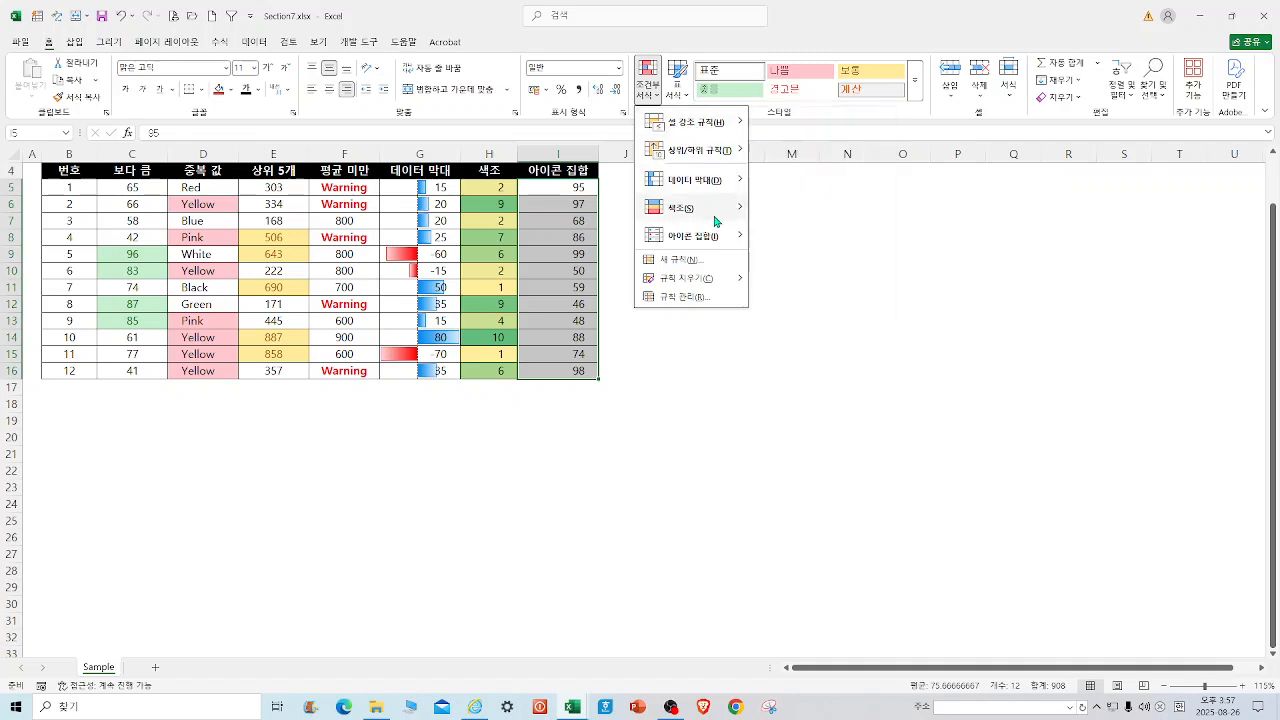
mouse_move(683, 241)
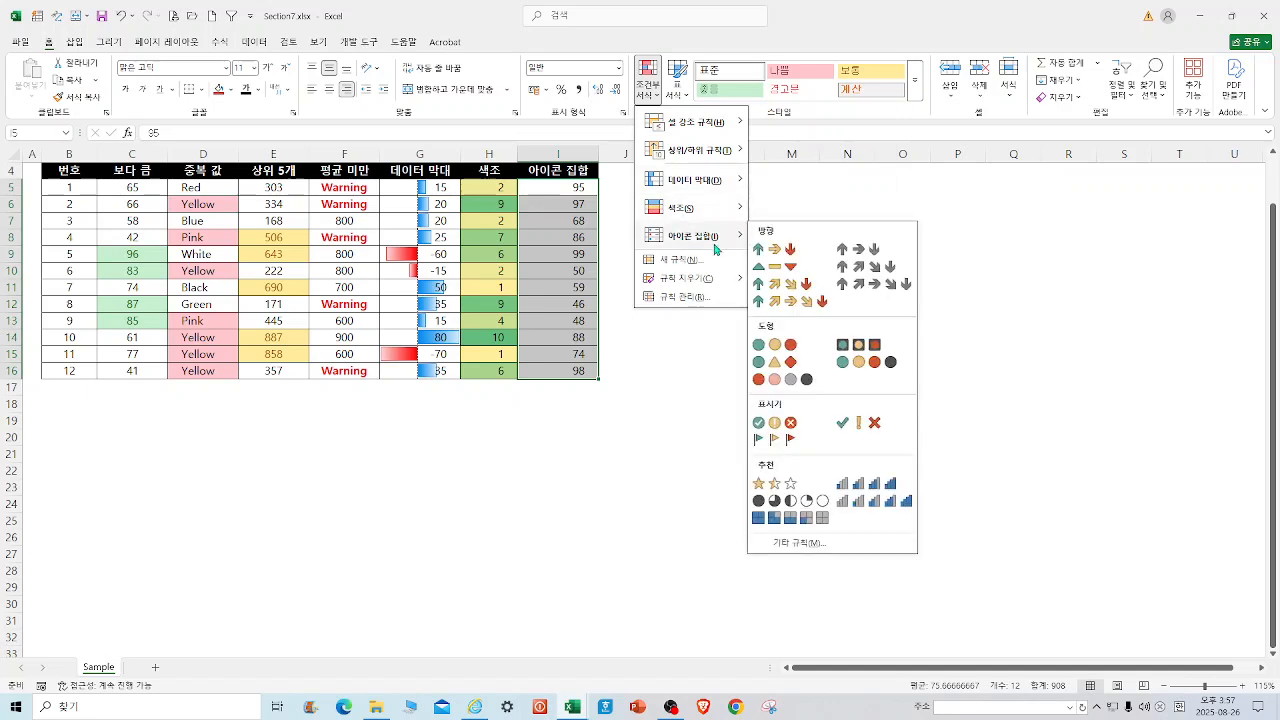
click(846, 421)
click(823, 414)
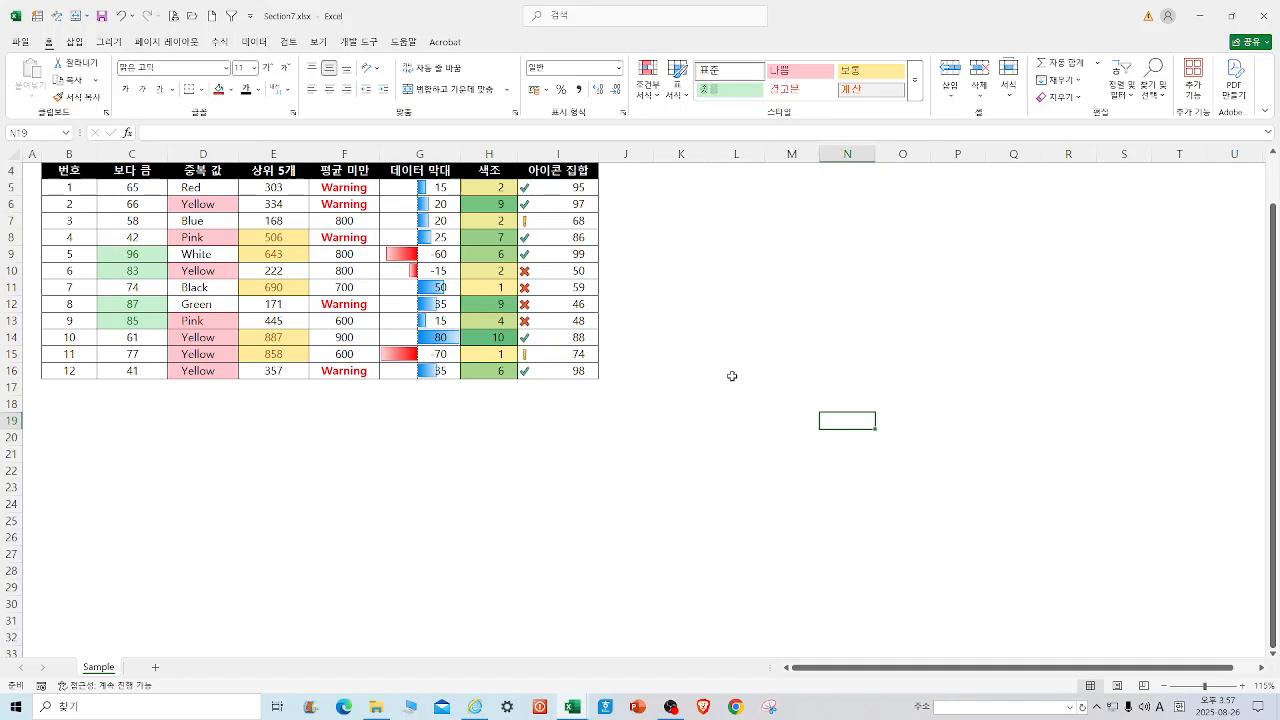
drag(562, 187, 560, 370)
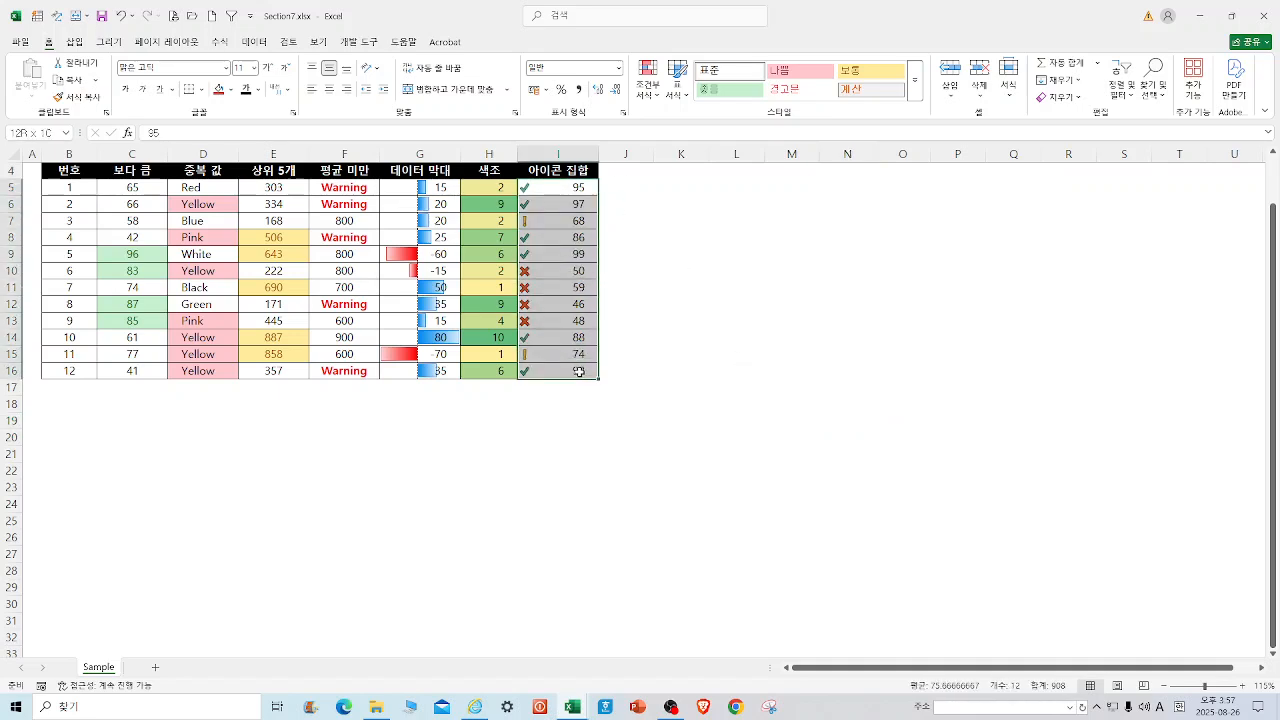
click(650, 88)
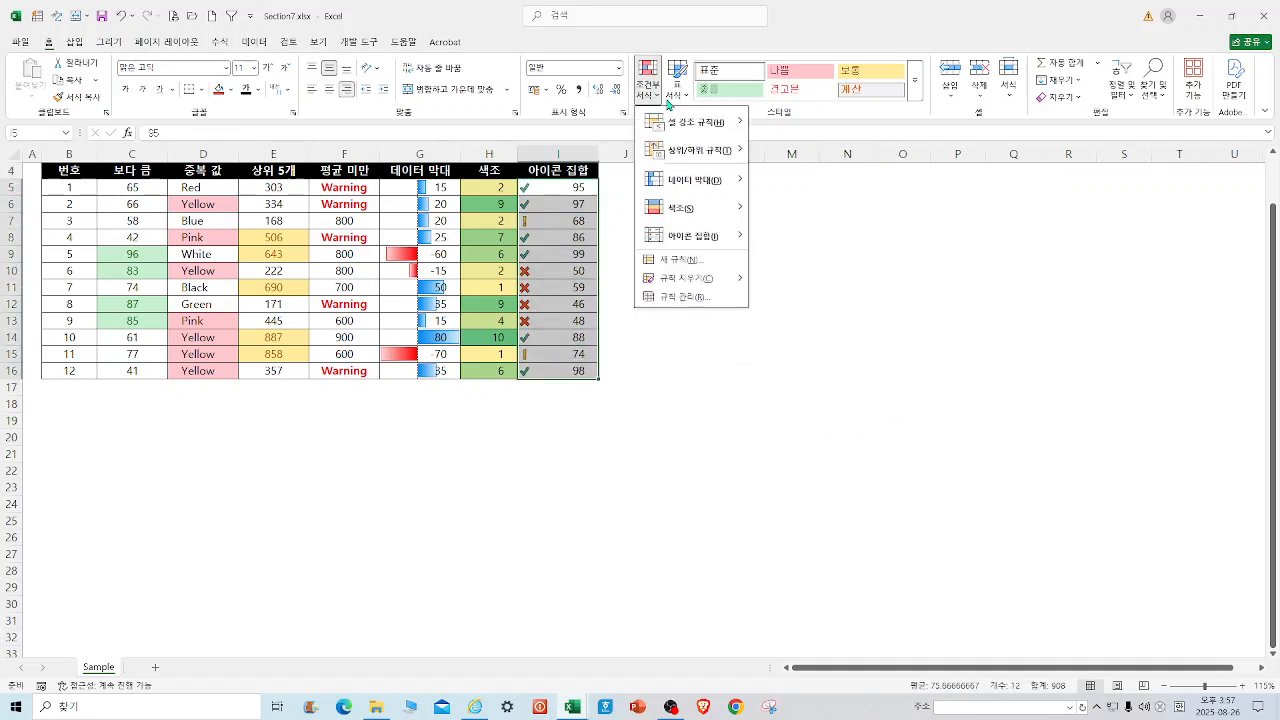
click(680, 262)
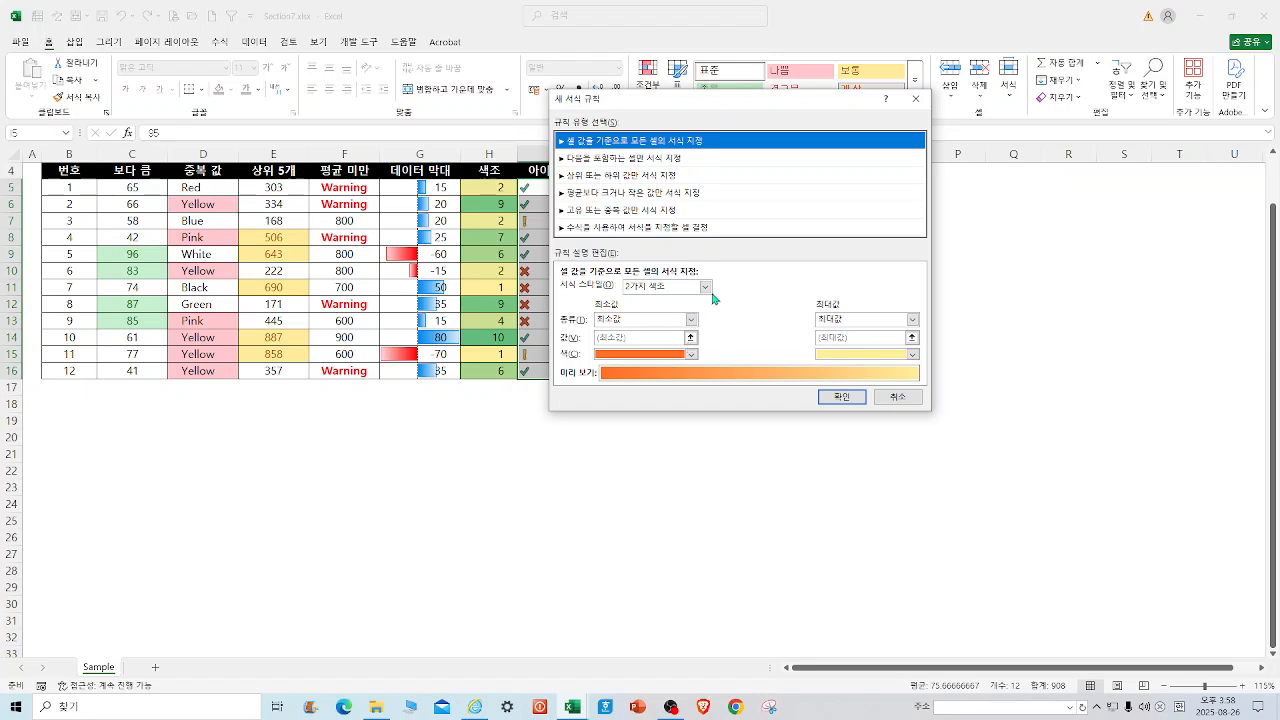
click(916, 99)
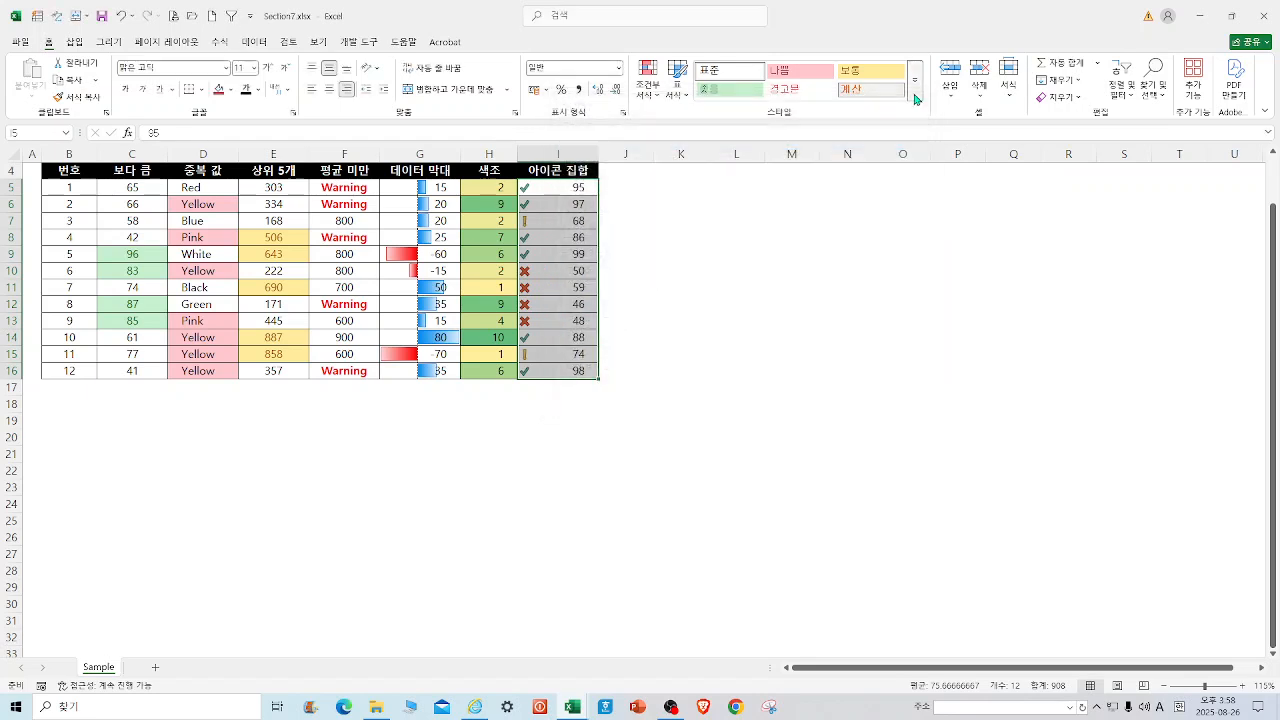
click(660, 97)
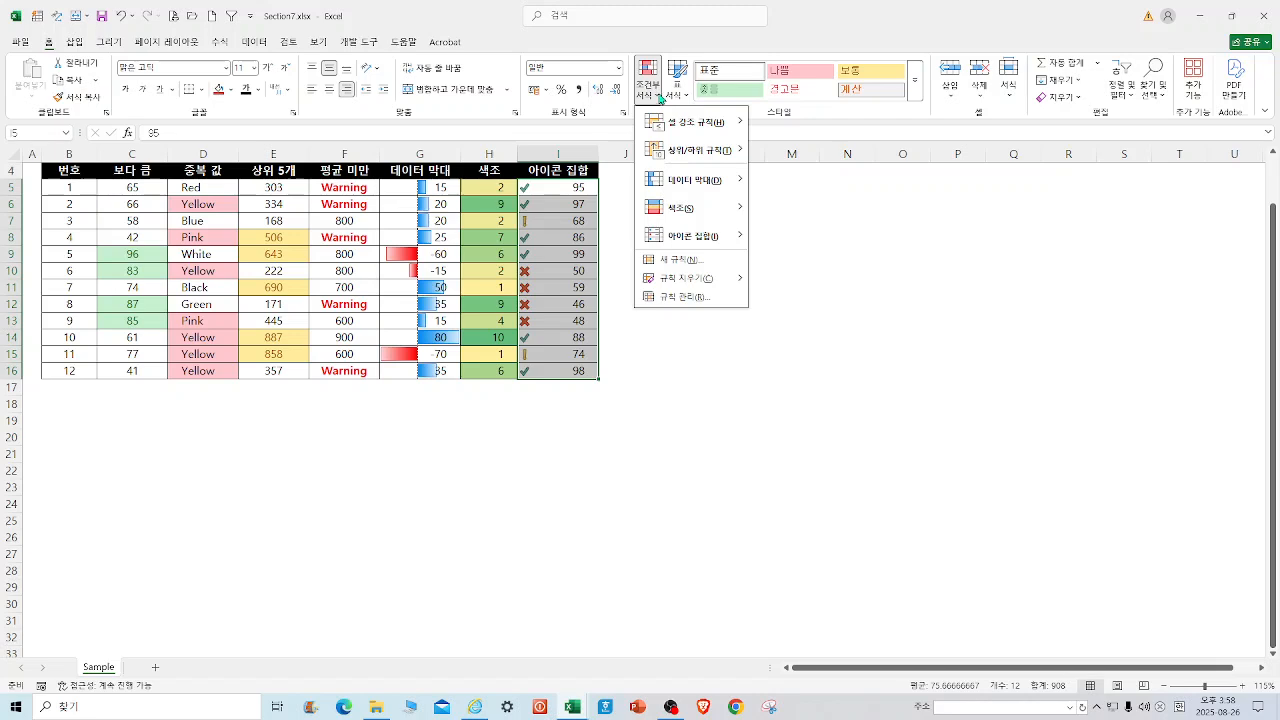
mouse_move(686, 190)
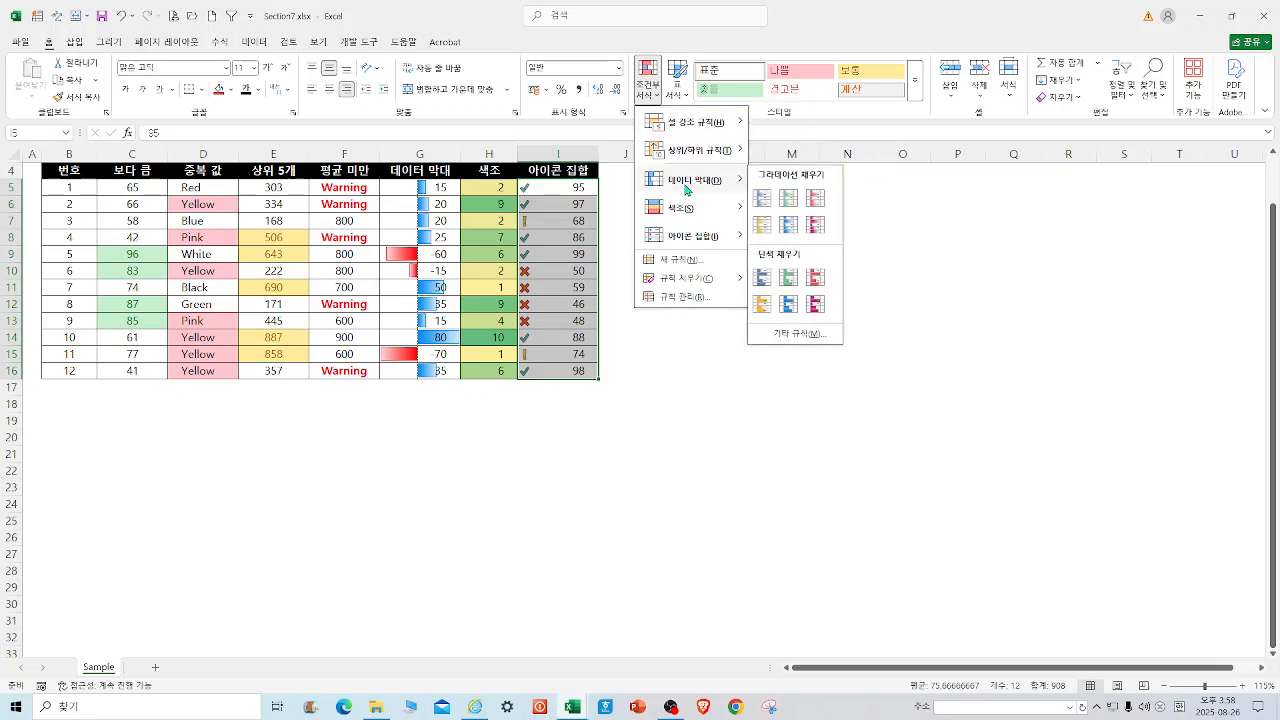
mouse_move(699, 216)
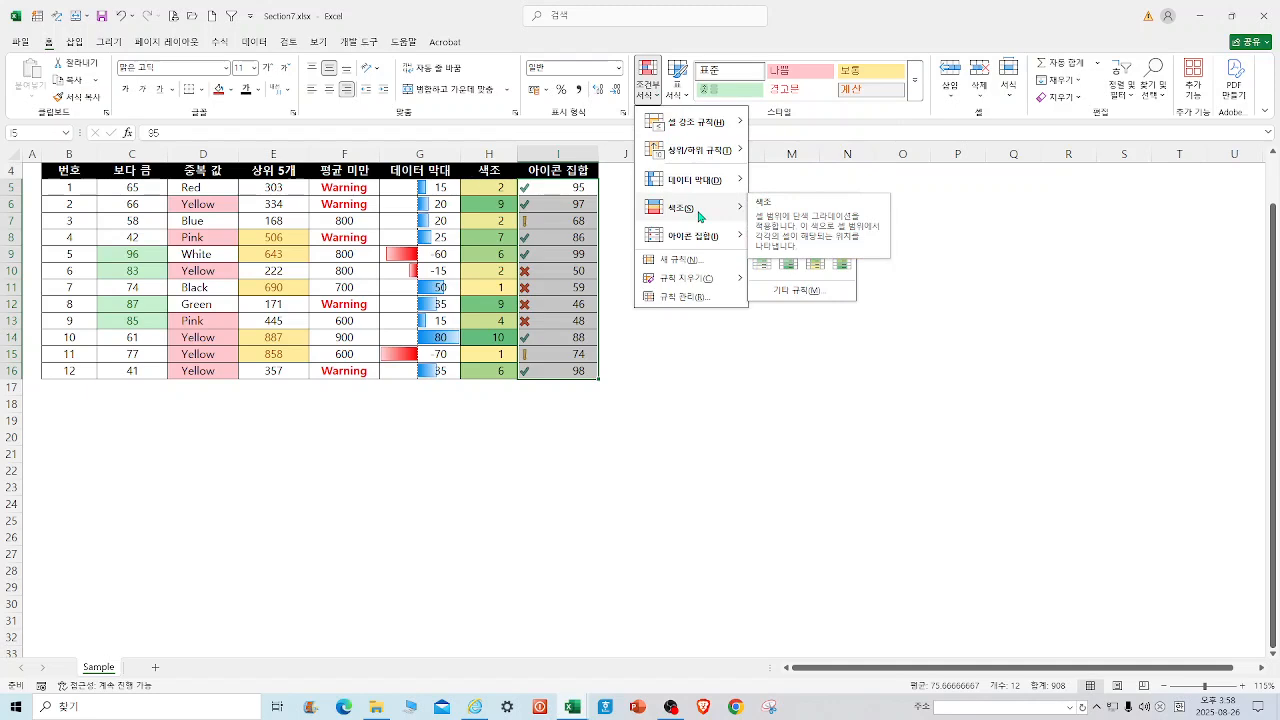
mouse_move(699, 243)
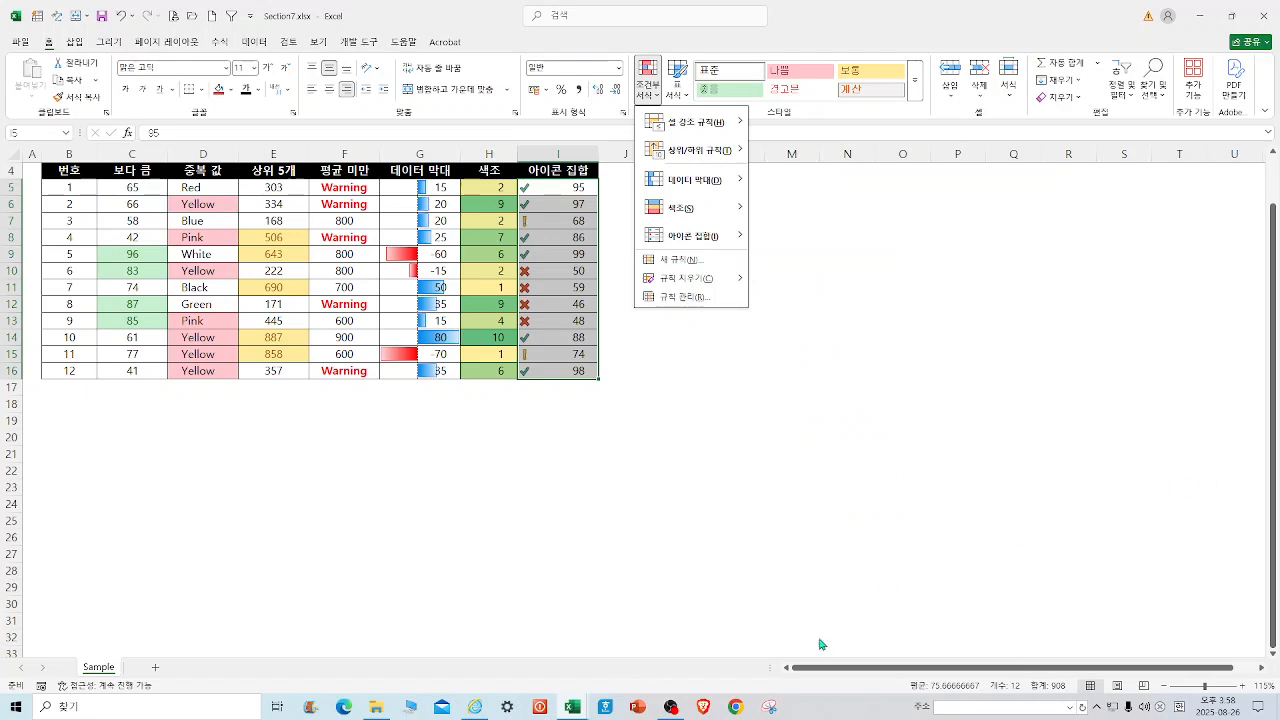
click(671, 534)
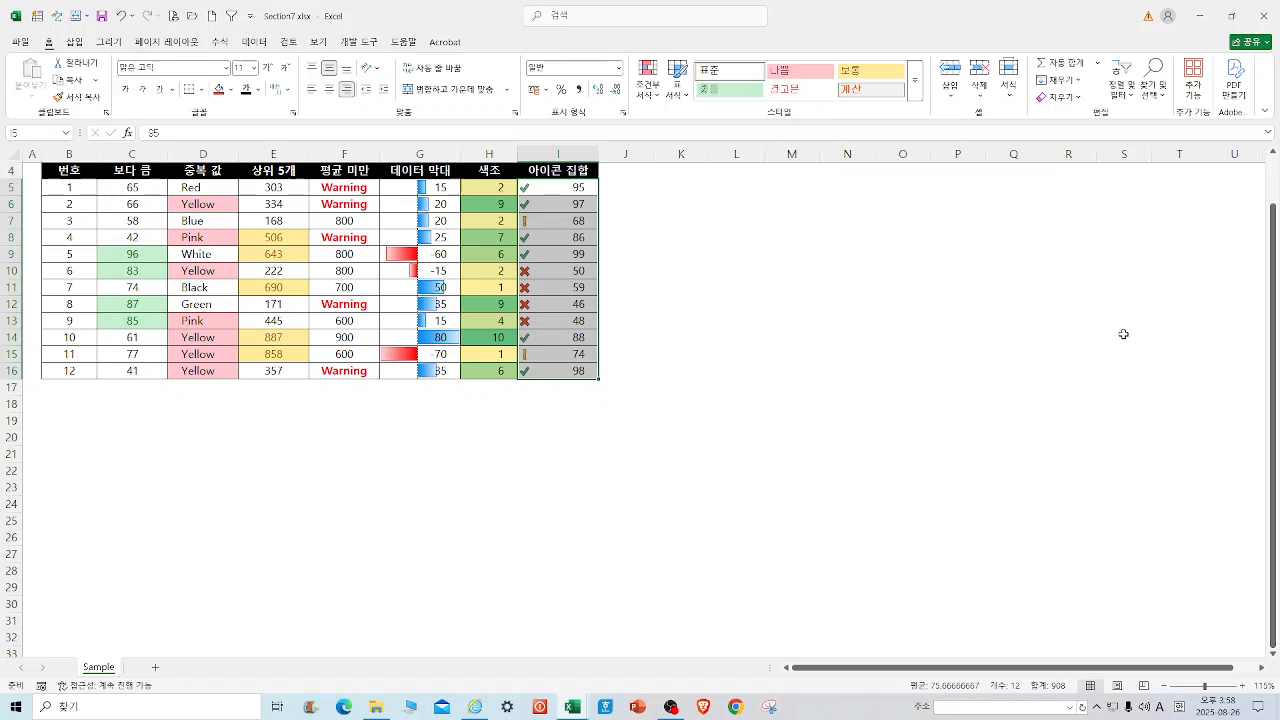
click(493, 488)
Step: Open Section8.xlsx from the 8단원 folder inside 준비파일 of 워크북 엑셀2021 소스파일, and enable editing
click(20, 43)
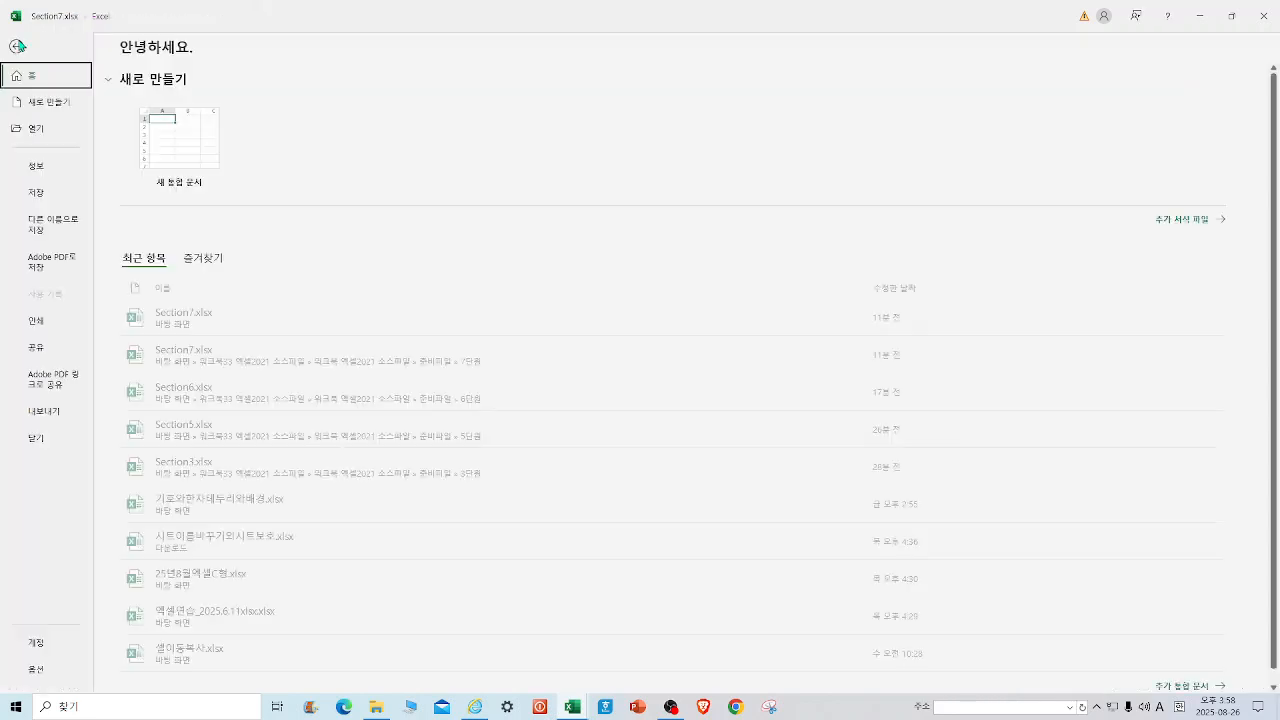
click(40, 131)
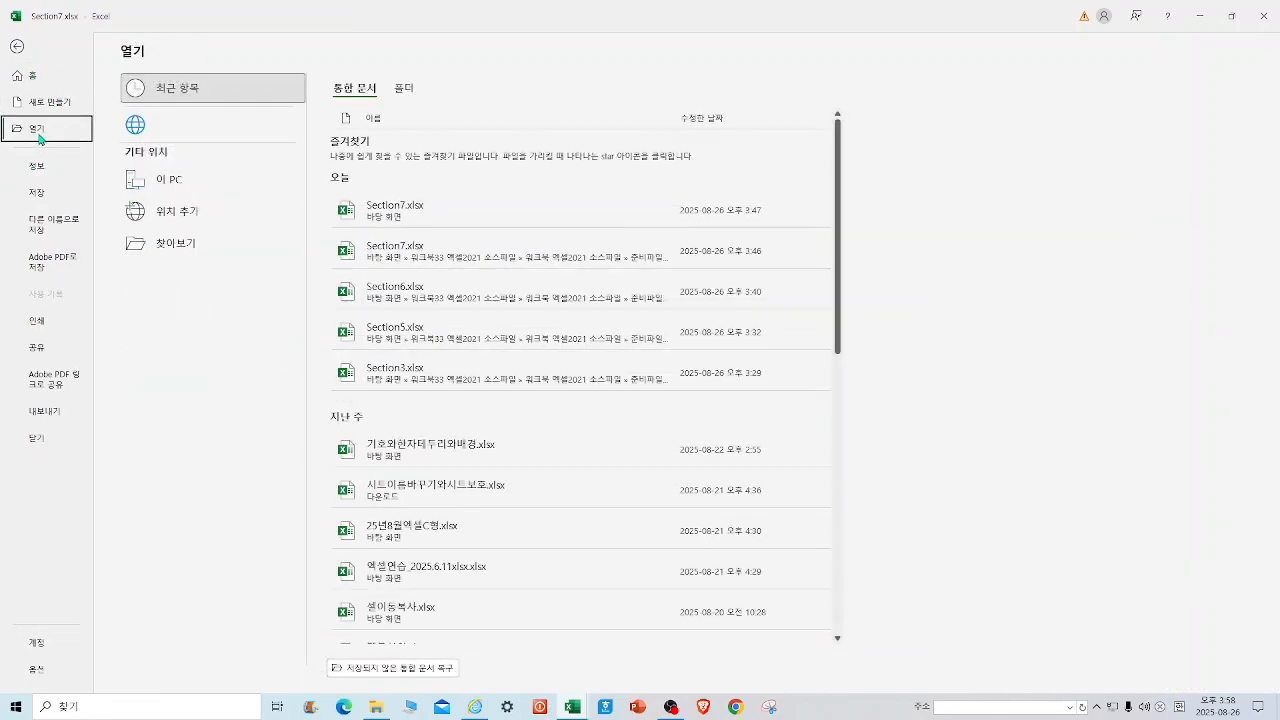
click(174, 248)
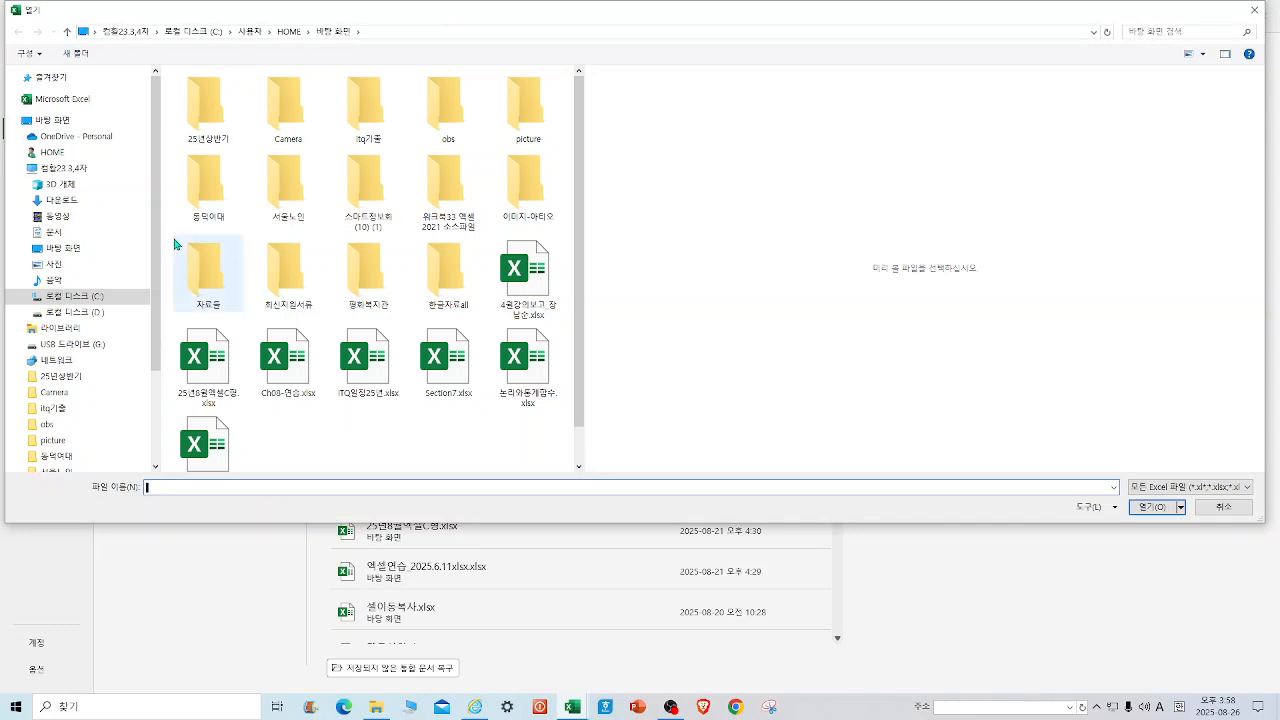
double_click(448, 198)
click(237, 98)
double_click(237, 98)
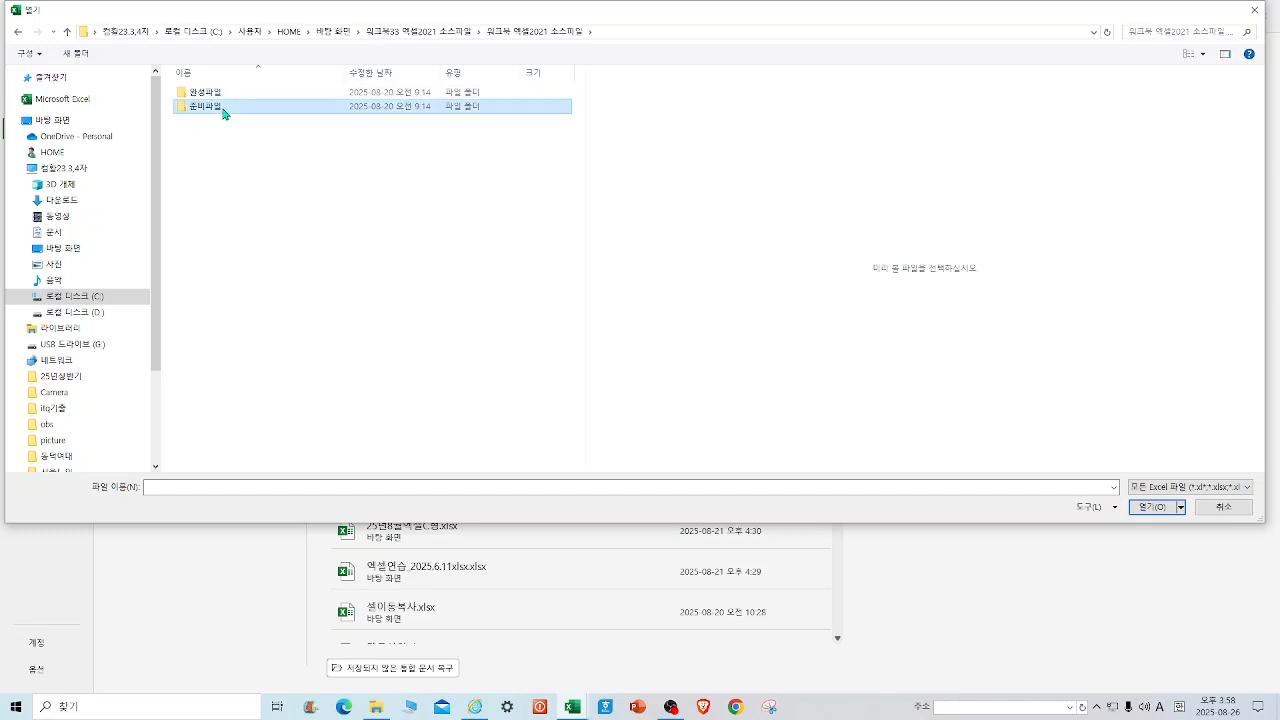
double_click(221, 107)
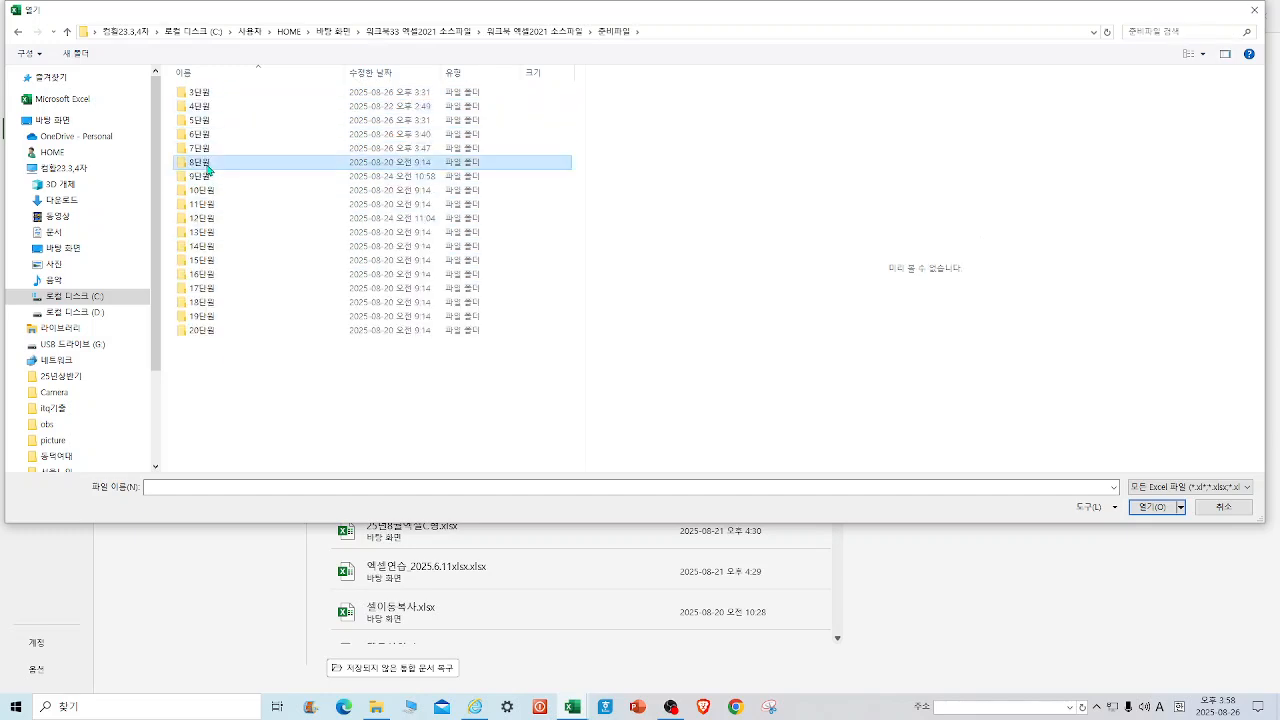
double_click(207, 164)
double_click(228, 95)
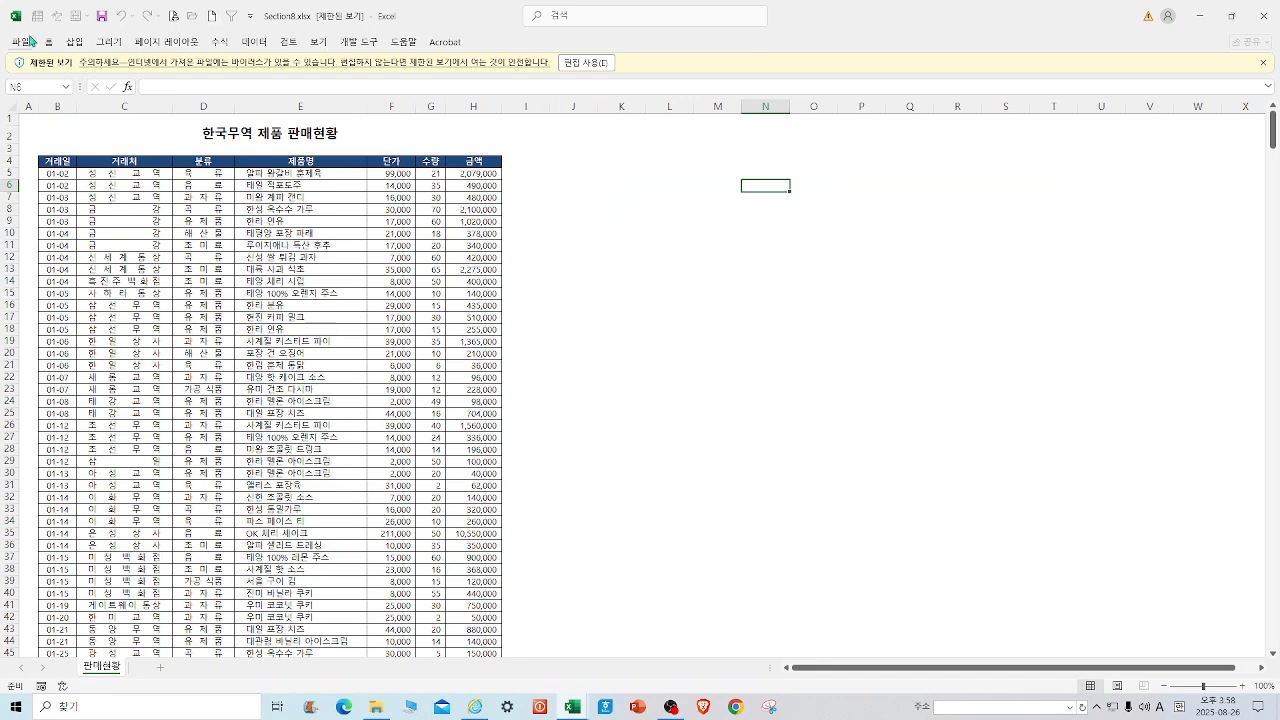
click(587, 63)
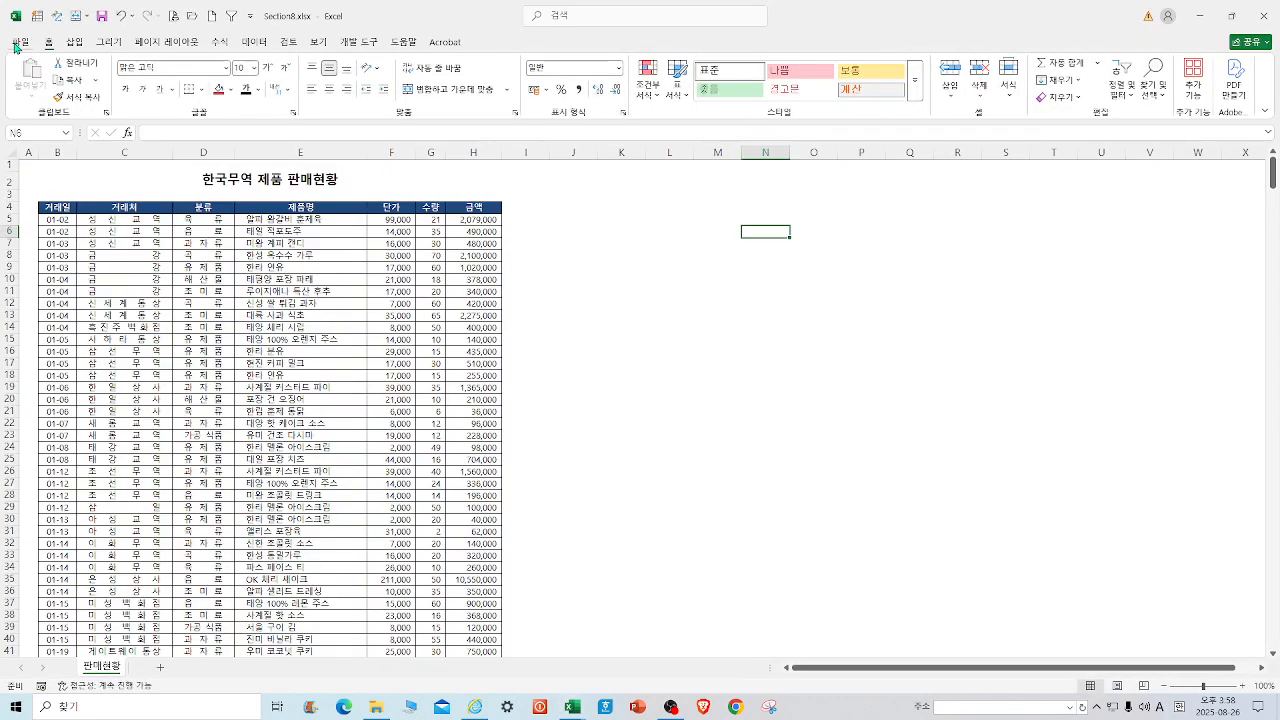
Step: Open the page setup from the print preview and enter 동덕여대 in the left section of the header
click(16, 43)
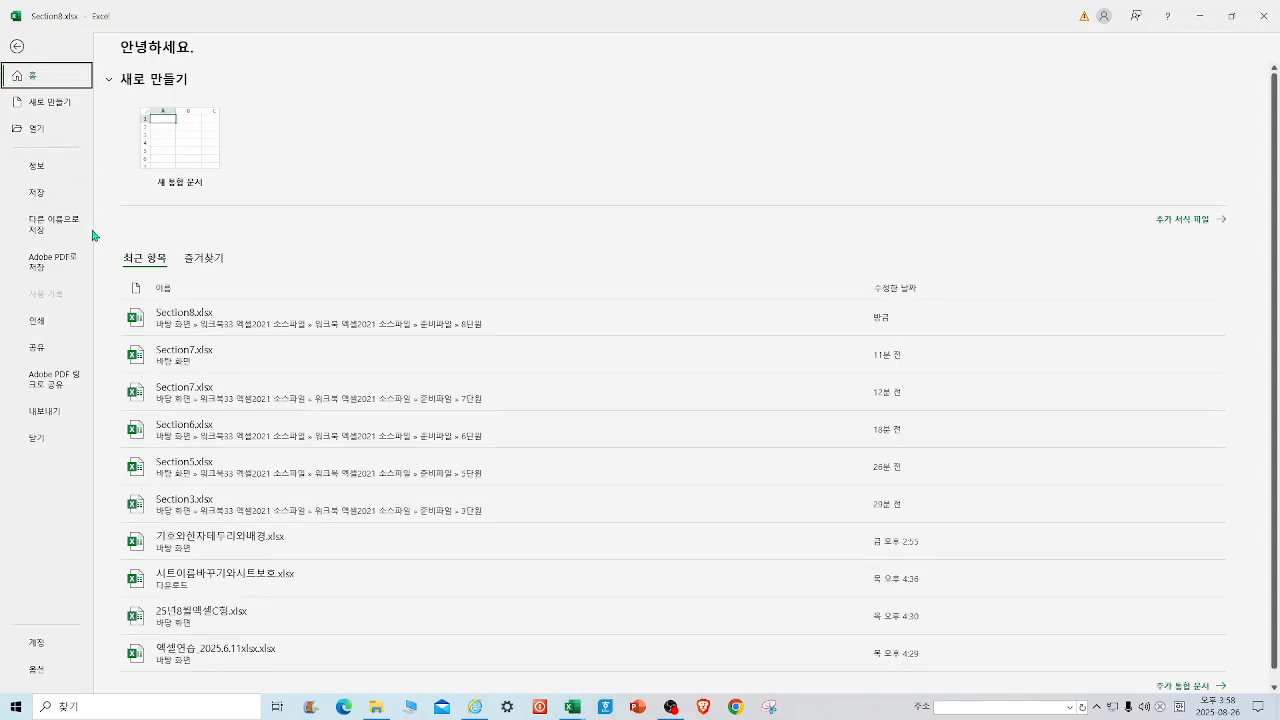
click(49, 321)
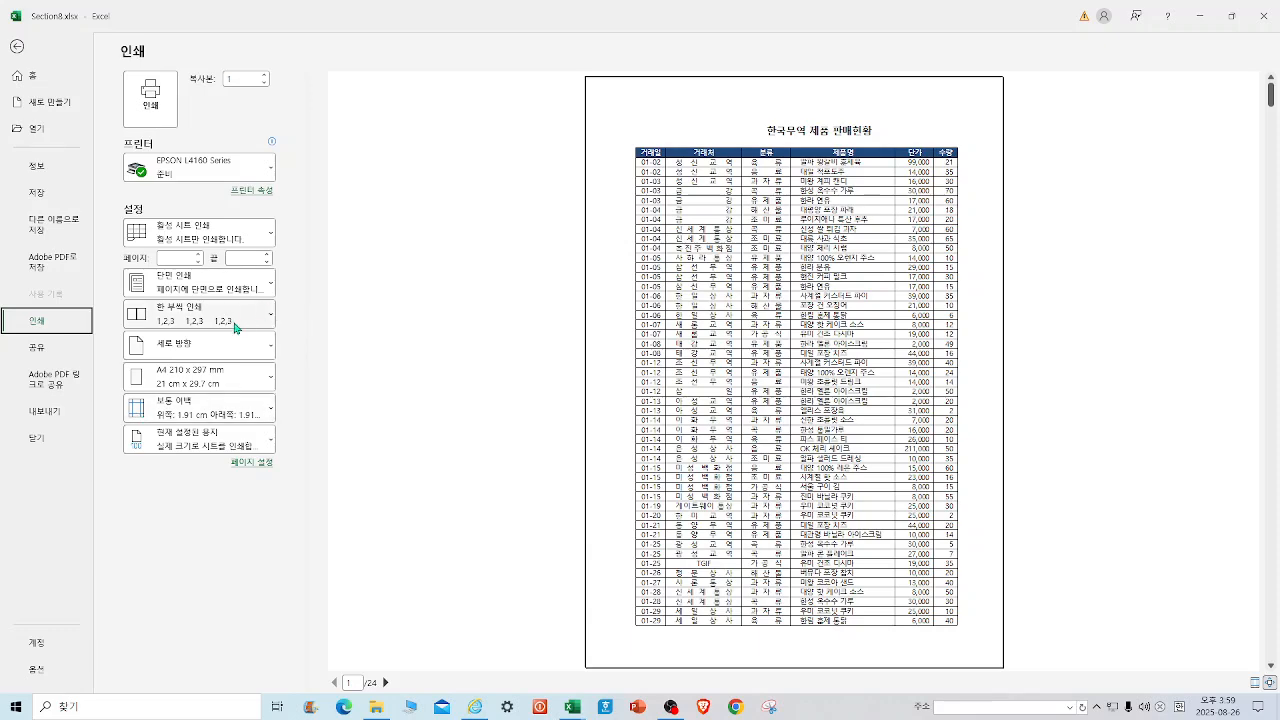
click(264, 470)
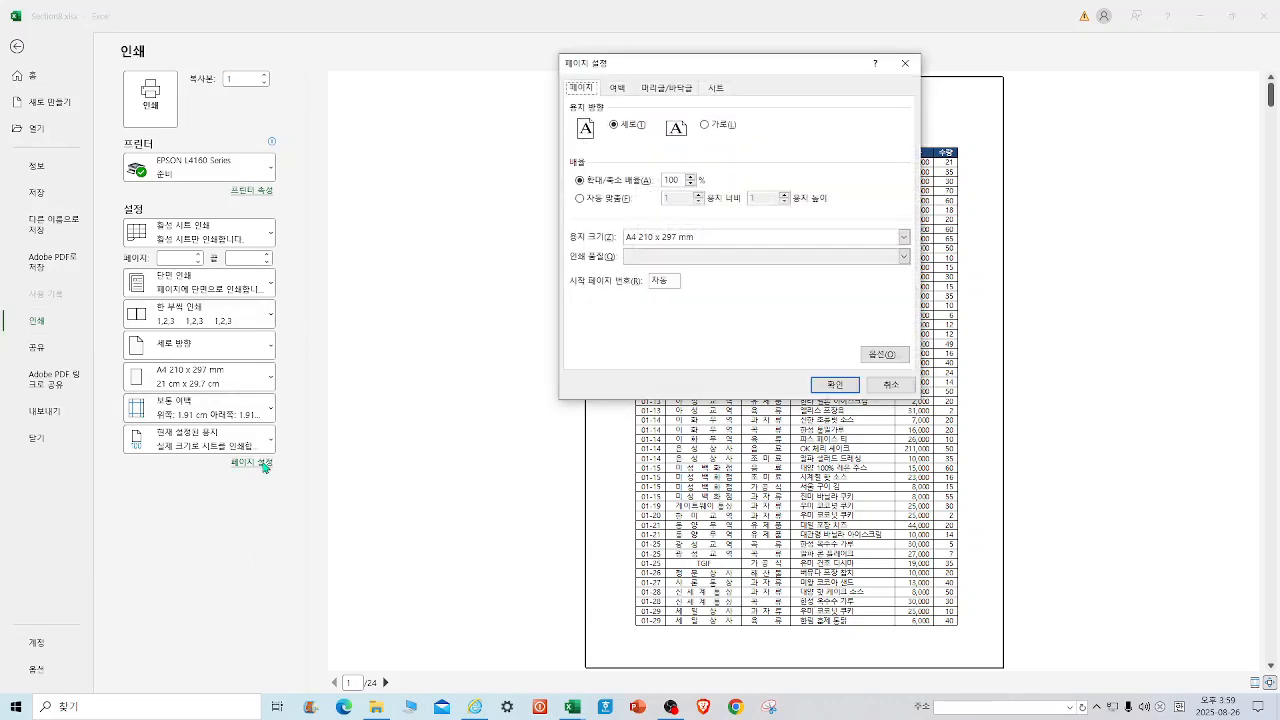
drag(748, 68, 533, 70)
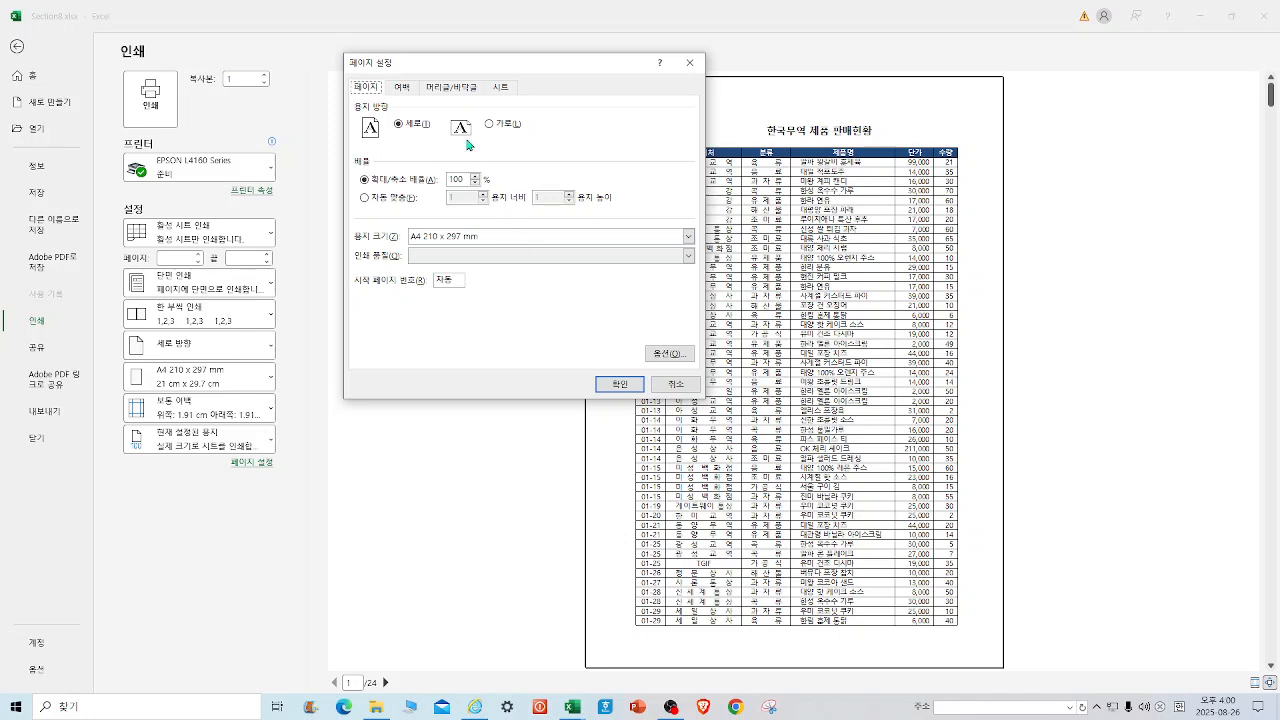
click(402, 87)
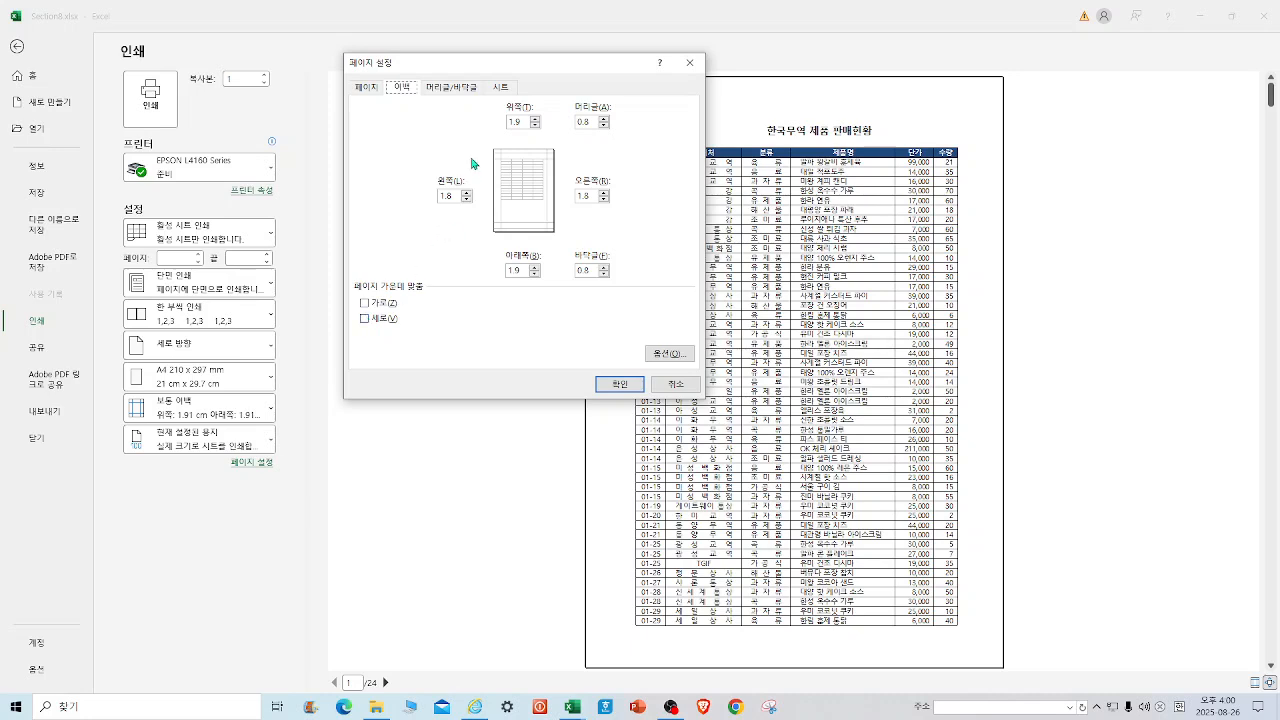
click(471, 88)
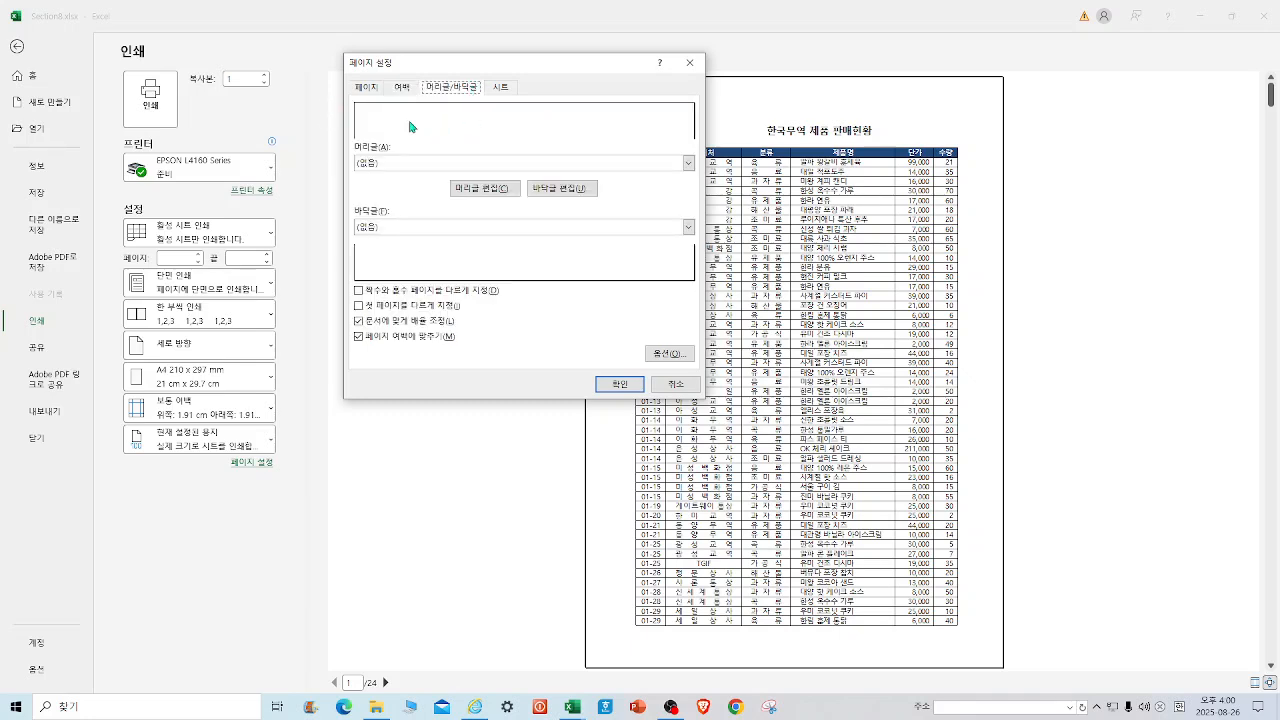
click(490, 190)
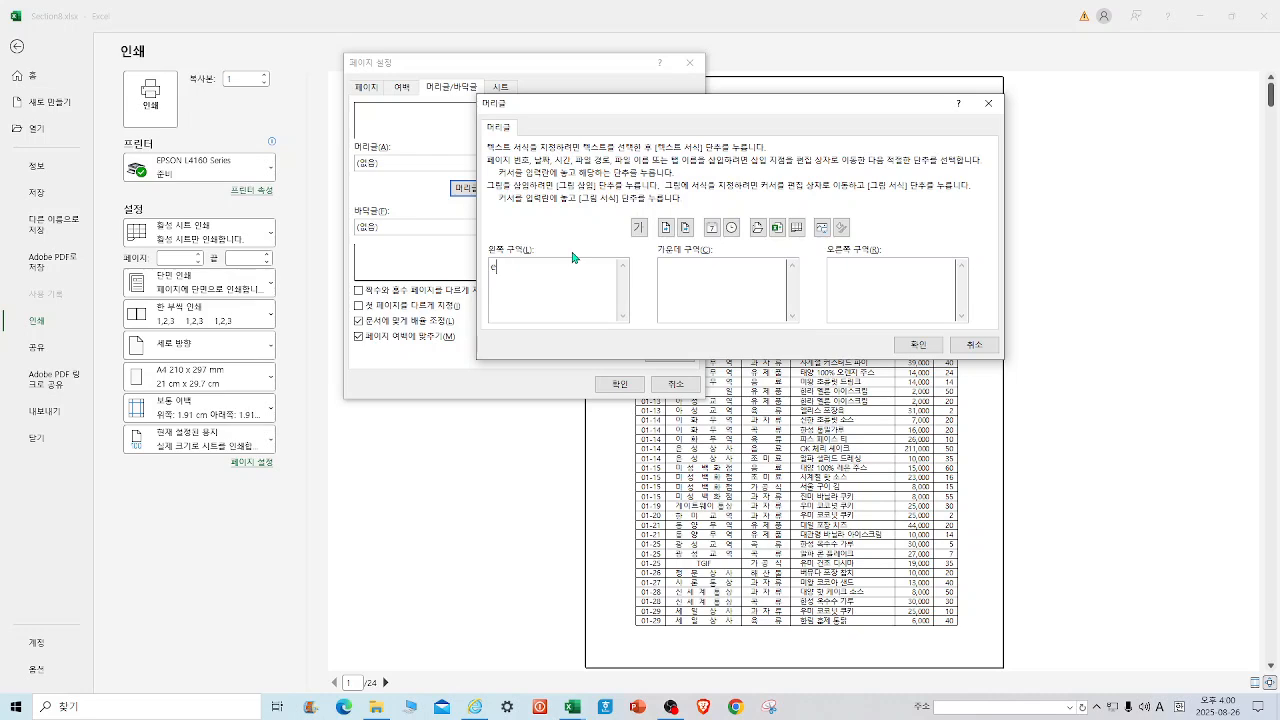
text(동덕여대)
click(937, 349)
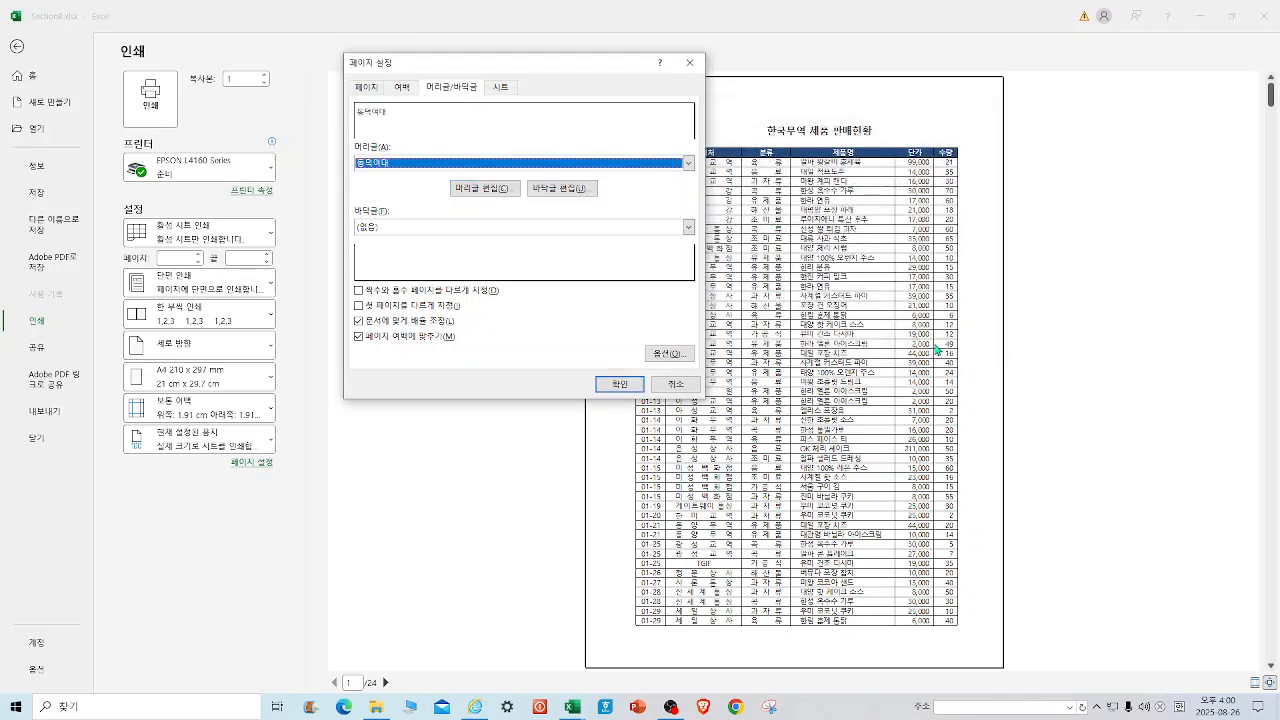
Step: Enter 엑셀활용 in the right section of the footer, apply the page setup and return to the worksheet
click(570, 190)
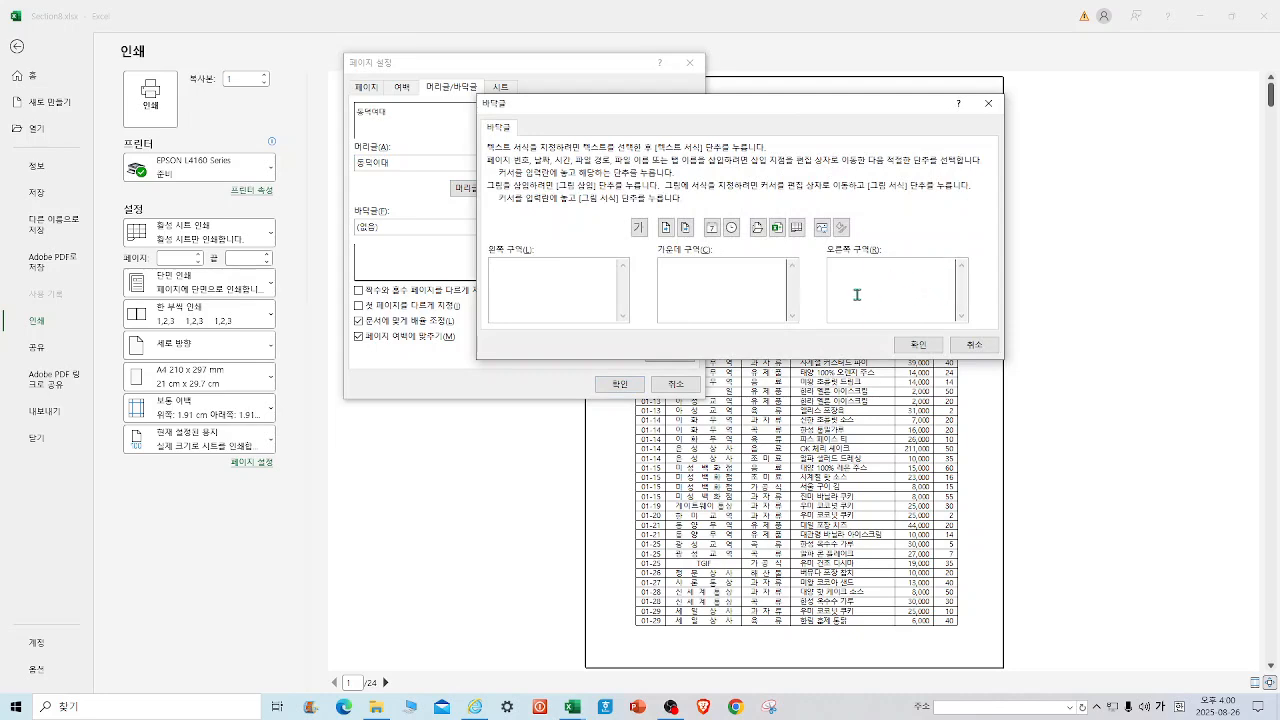
text(억셀활용)
click(913, 344)
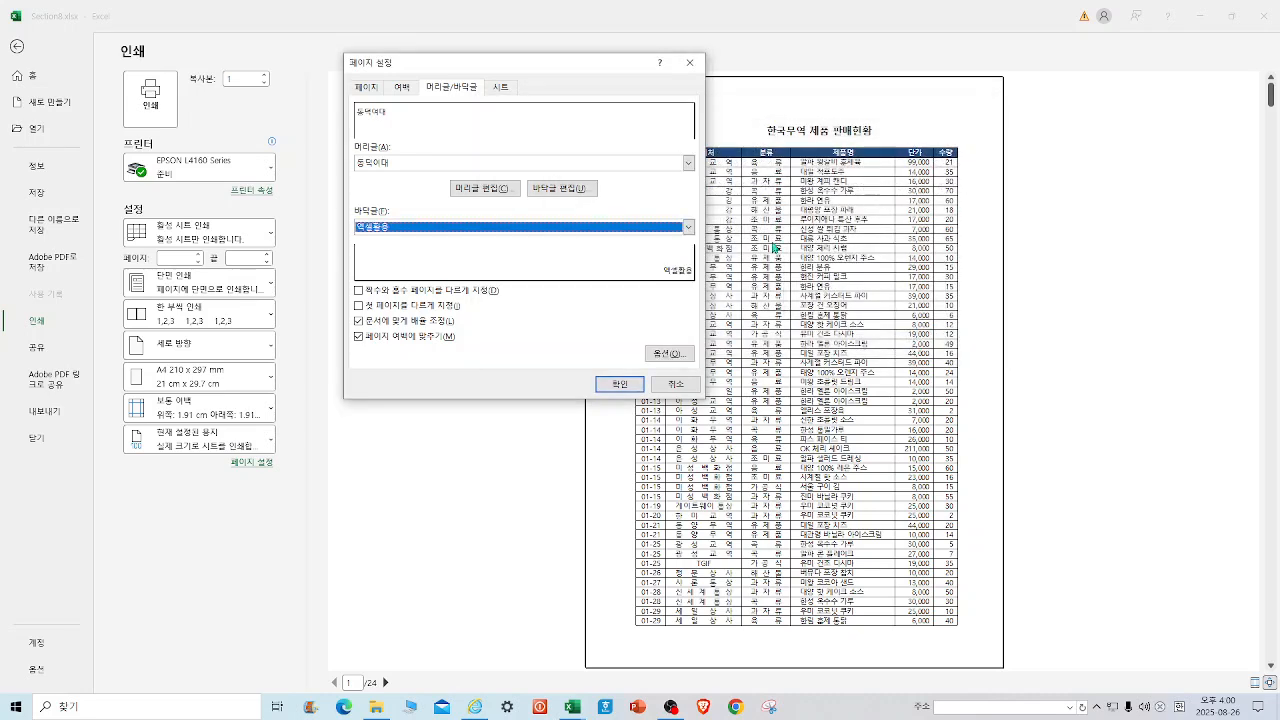
click(620, 385)
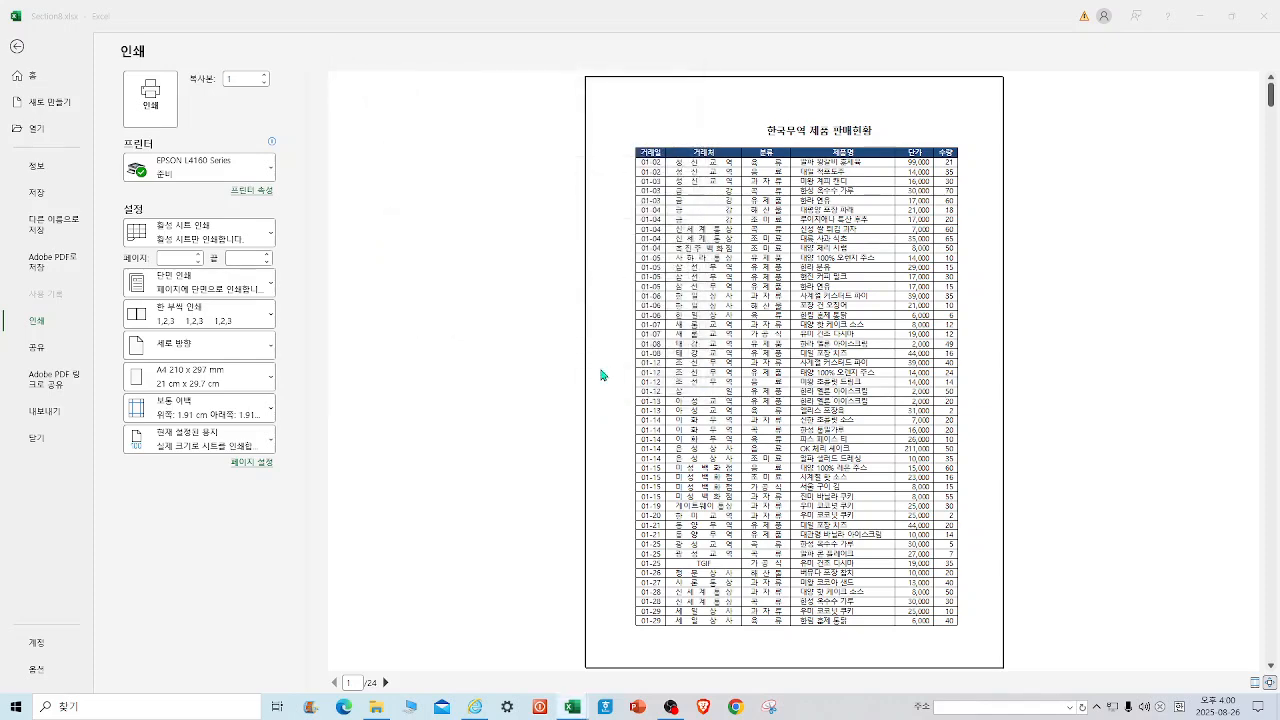
click(17, 48)
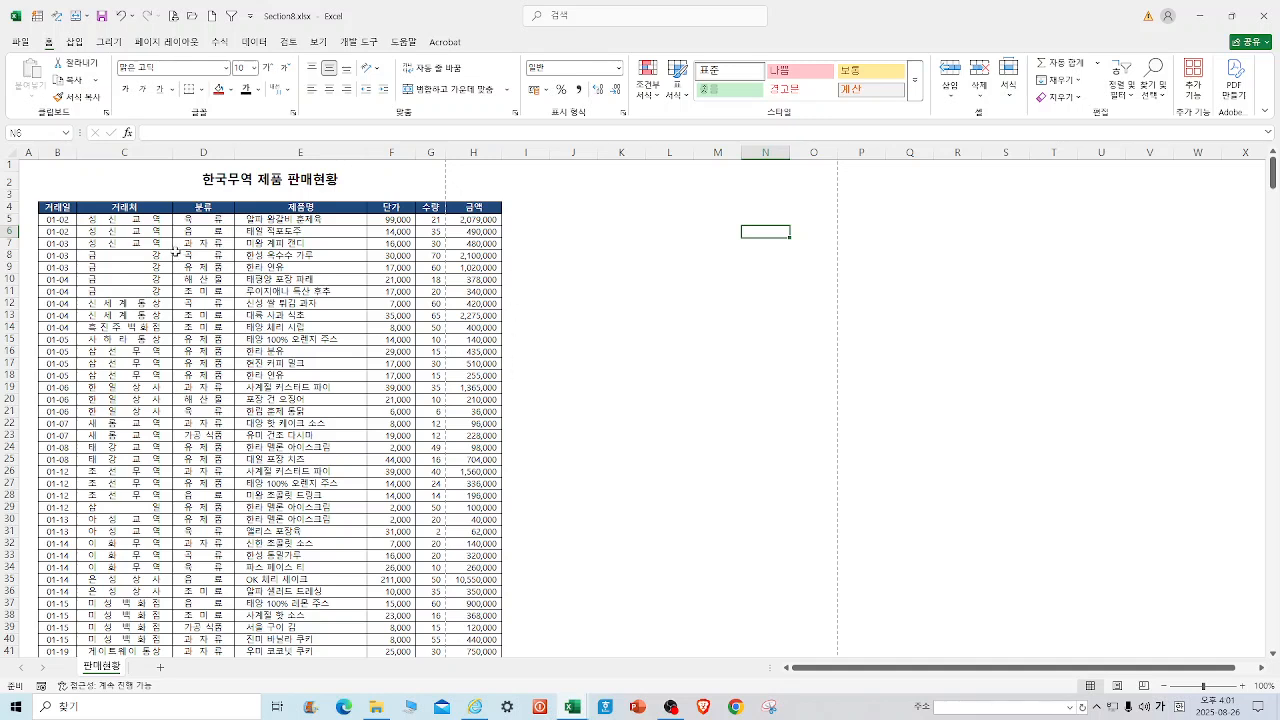
Step: Insert a page break above row 54, where the 02-01 transactions begin
click(166, 44)
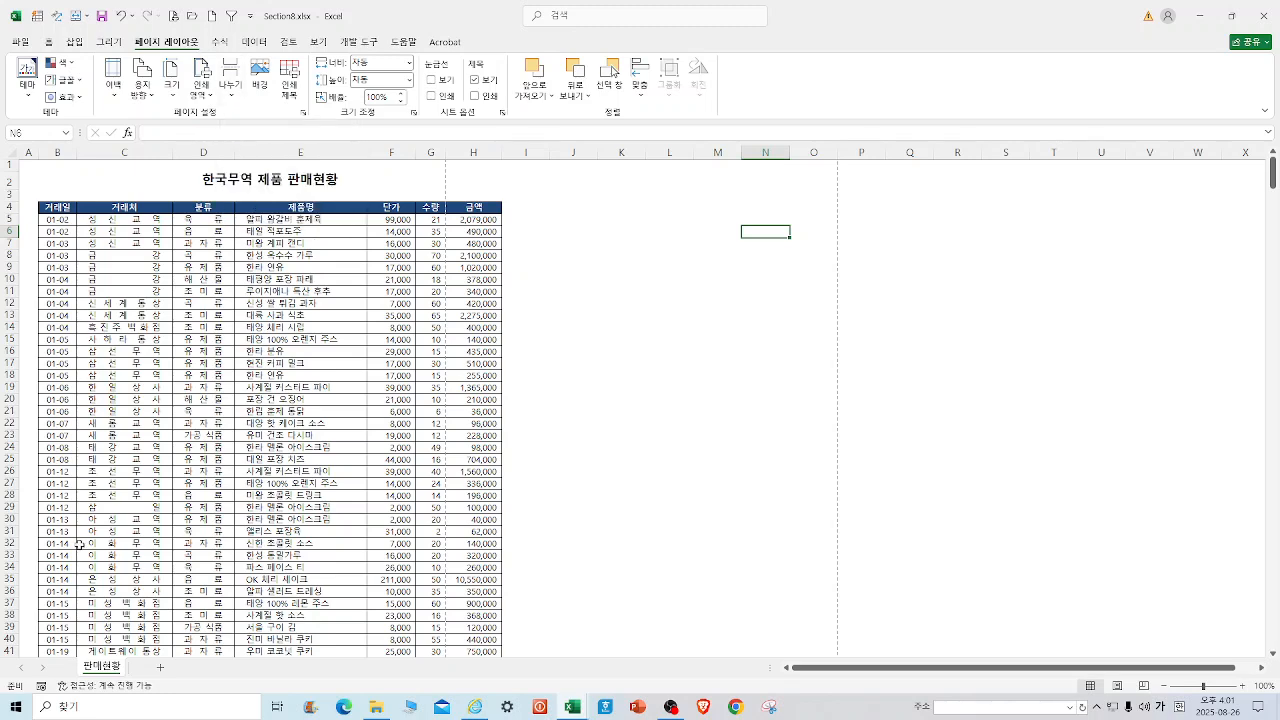
scroll(318, 390, down, 11)
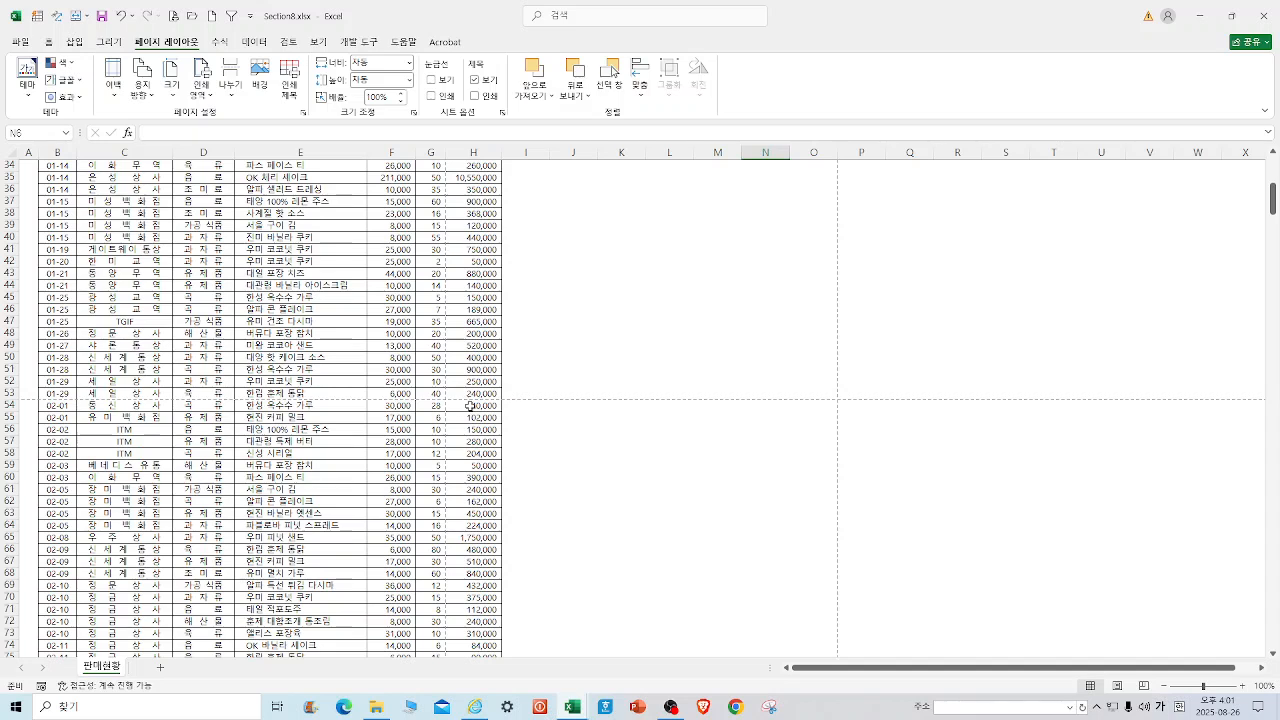
click(6, 405)
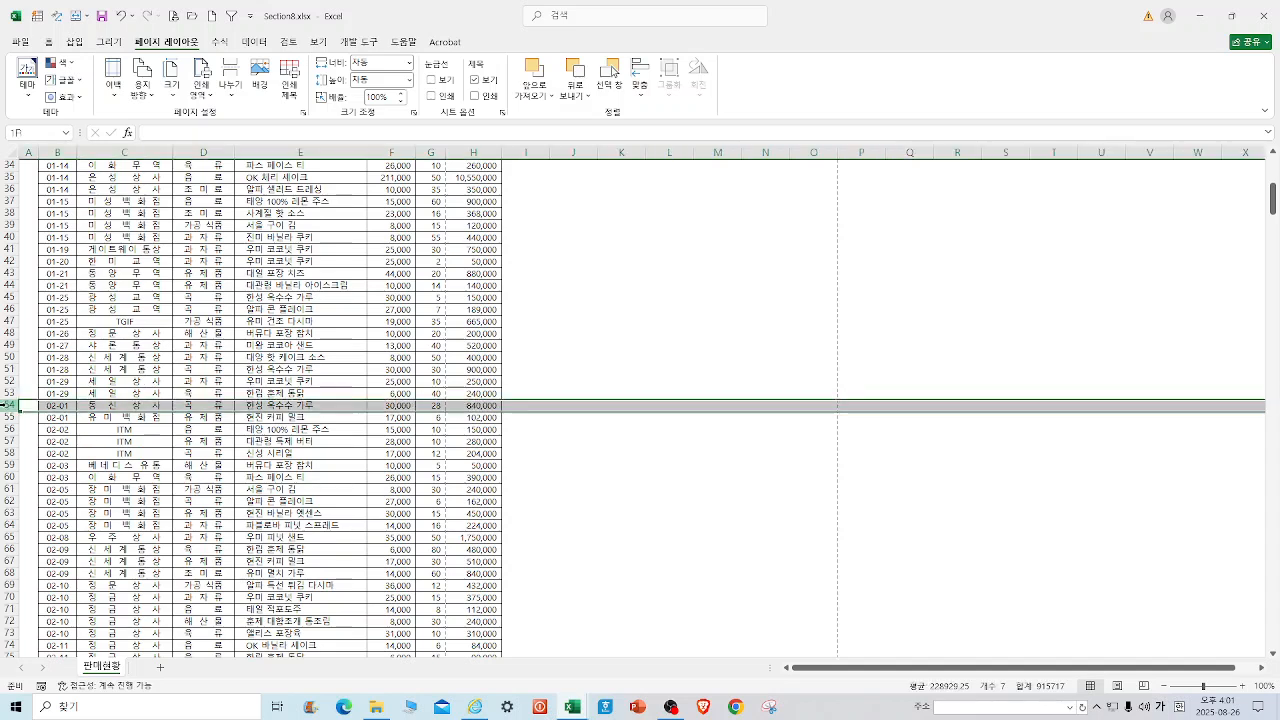
click(231, 95)
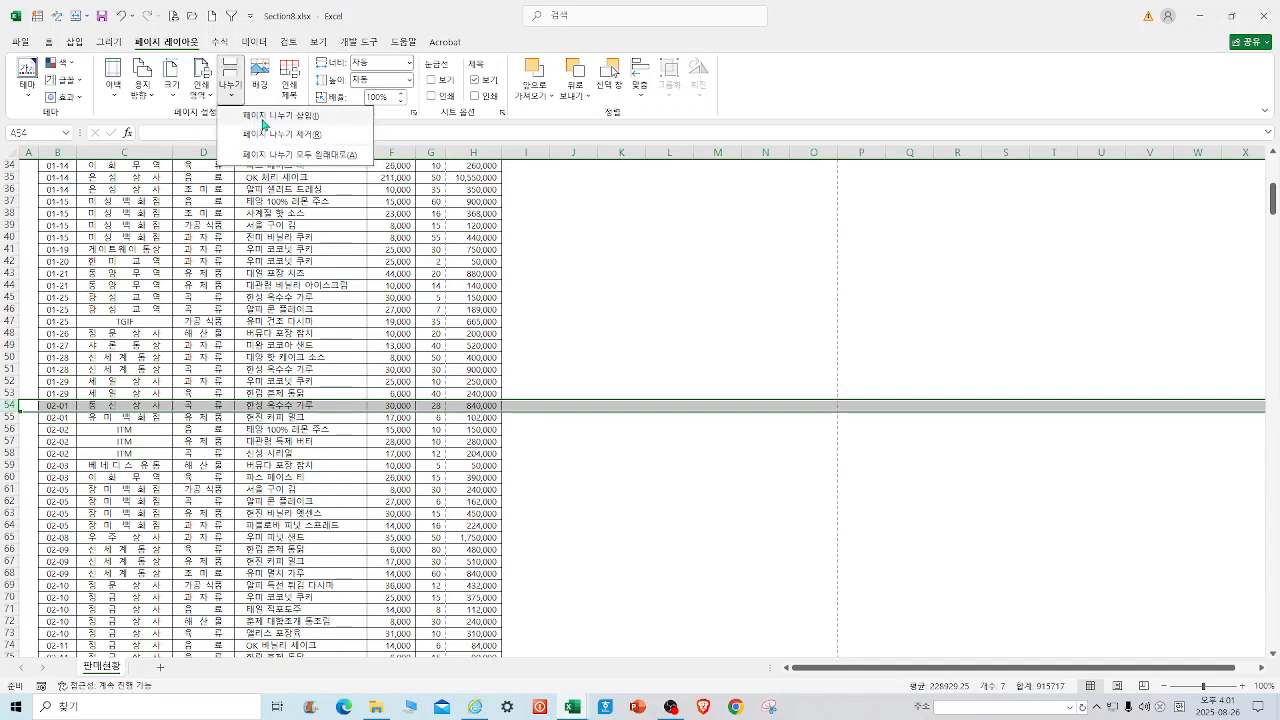
click(264, 125)
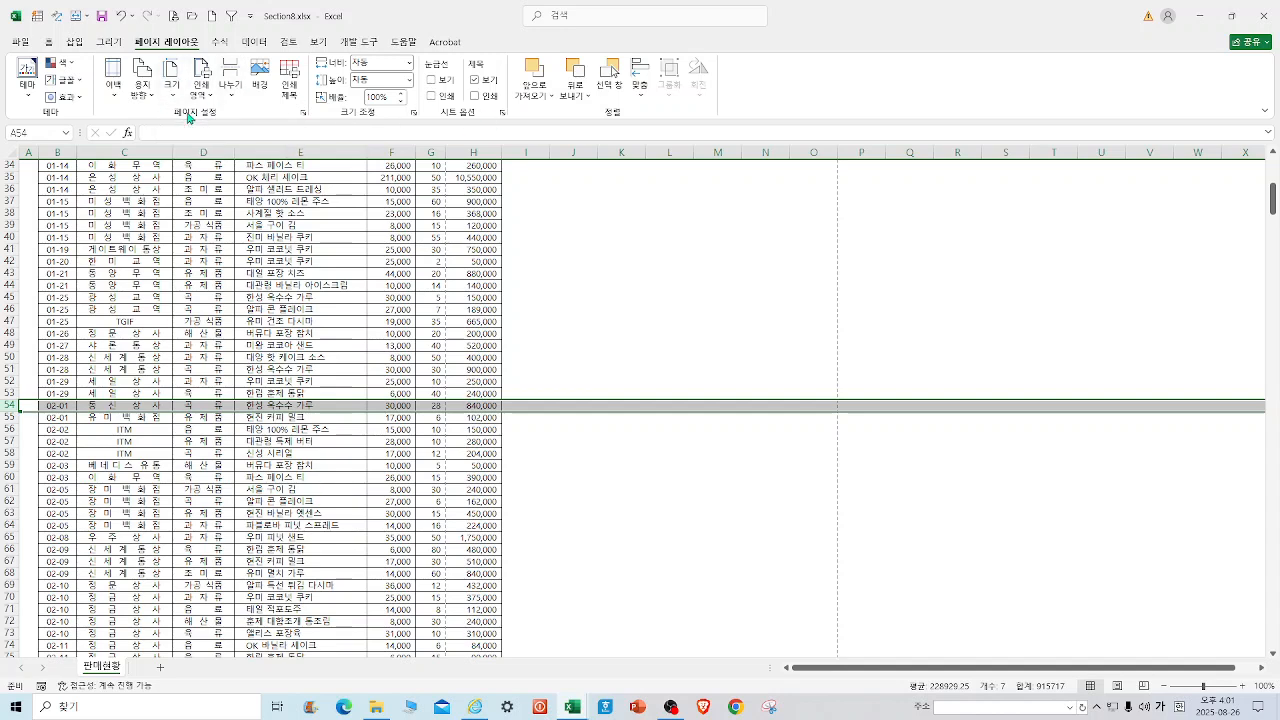
click(288, 75)
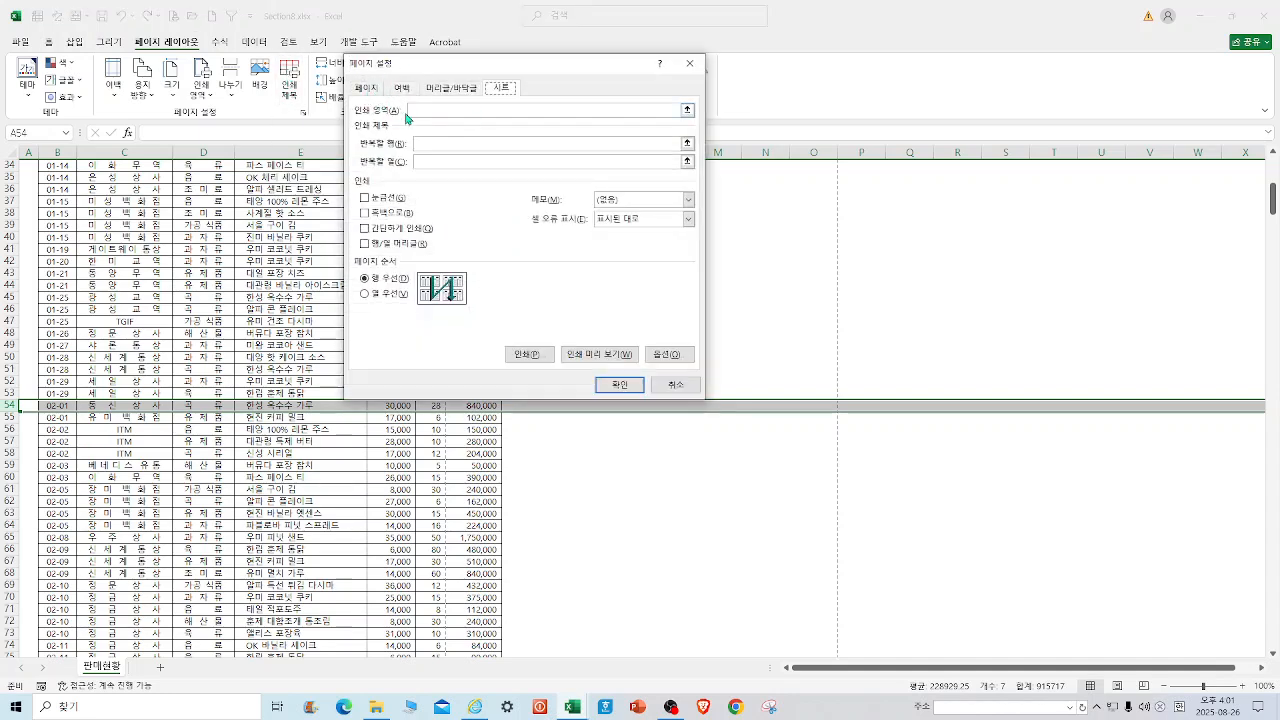
drag(604, 66, 1025, 66)
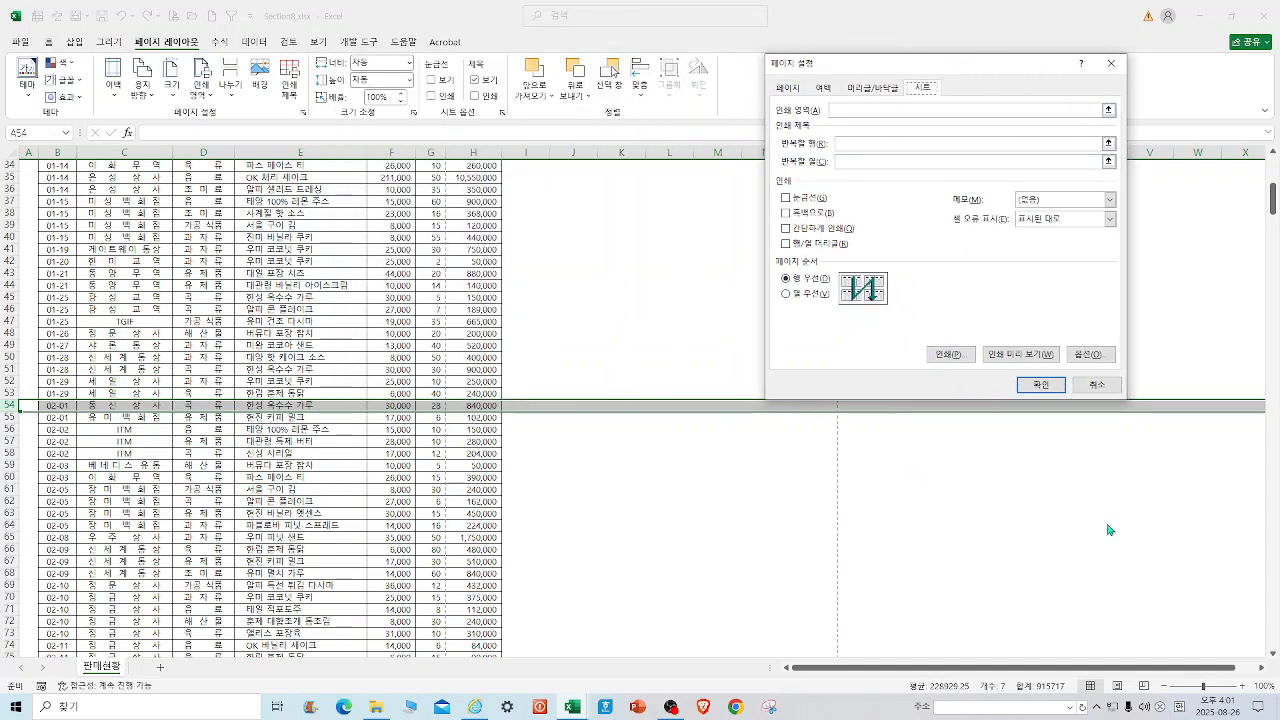
click(1111, 63)
Step: Set row 4 as the print title row ($4:$4), check the first four pages in the print preview and return to the worksheet
drag(1273, 204, 1273, 126)
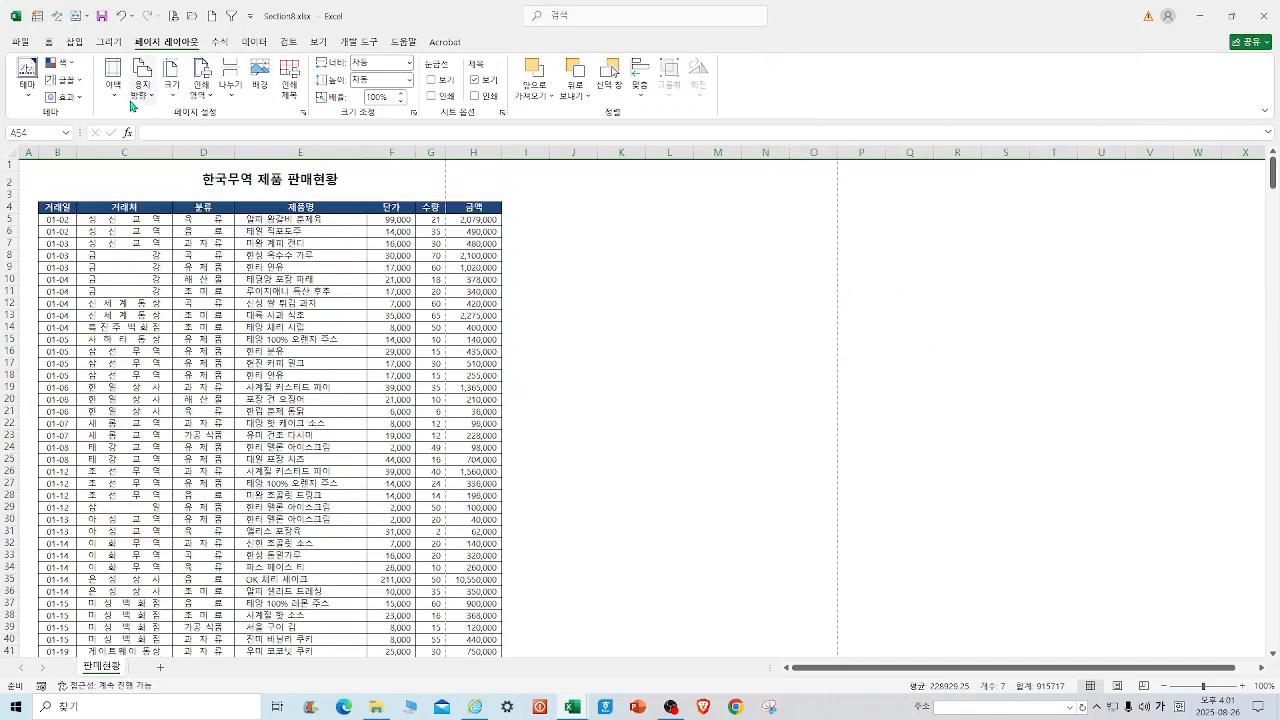
click(289, 72)
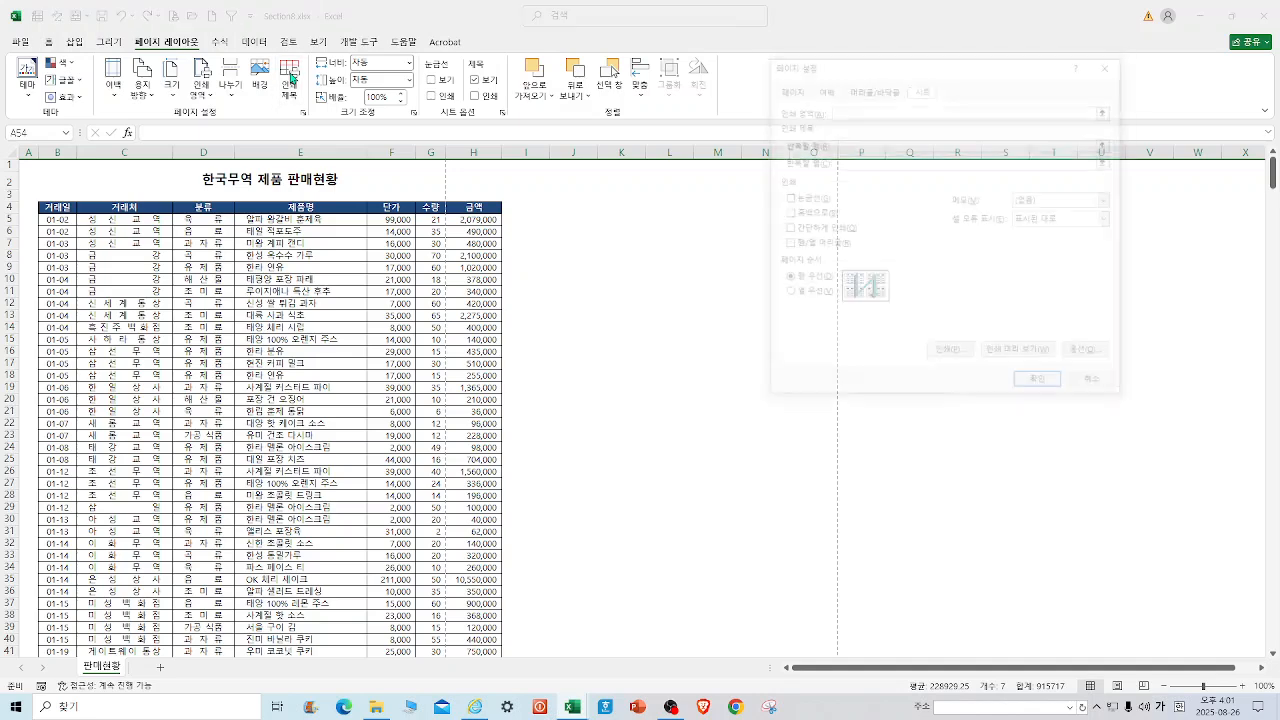
drag(957, 78, 741, 189)
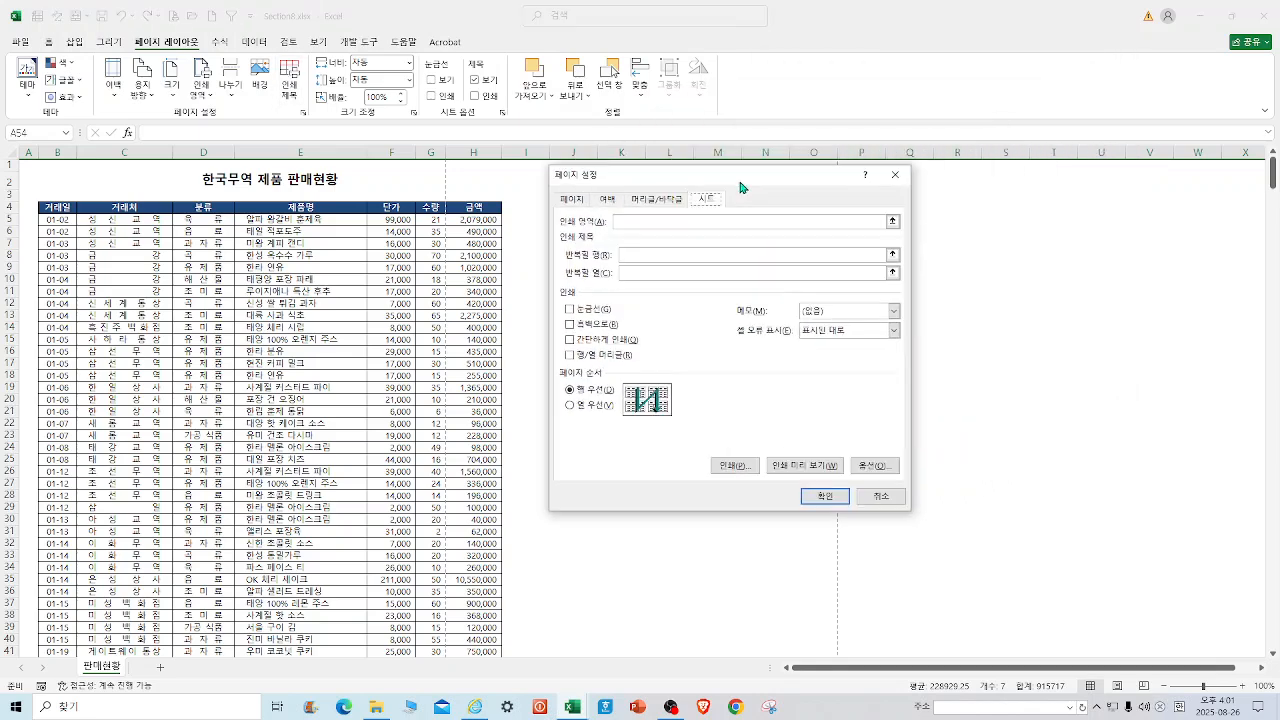
click(628, 258)
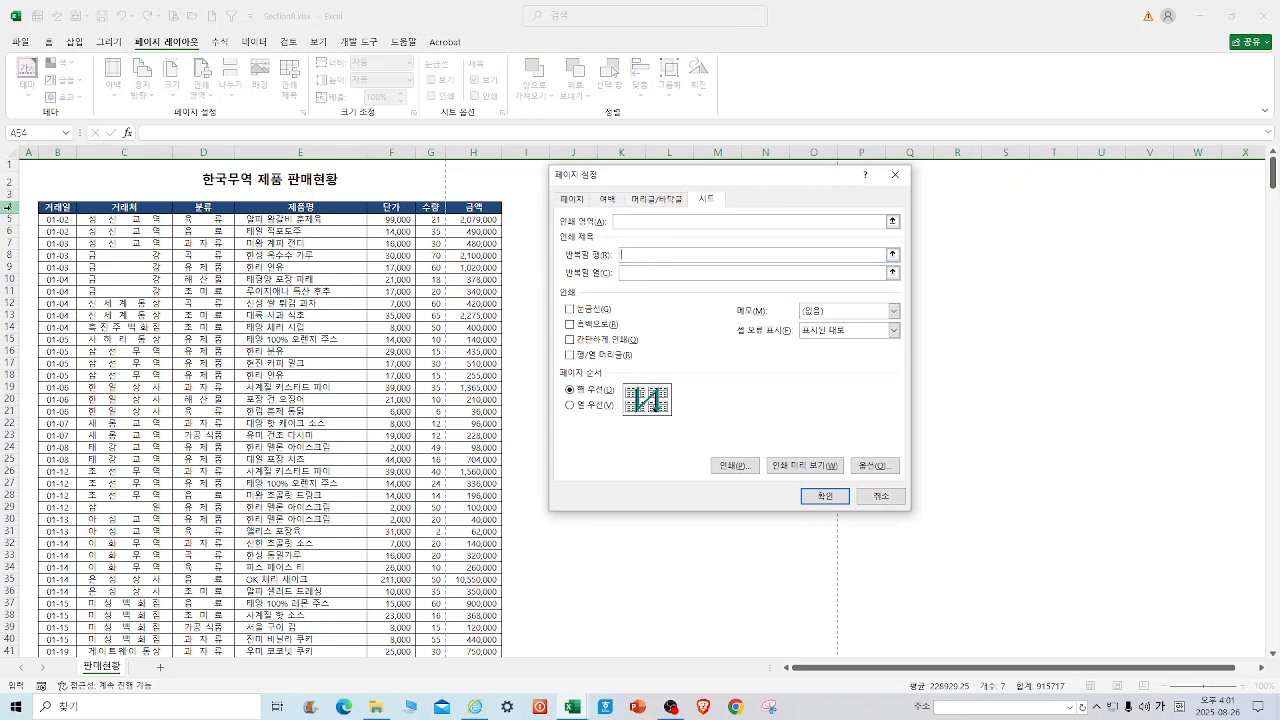
click(8, 207)
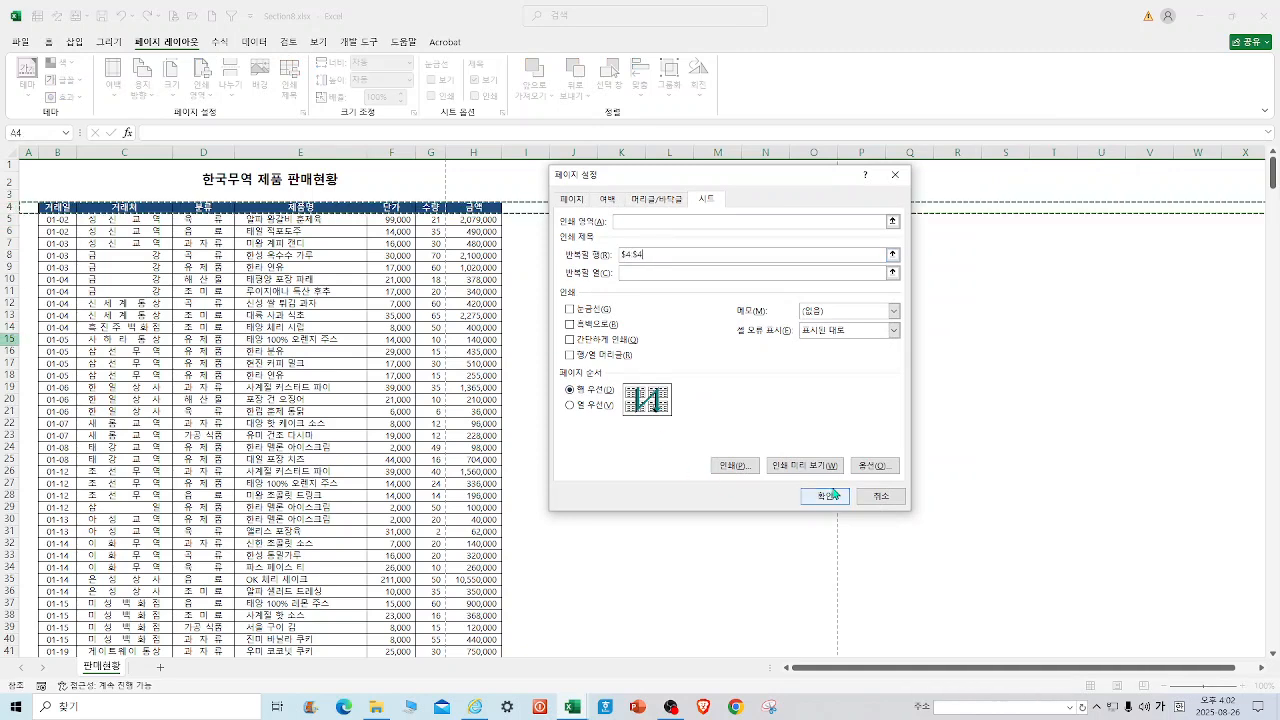
click(806, 465)
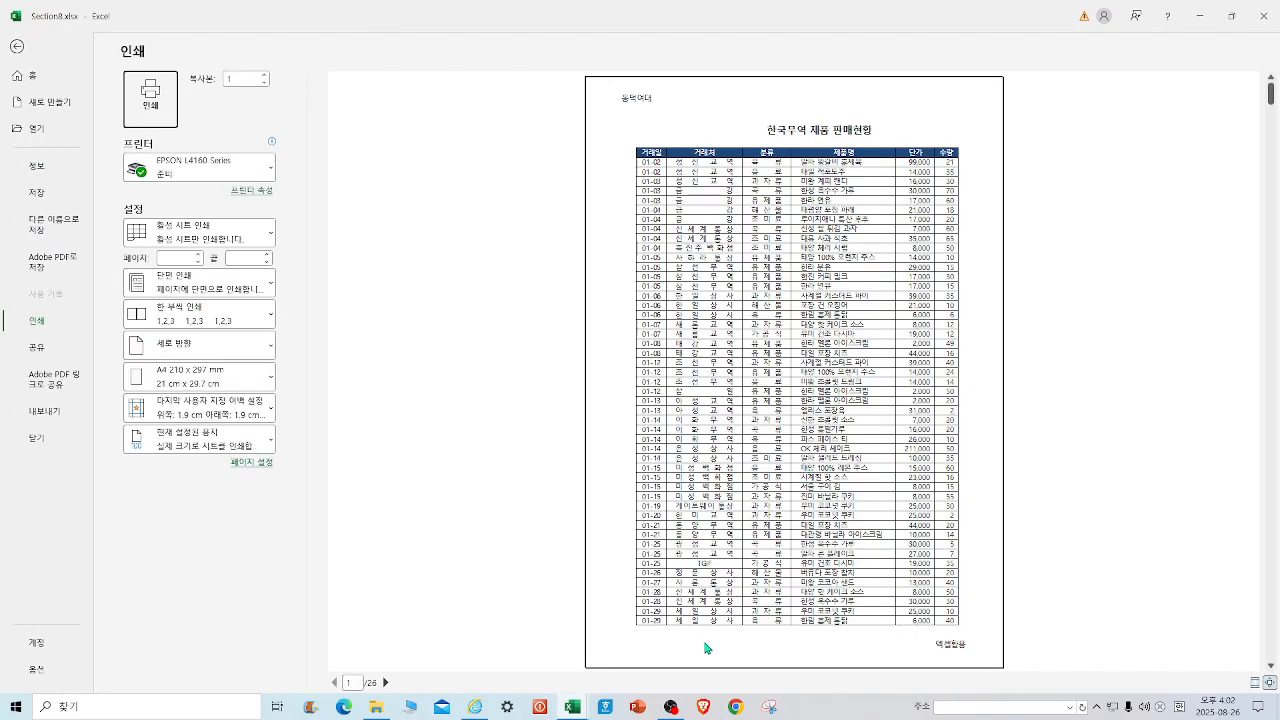
click(385, 682)
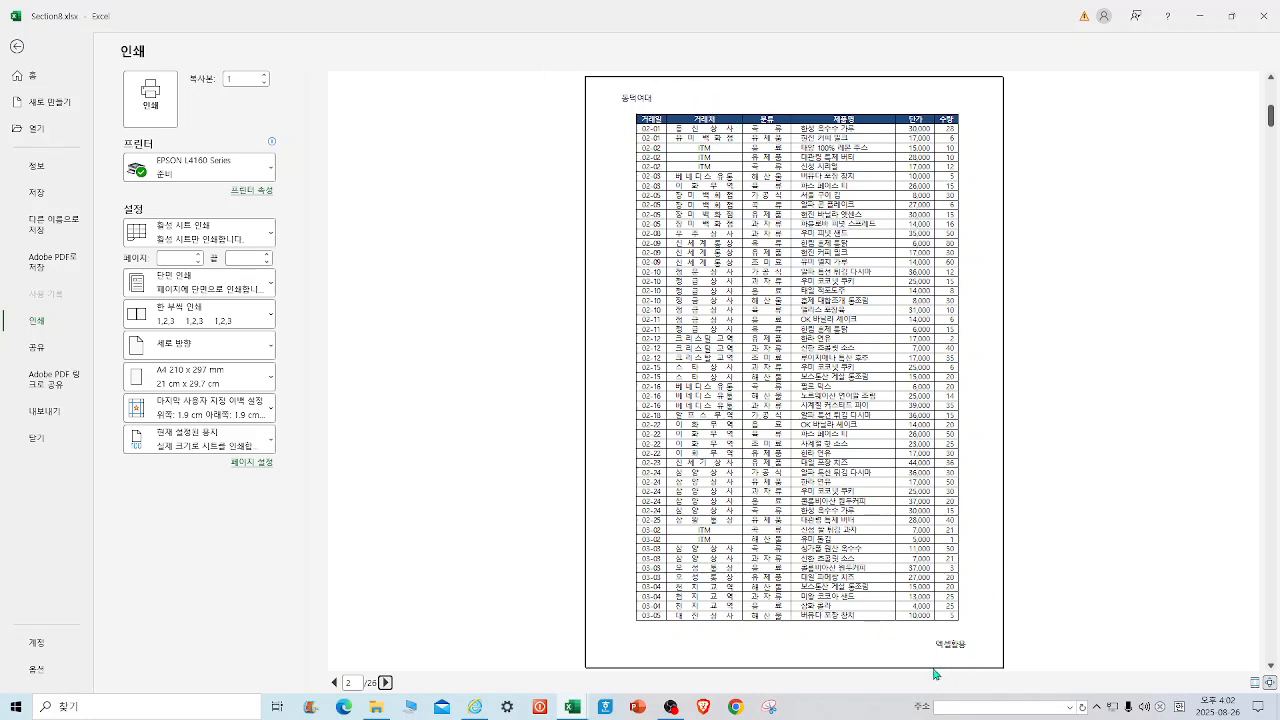
click(386, 683)
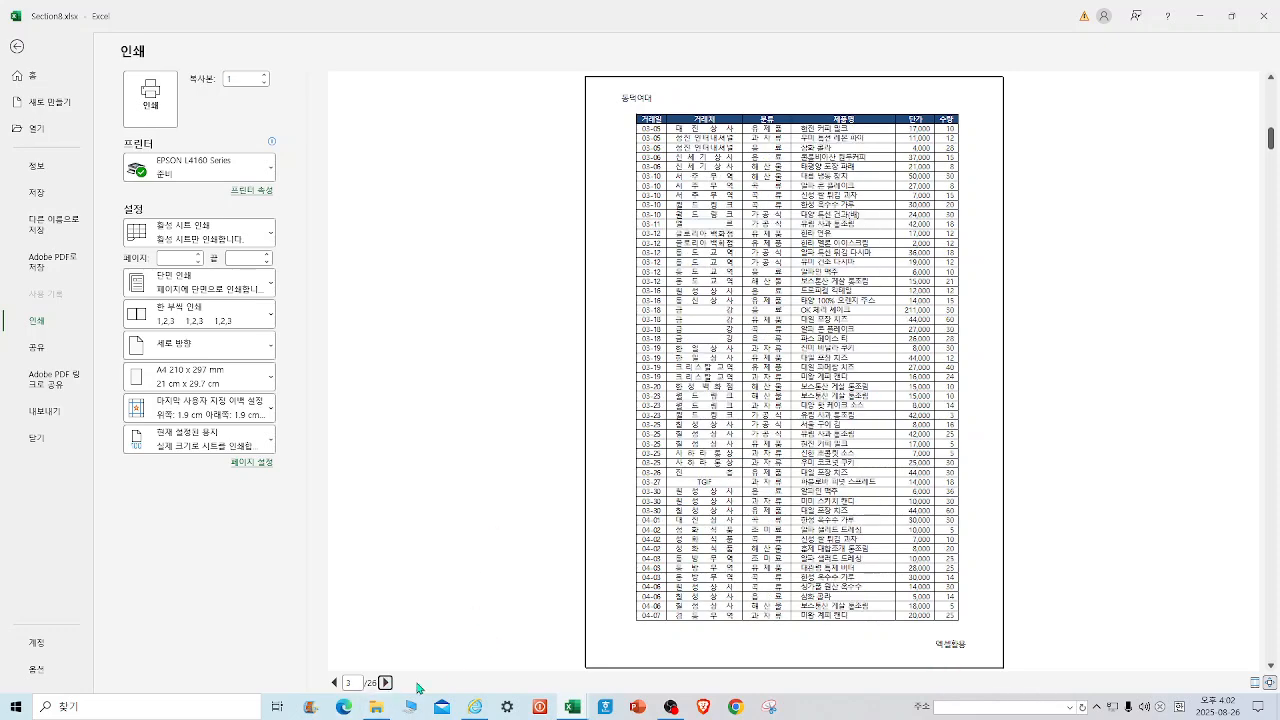
click(386, 683)
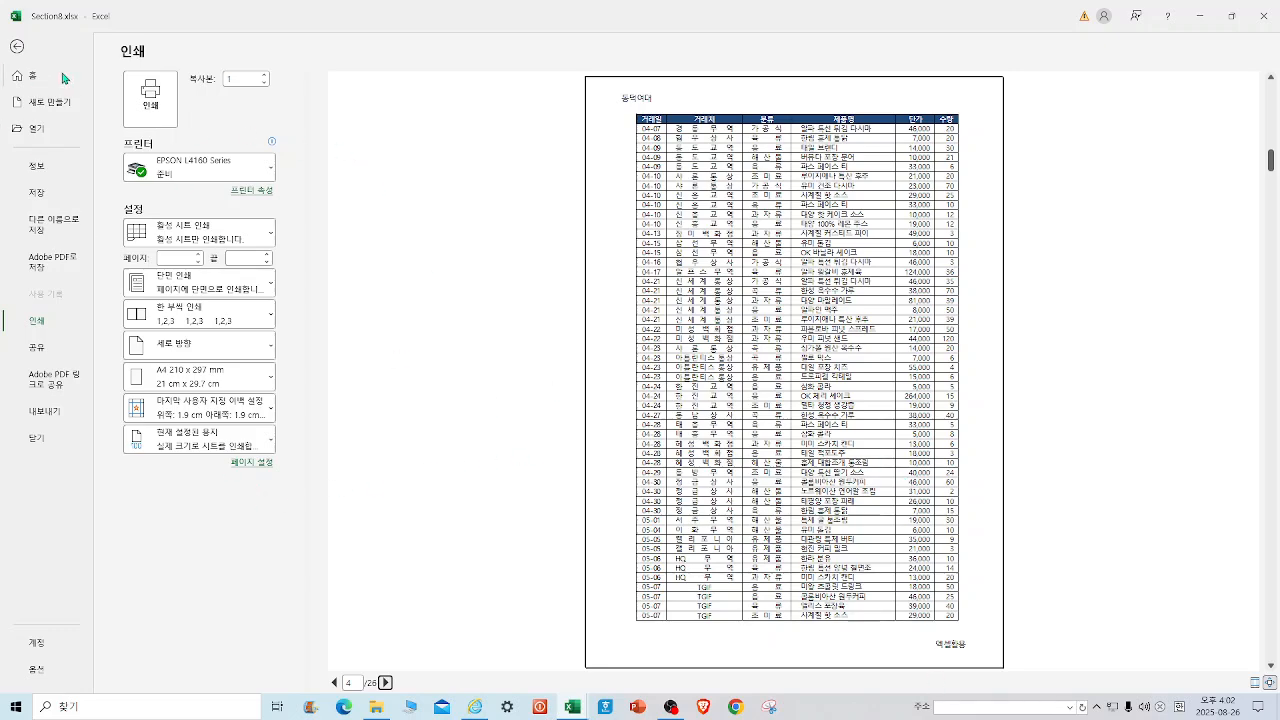
click(16, 48)
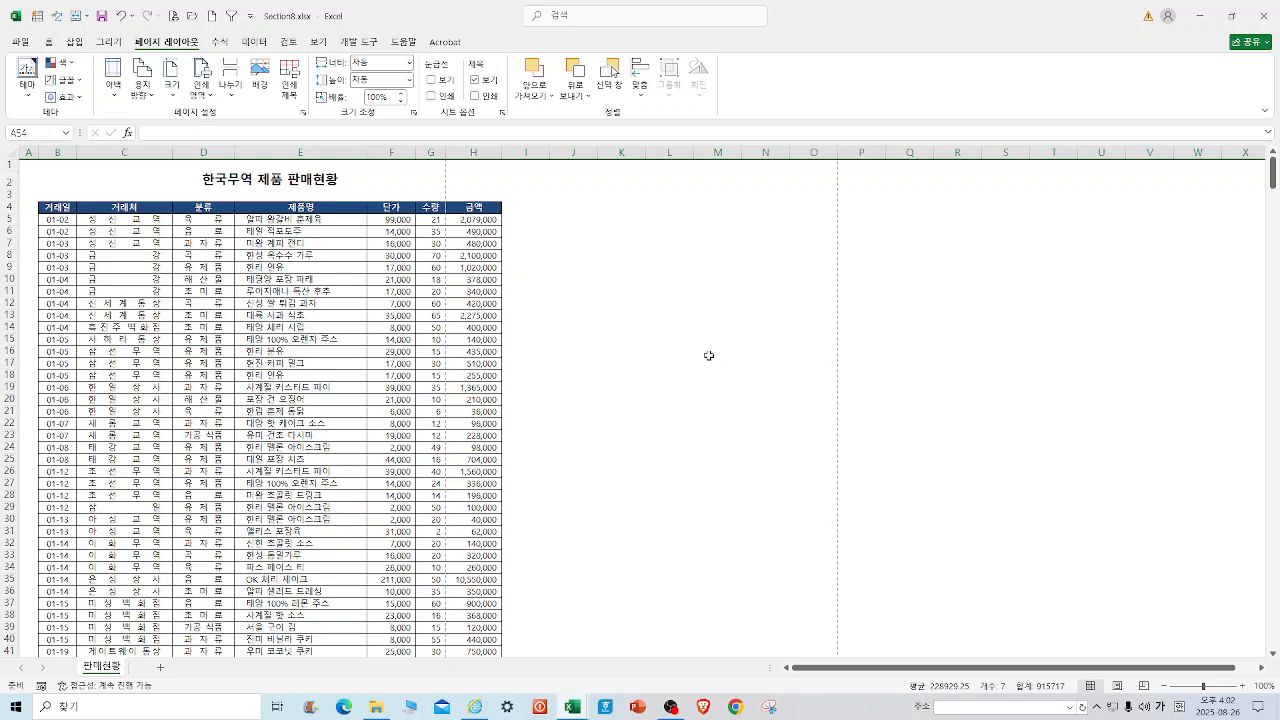
Step: Save a copy of the workbook to 바탕 화면 under the name 인쇄기능
click(21, 46)
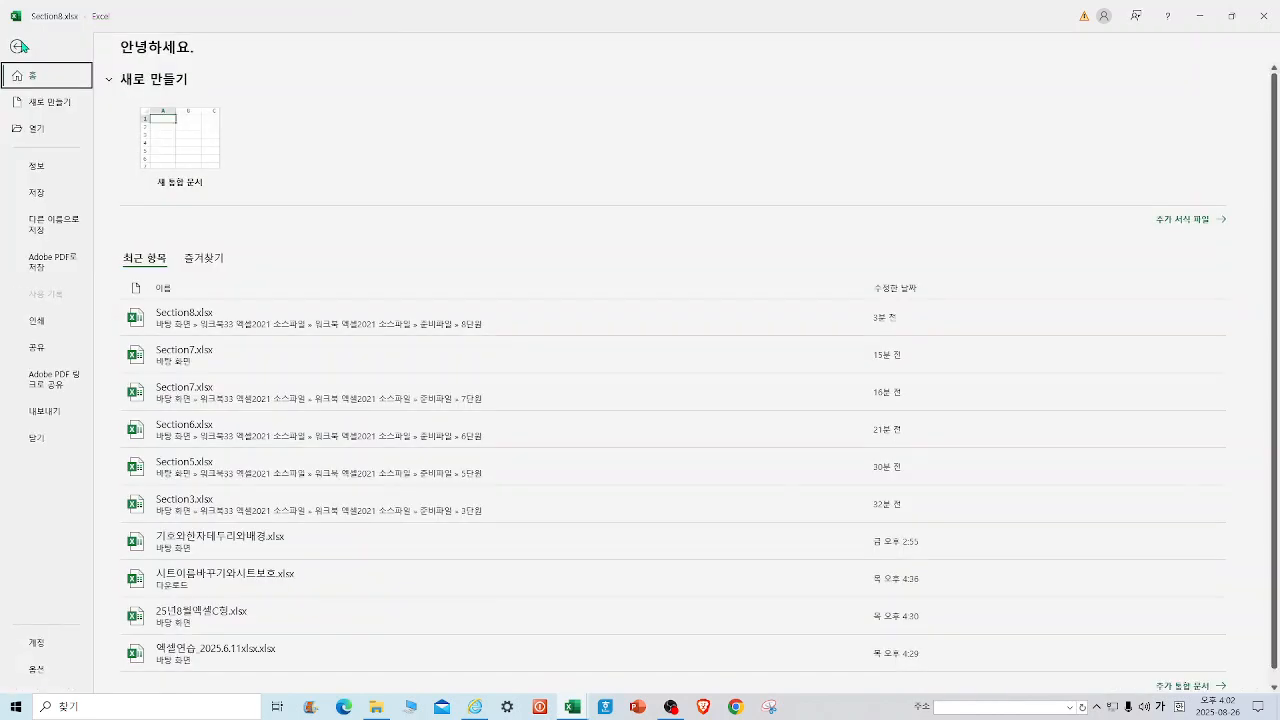
click(70, 228)
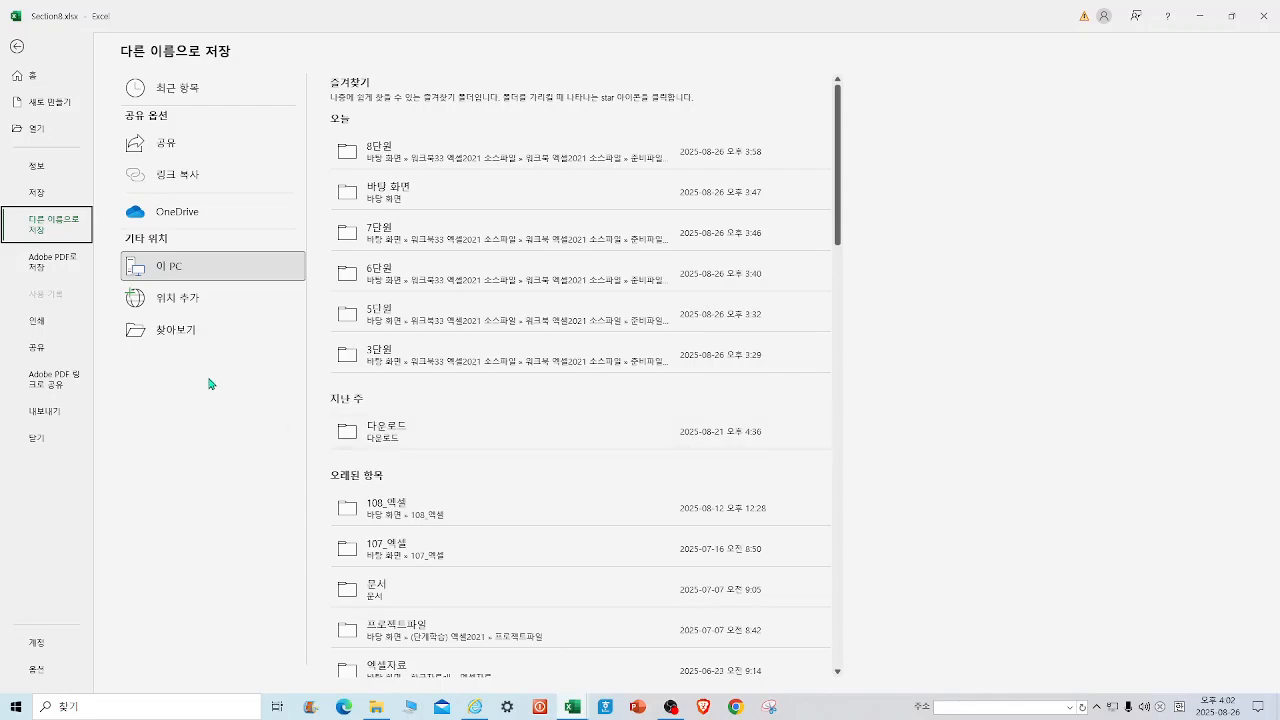
click(175, 331)
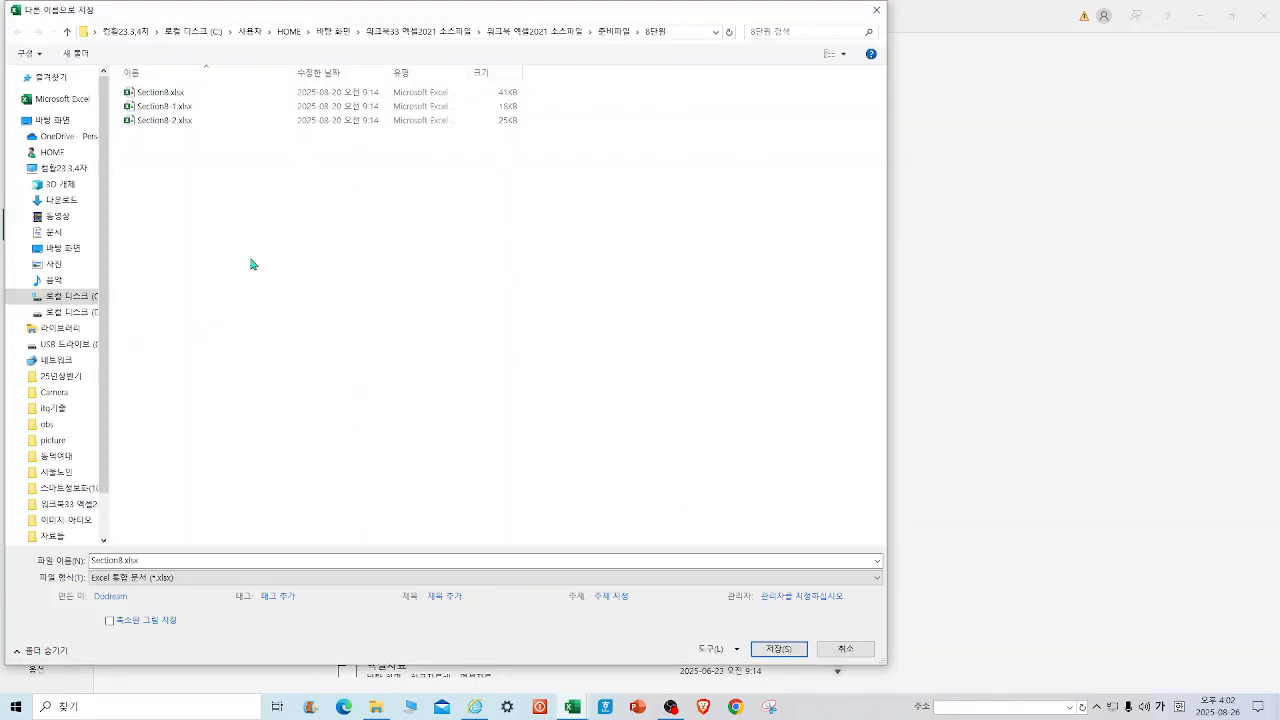
click(78, 122)
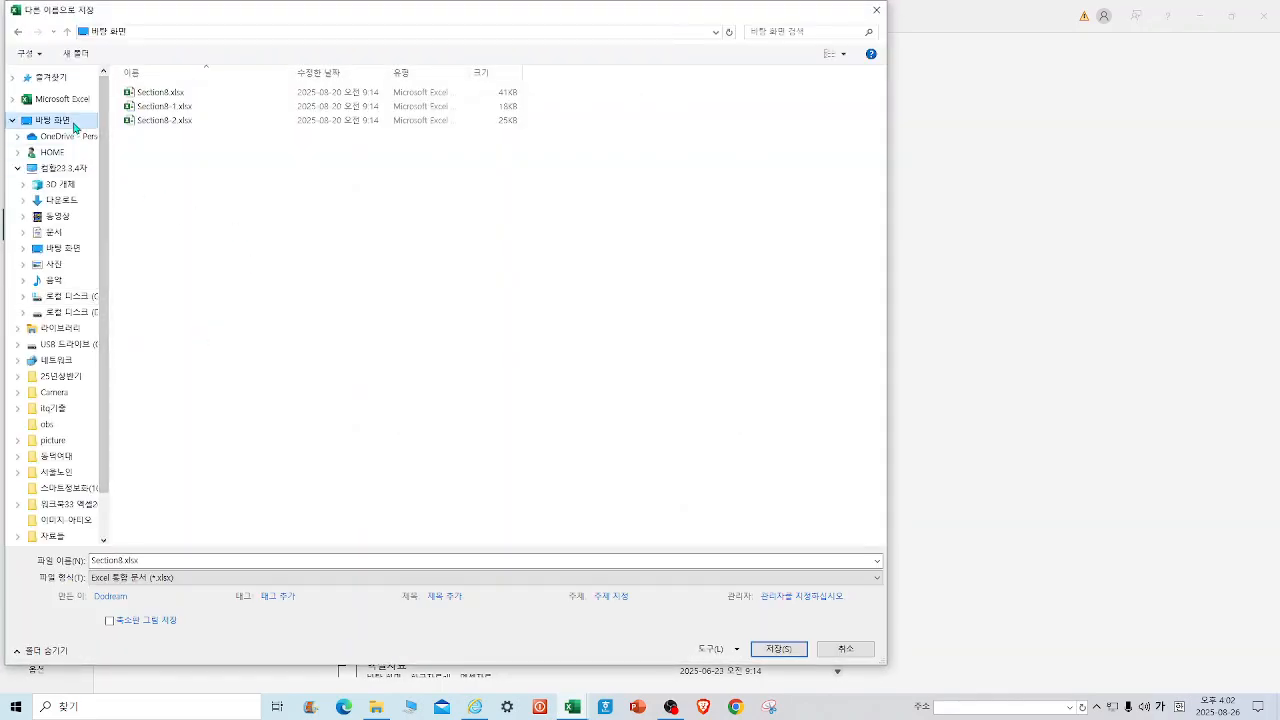
double_click(155, 561)
text(ㄷ)
text(셀)
text(기능)
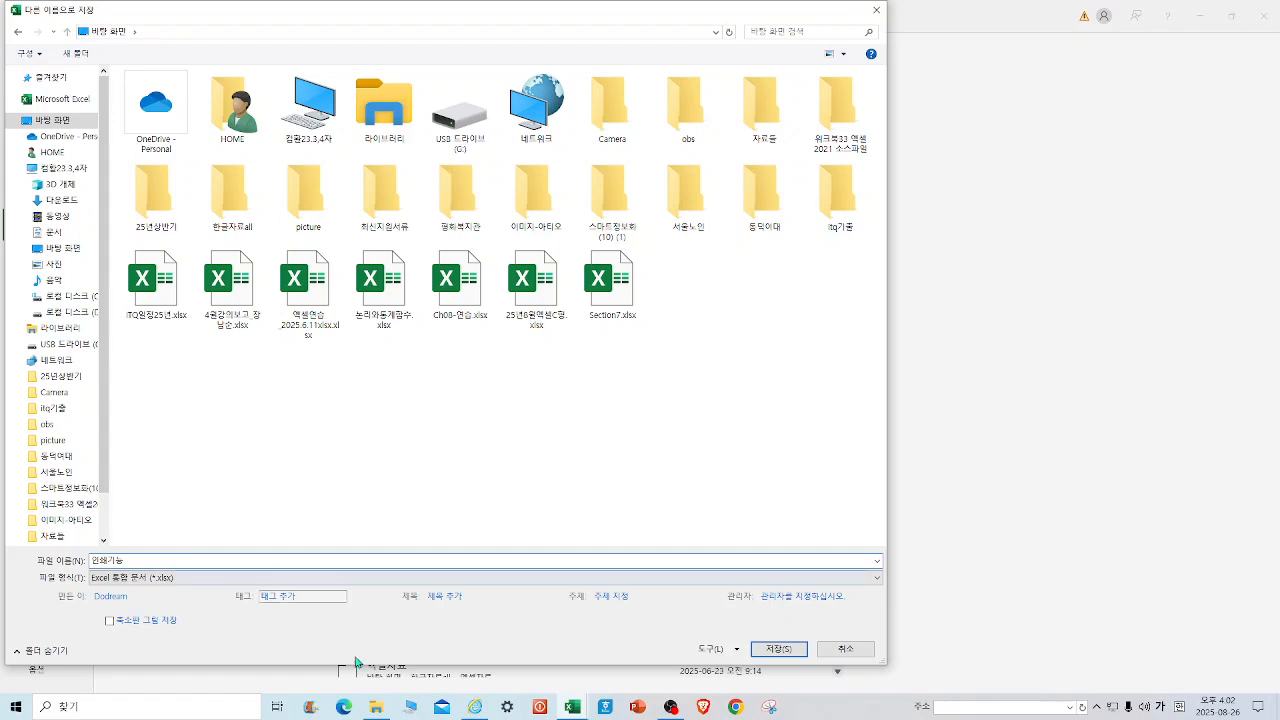
click(785, 650)
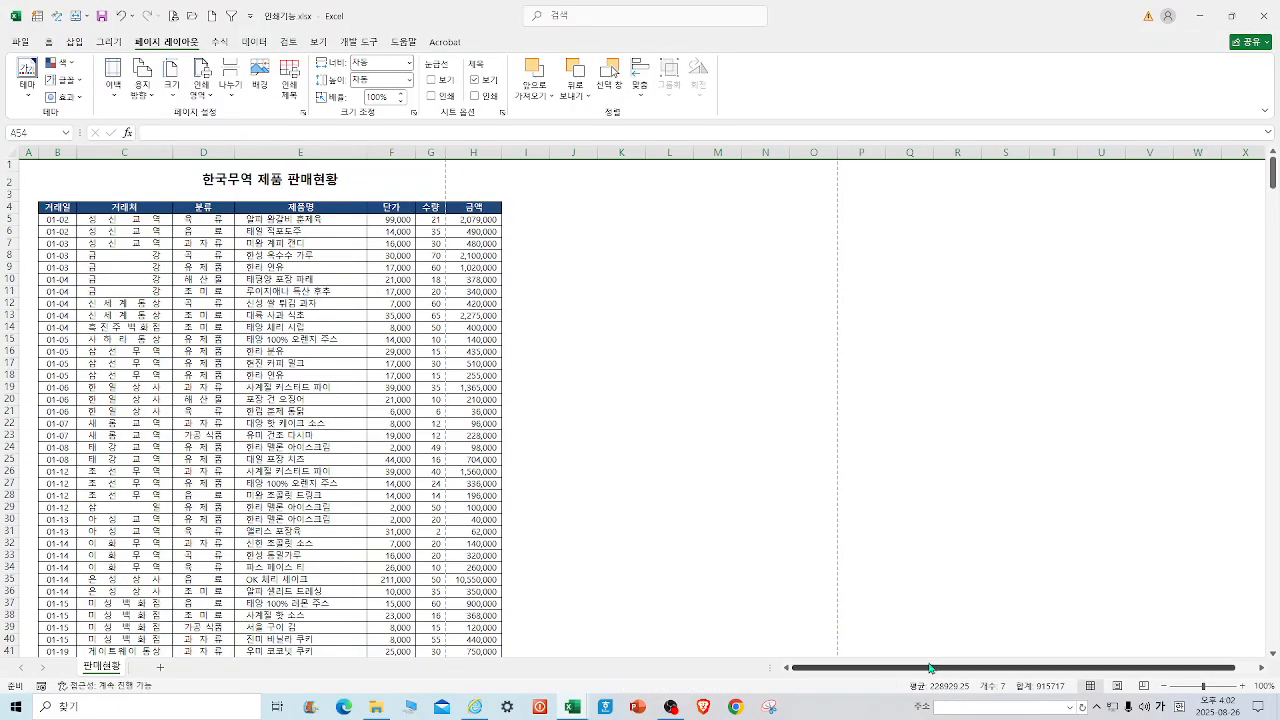
key(alt)
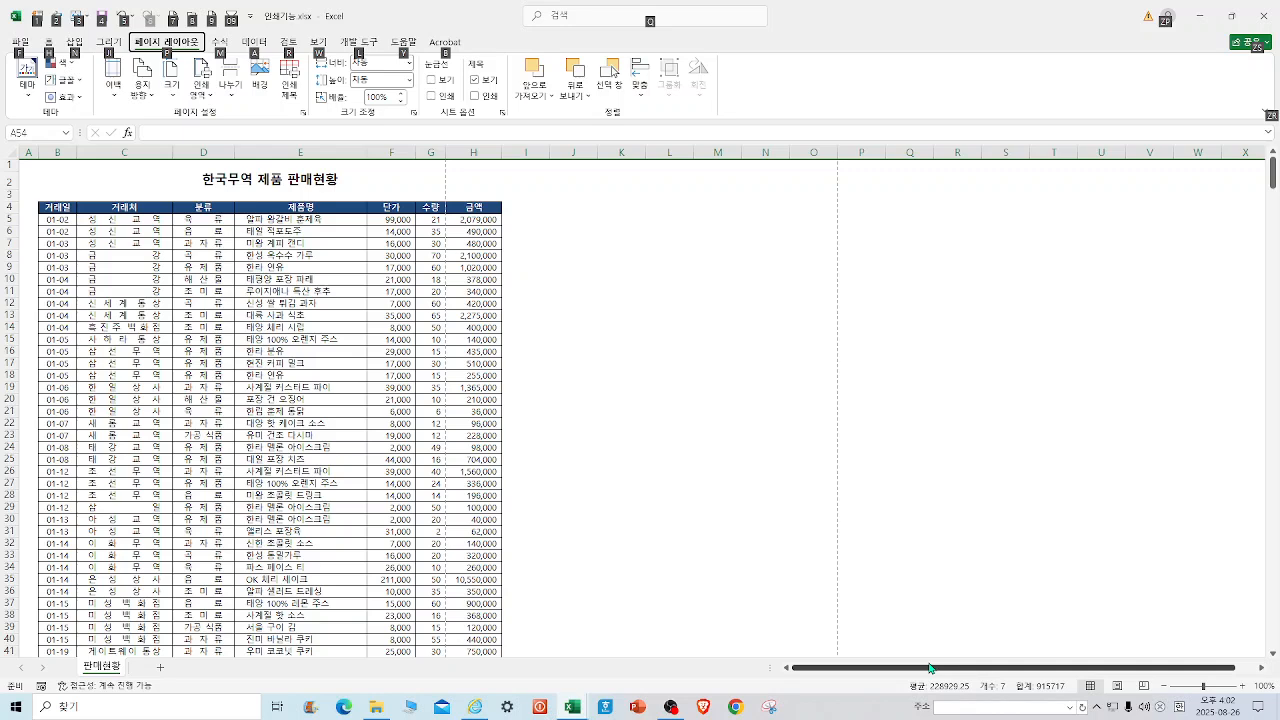